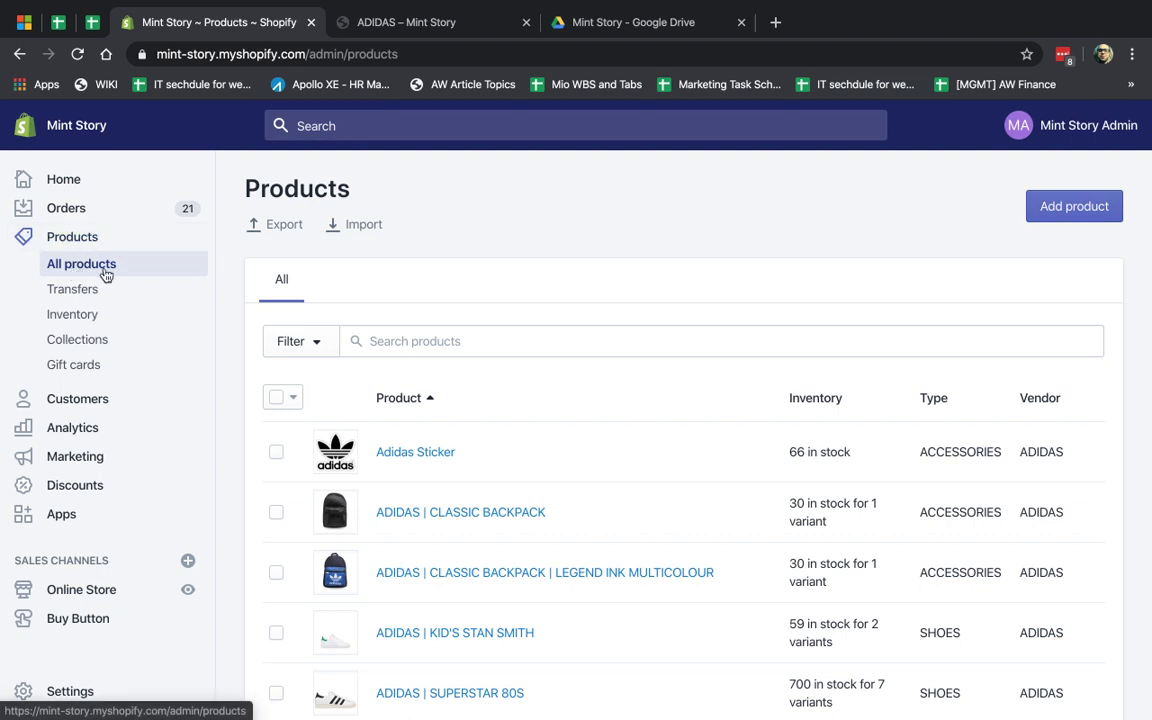
Open a blank Add product form, skim its fields, and go back to Products unsaved.
left_click(1070, 206)
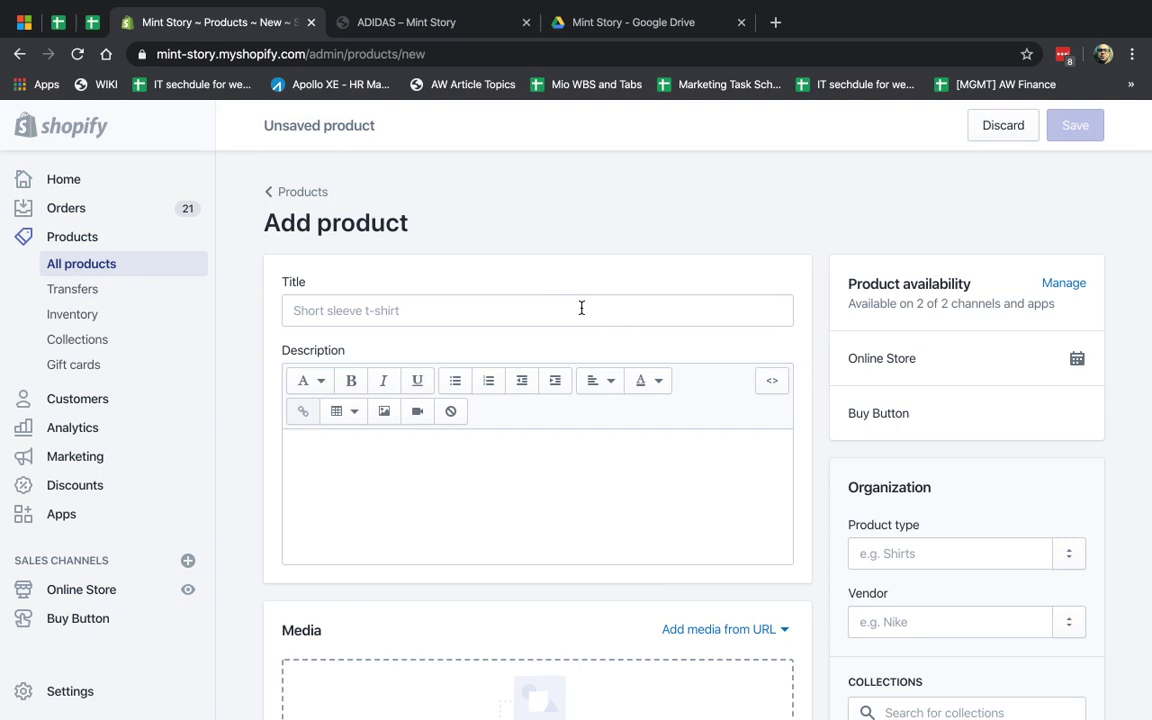
scroll(780, 490, "down", 2)
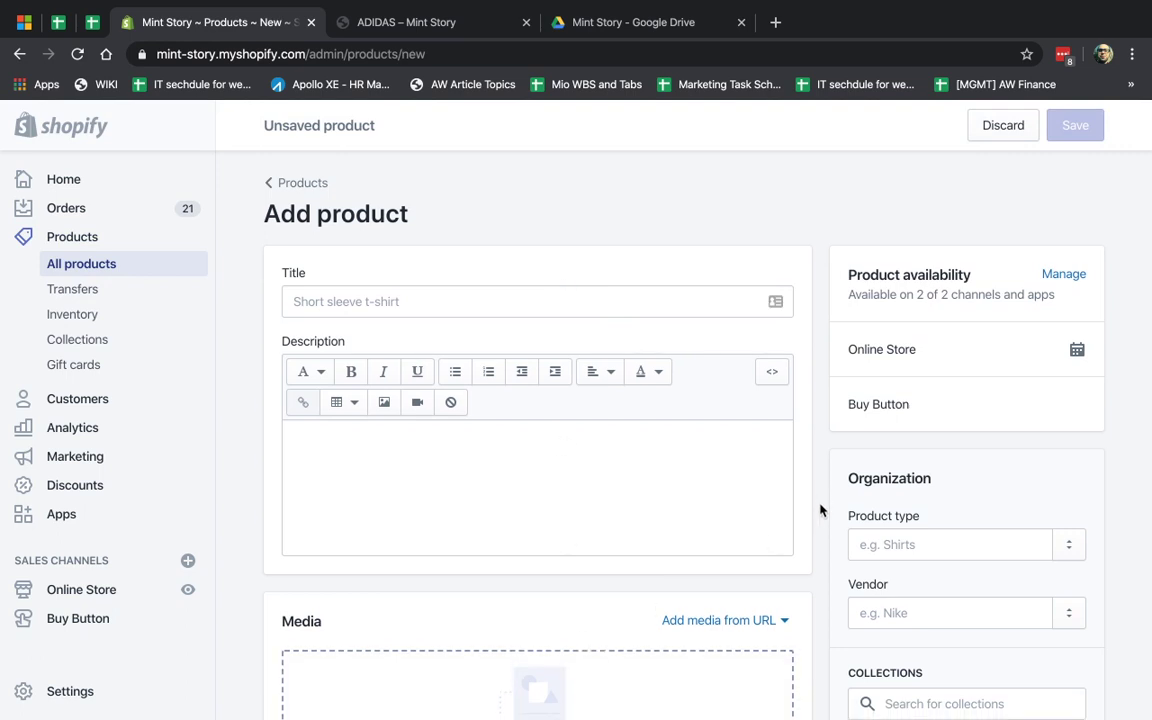
scroll(820, 510, "down", 5)
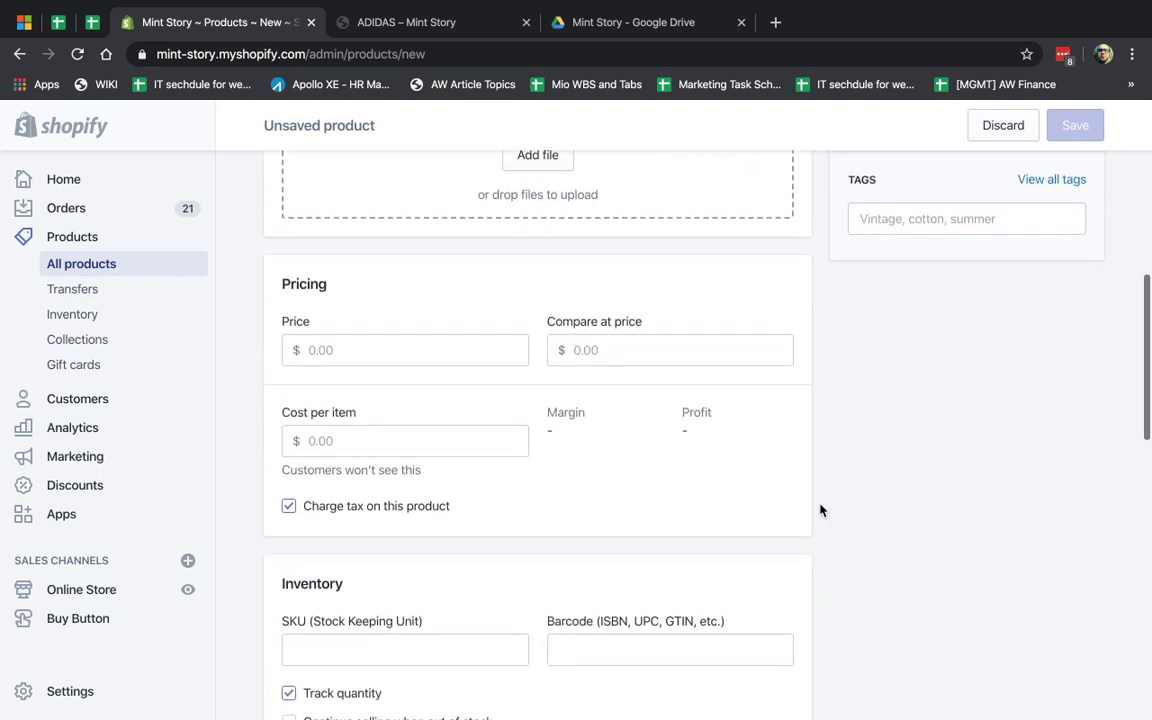
scroll(820, 510, "up", 6)
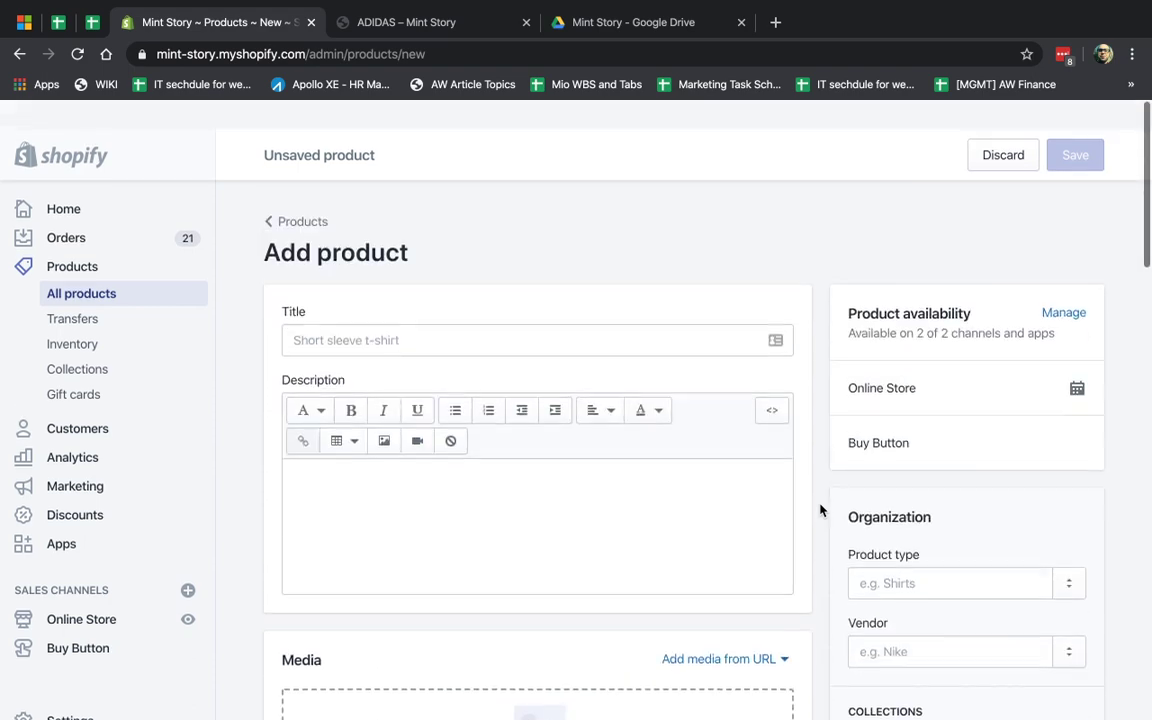
left_click(282, 200)
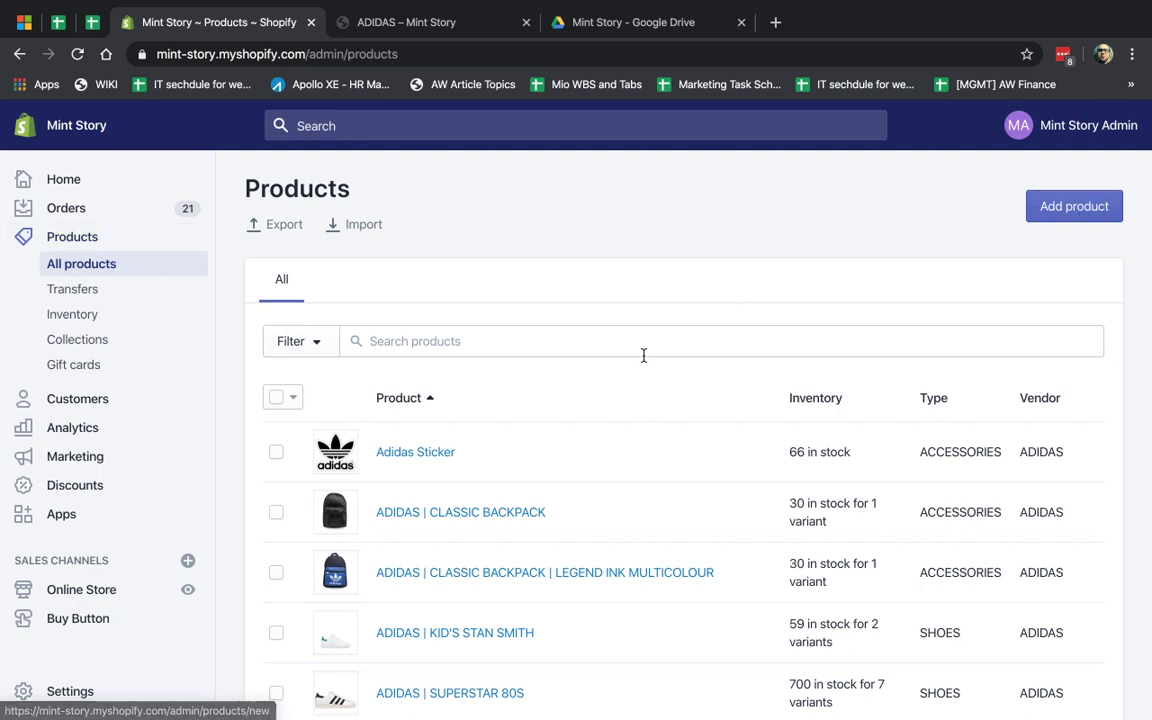
scroll(641, 365, "down", 1)
scroll(605, 280, "down", 2)
scroll(674, 586, "up", 1)
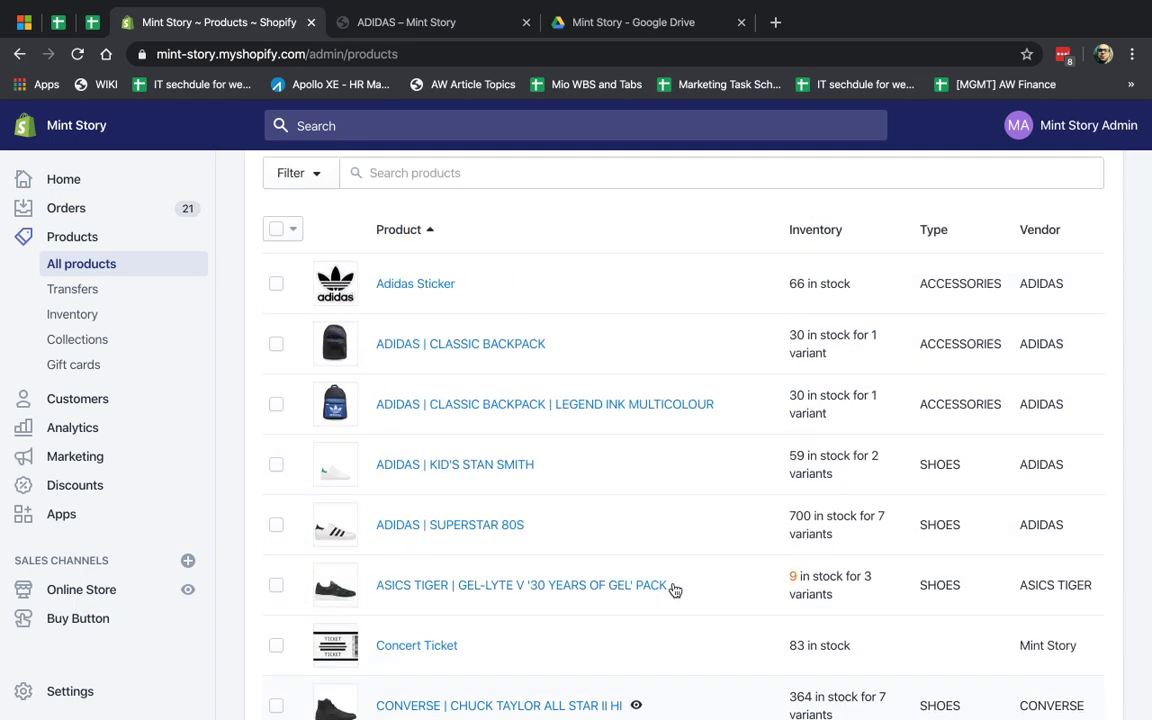
scroll(674, 589, "up", 2)
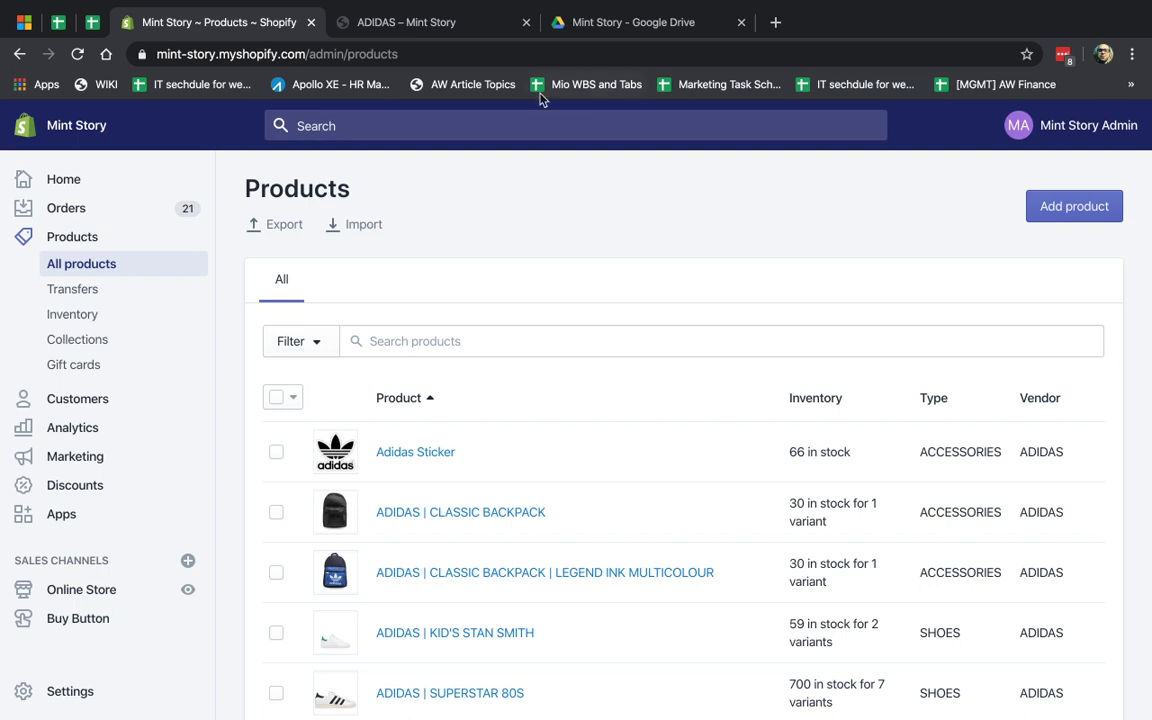
Browse the storefront's Adidas collection and view the $2.99 Adidas Sticker page, then go back.
left_click(470, 20)
scroll(750, 494, "up", 5)
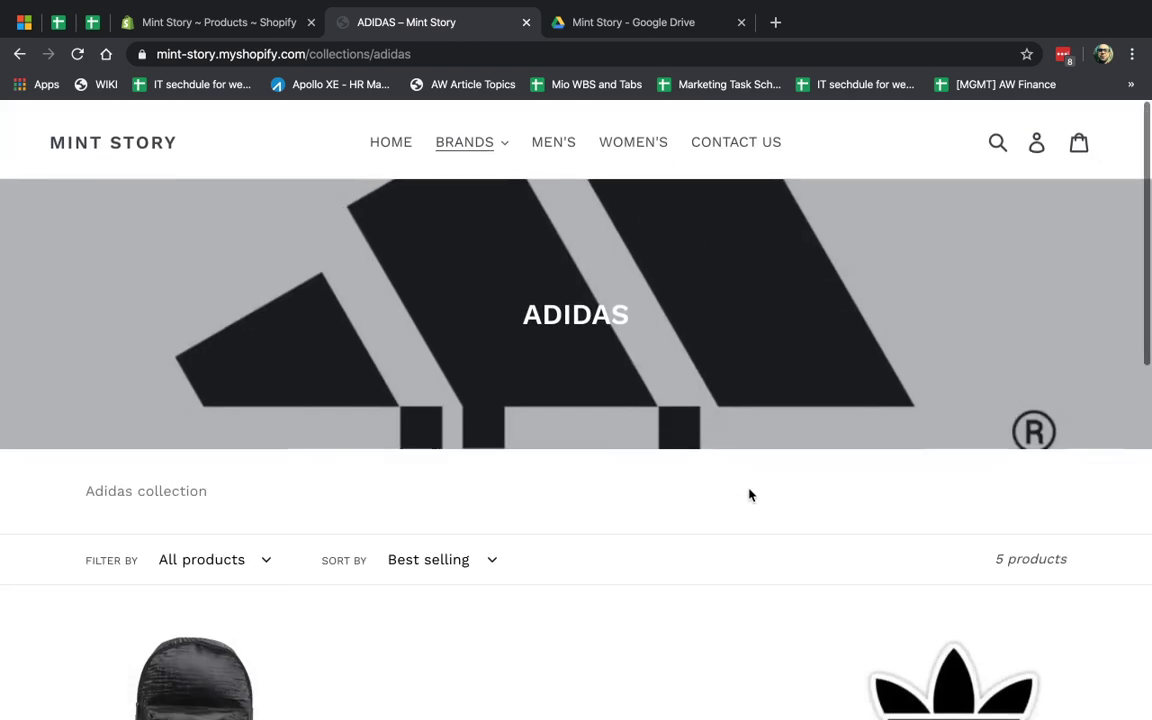
scroll(694, 404, "down", 2)
scroll(694, 404, "down", 2)
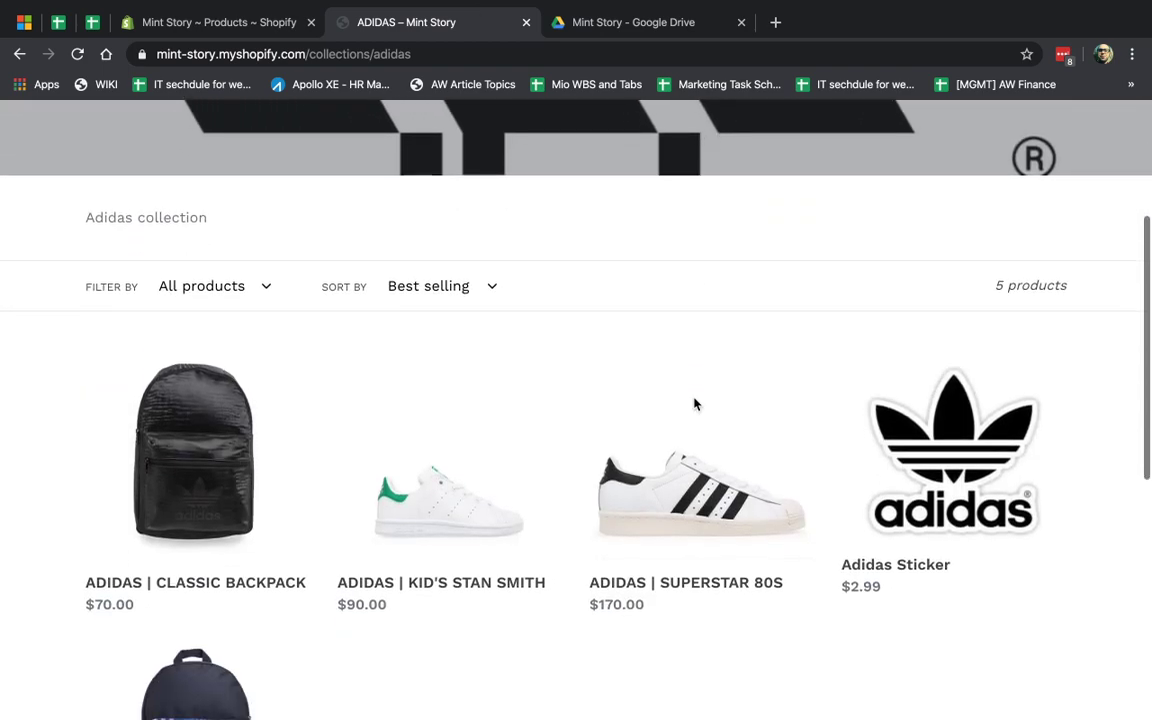
scroll(694, 404, "down", 2)
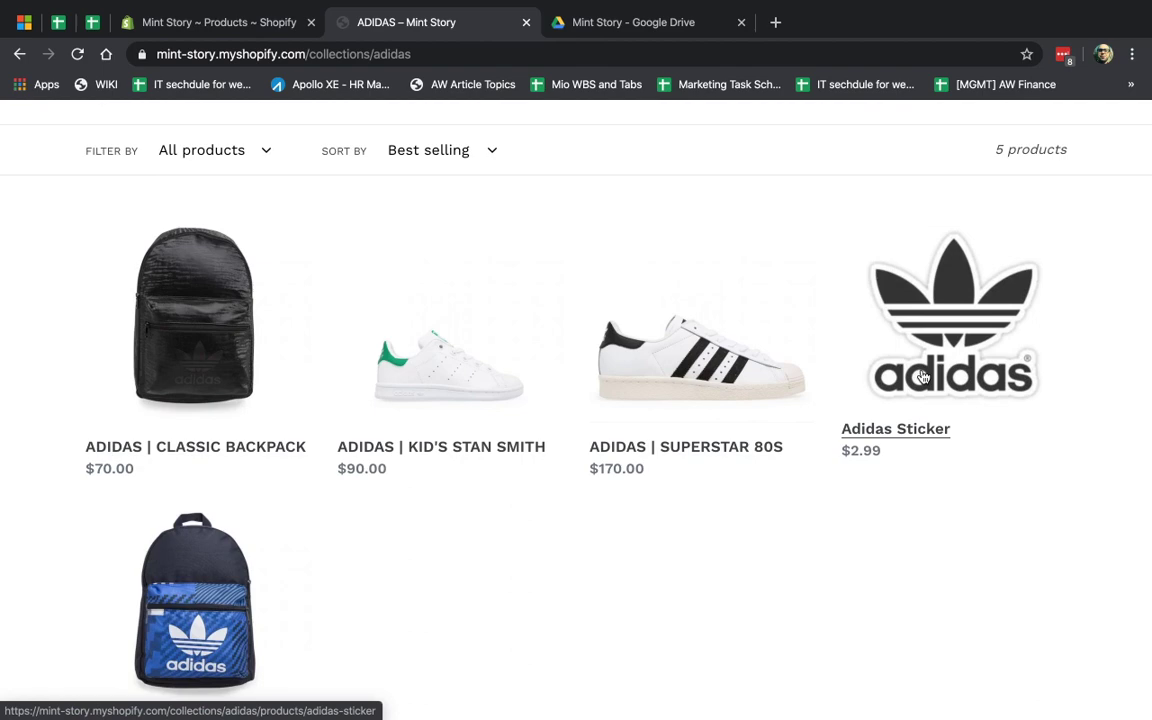
scroll(779, 552, "up", 4)
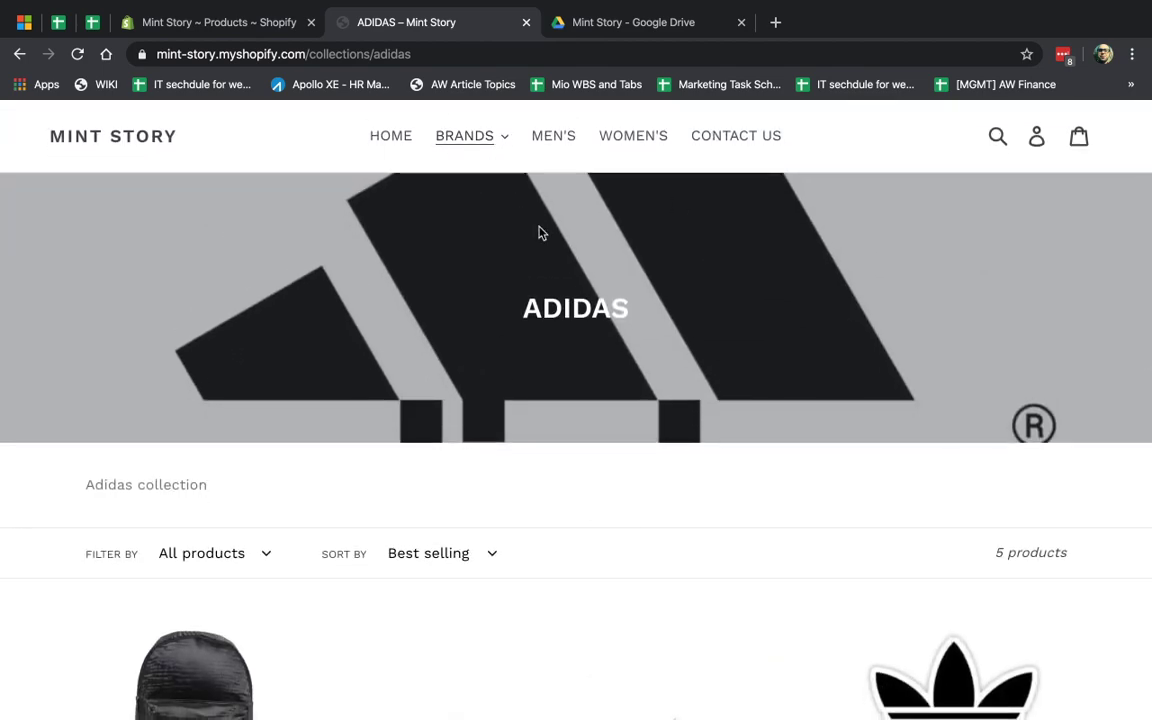
scroll(699, 442, "down", 2)
scroll(700, 442, "down", 2)
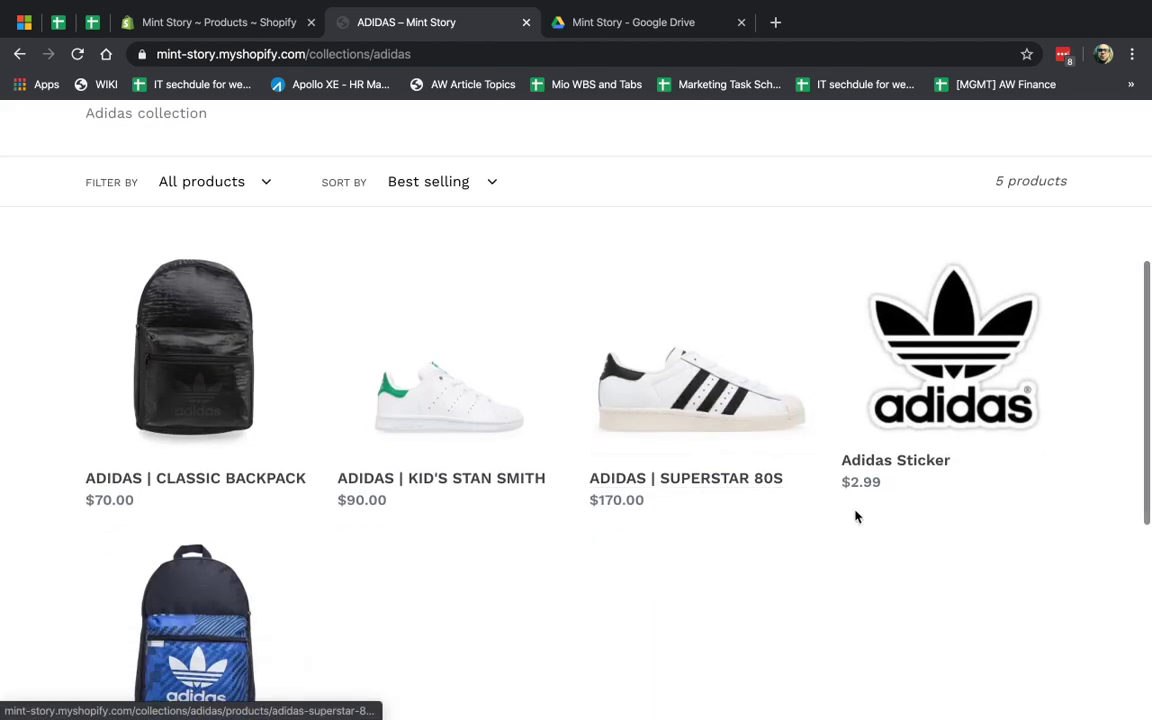
left_click(996, 342)
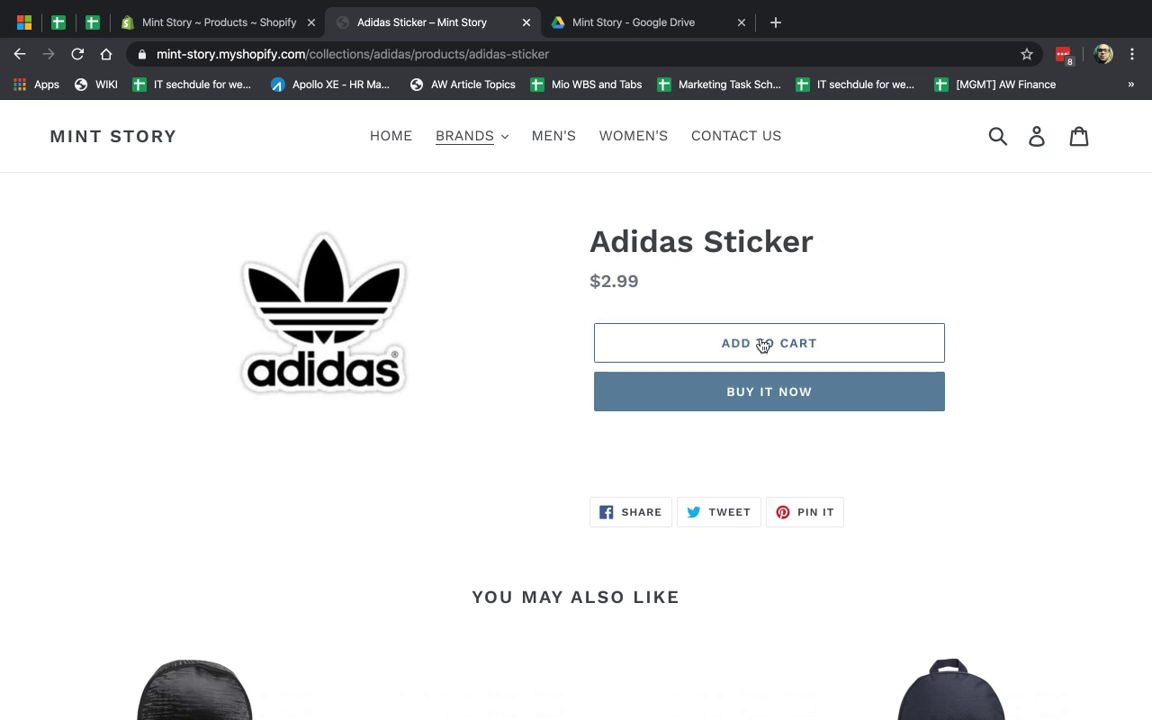
left_click(20, 54)
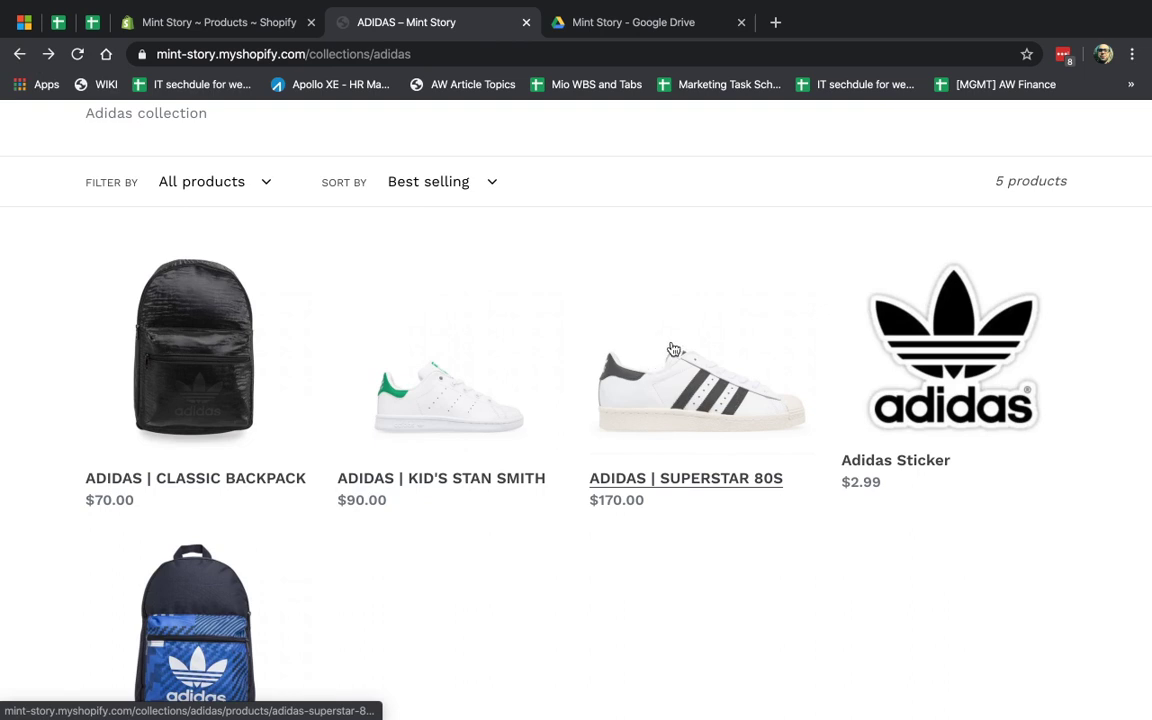
Open ADIDAS | SUPERSTAR 80S and check its Size and Color choices, keeping size 5 and white.
left_click(659, 345)
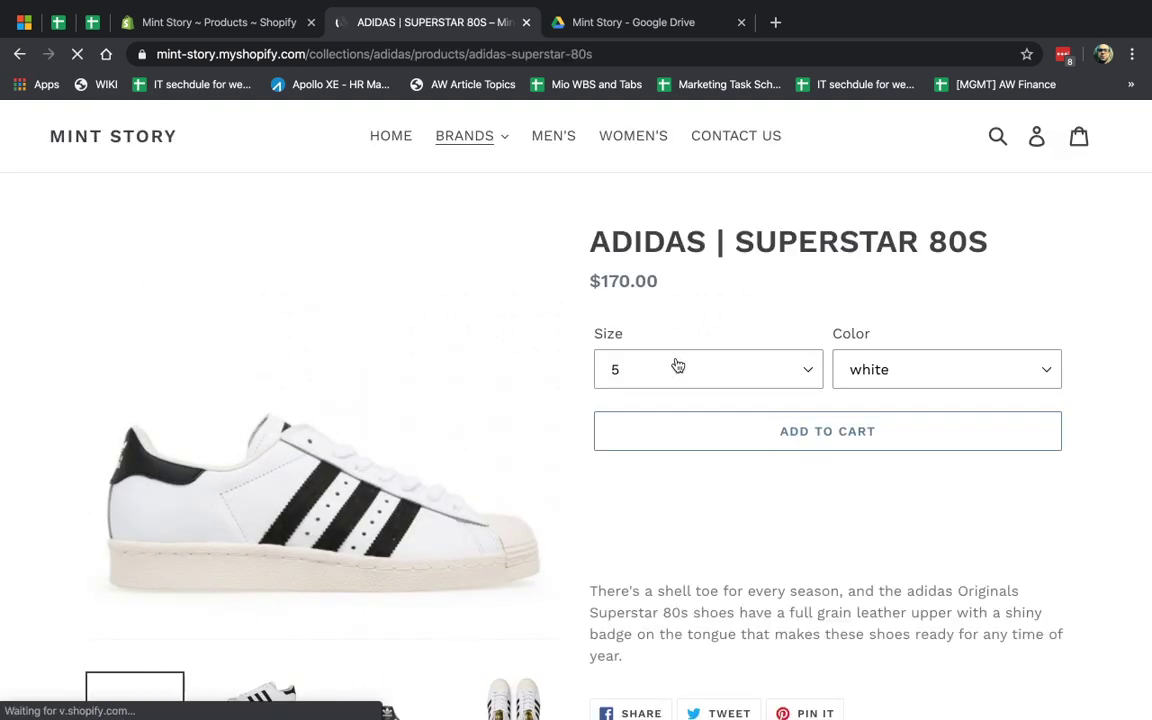
left_click(770, 378)
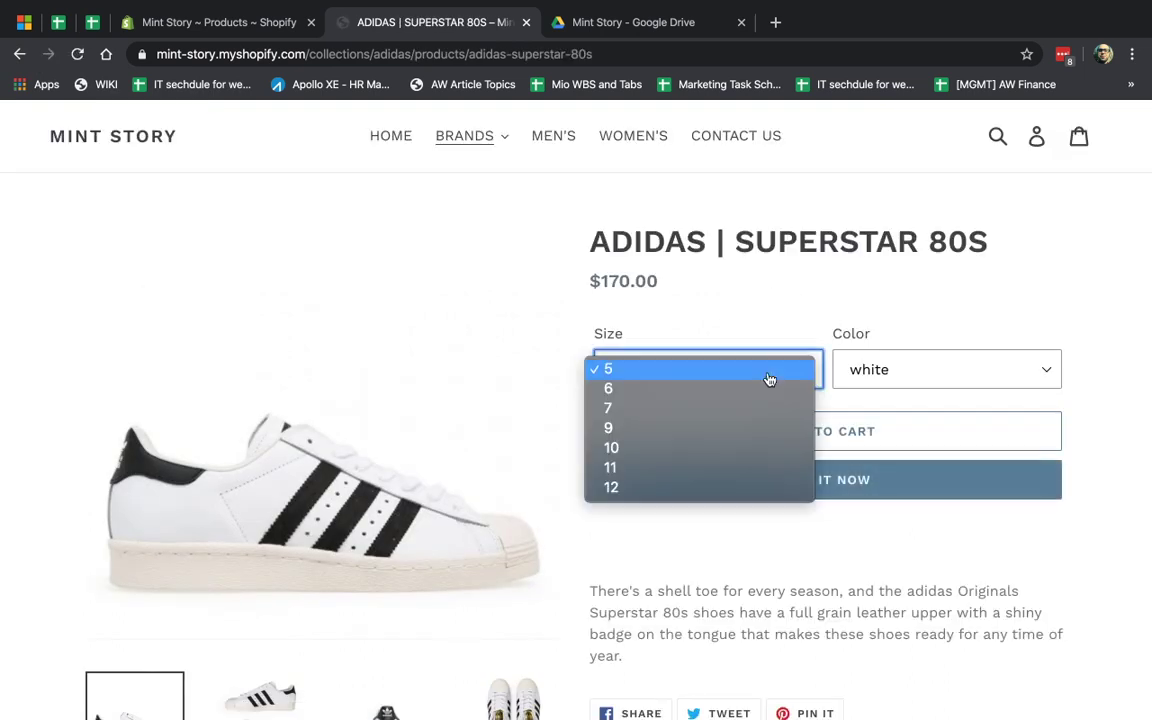
left_click(810, 368)
left_click(884, 370)
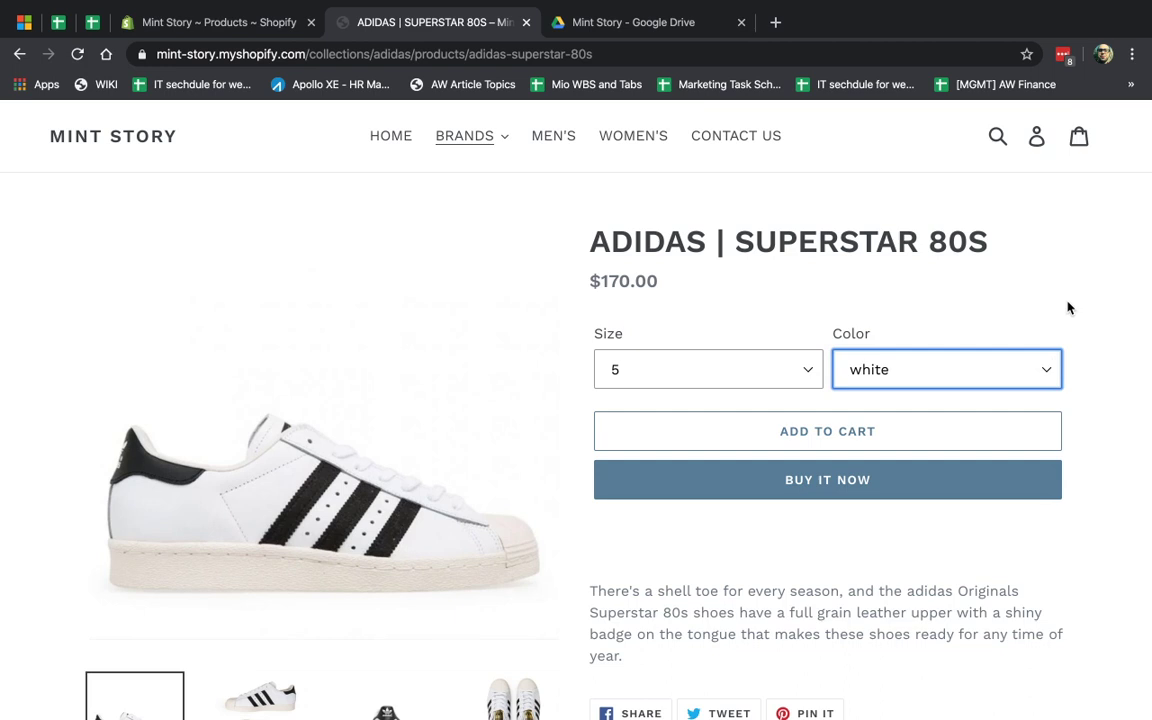
left_click(1067, 304)
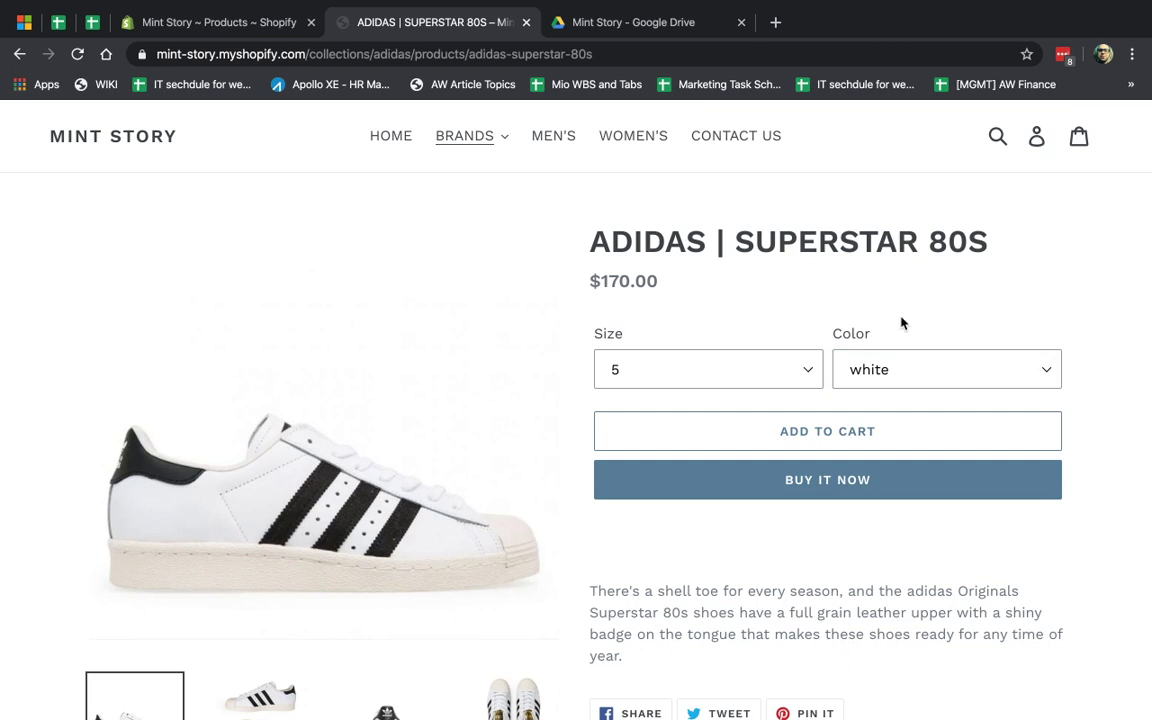
left_click(655, 369)
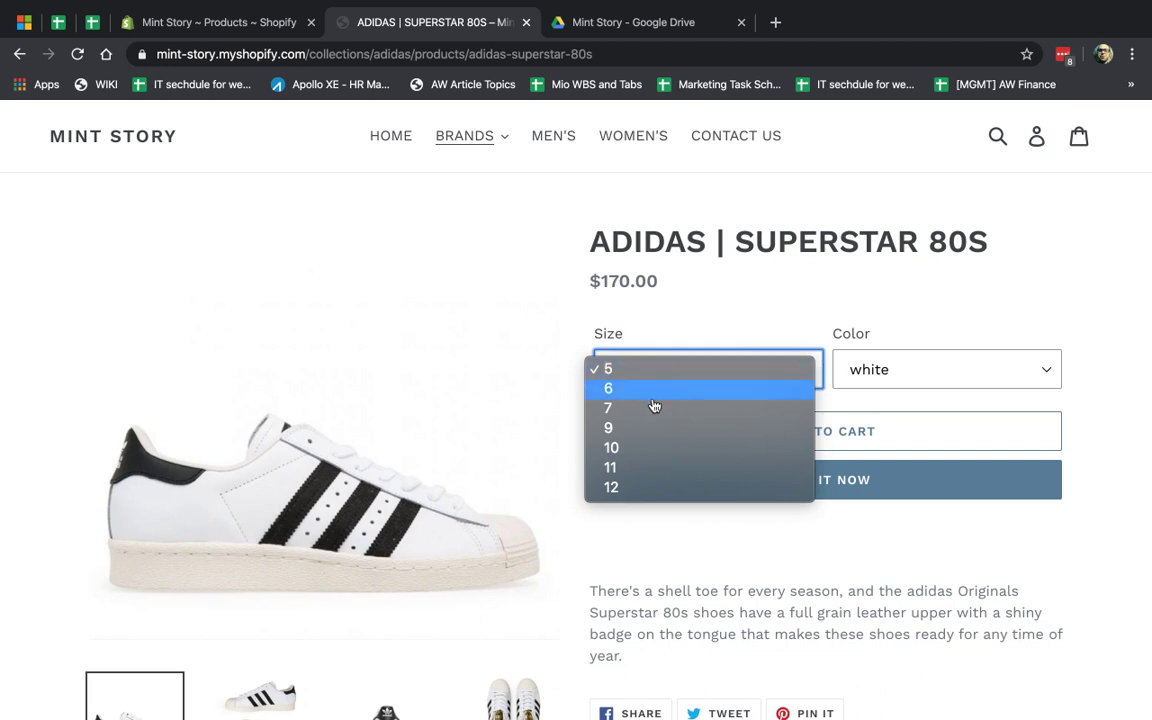
left_click(941, 368)
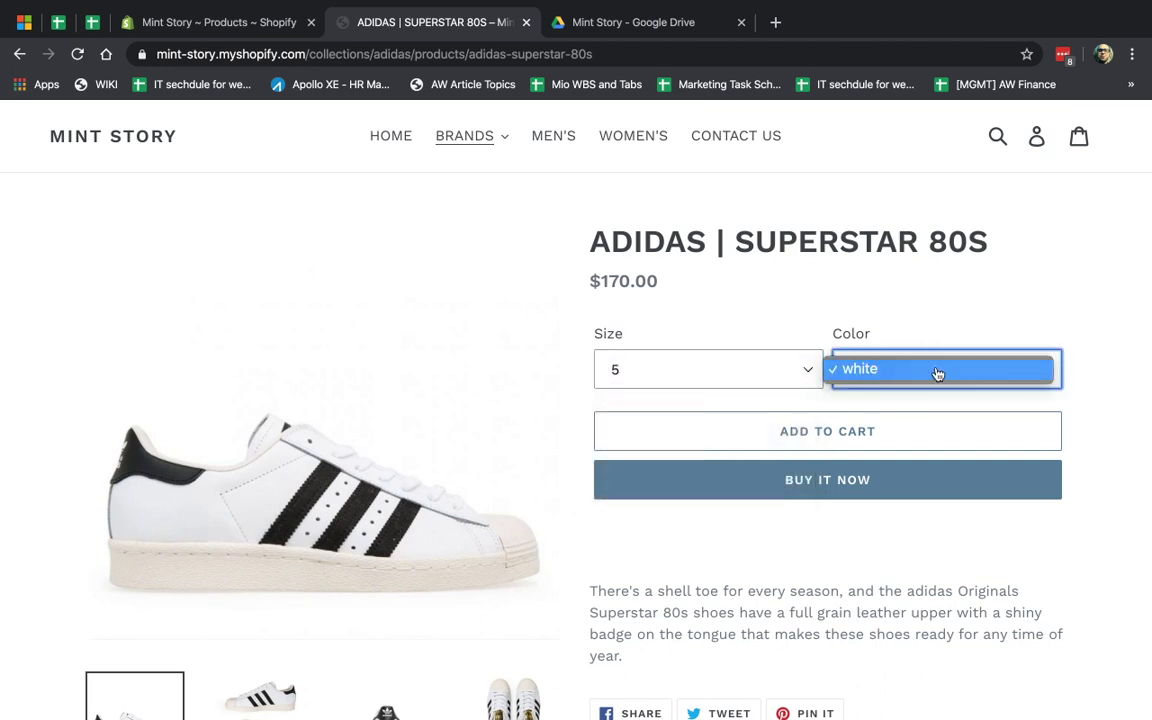
left_click(911, 313)
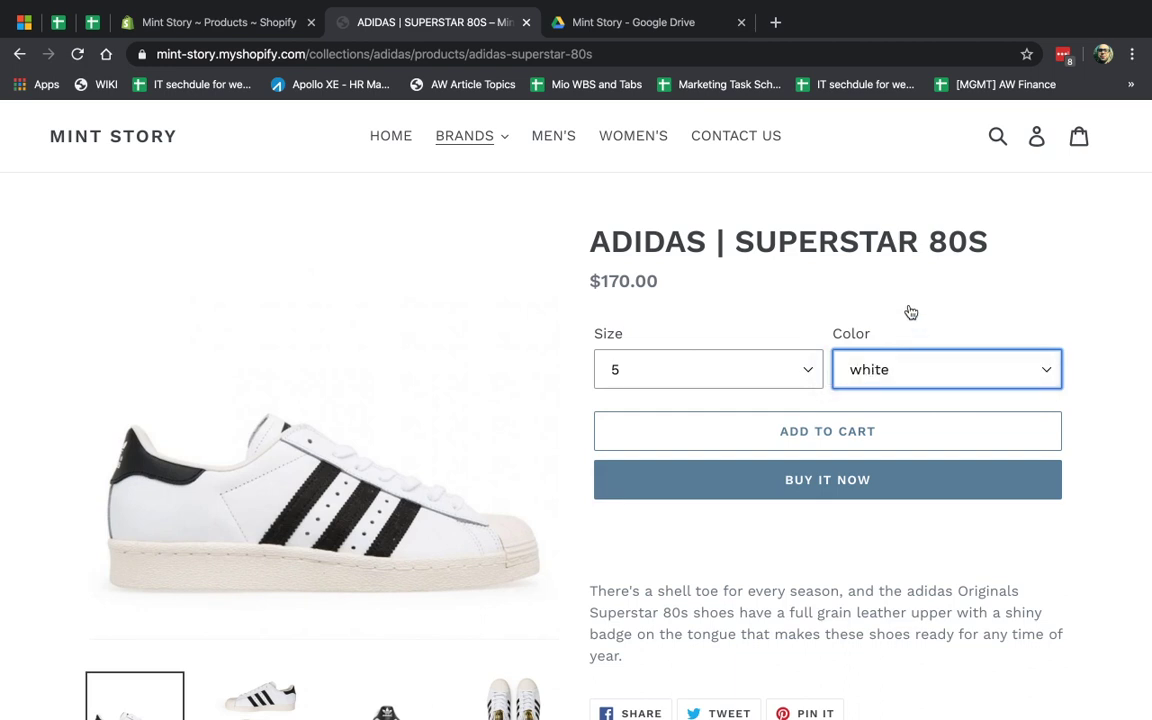
left_click(910, 312)
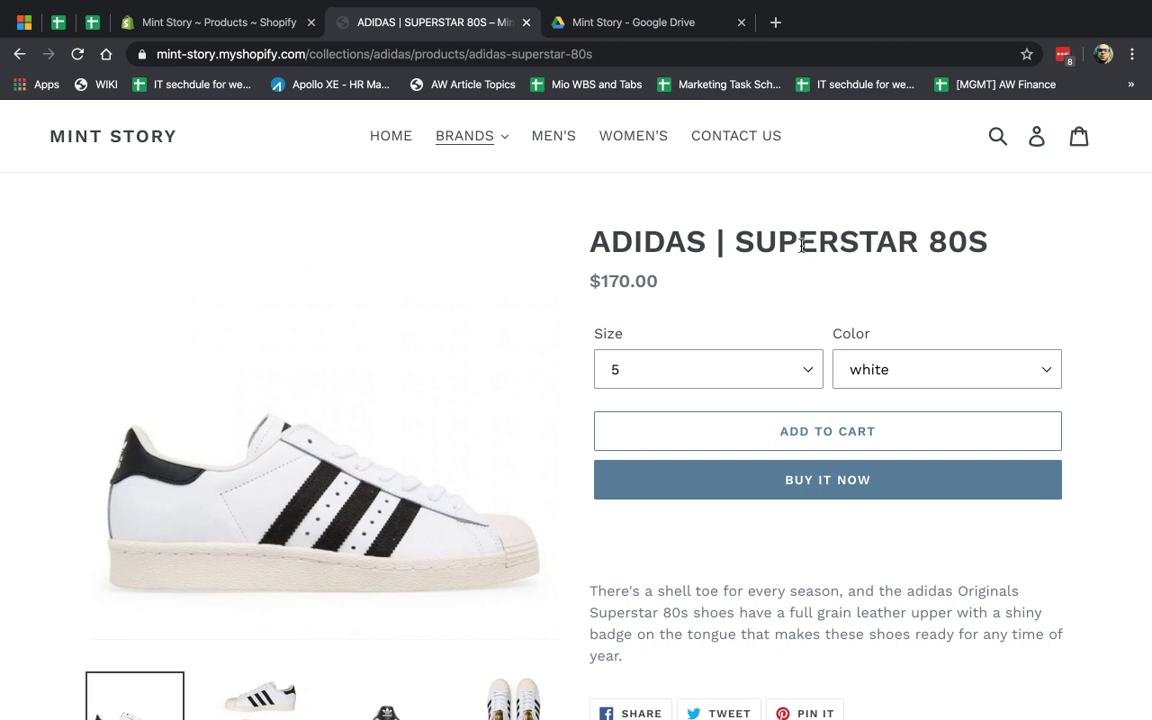
Return to the Shopify admin products list and start a new blank product.
left_click(19, 54)
left_click(627, 30)
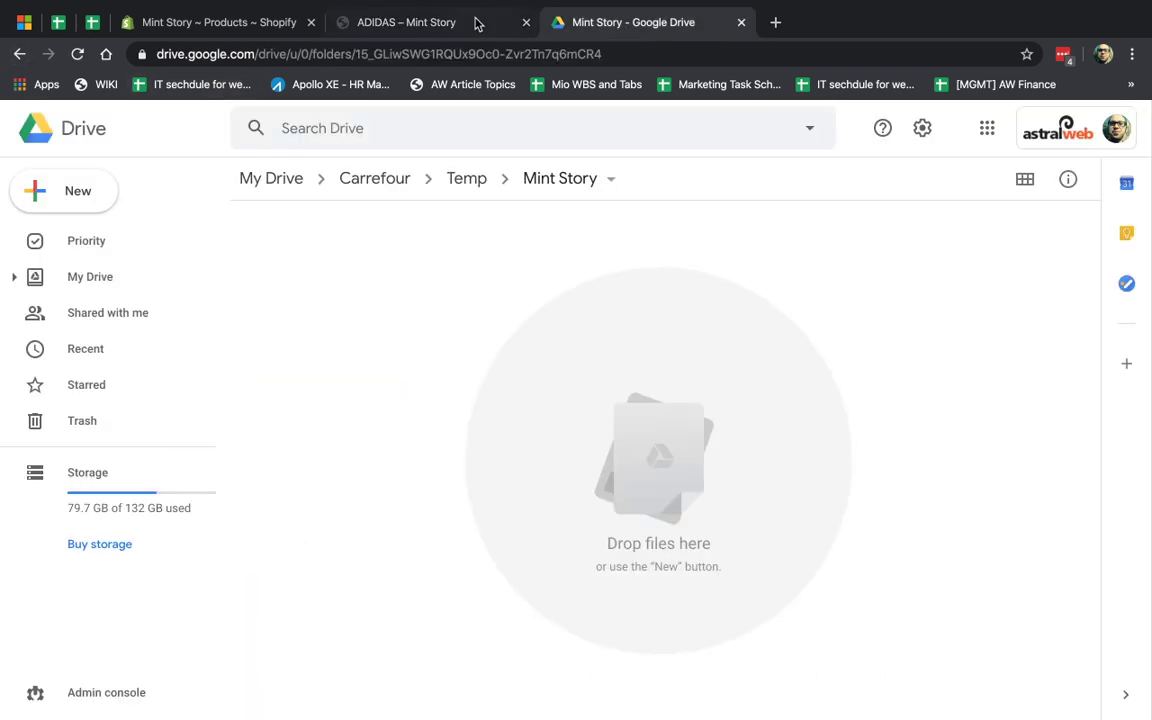
left_click(428, 22)
left_click(240, 22)
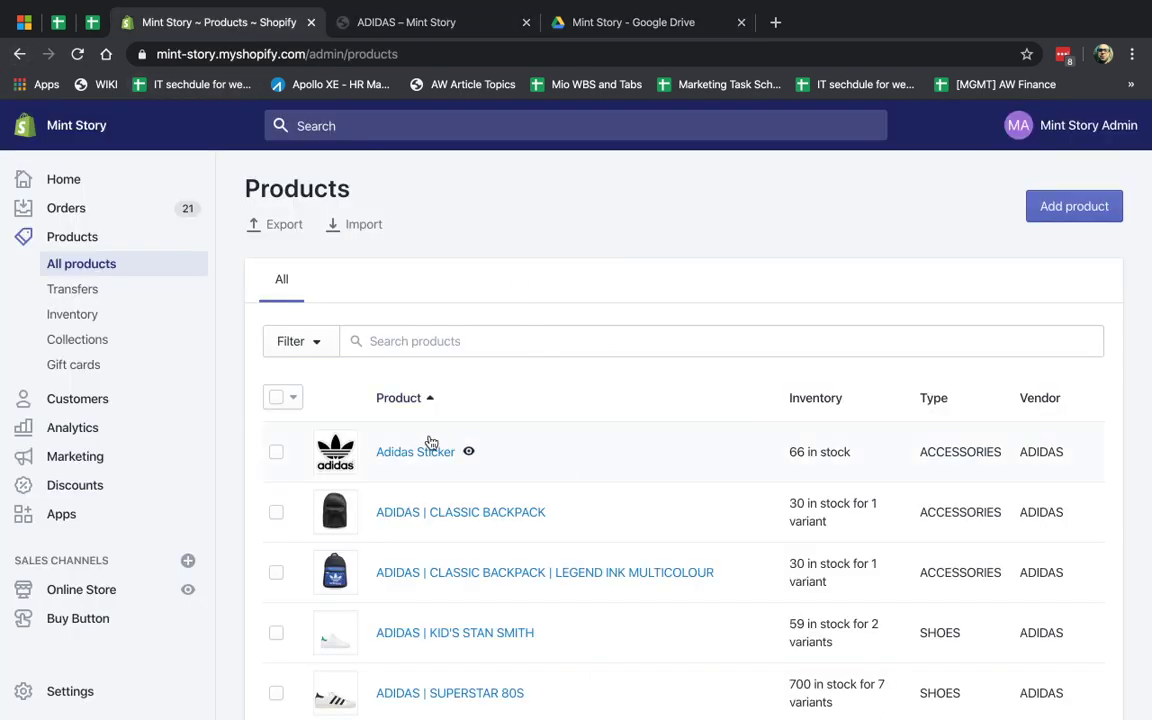
left_click(1062, 206)
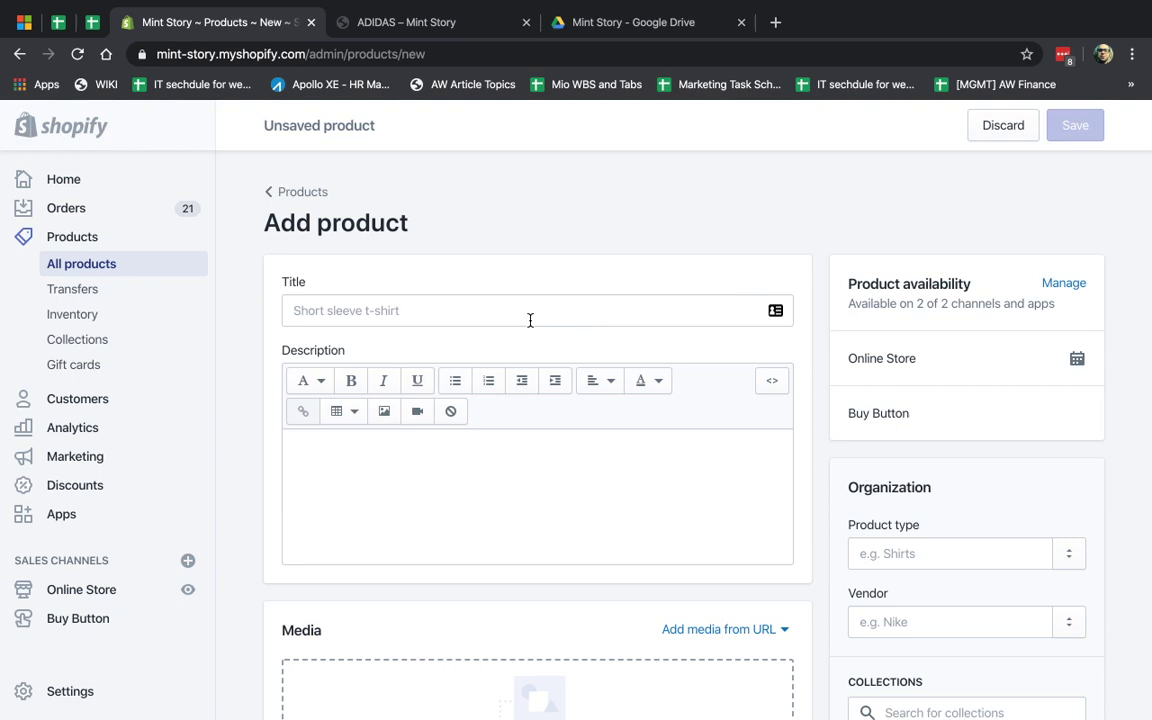
left_click(530, 315)
Scroll through the empty form's pricing, inventory quantity and shipping sections.
scroll(573, 352, "down", 3)
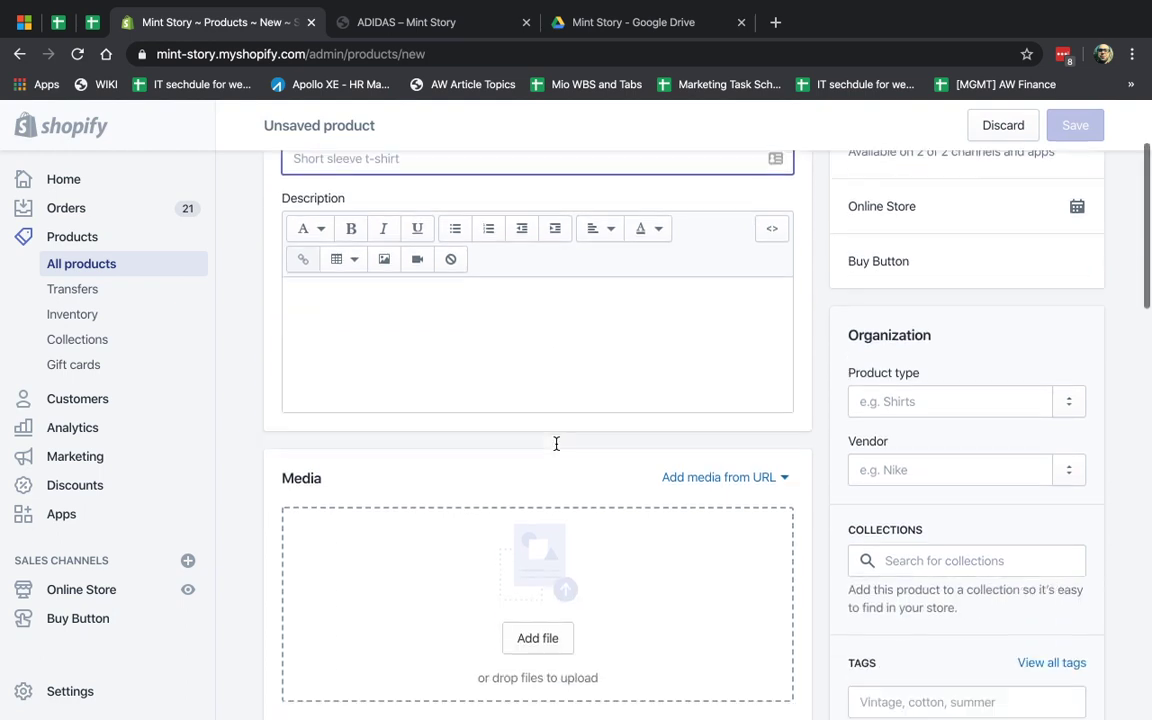
scroll(555, 442, "down", 6)
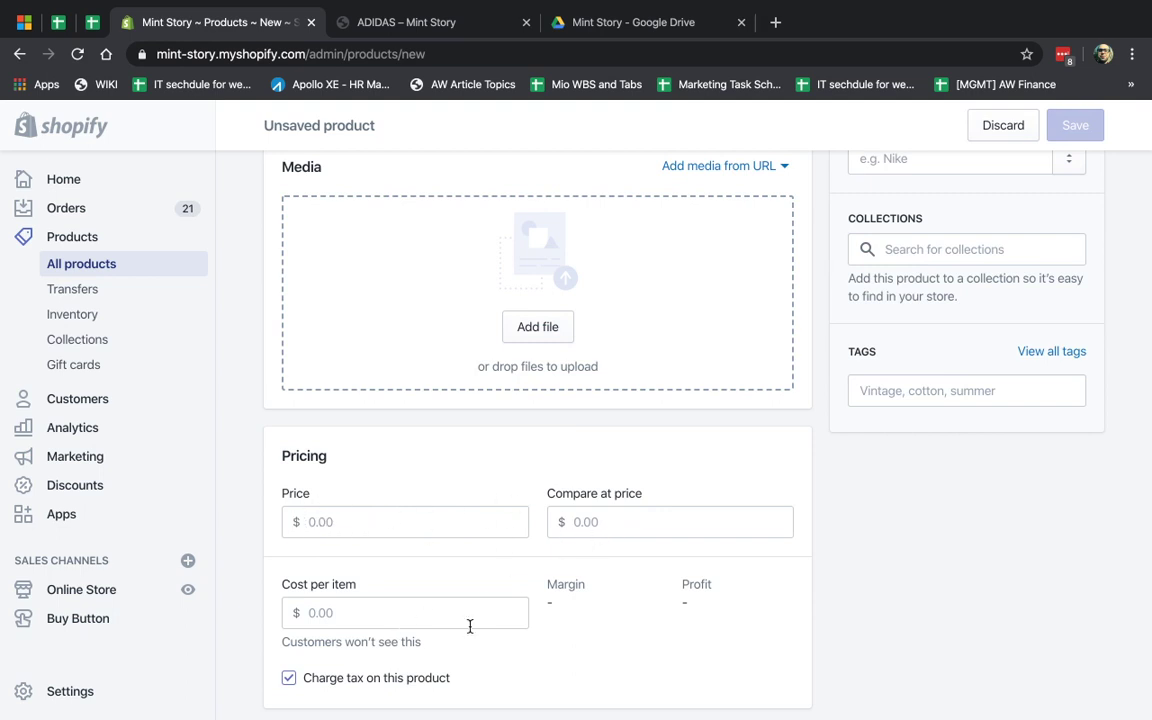
scroll(468, 620, "down", 3)
scroll(476, 618, "down", 3)
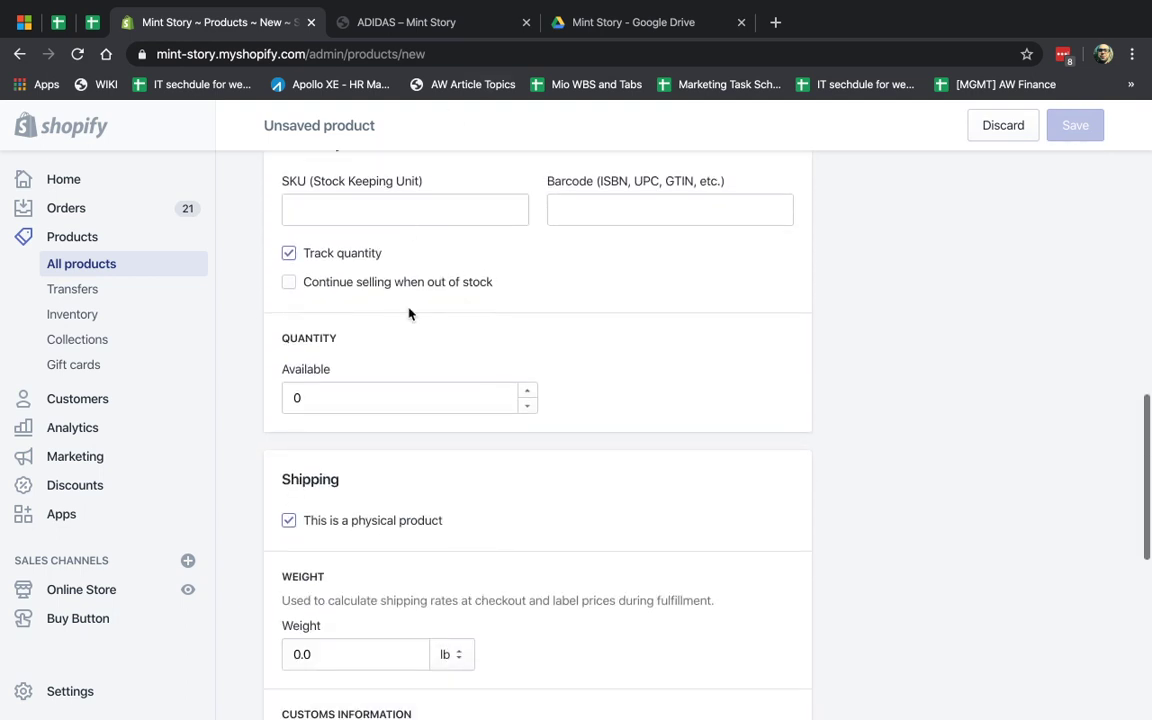
scroll(411, 314, "down", 2)
scroll(522, 581, "up", 1)
scroll(522, 521, "up", 2)
scroll(522, 521, "up", 1)
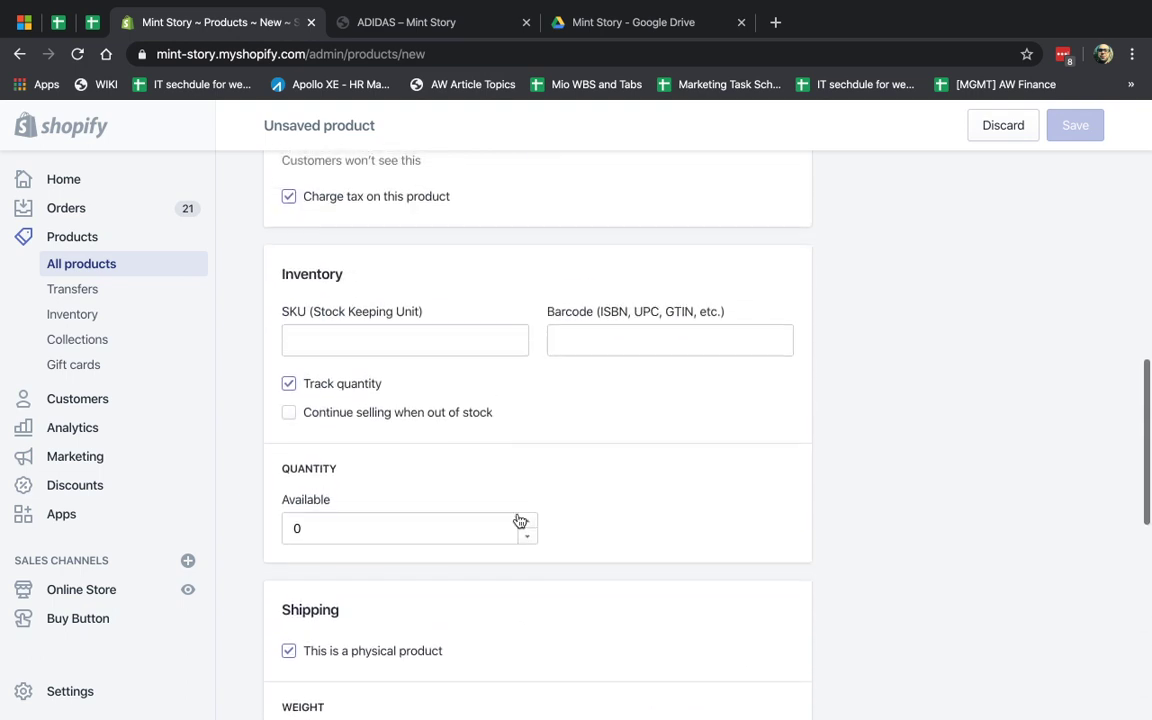
scroll(609, 540, "down", 3)
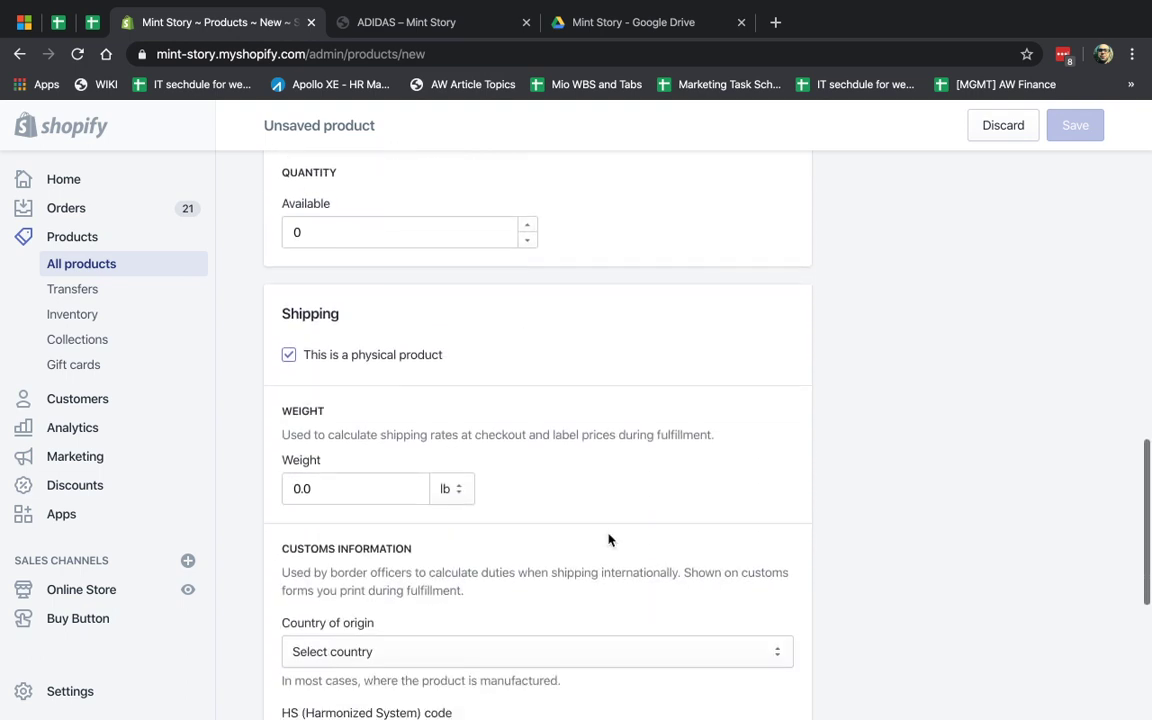
scroll(609, 540, "down", 1)
scroll(609, 540, "up", 1)
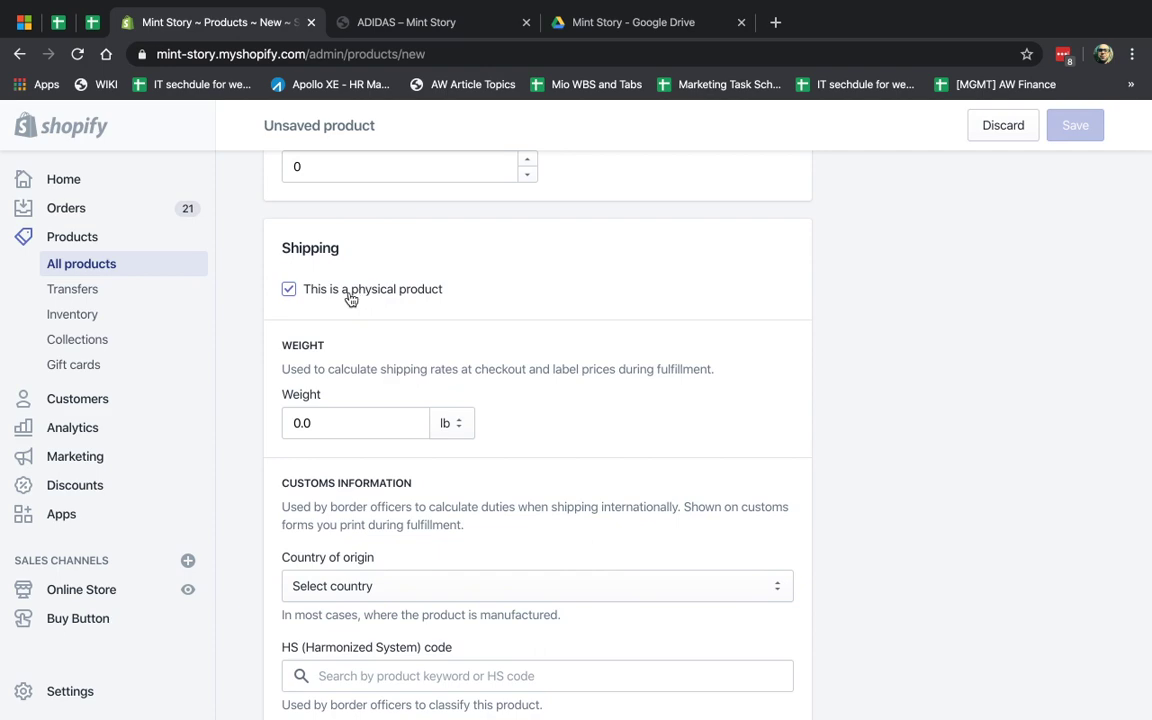
scroll(479, 350, "down", 3)
scroll(479, 350, "up", 6)
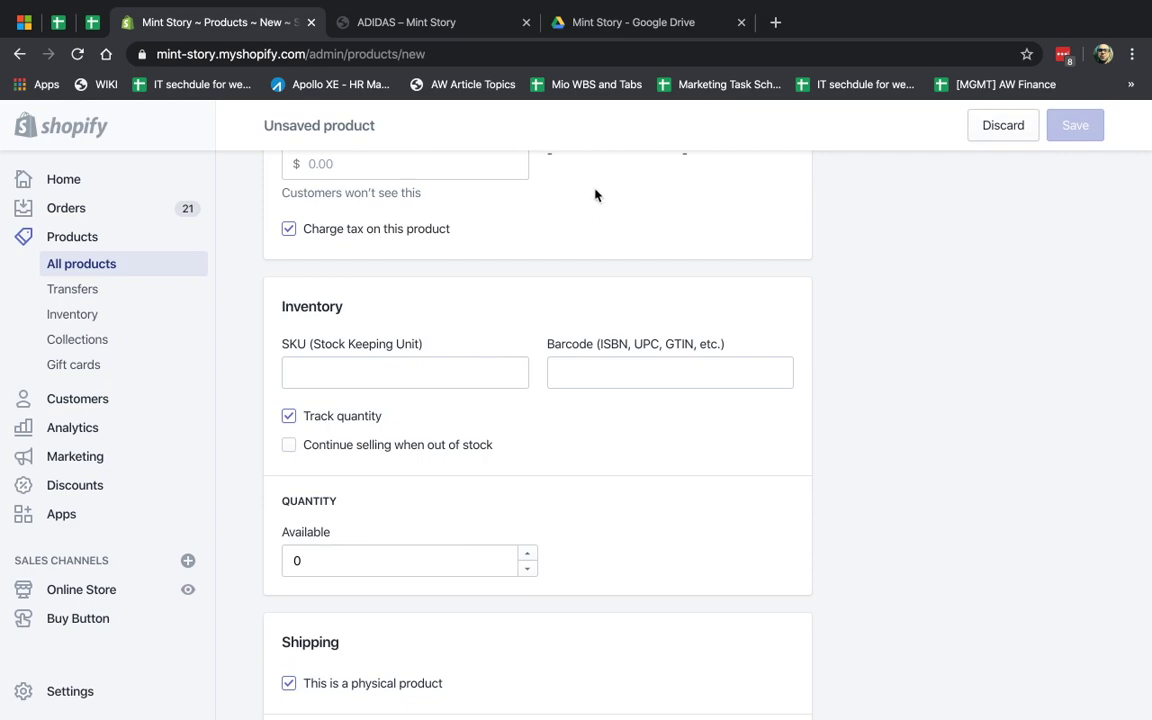
left_click(468, 21)
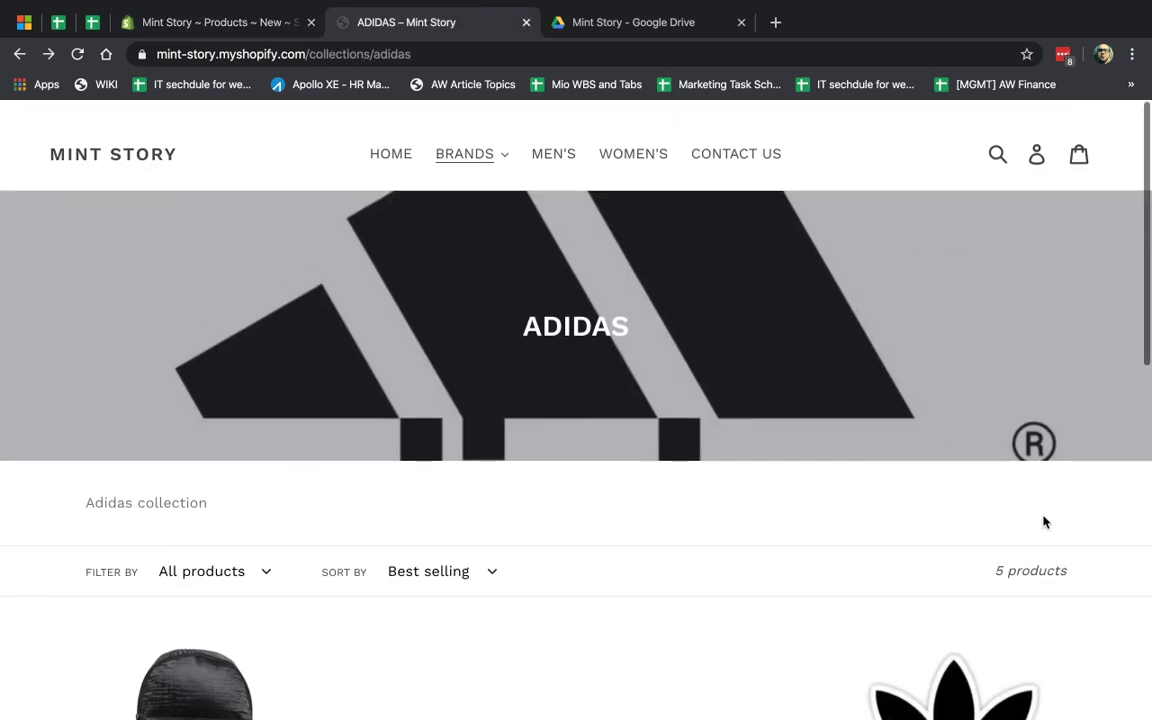
scroll(1043, 521, "down", 3)
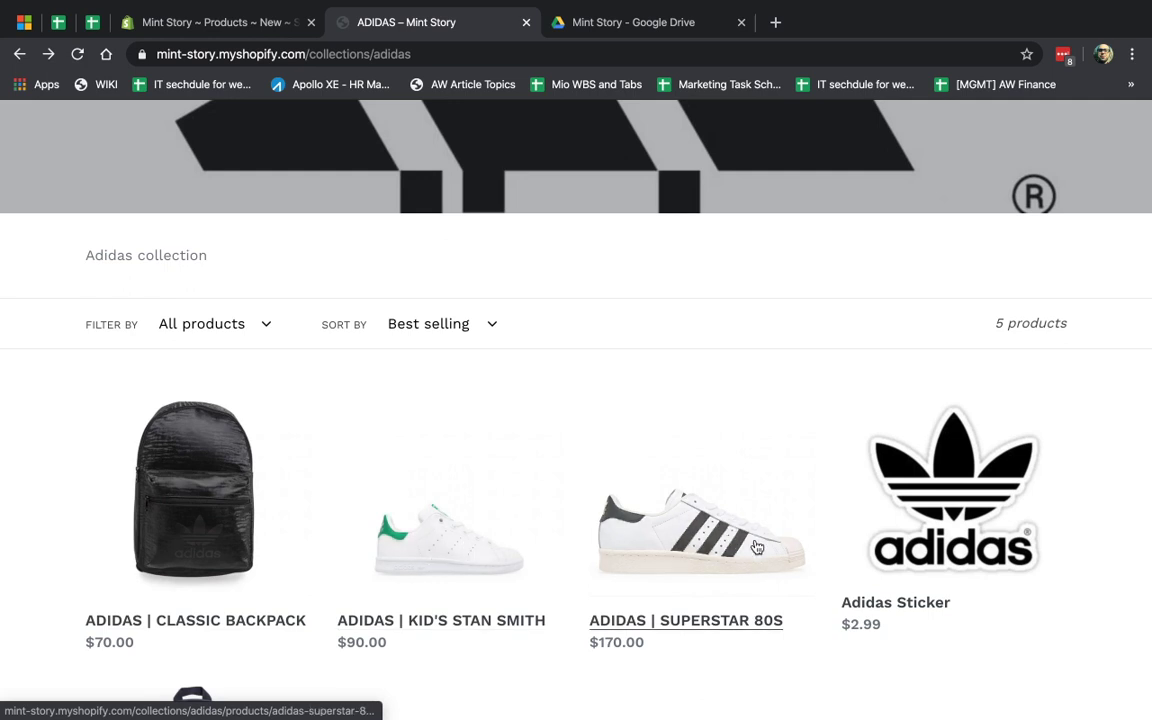
scroll(450, 480, "down", 3)
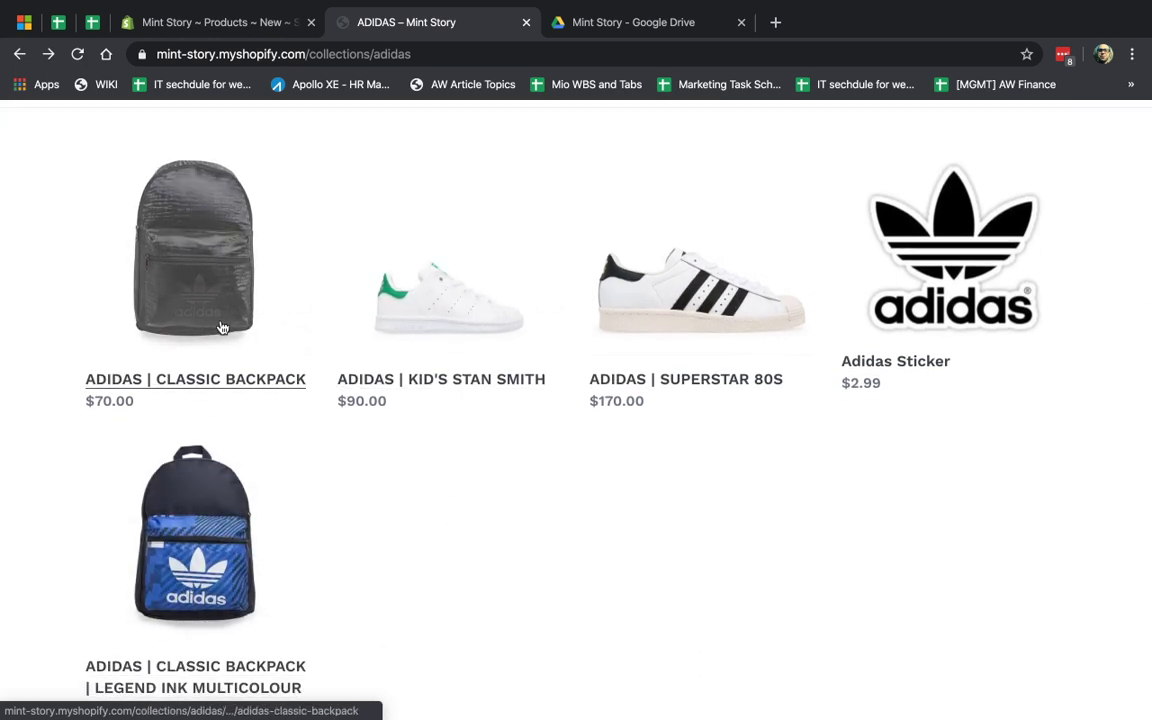
scroll(540, 430, "up", 5)
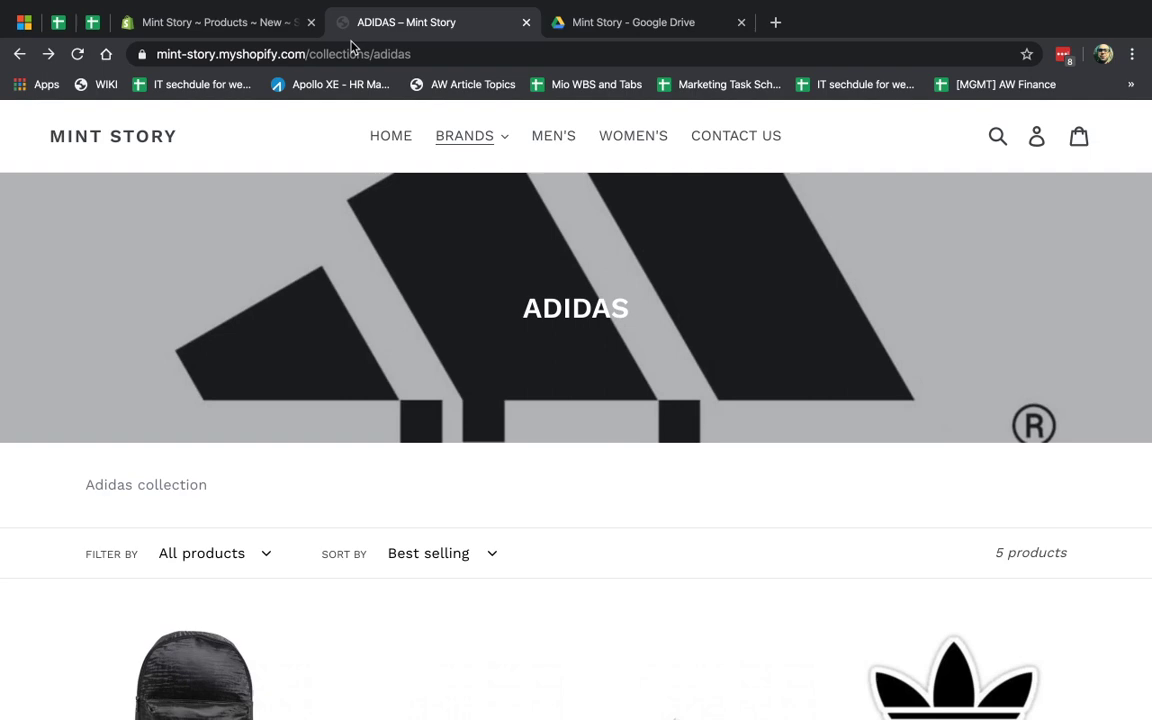
left_click(233, 28)
Filter All products by 'adidas' and bring up the export-to-CSV options.
scroll(889, 360, "up", 10)
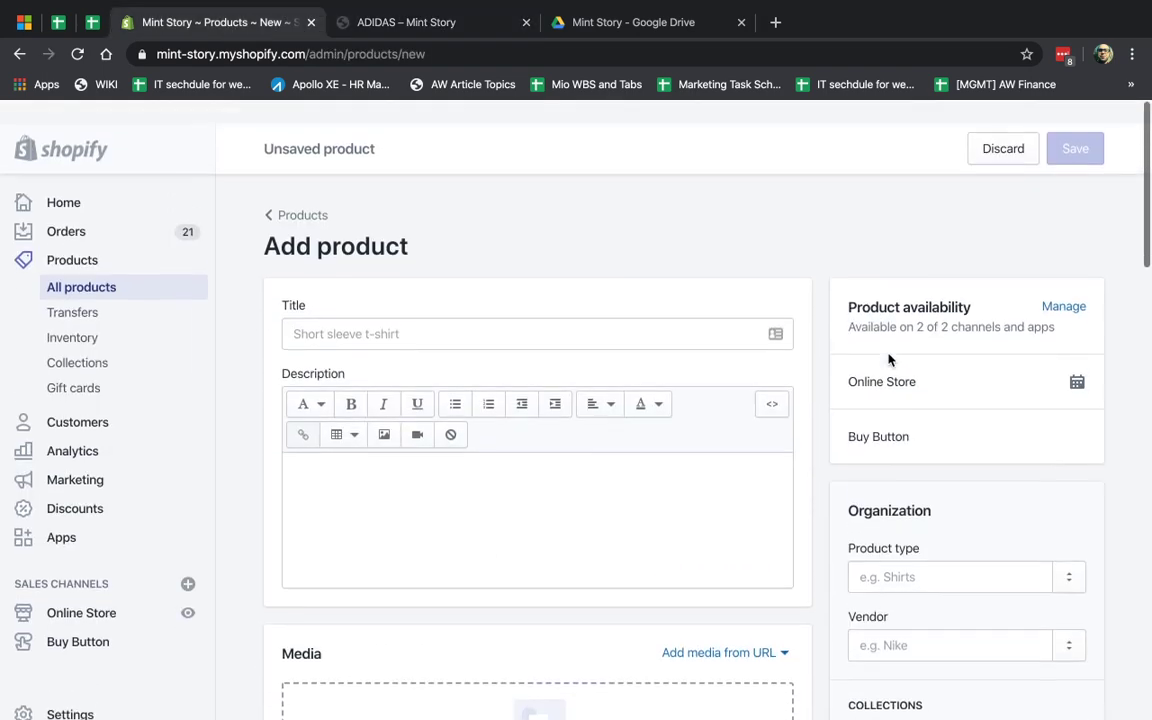
left_click(110, 263)
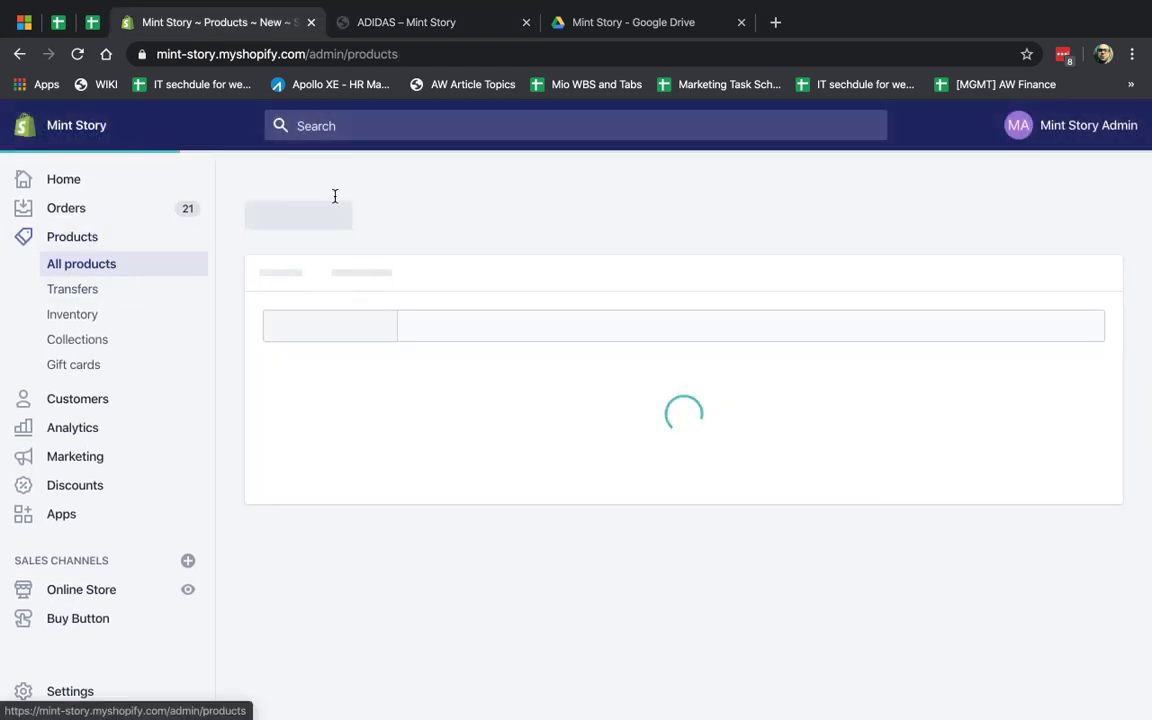
left_click(457, 341)
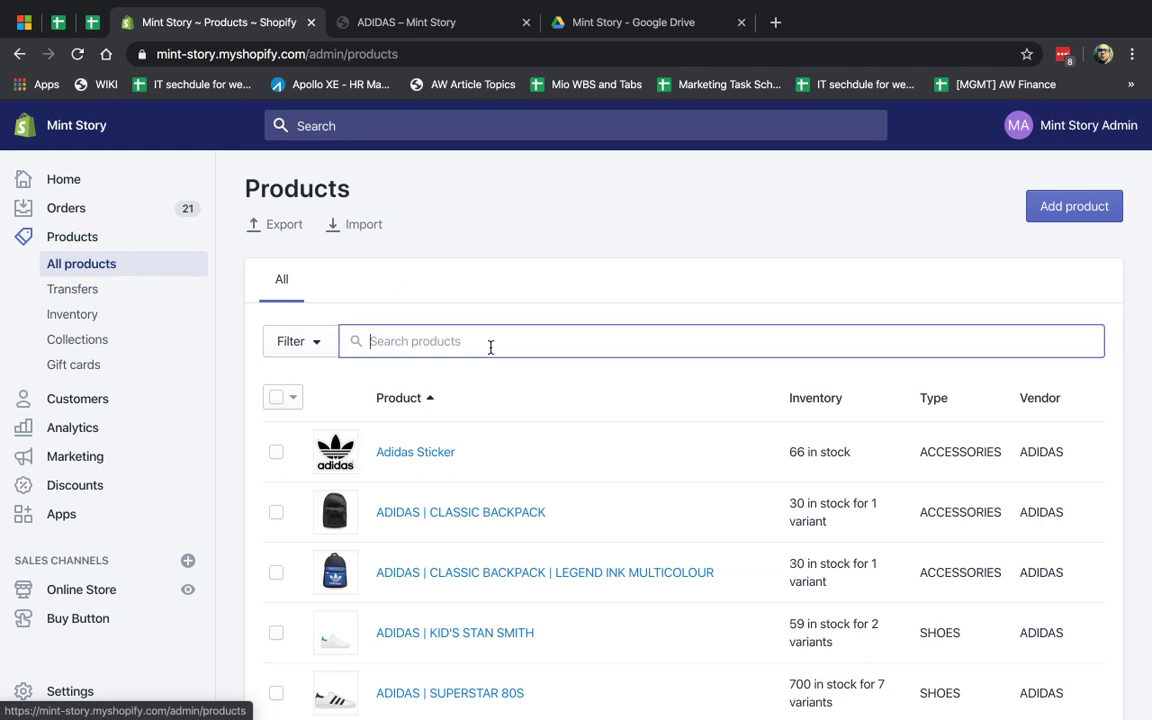
type("adid")
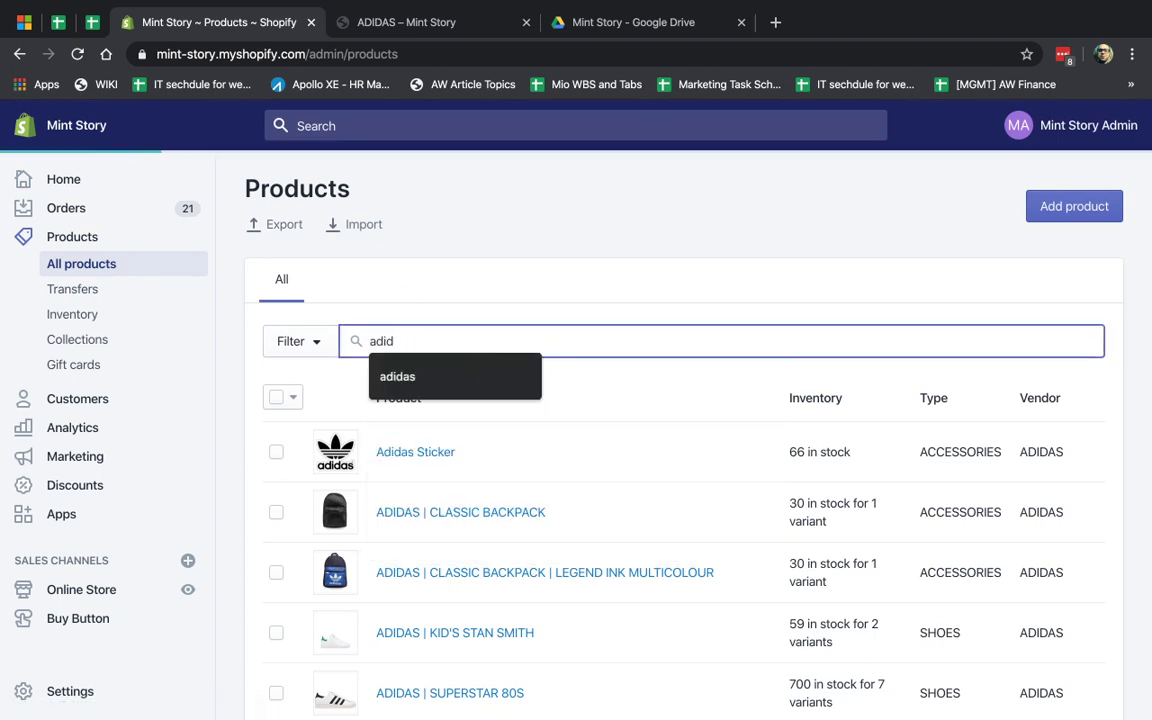
type("as")
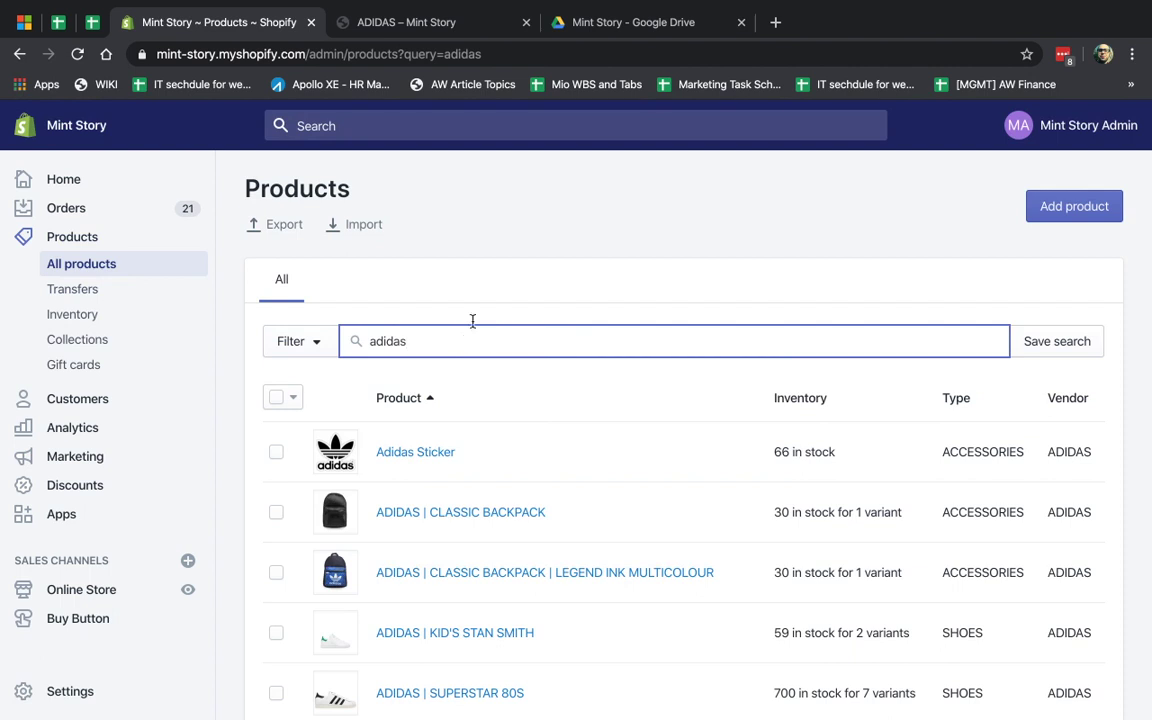
left_click(272, 224)
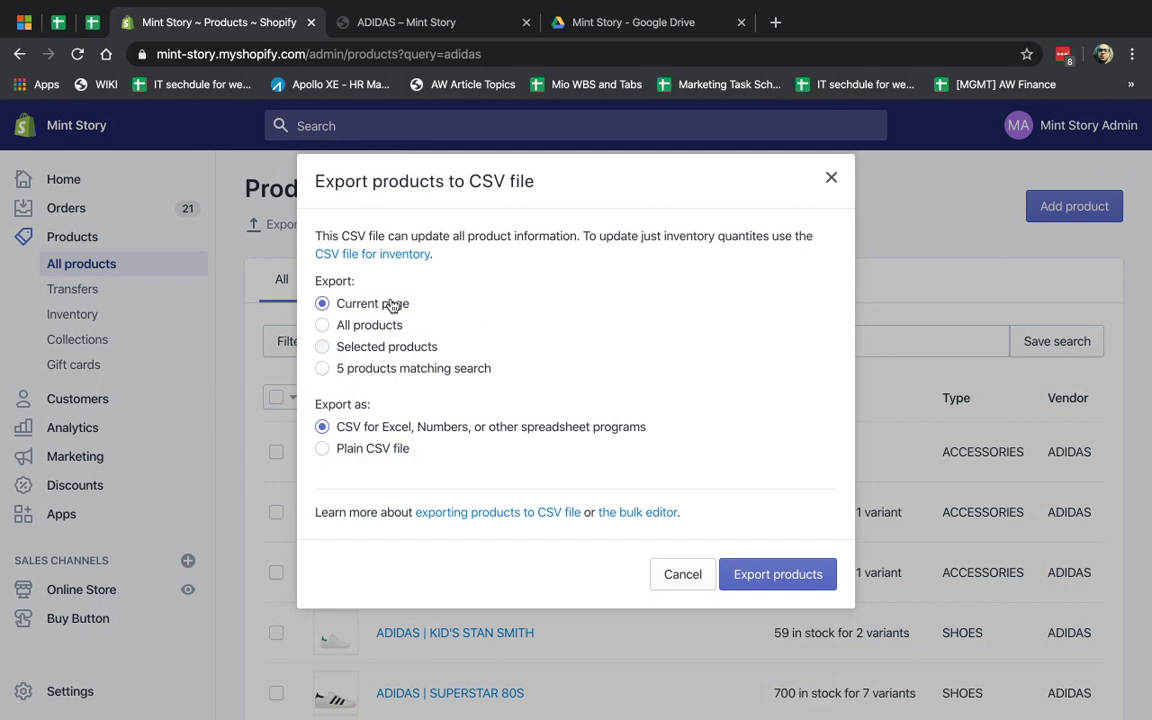
left_click(831, 178)
scroll(547, 480, "down", 3)
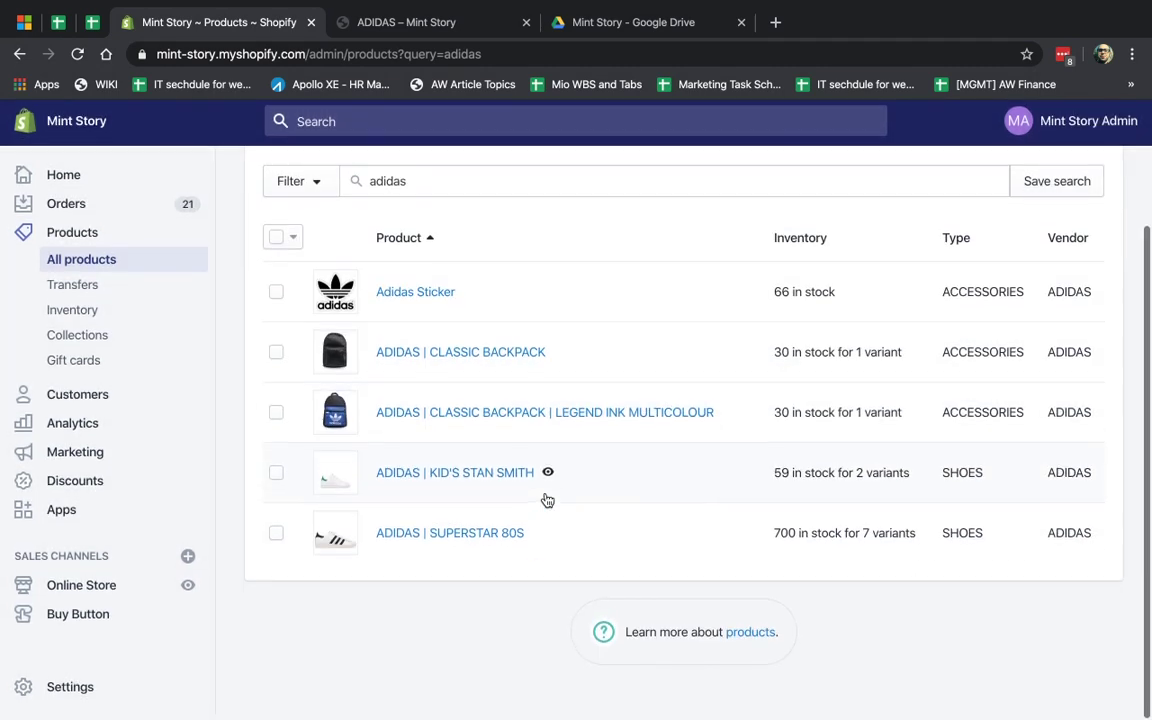
scroll(522, 512, "up", 3)
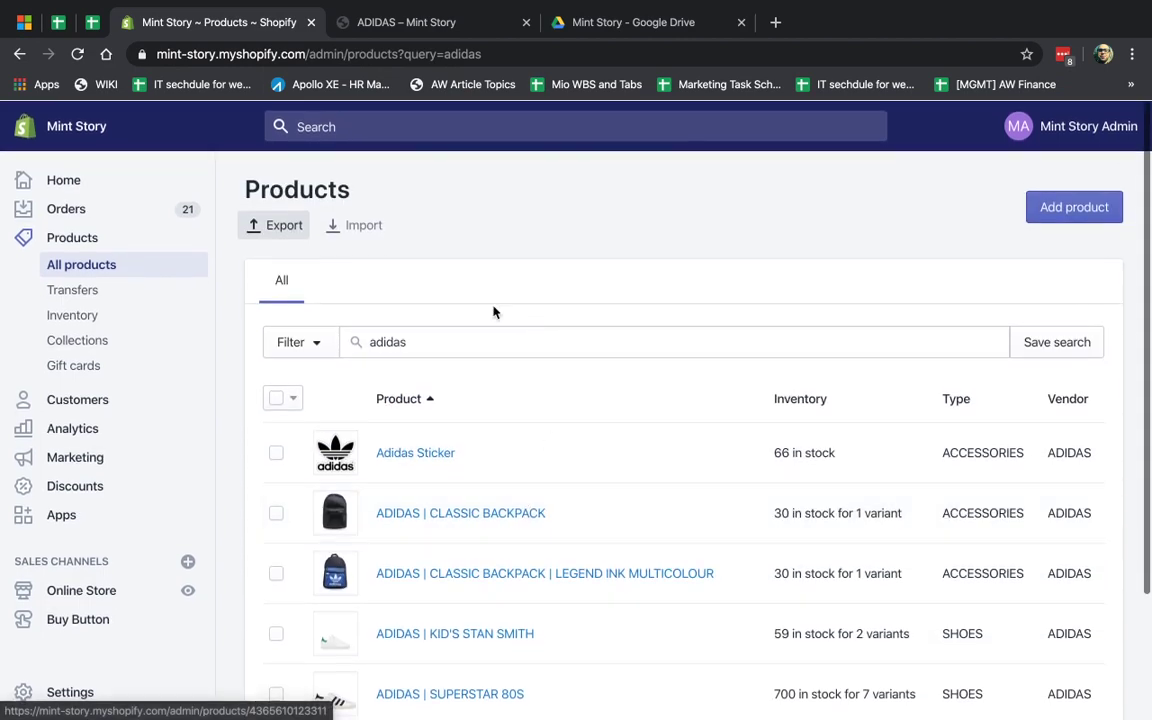
left_click(266, 224)
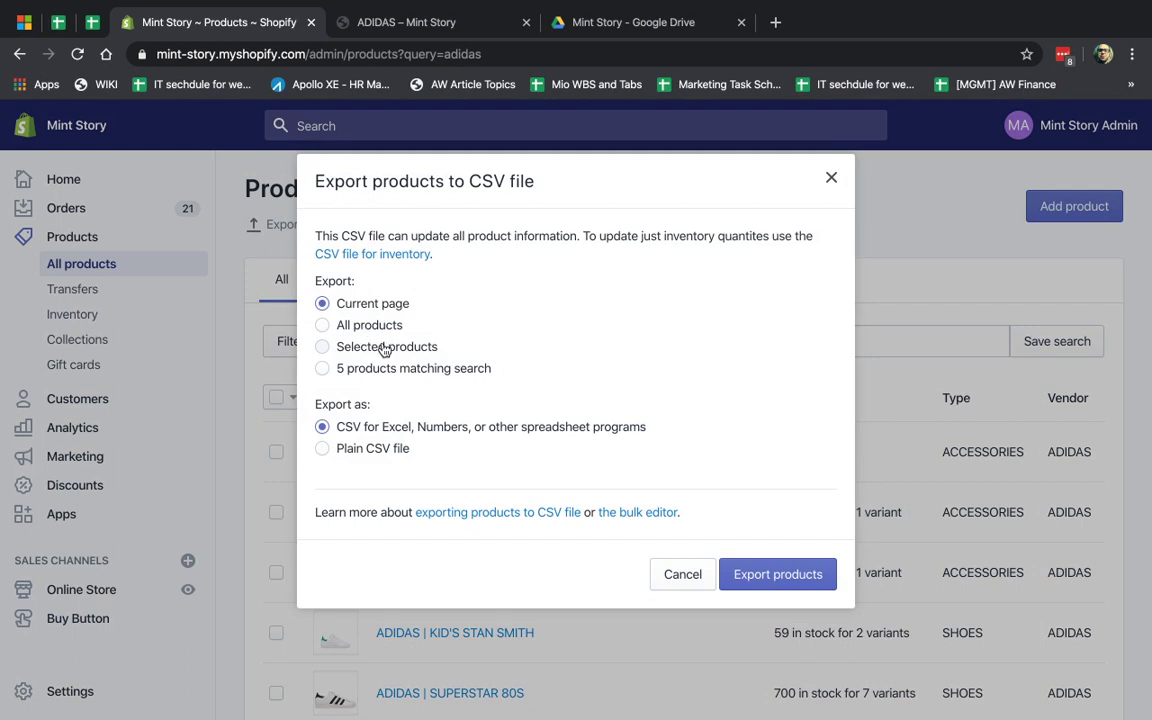
Select Adidas Sticker, Classic Backpack and Legend Ink backpack, then check the export options.
left_click(831, 177)
left_click(276, 452)
left_click(276, 512)
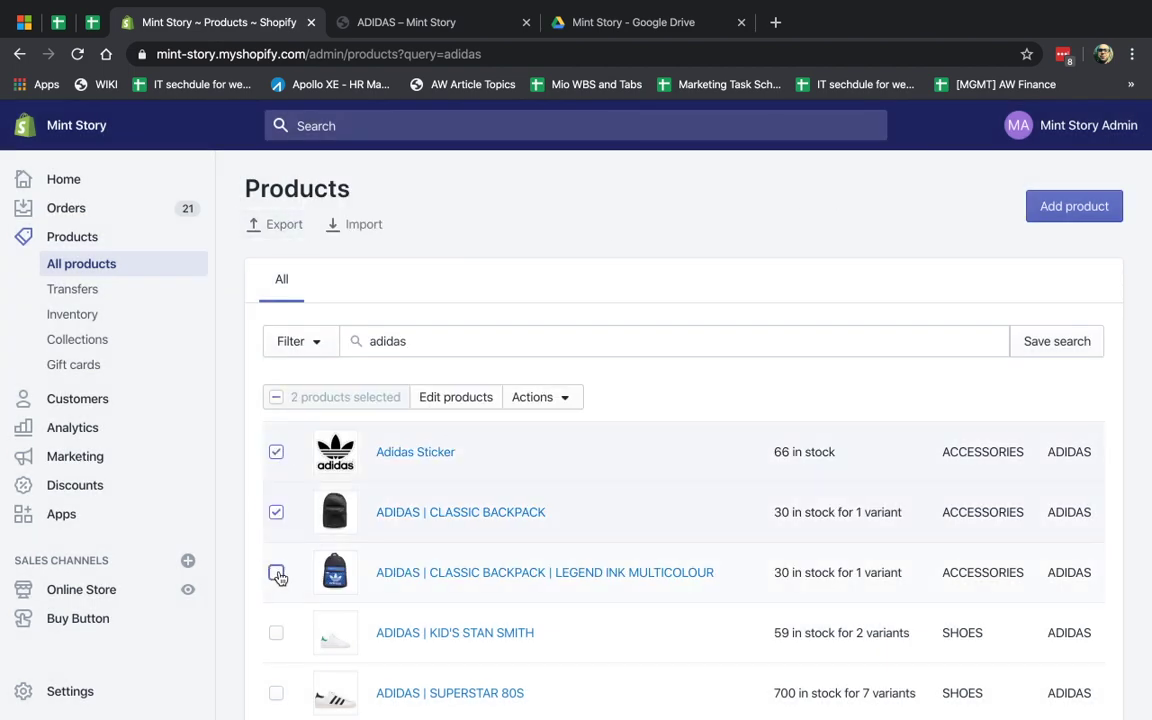
left_click(276, 572)
left_click(290, 233)
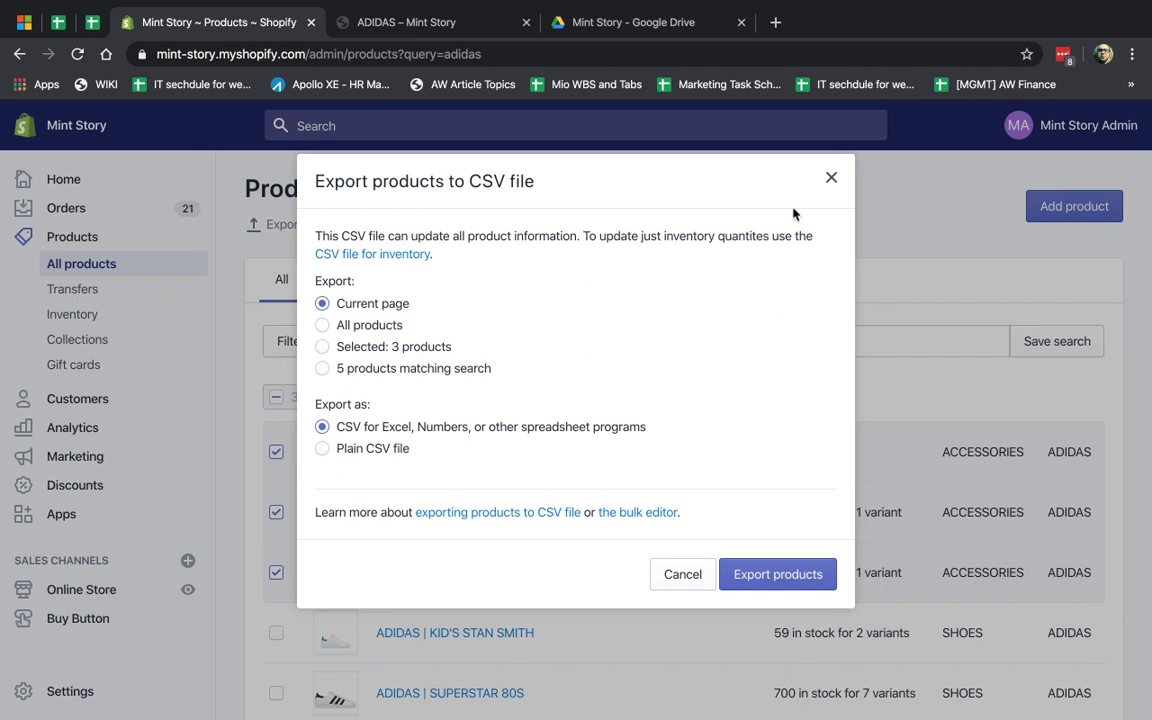
left_click(831, 177)
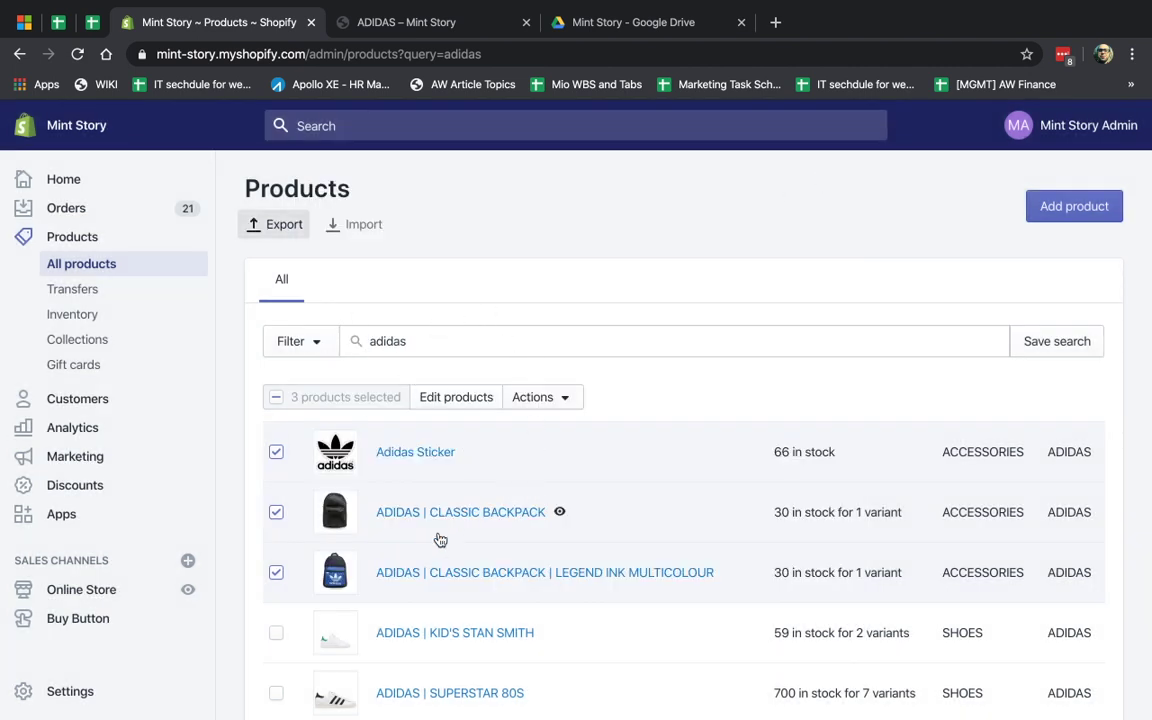
Narrow the selection to Adidas Sticker and Superstar 80S and export 'Selected: 2 products' to CSV.
left_click(277, 573)
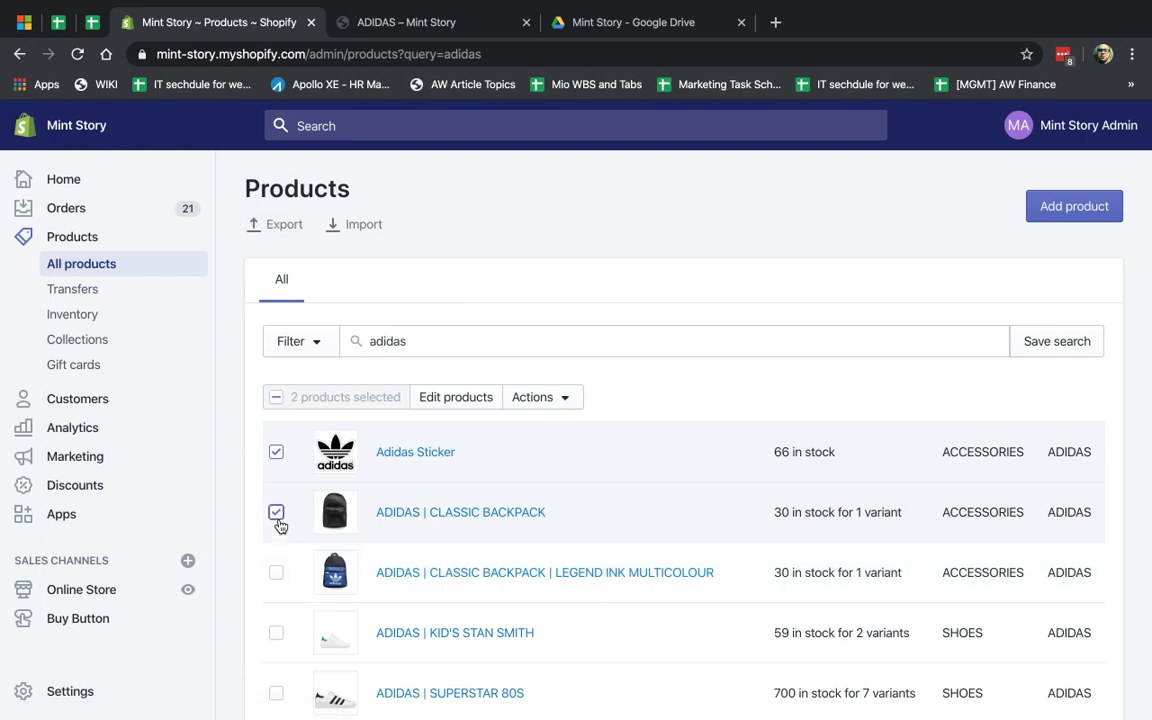
left_click(276, 512)
left_click(278, 633)
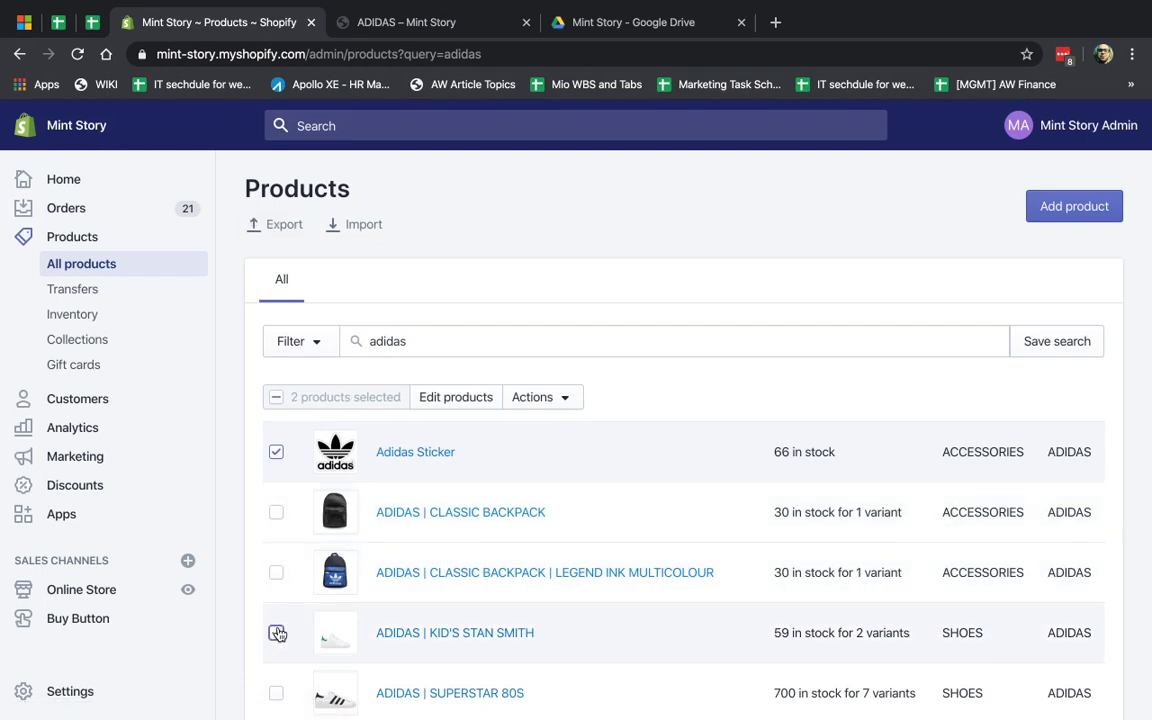
left_click(276, 693)
left_click(291, 226)
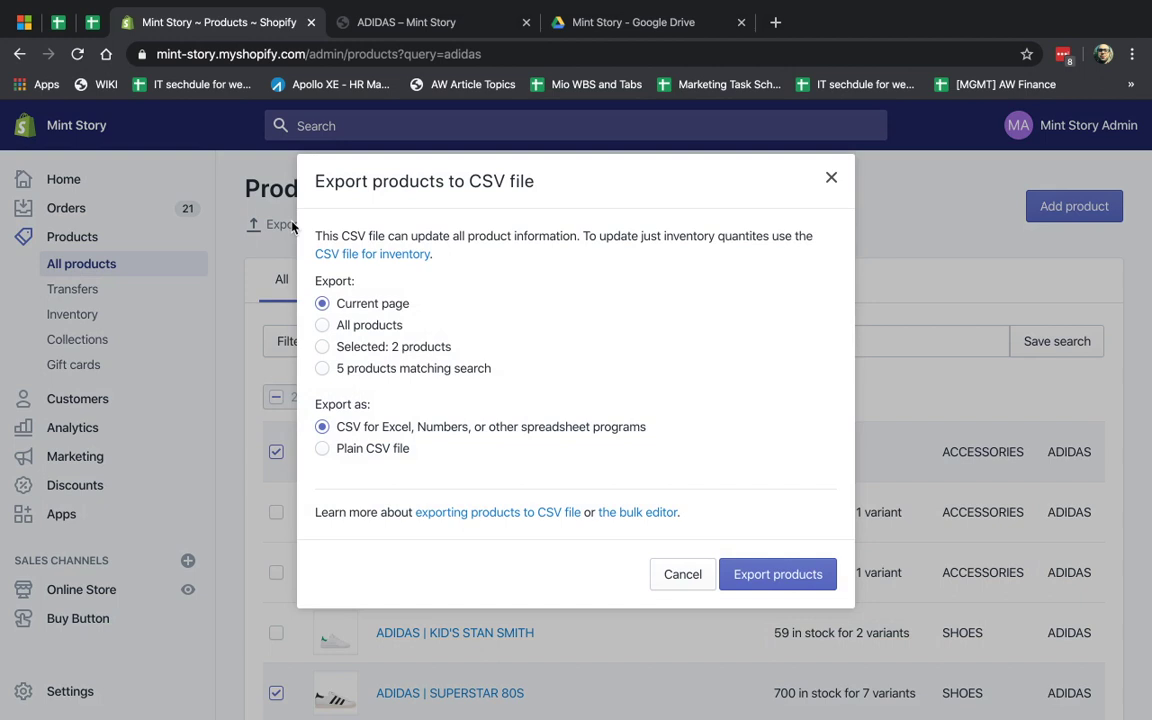
left_click(369, 347)
left_click(792, 576)
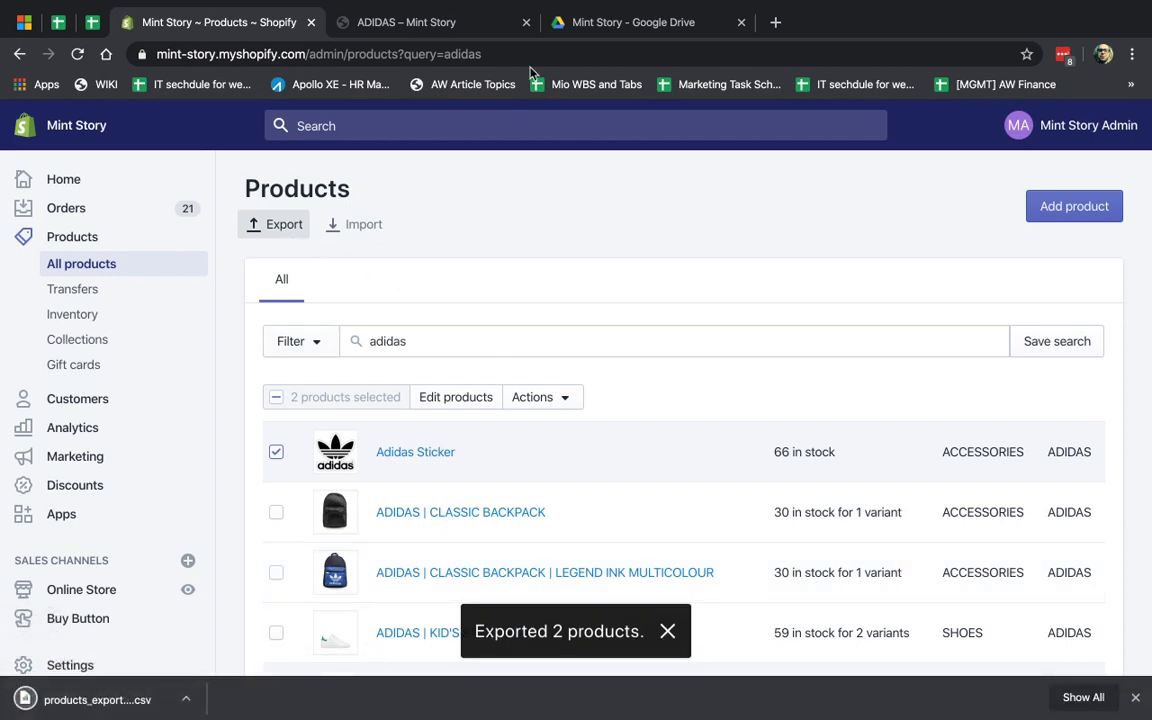
Drag the downloaded products CSV into the Mint Story folder in Google Drive.
left_click(575, 21)
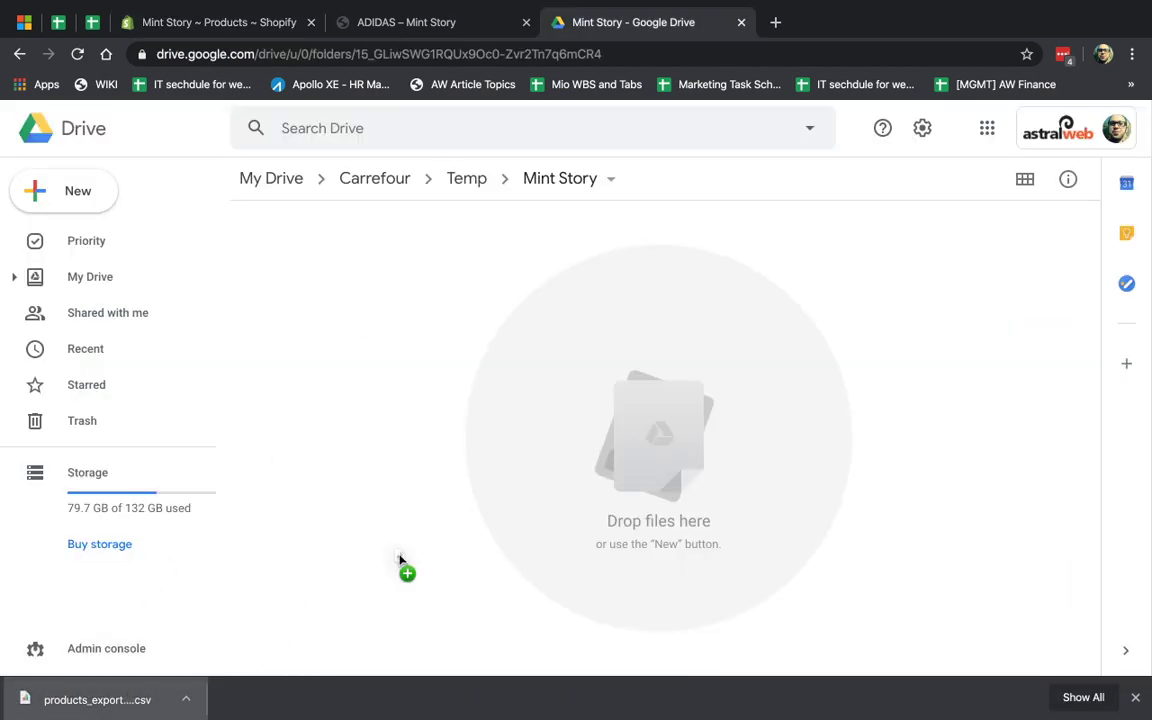
left_click_drag(126, 697, 607, 437)
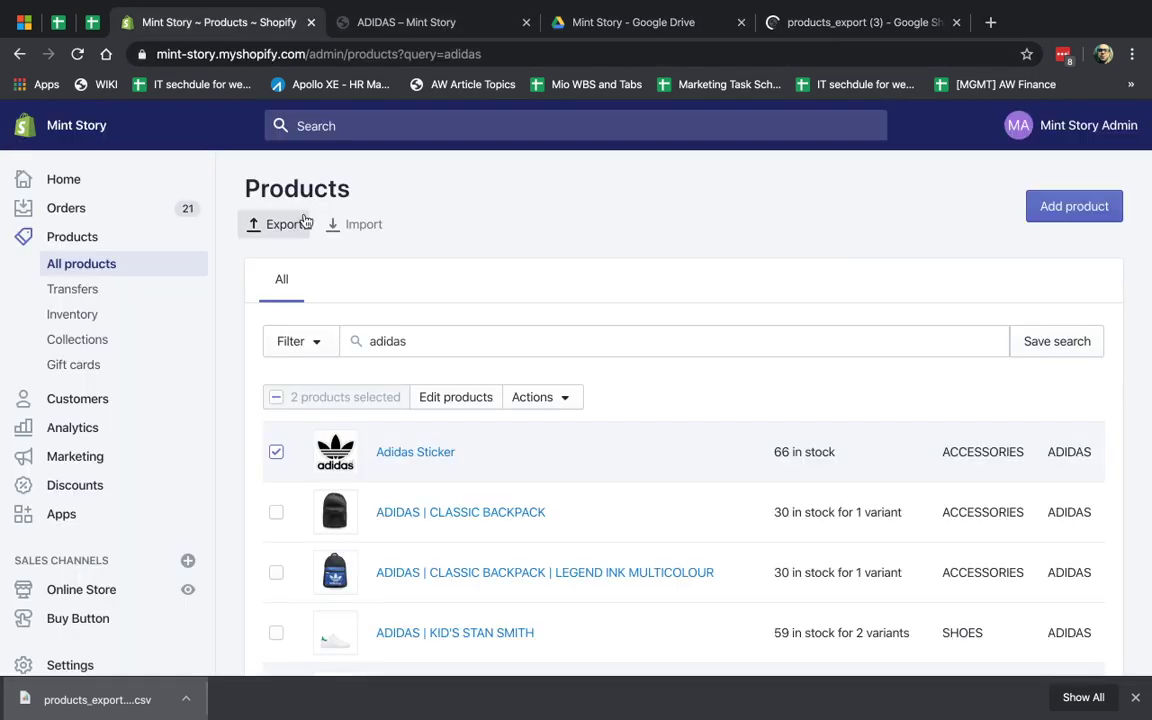
left_click(284, 224)
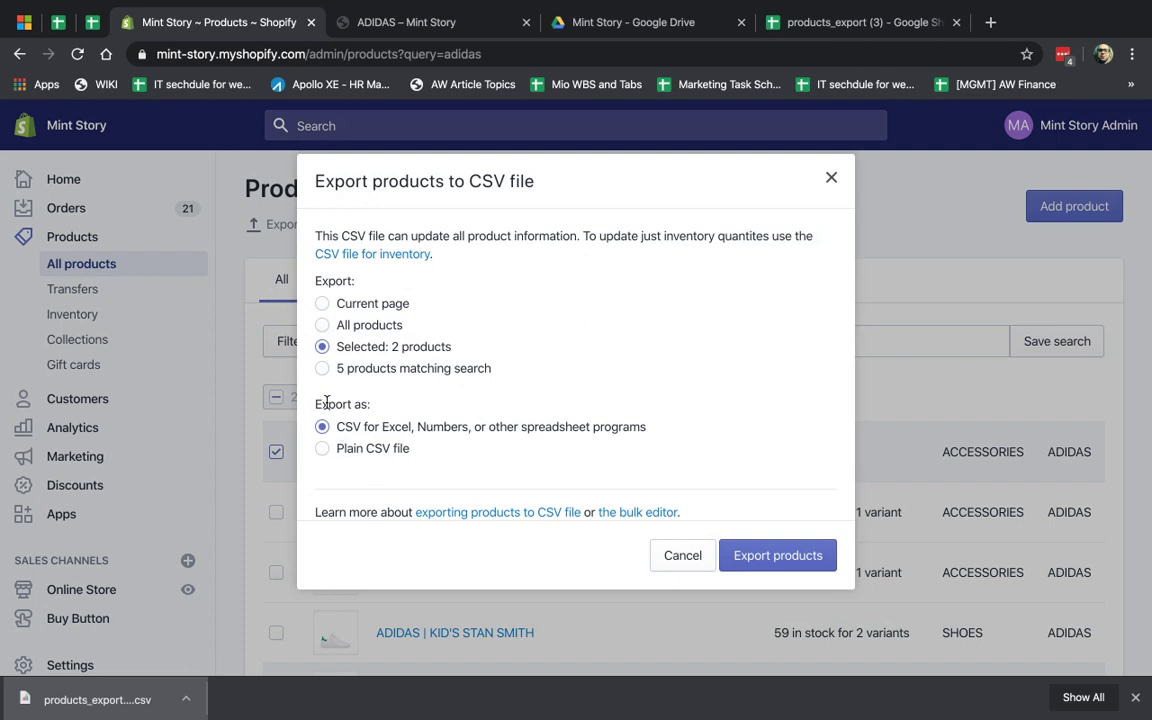
left_click_drag(326, 402, 375, 405)
left_click(850, 22)
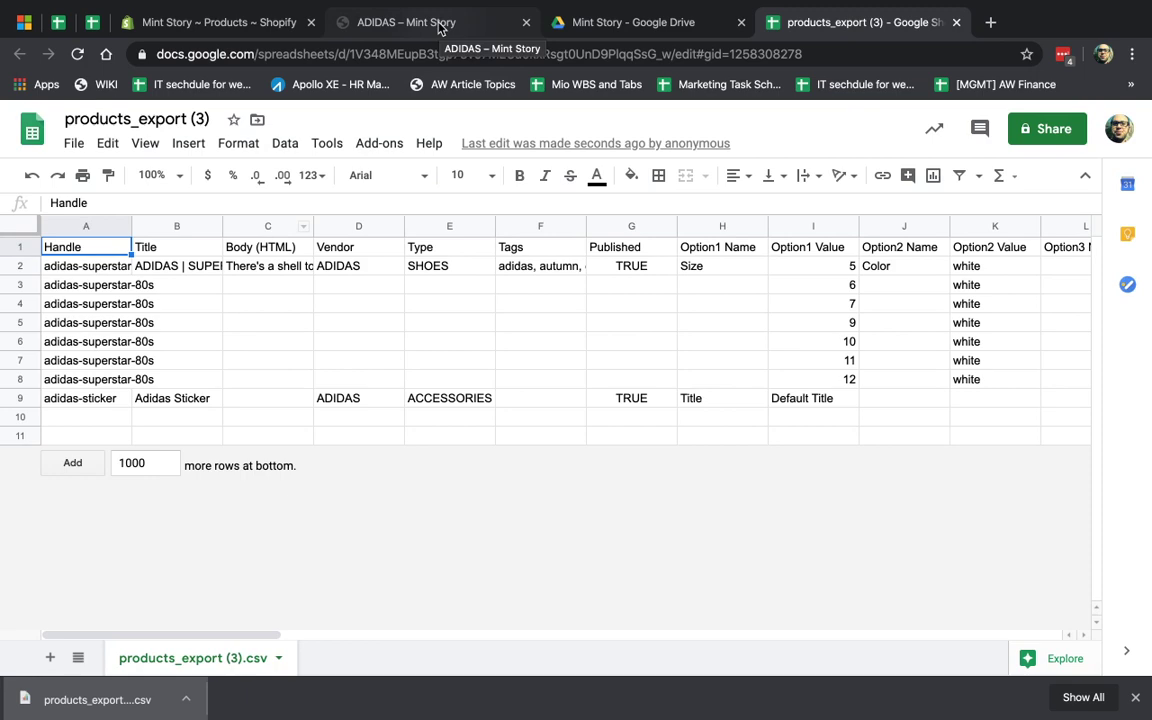
left_click(222, 22)
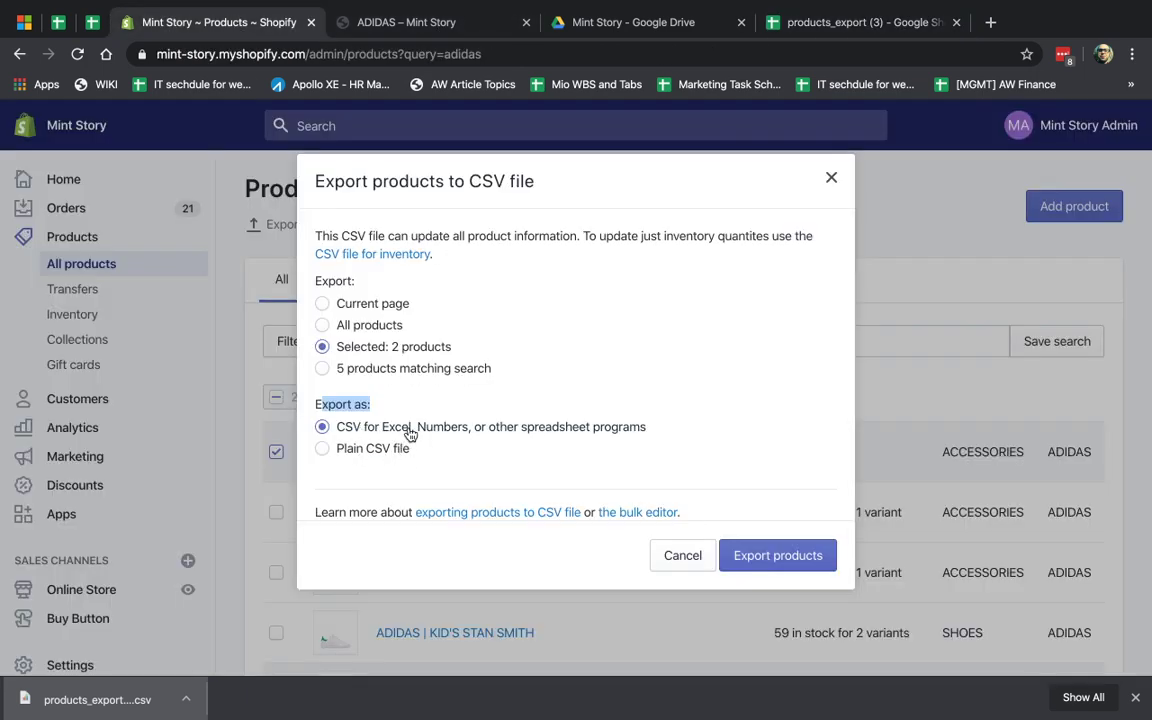
left_click(829, 179)
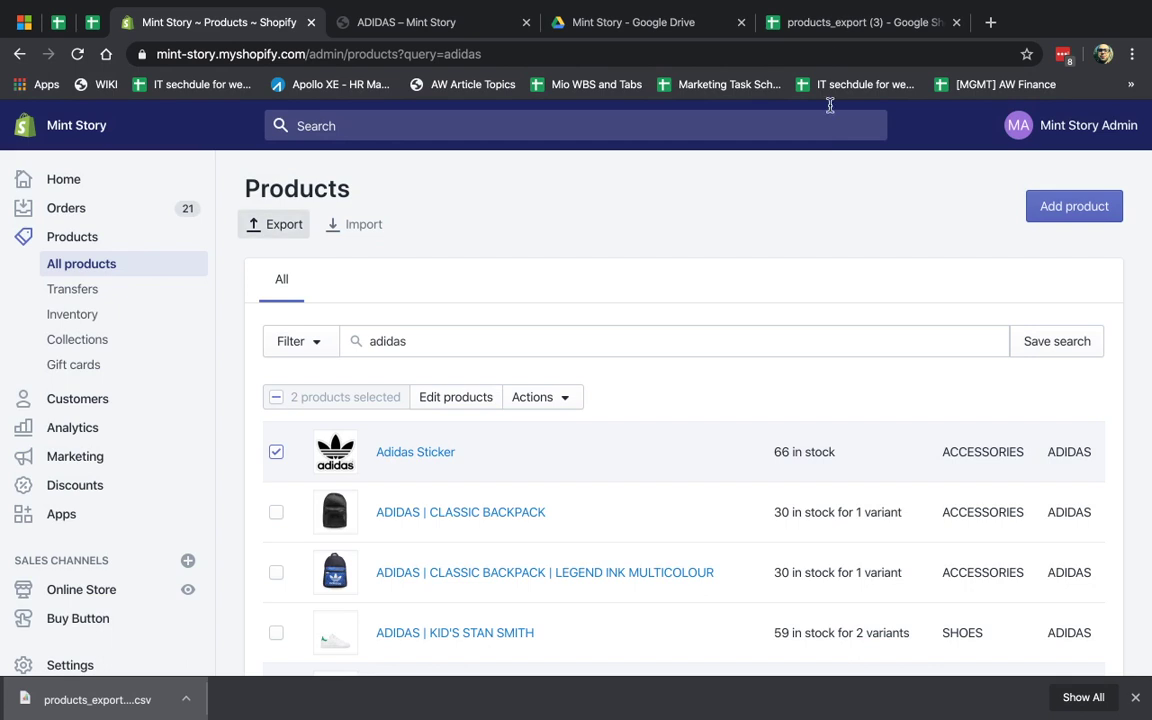
Select the Superstar 80s variant rows and adidas-sticker row 9 in products_export (3), glancing at Shopify.
left_click(829, 22)
left_click(335, 325)
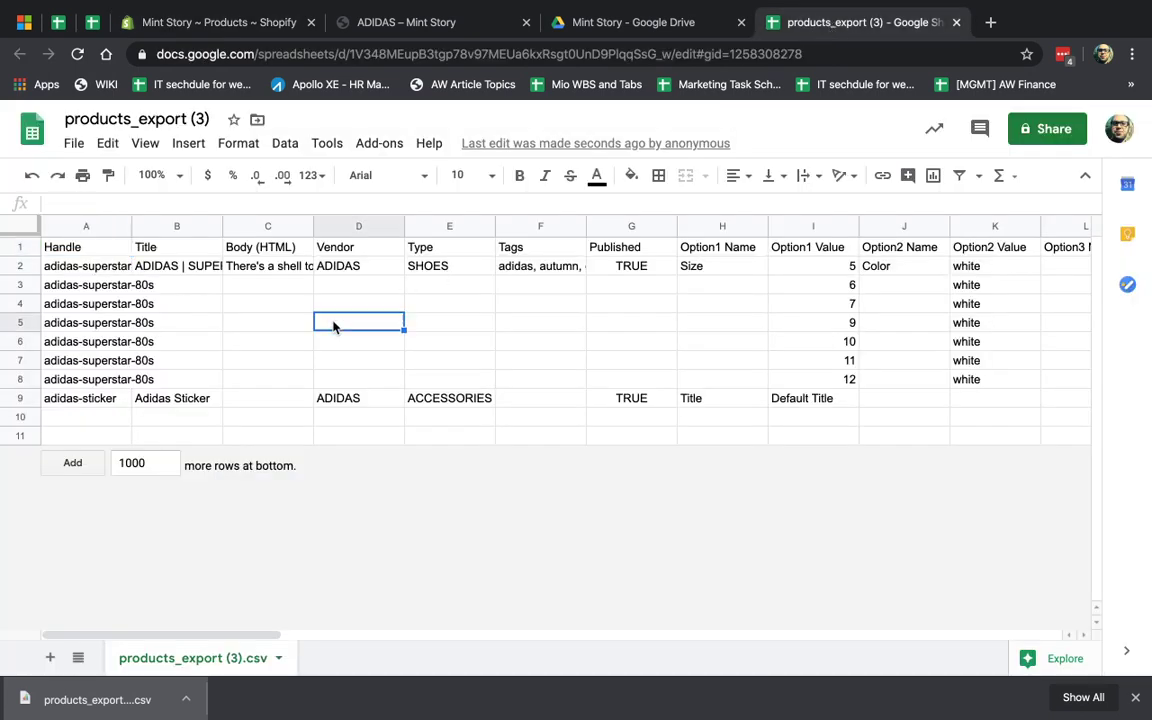
left_click_drag(20, 247, 22, 395)
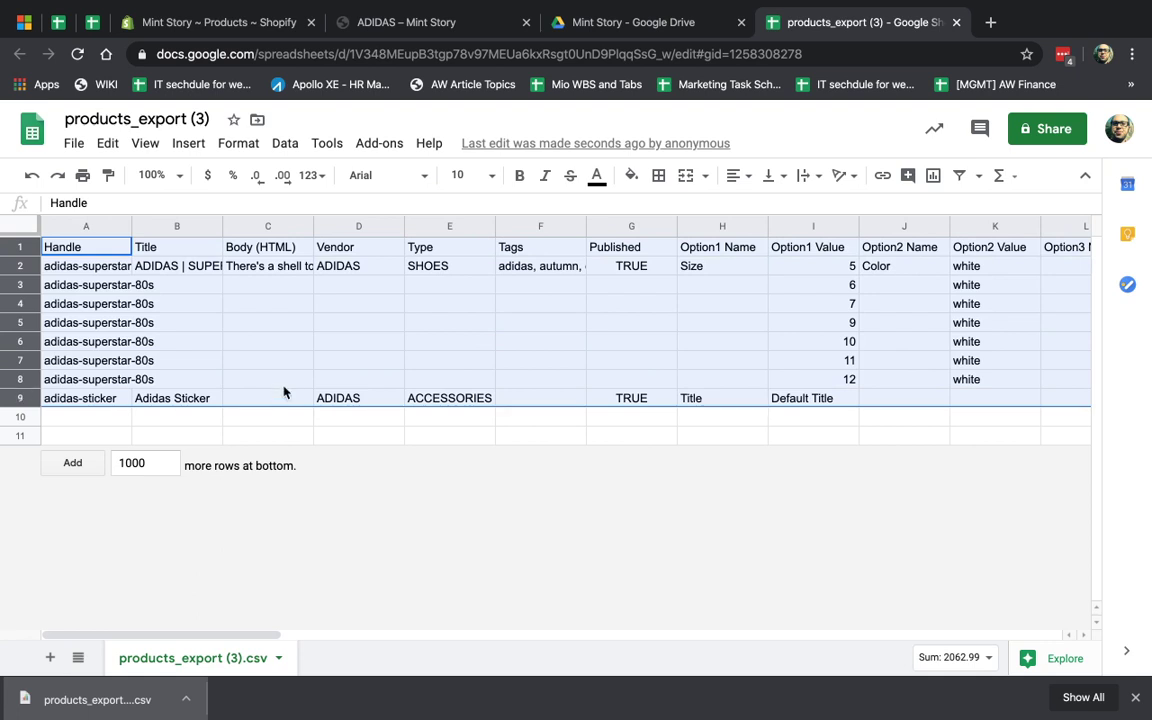
left_click(361, 362)
left_click(415, 22)
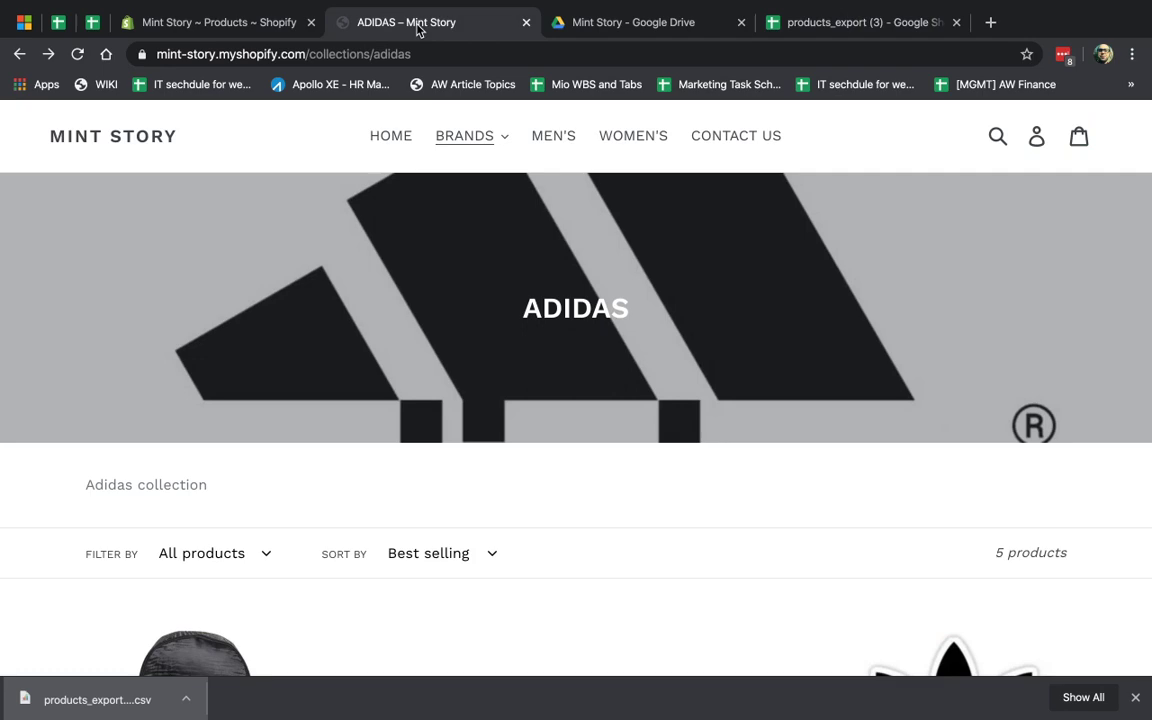
left_click(252, 30)
scroll(580, 440, "down", 1)
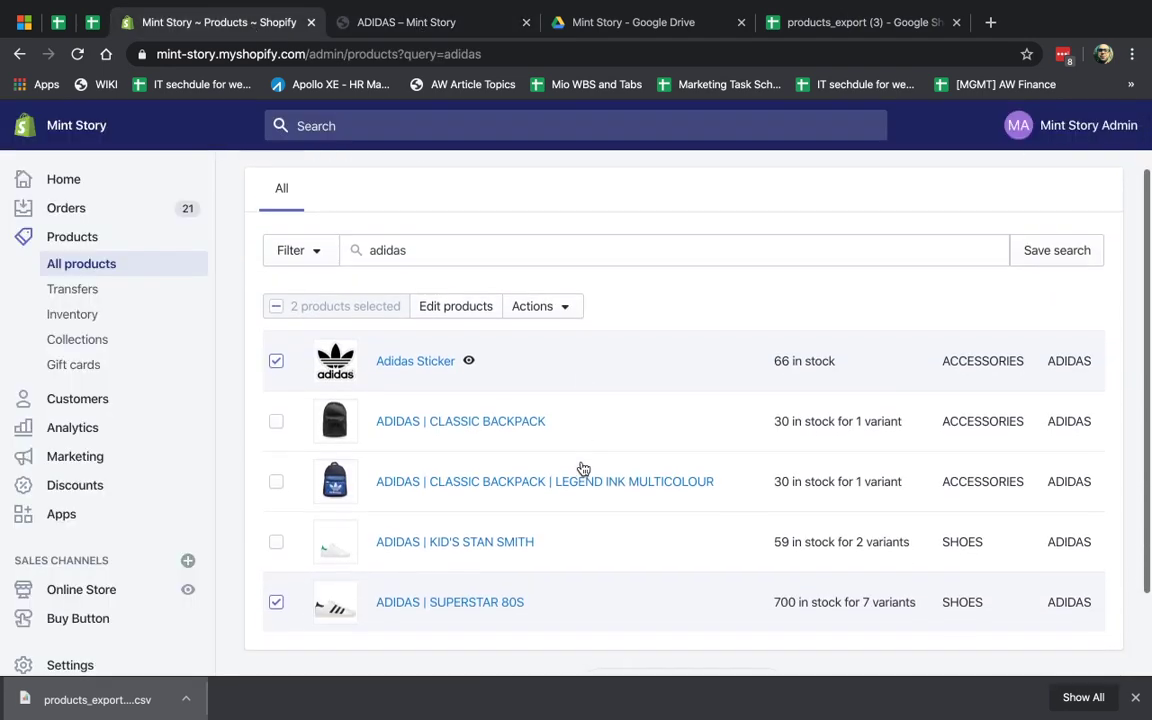
left_click(775, 22)
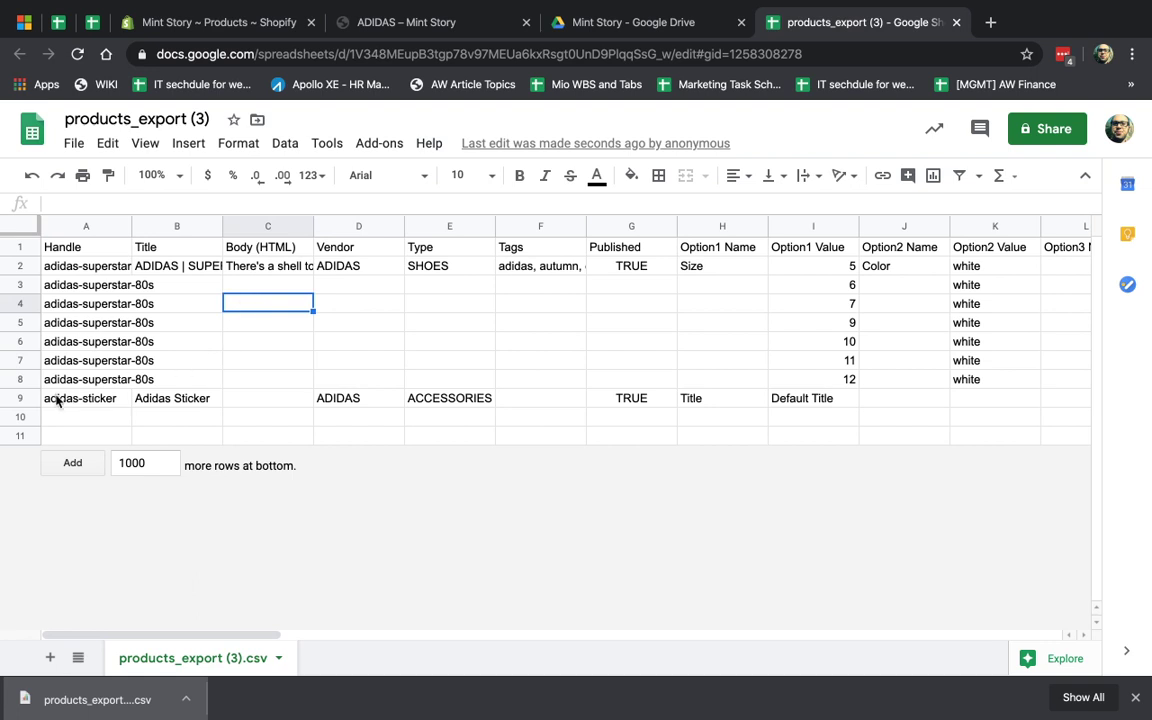
left_click(22, 398)
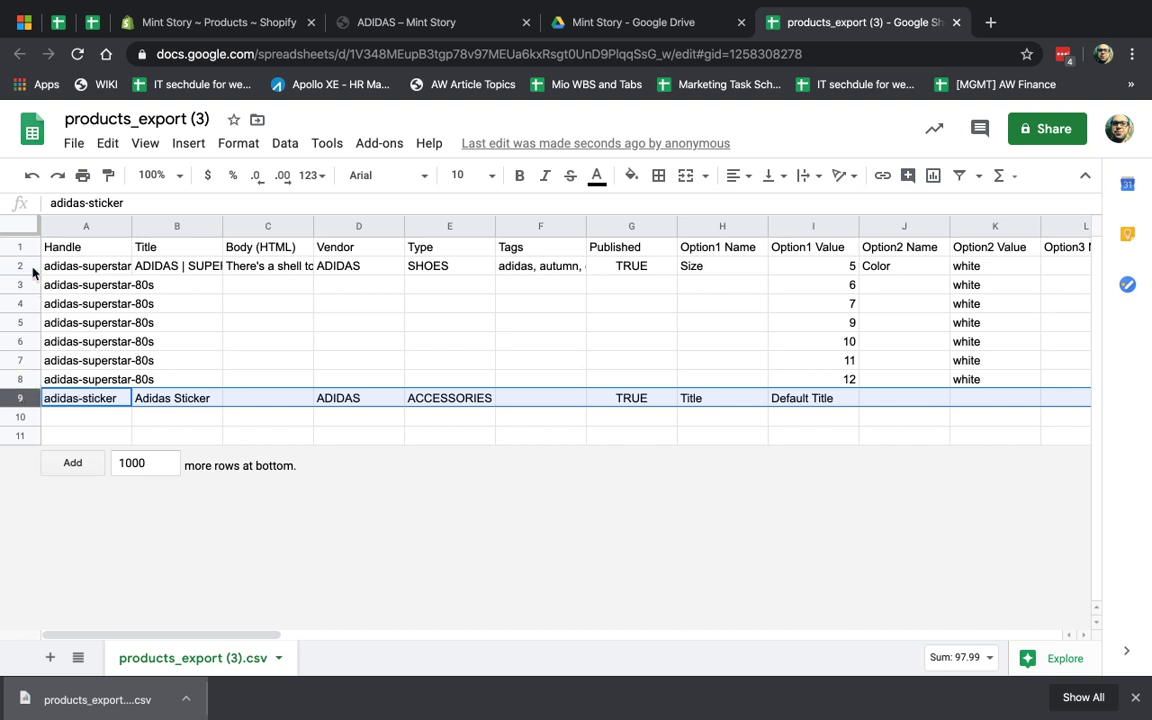
left_click_drag(20, 265, 23, 398)
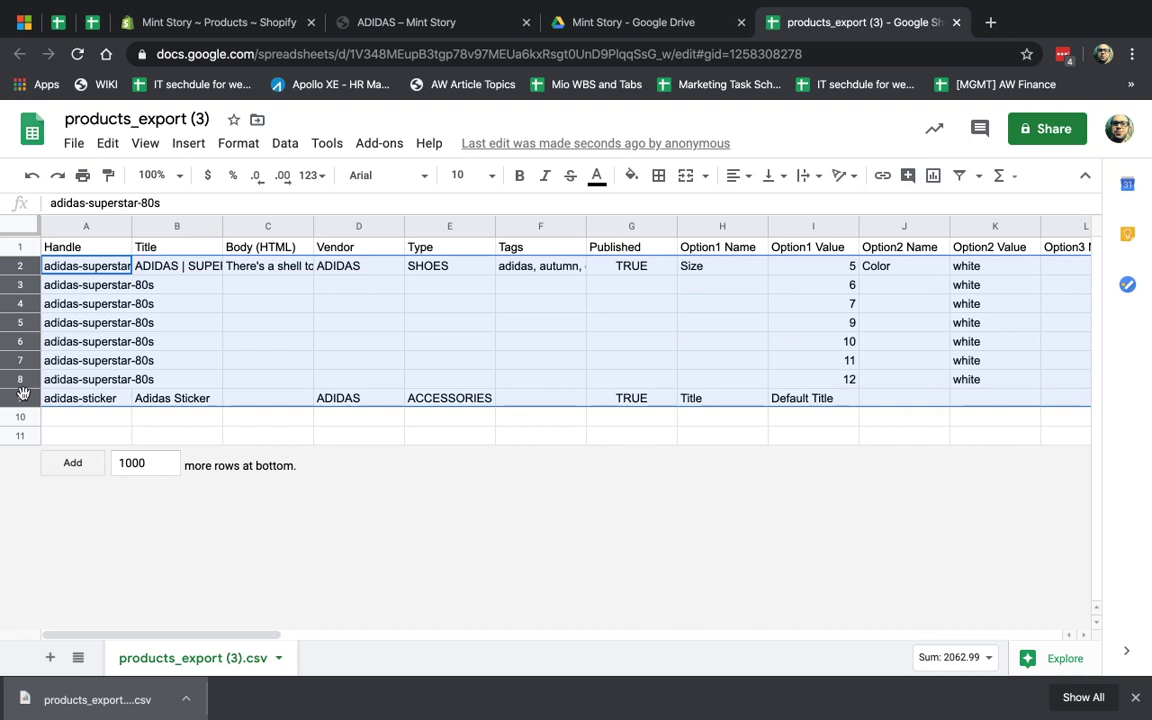
Check ADIDAS | SUPERSTAR 80S's seven white $170.00 size variants, then return to products_export.
left_click(293, 22)
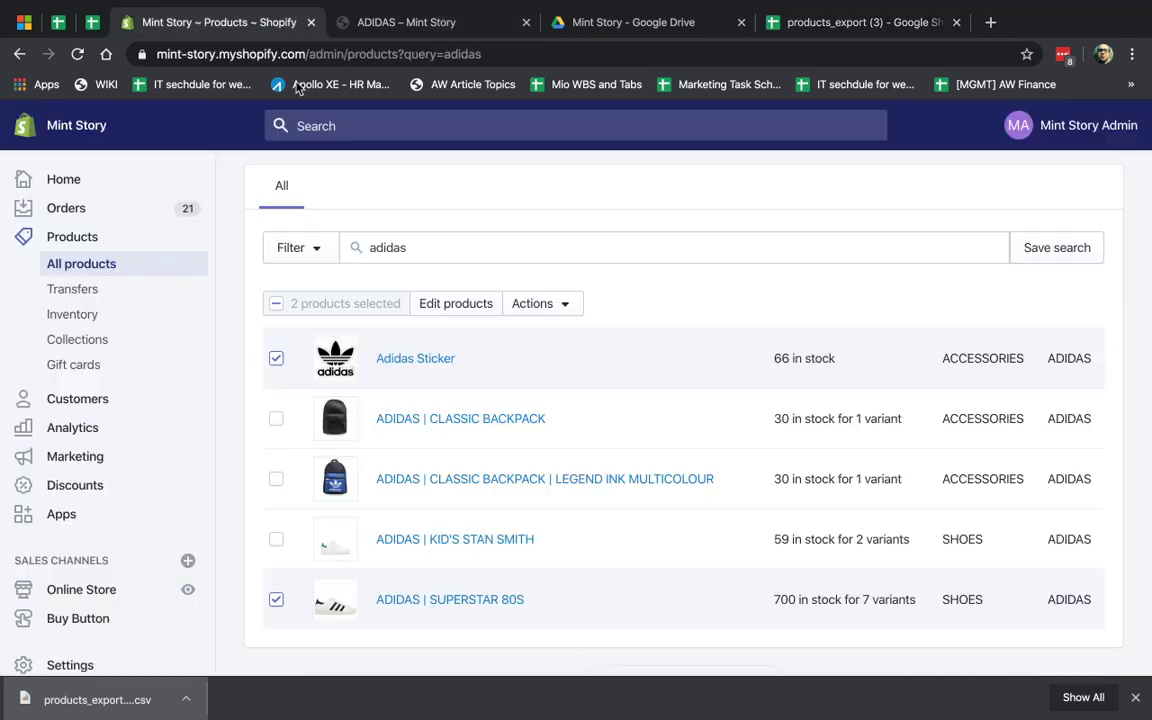
scroll(503, 372, "down", 2)
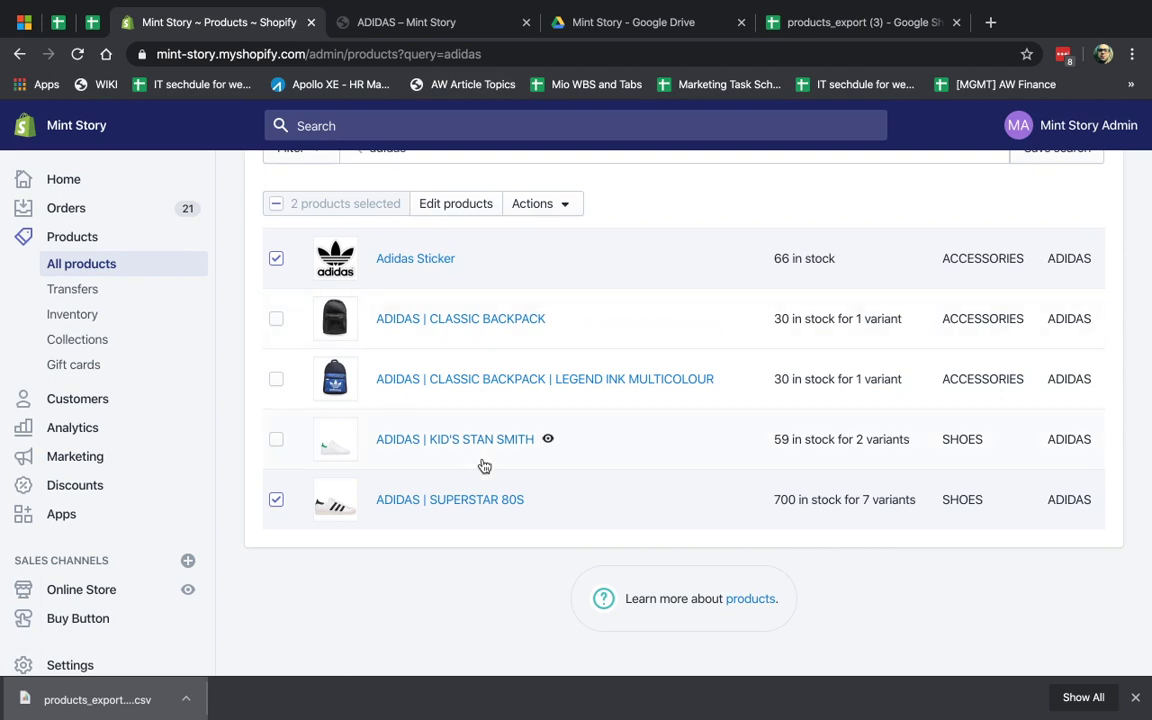
left_click(440, 502)
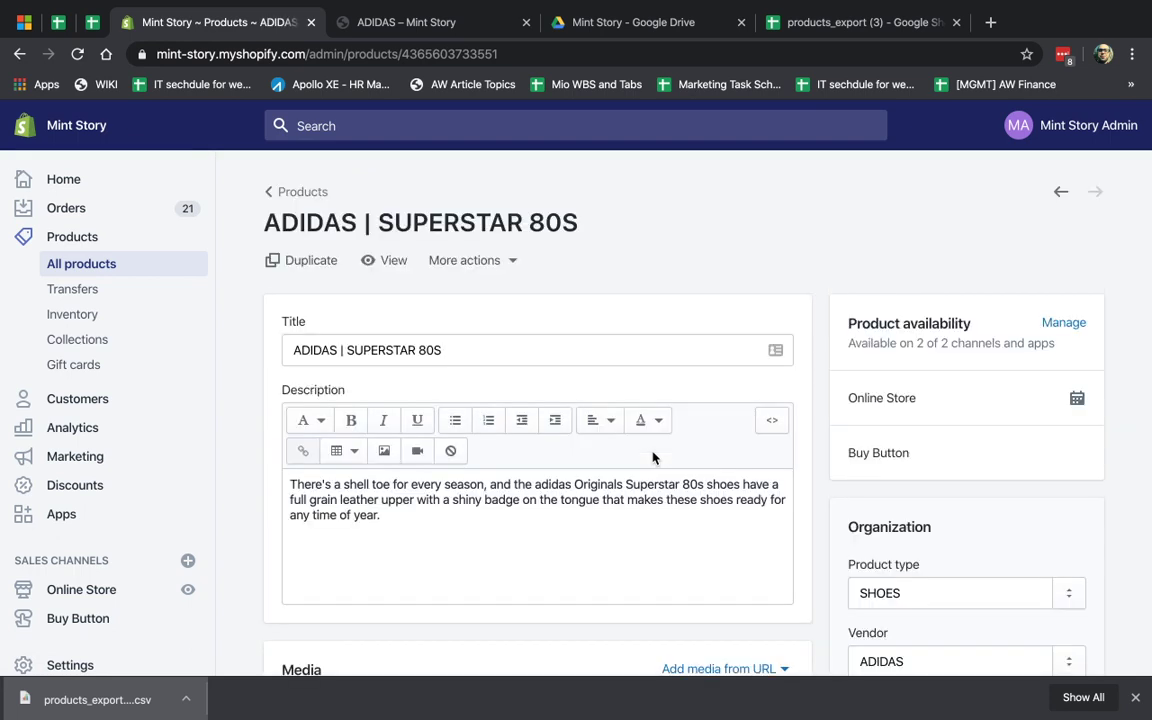
scroll(652, 457, "down", 1)
scroll(652, 457, "down", 3)
scroll(652, 457, "down", 2)
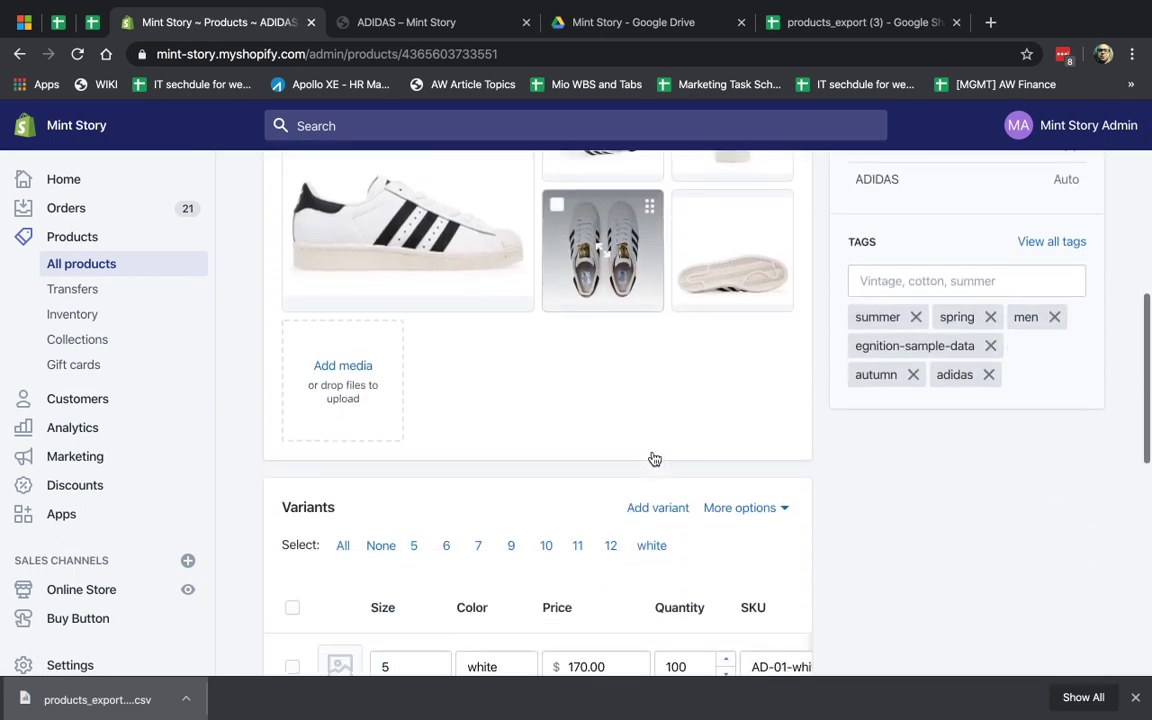
scroll(652, 457, "down", 2)
scroll(652, 457, "down", 2)
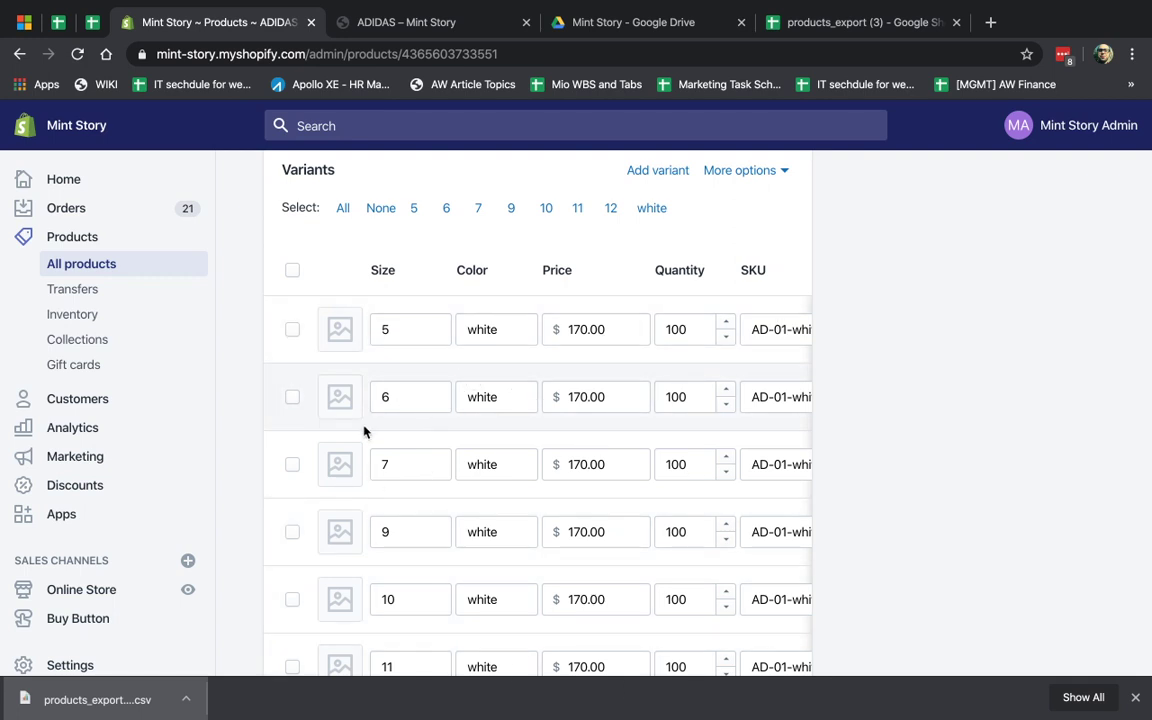
left_click(850, 22)
left_click(351, 327)
Review the Superstar 80s rows, the sticker's ADIDAS vendor and the header row, then view All products.
left_click_drag(20, 266, 28, 383)
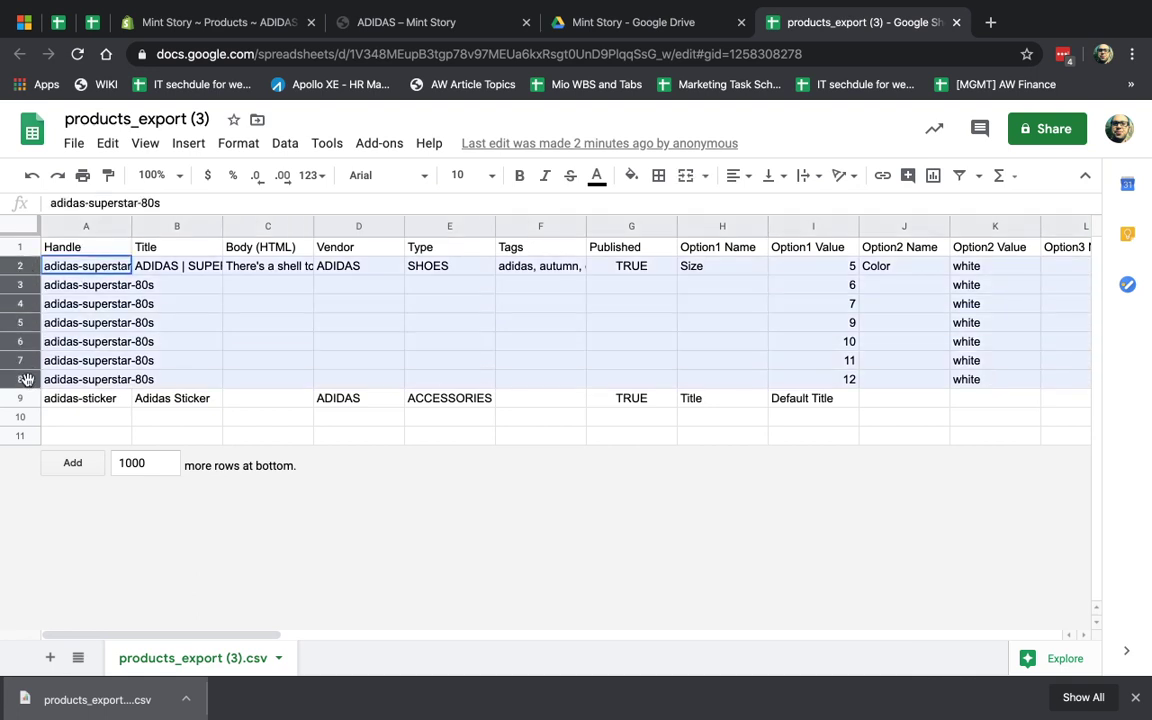
left_click(316, 404)
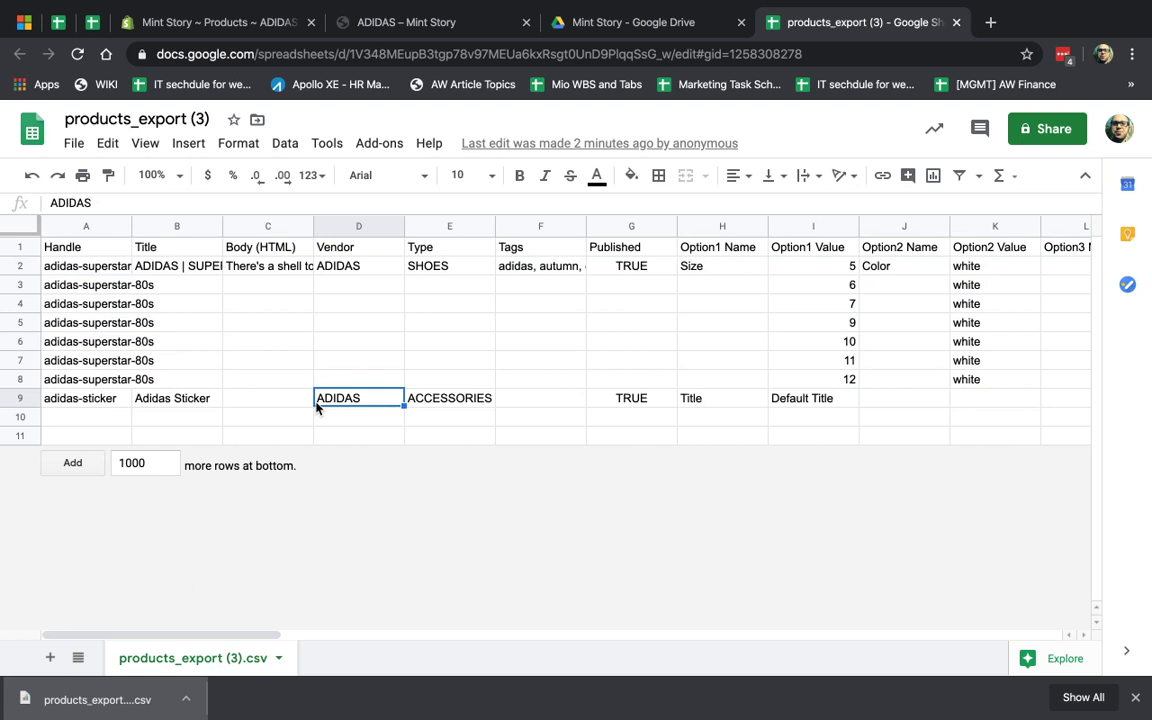
left_click(22, 246)
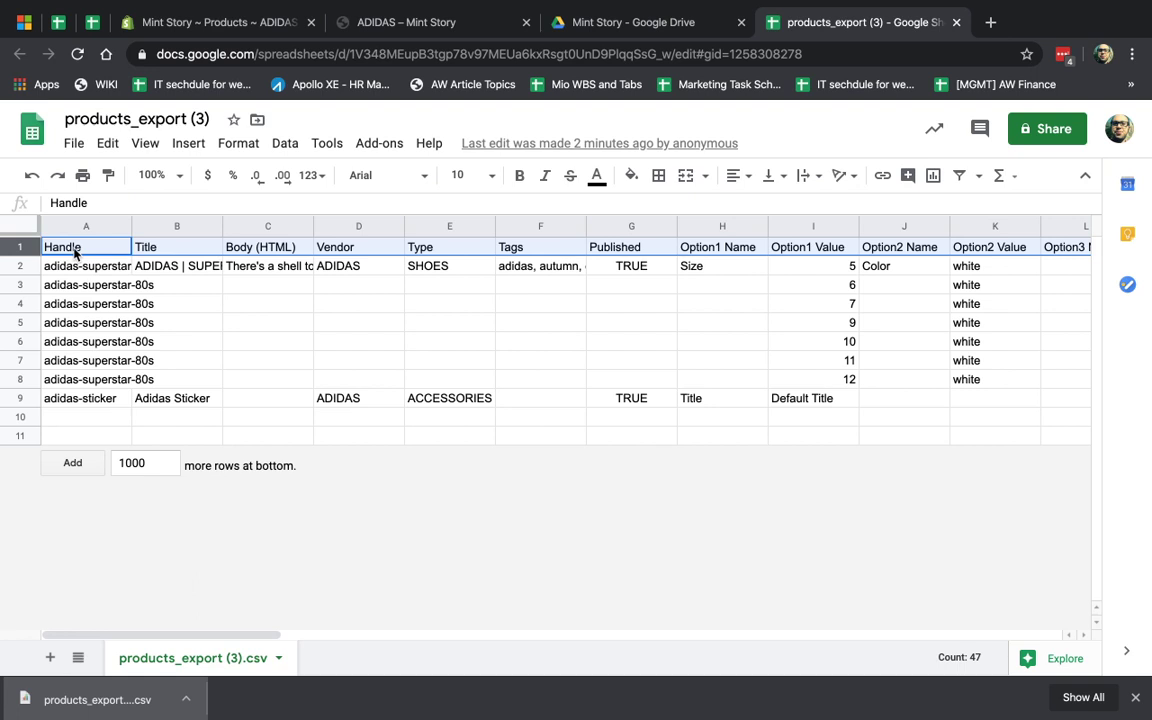
left_click(247, 287)
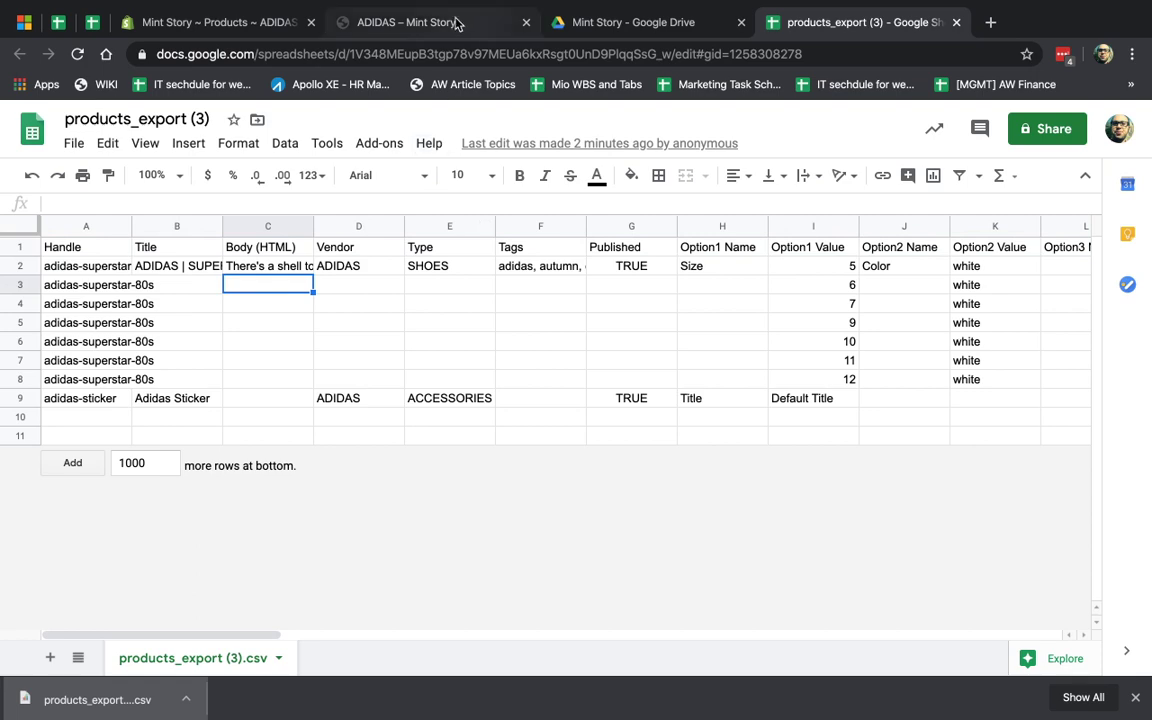
left_click(278, 21)
scroll(127, 220, "up", 10)
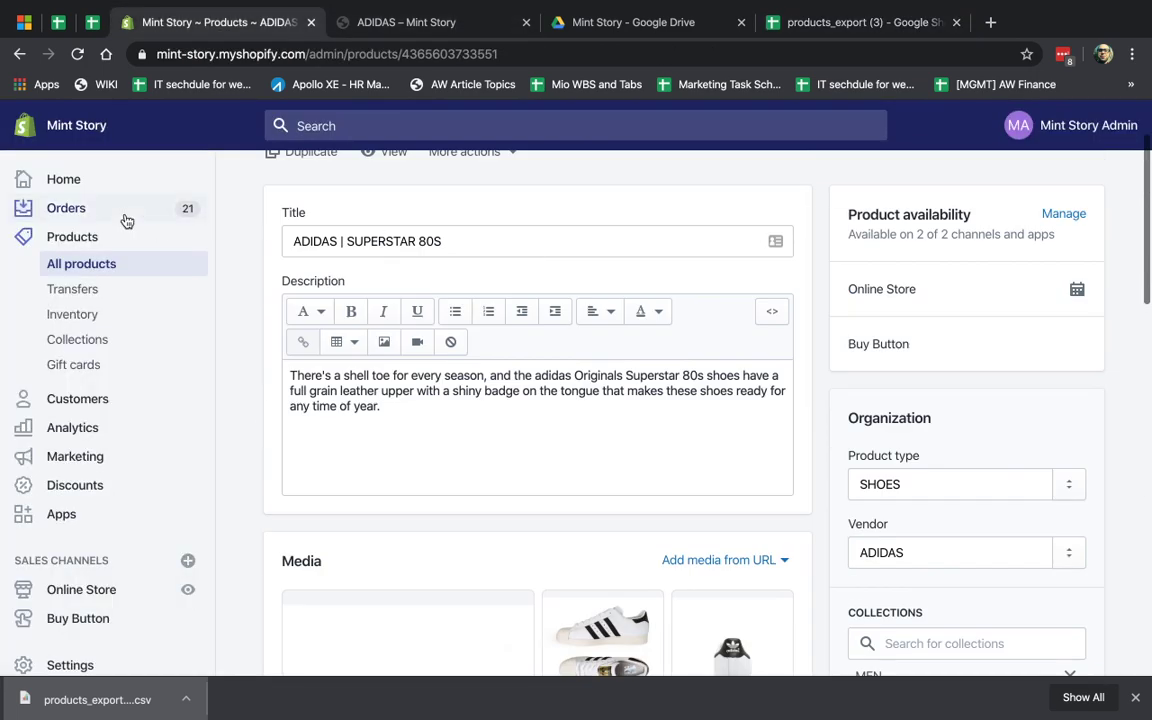
left_click(152, 264)
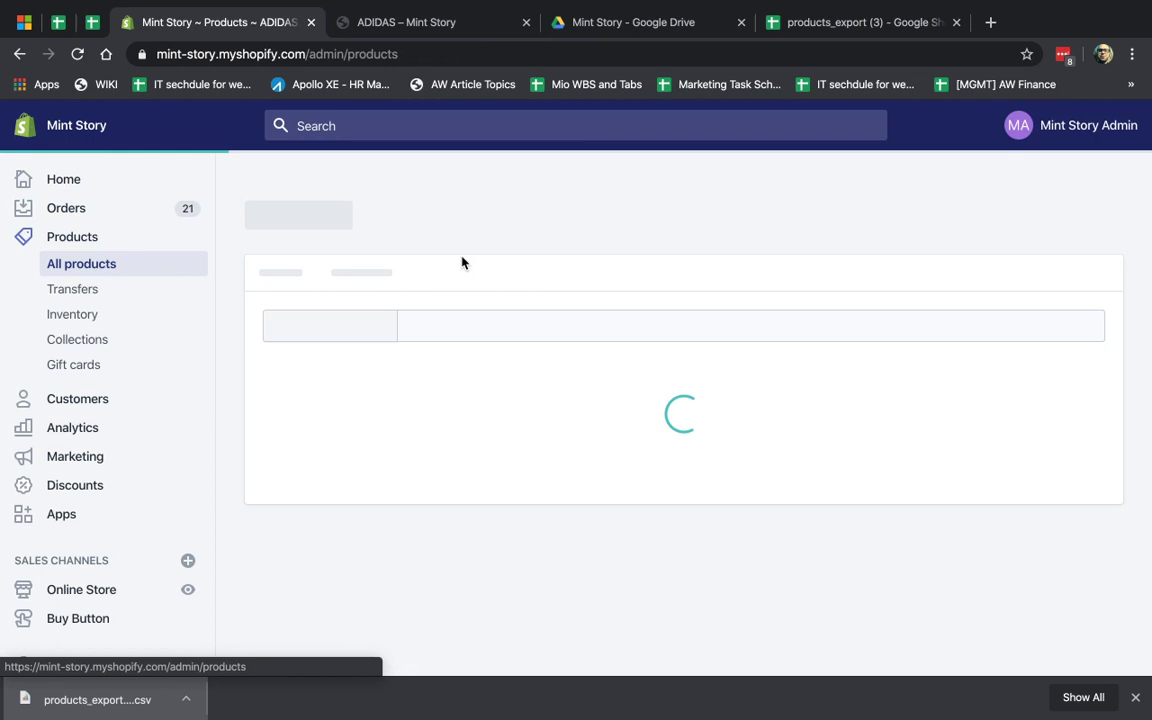
Check the Published column and row 9's handle adidas-sticker, title Adidas Sticker and empty Body (HTML).
left_click(815, 24)
left_click(411, 324)
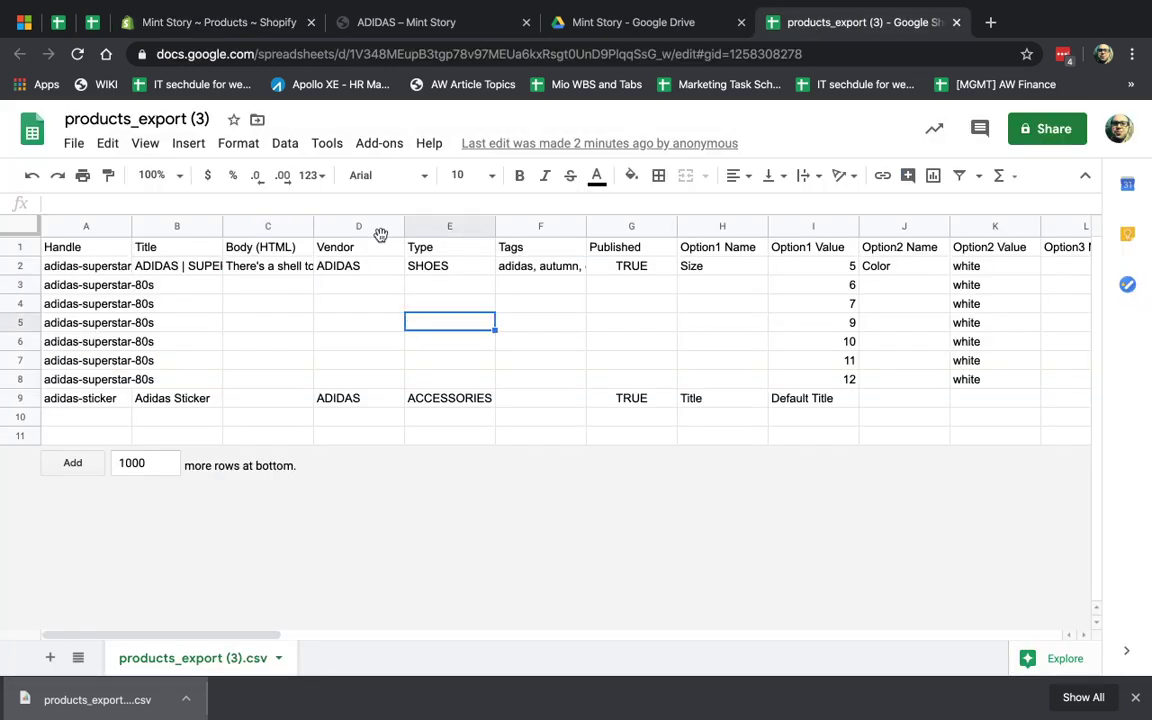
left_click(645, 226)
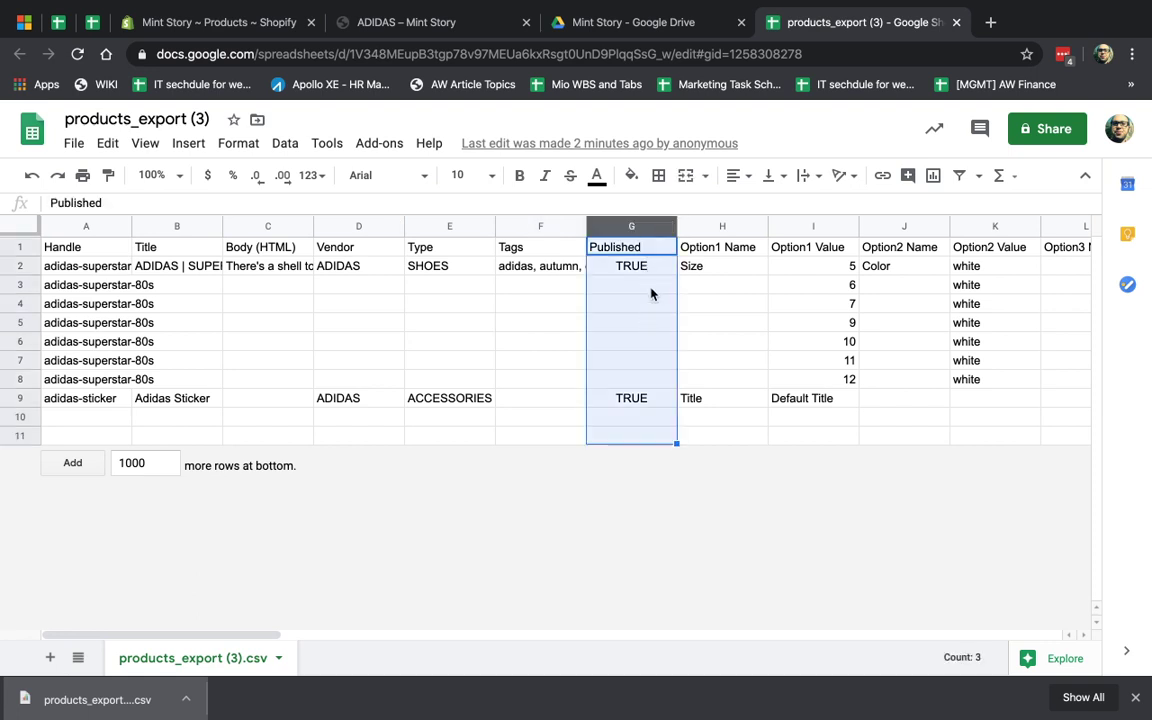
left_click(649, 303)
left_click(107, 400)
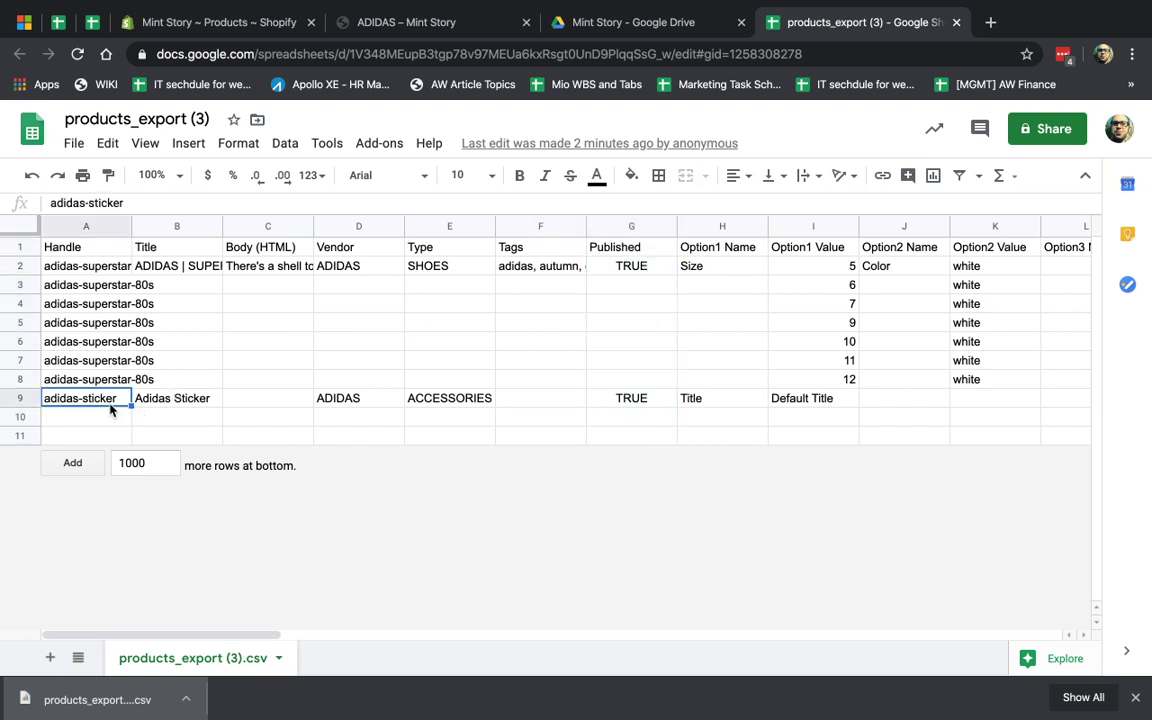
left_click(72, 245)
left_click(79, 400)
left_click(162, 404)
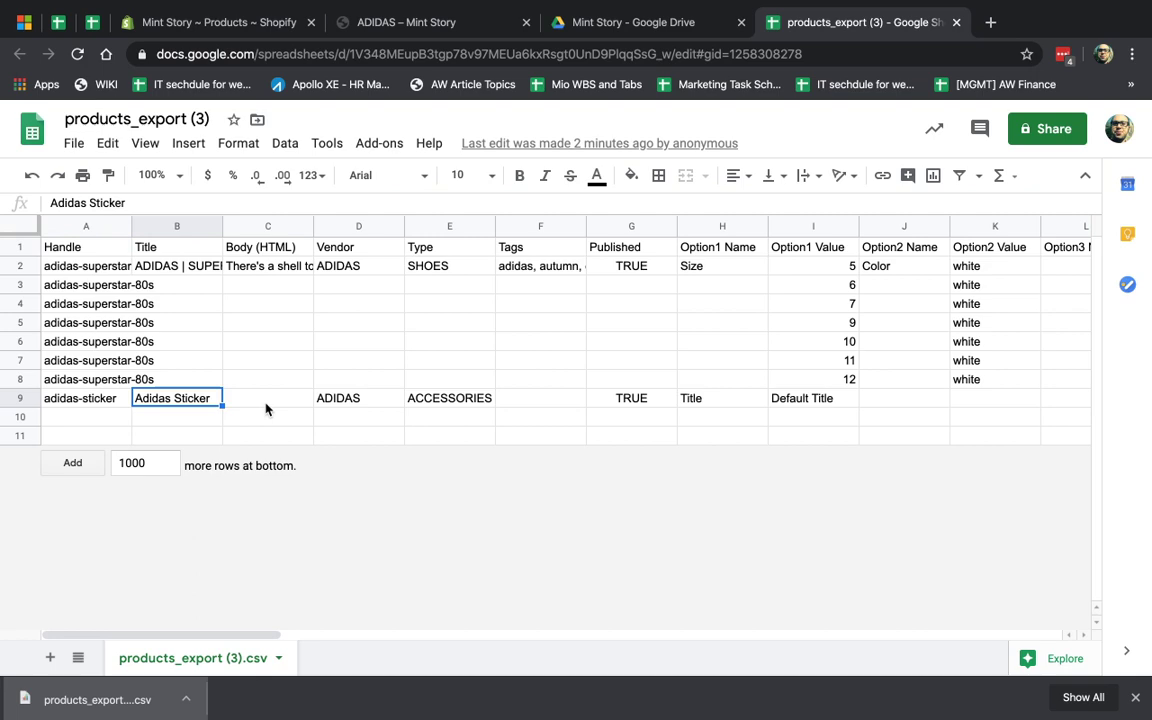
left_click(270, 404)
Confirm in Shopify admin that the Adidas Sticker product has an empty description, then return to products_export (3).
left_click(427, 24)
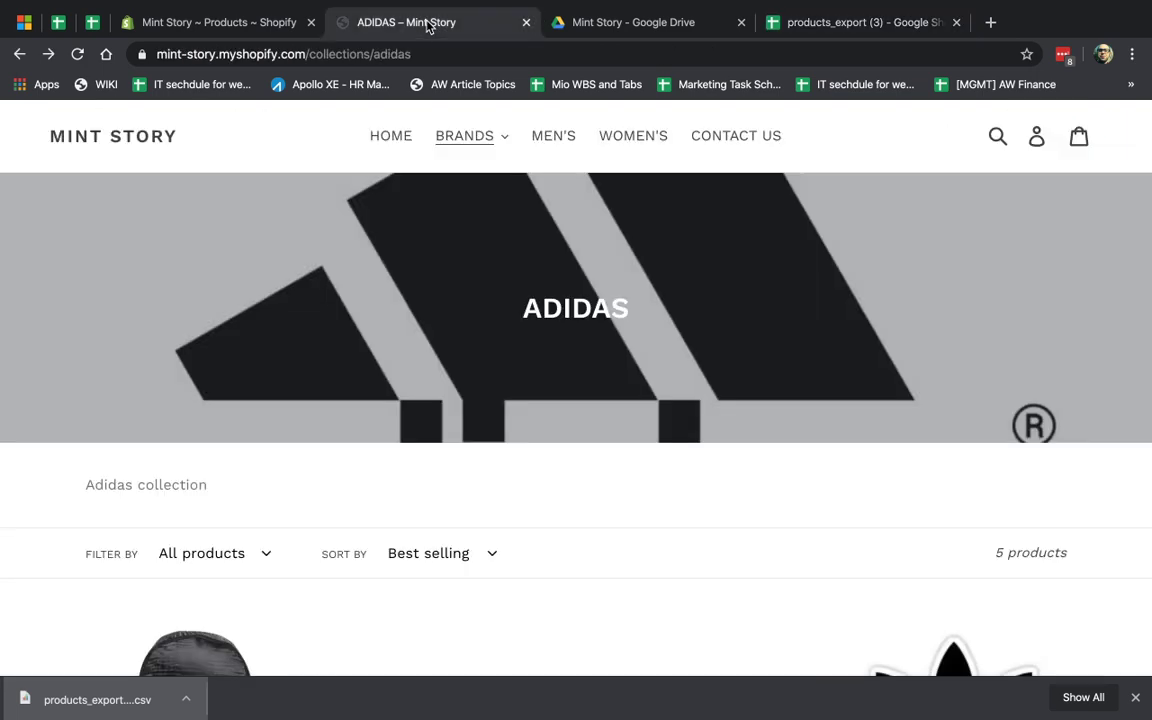
left_click(231, 30)
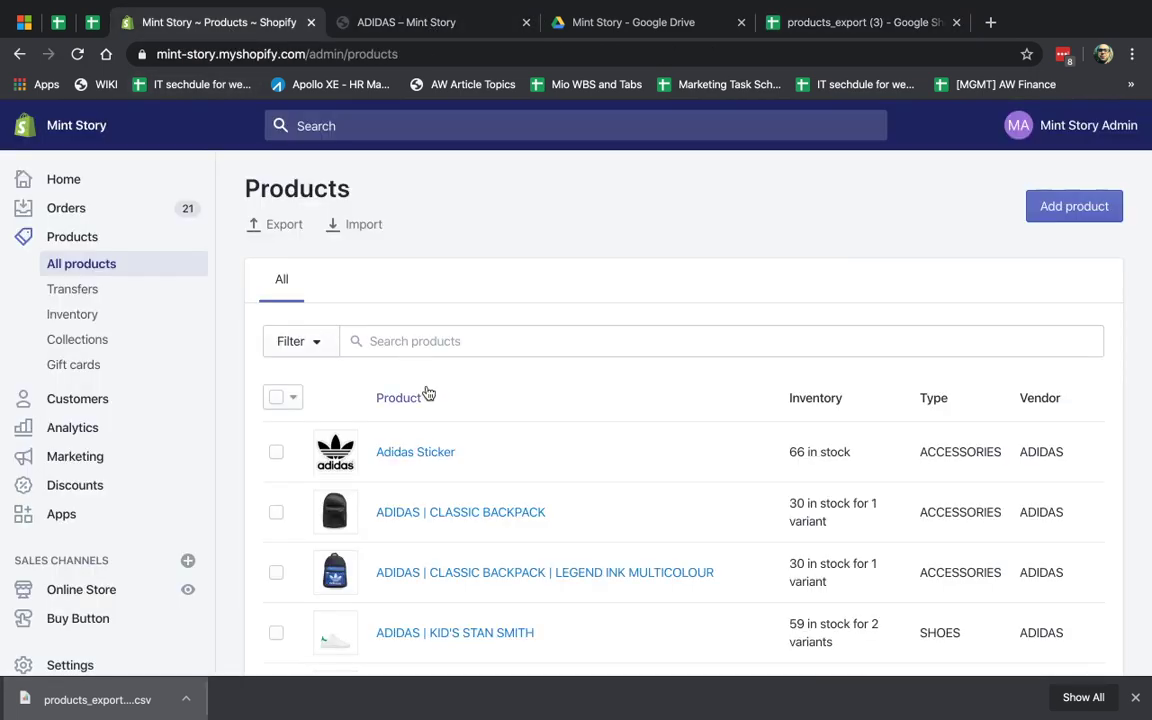
left_click(433, 463)
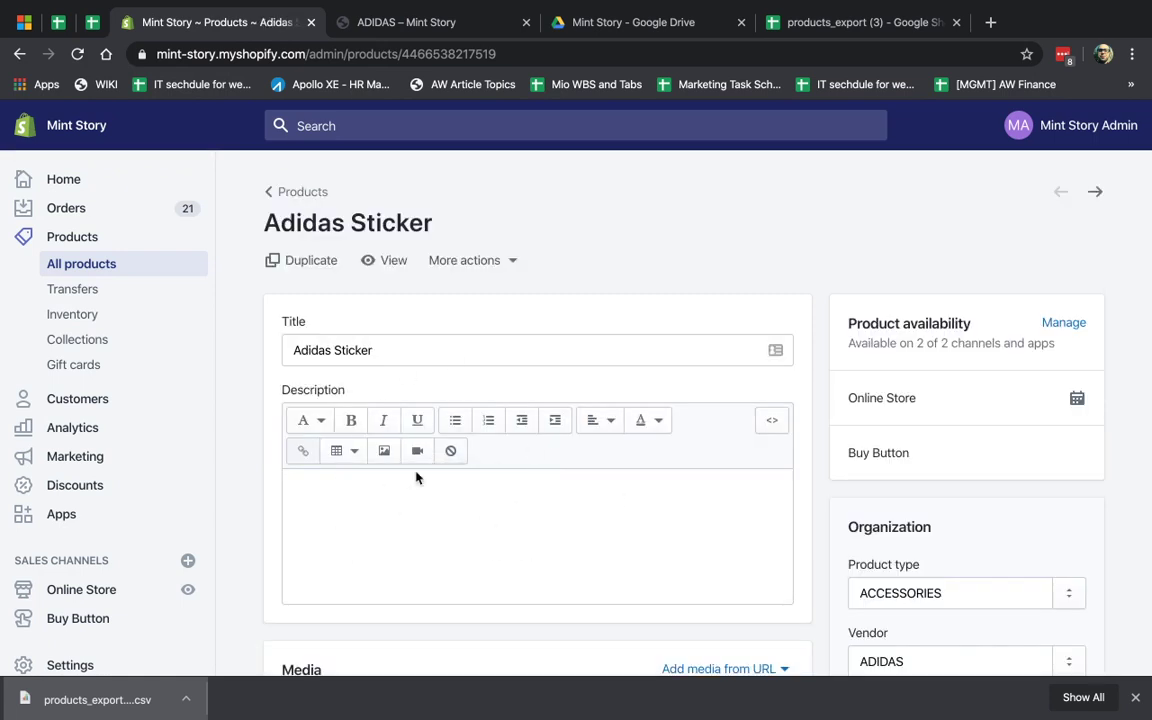
left_click(828, 20)
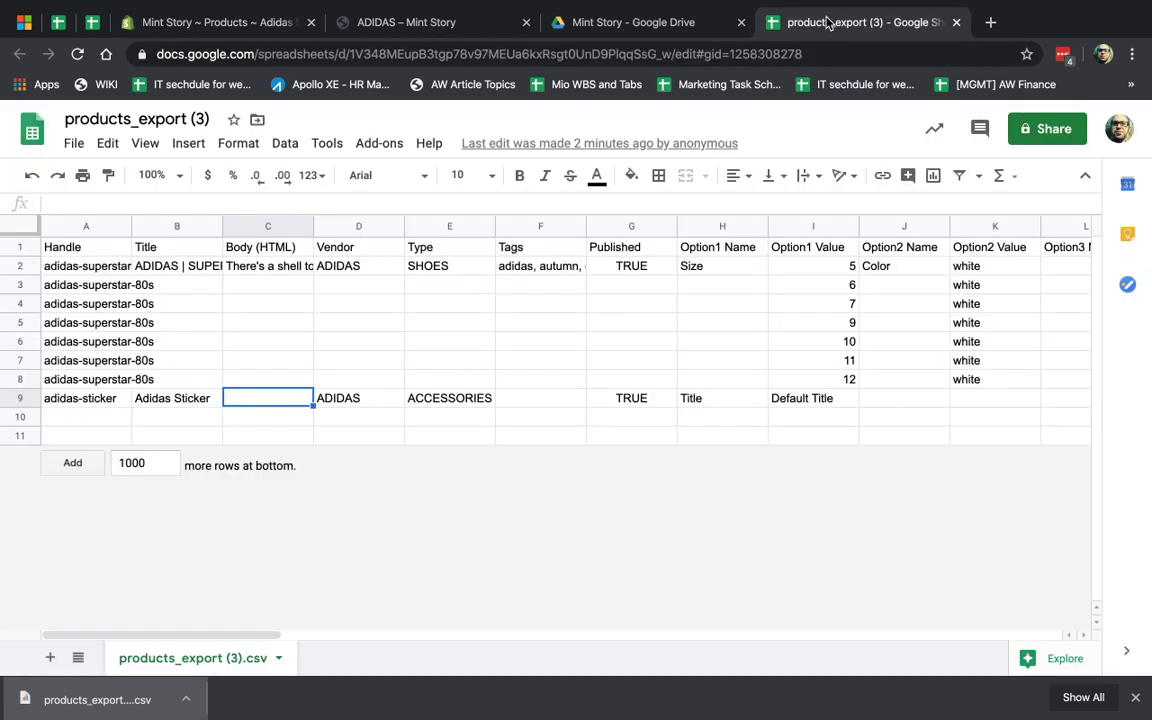
Check the sticker row's vendor ADIDAS, type ACCESSORIES and empty Tags against its Shopify page.
left_click(362, 405)
left_click(447, 401)
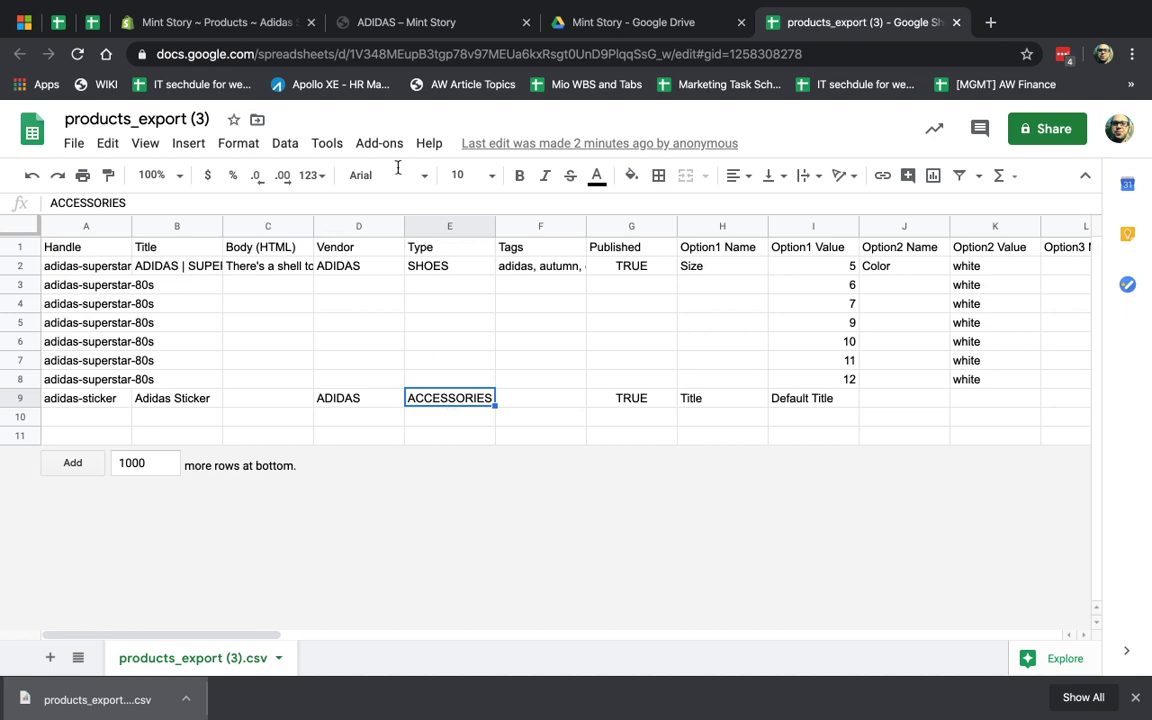
left_click(533, 395)
left_click(230, 22)
scroll(1085, 484, "down", 3)
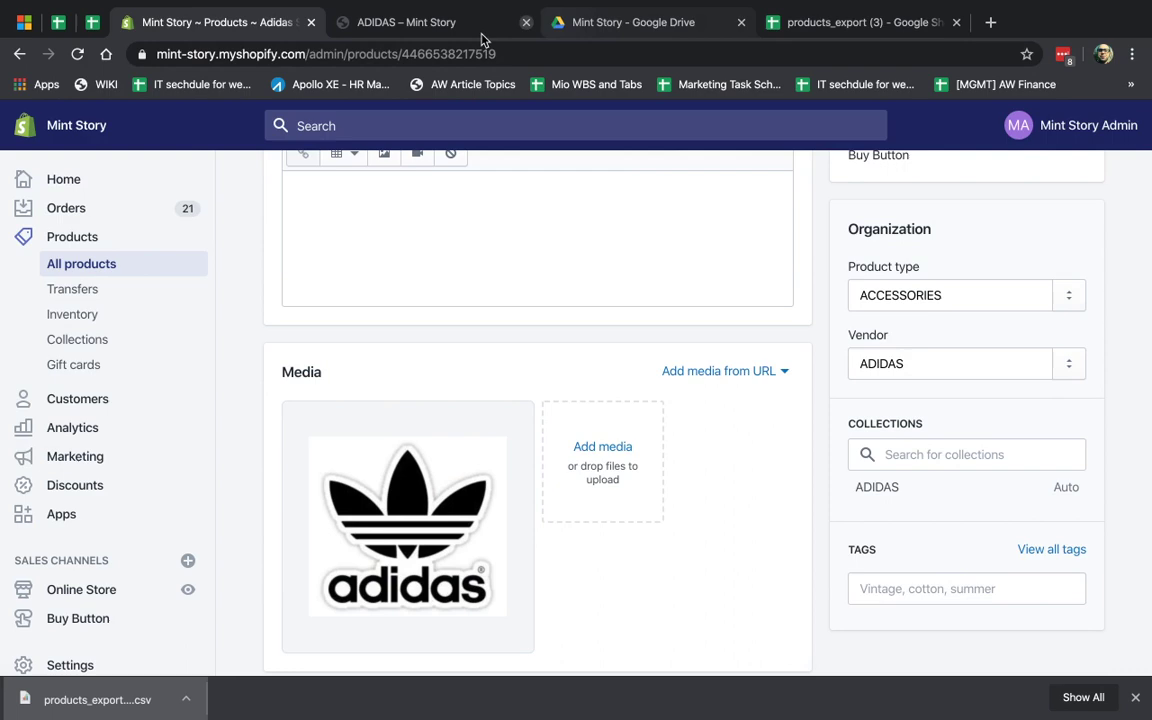
left_click(432, 22)
left_click(823, 22)
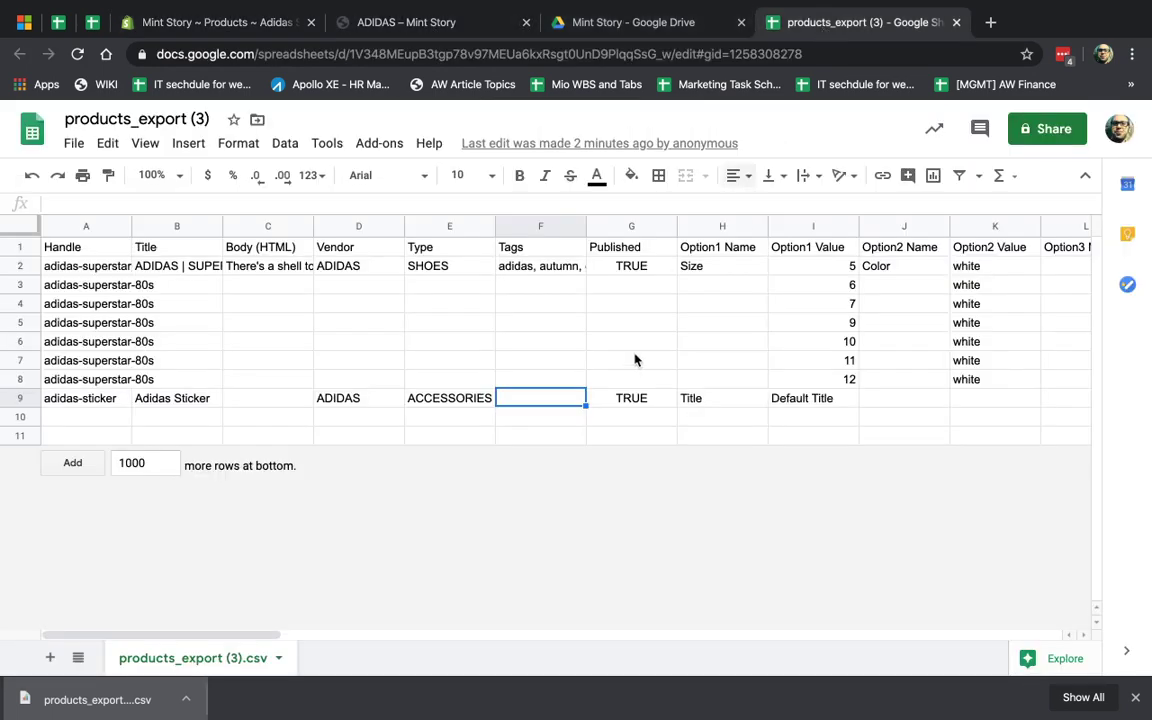
Check Published TRUE and options Title/Default Title against Superstar 80s's Size and Color options.
left_click(637, 398)
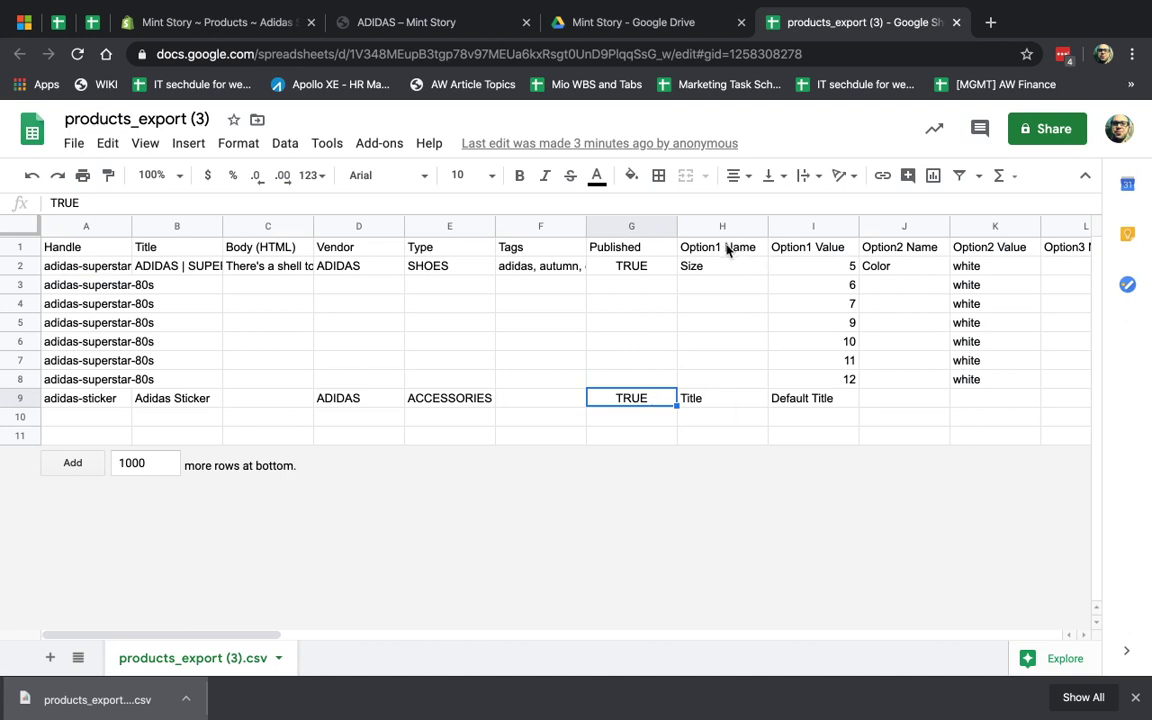
mouse_move(727, 250)
left_mouse_down()
mouse_move(913, 260)
mouse_move(1036, 365)
mouse_move(1046, 408)
left_mouse_up()
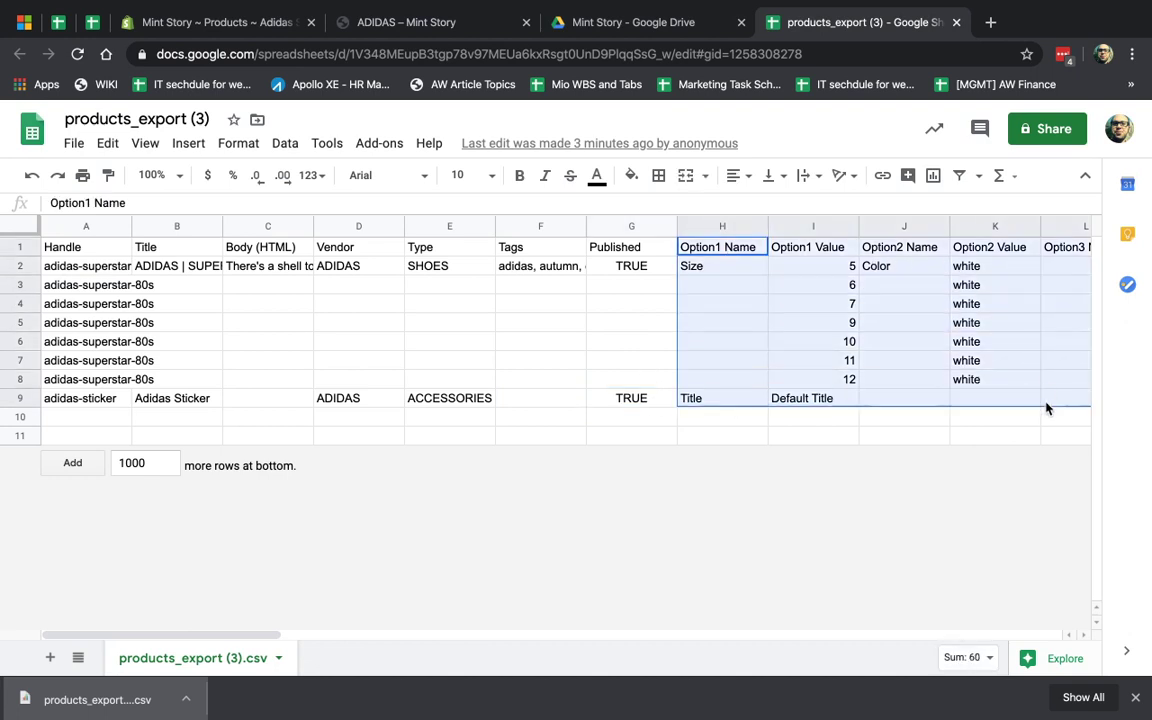
scroll(931, 430, "right", 1)
scroll(931, 430, "right", 1)
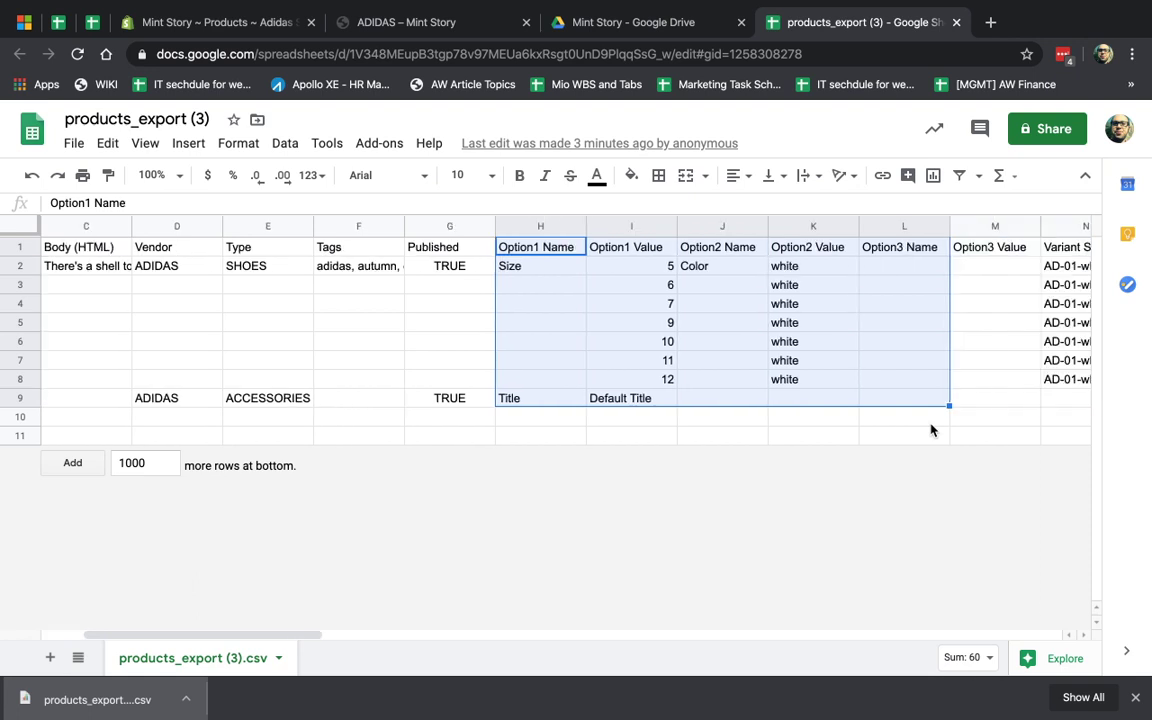
left_click(658, 404)
left_click(566, 404)
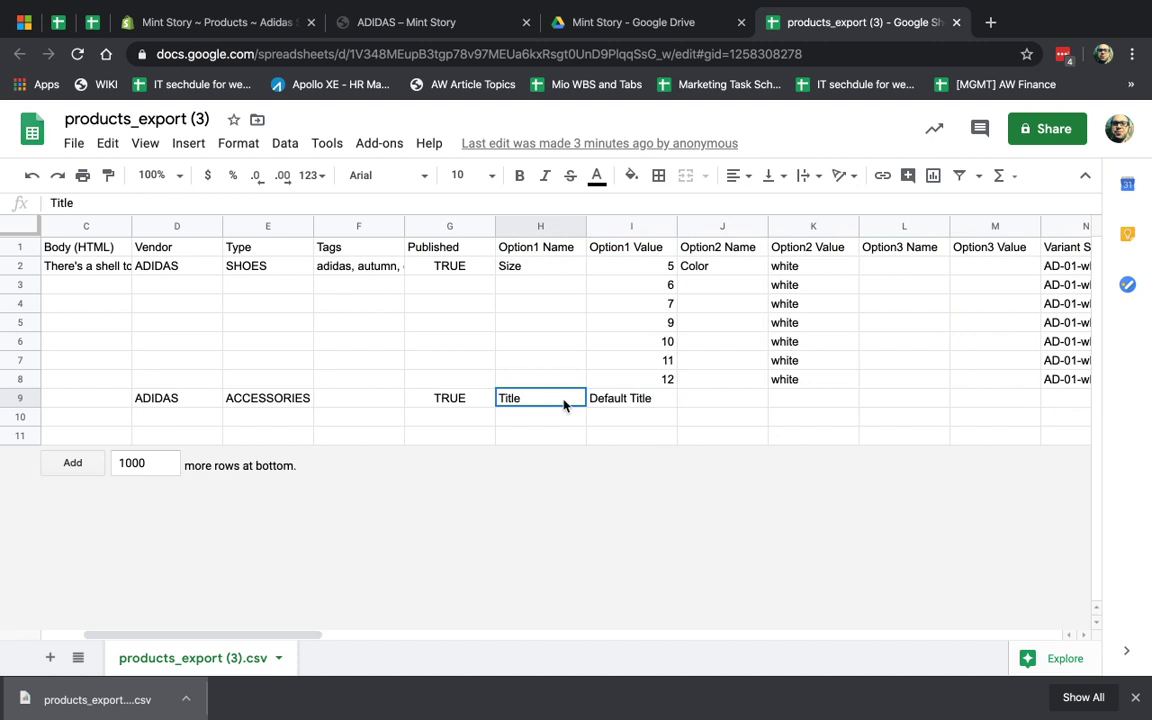
mouse_move(566, 404)
left_mouse_down()
mouse_move(581, 406)
mouse_move(551, 404)
left_mouse_up()
left_click(635, 406)
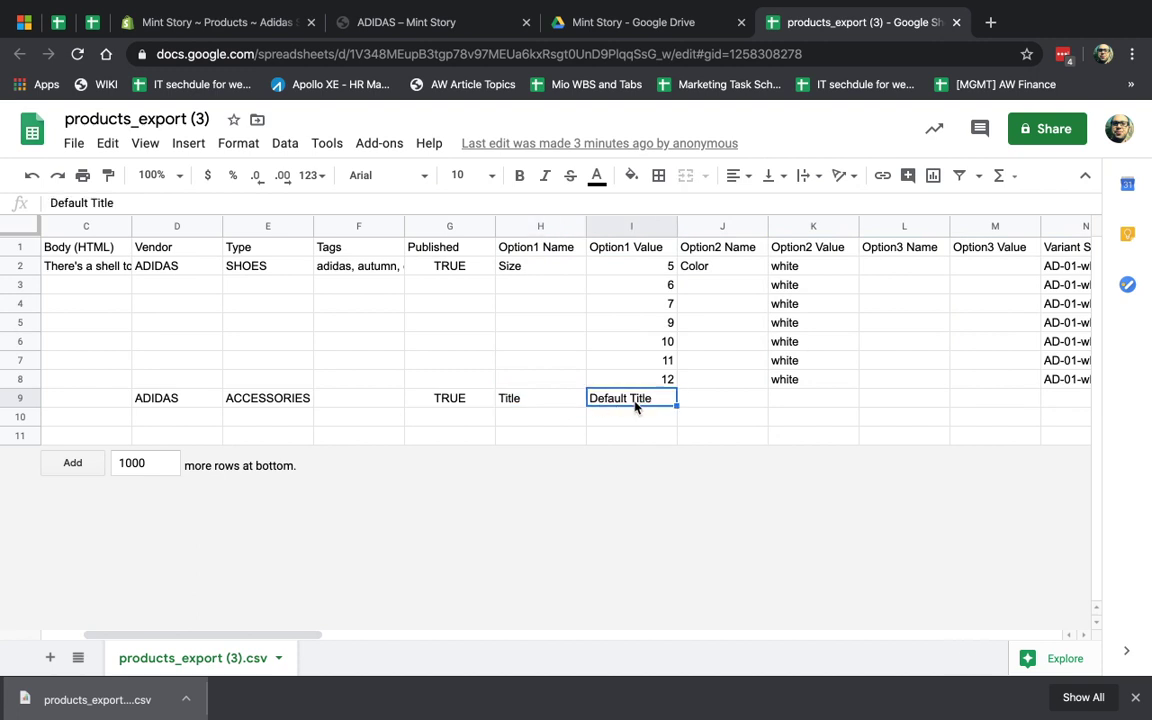
left_click_drag(530, 265, 1018, 380)
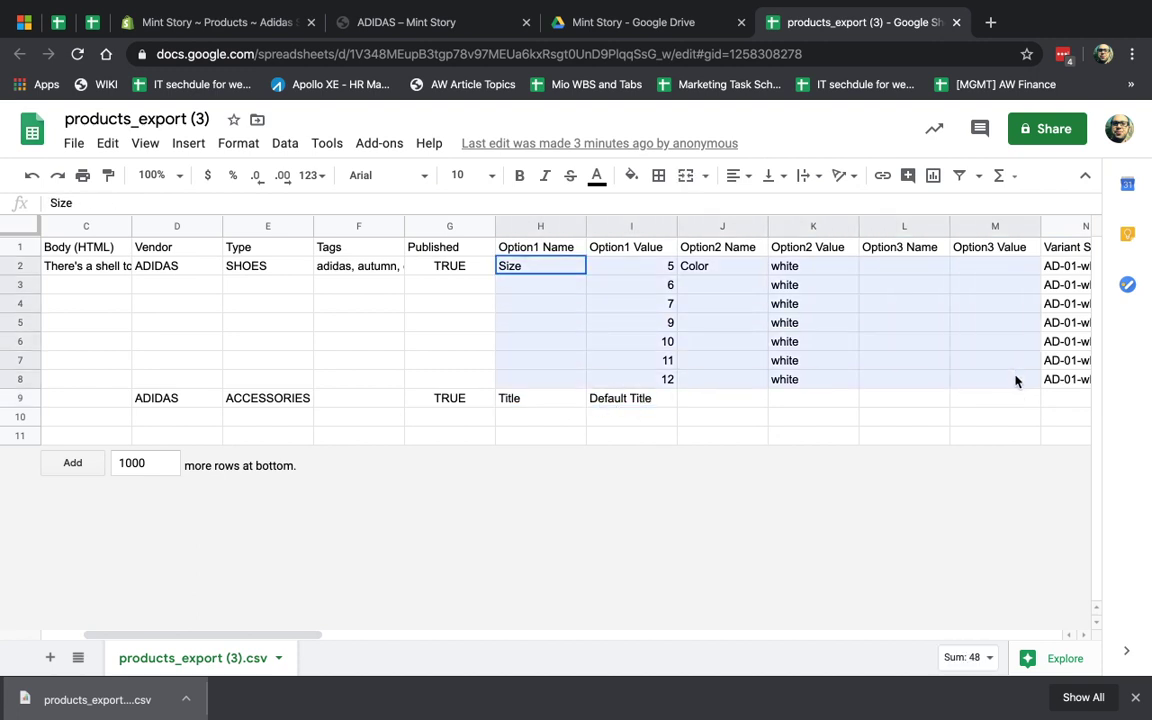
Go from the Adidas Sticker page back to the product list and open ADIDAS | SUPERSTAR 80S.
left_click(215, 20)
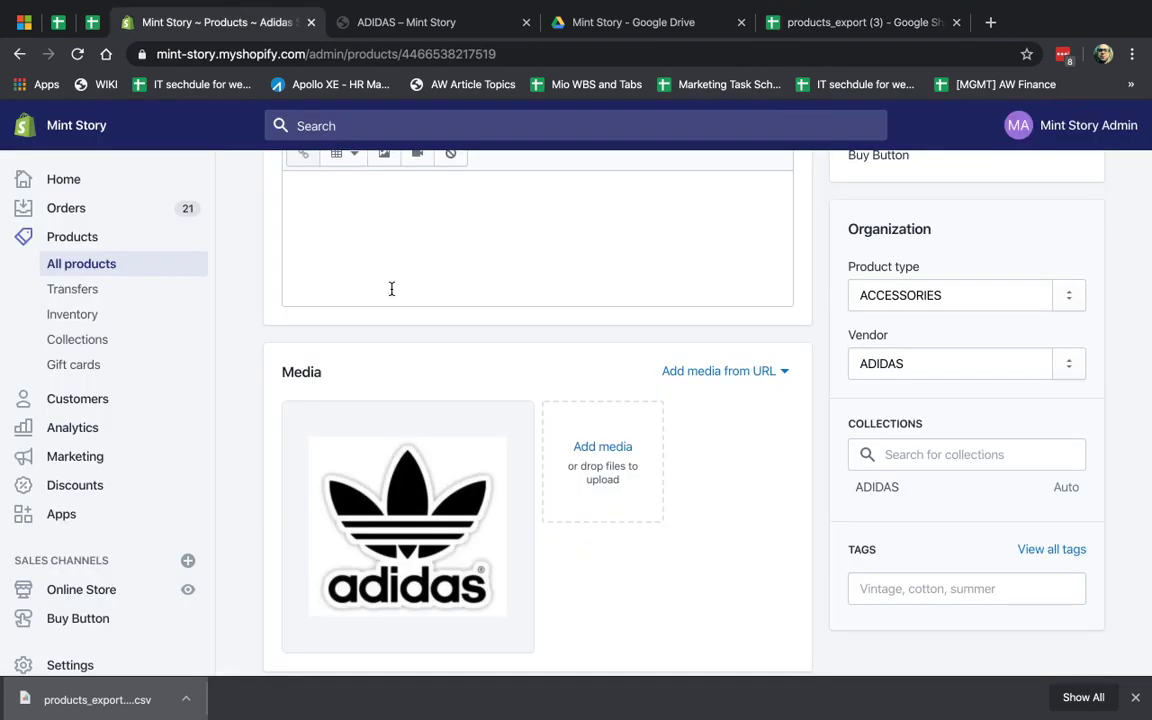
left_click(102, 264)
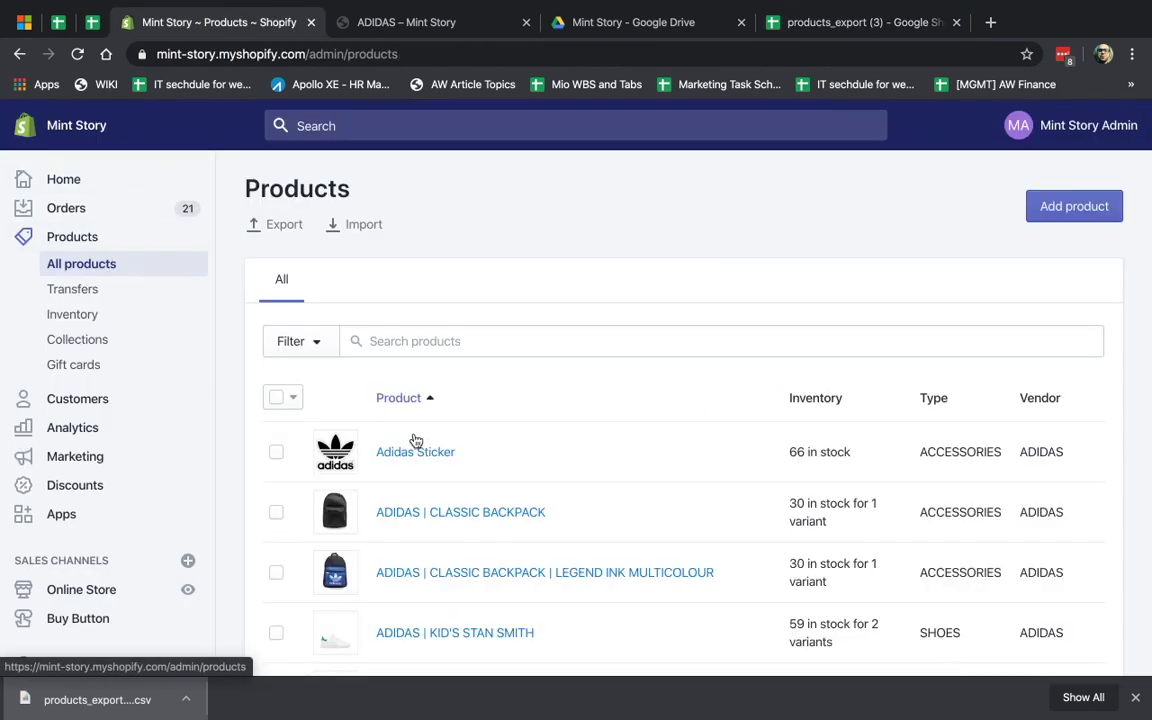
scroll(450, 480, "down", 1)
left_click(457, 627)
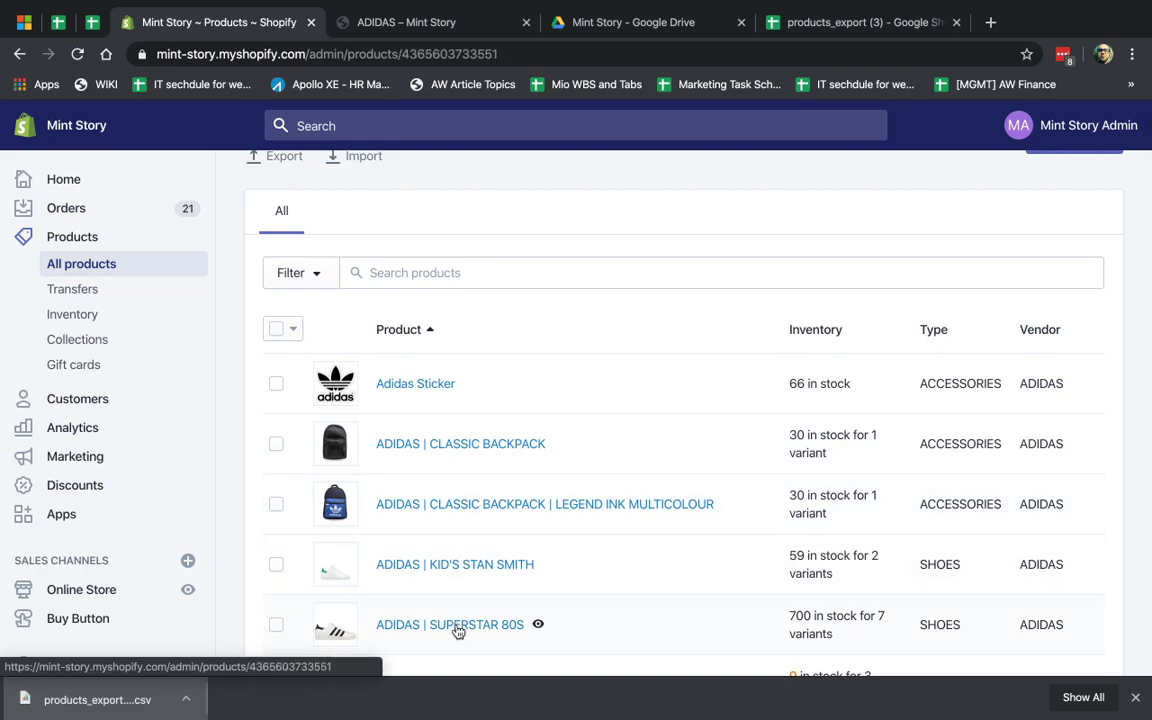
Review the Superstar 80s variants table, highlighting its Size heading.
scroll(520, 560, "down", 3)
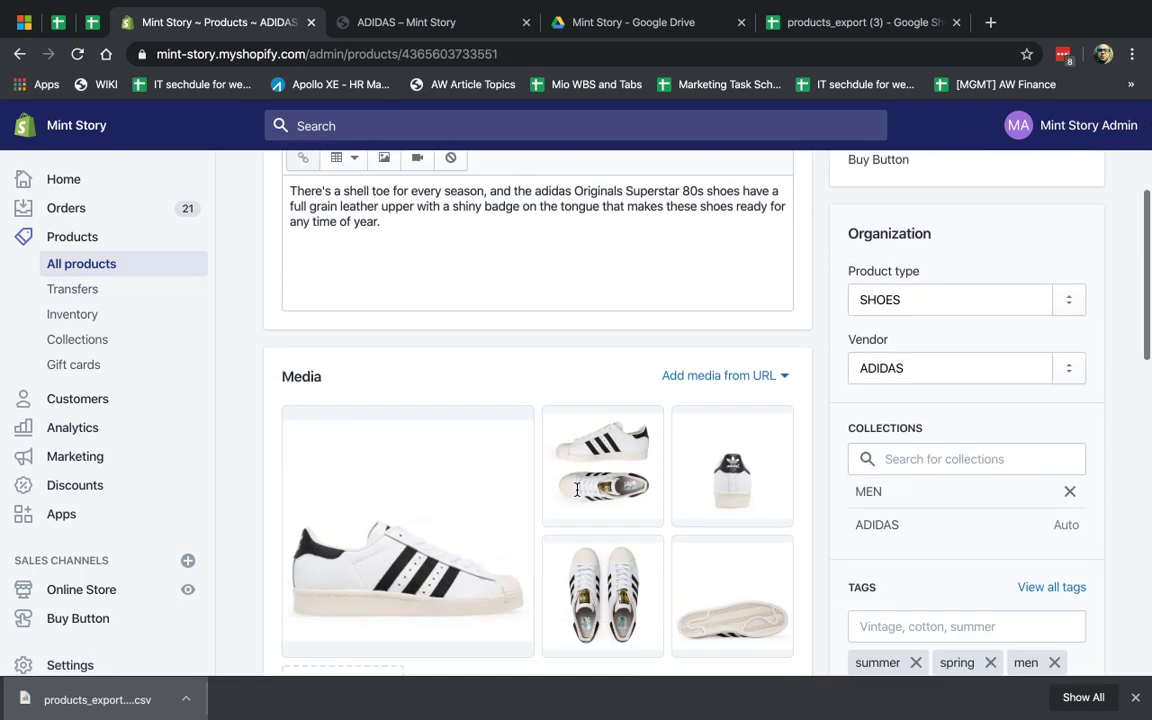
scroll(578, 497, "down", 2)
scroll(578, 497, "down", 3)
scroll(580, 496, "down", 2)
scroll(520, 440, "up", 1)
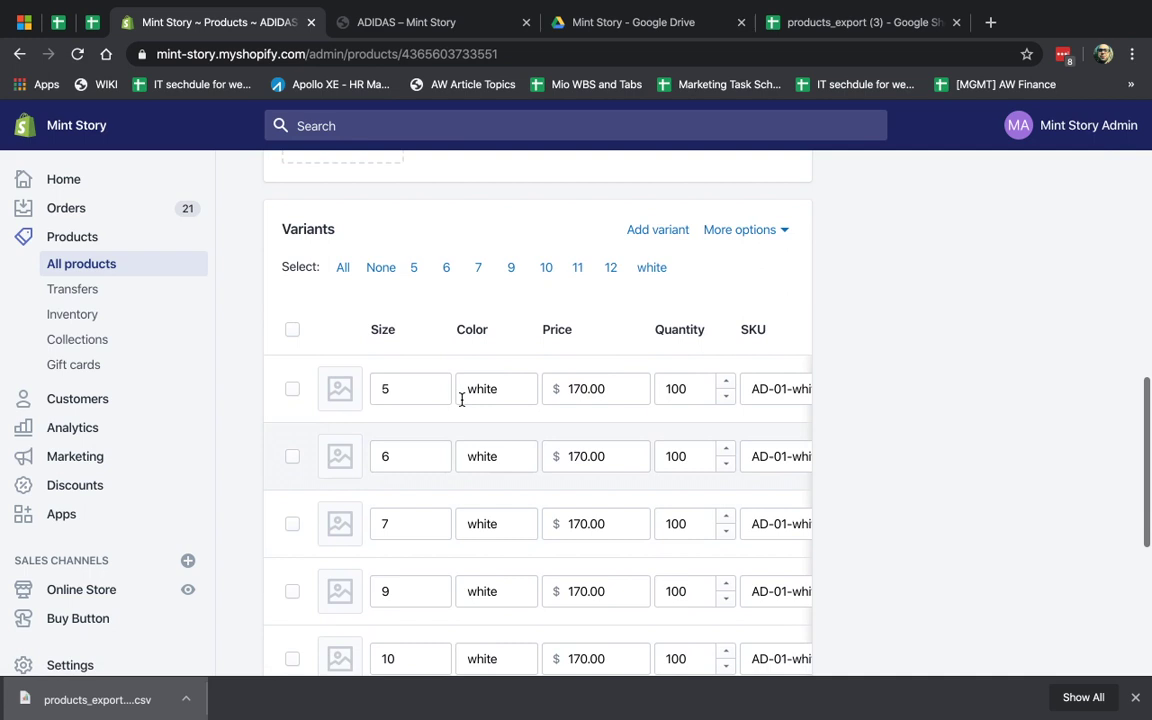
left_click_drag(373, 332, 787, 333)
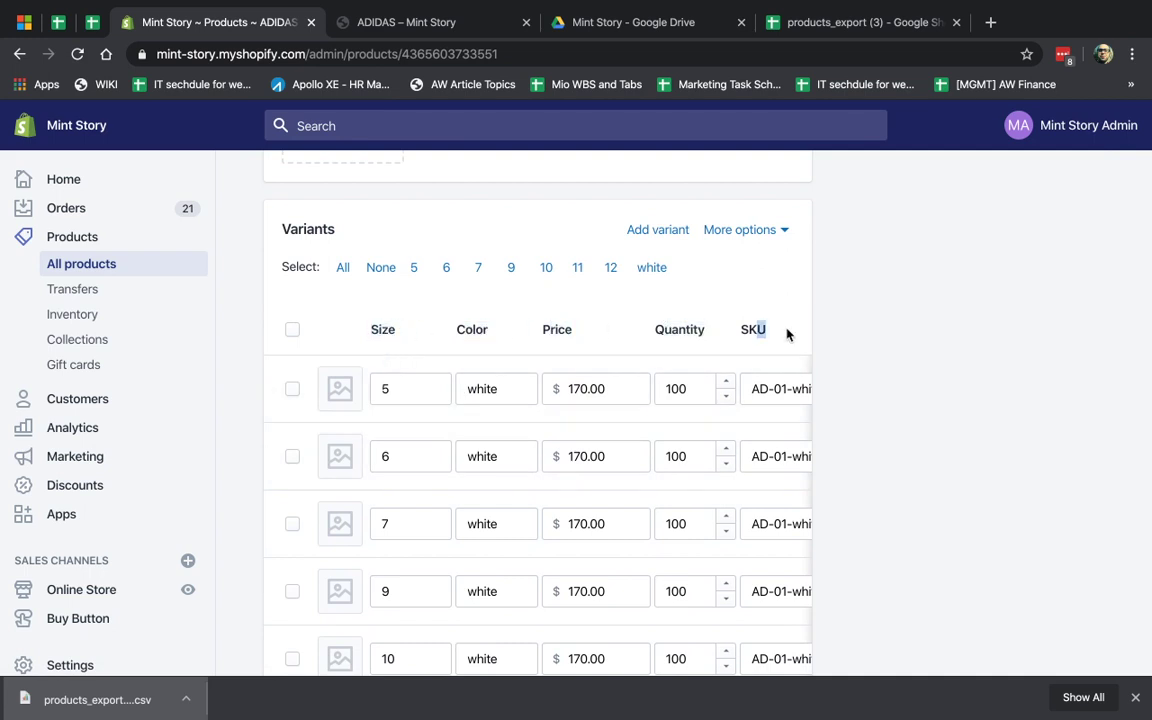
left_click_drag(372, 332, 398, 332)
left_click(856, 20)
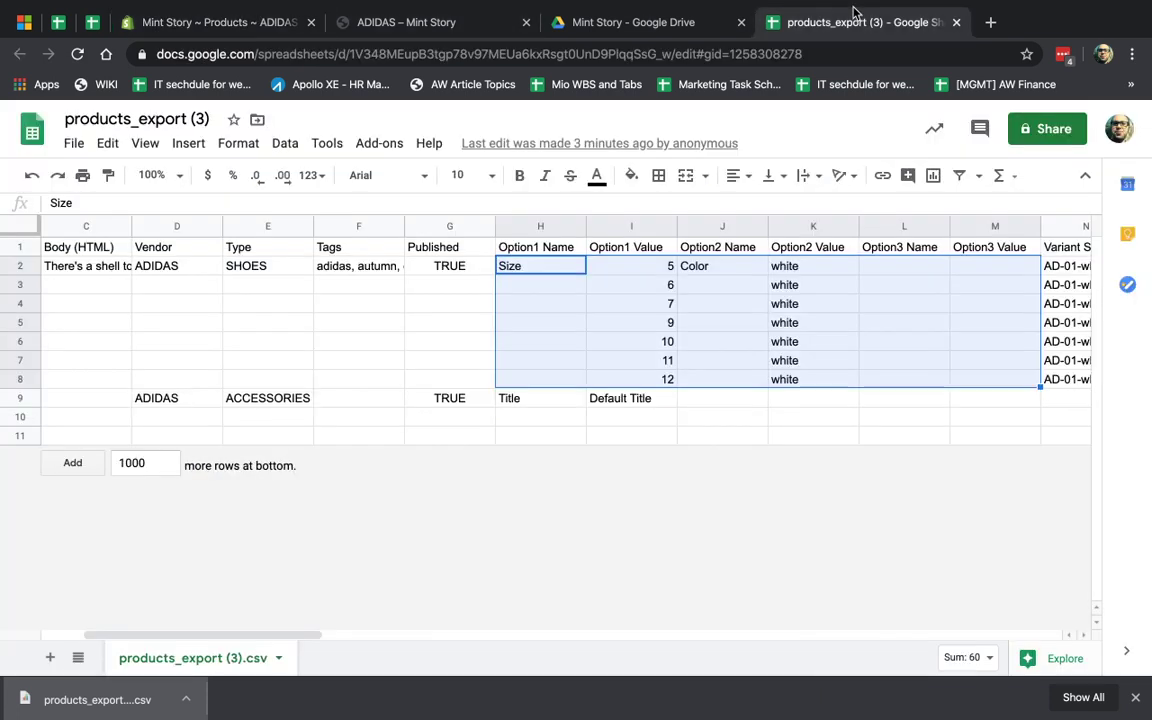
Compare the first Superstar 80s variant sizes 5 and 6 in the sheet with the Shopify product.
left_click(537, 269)
left_click(652, 268)
left_click(512, 264)
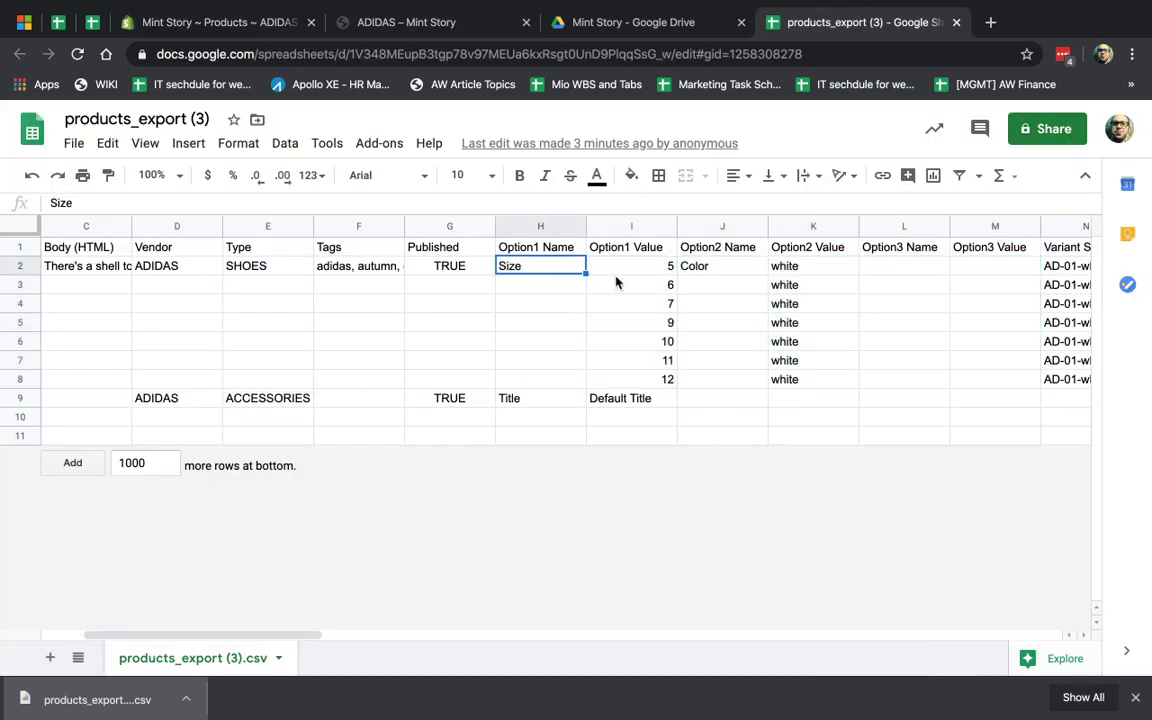
left_click(632, 289)
left_click_drag(545, 286, 101, 370)
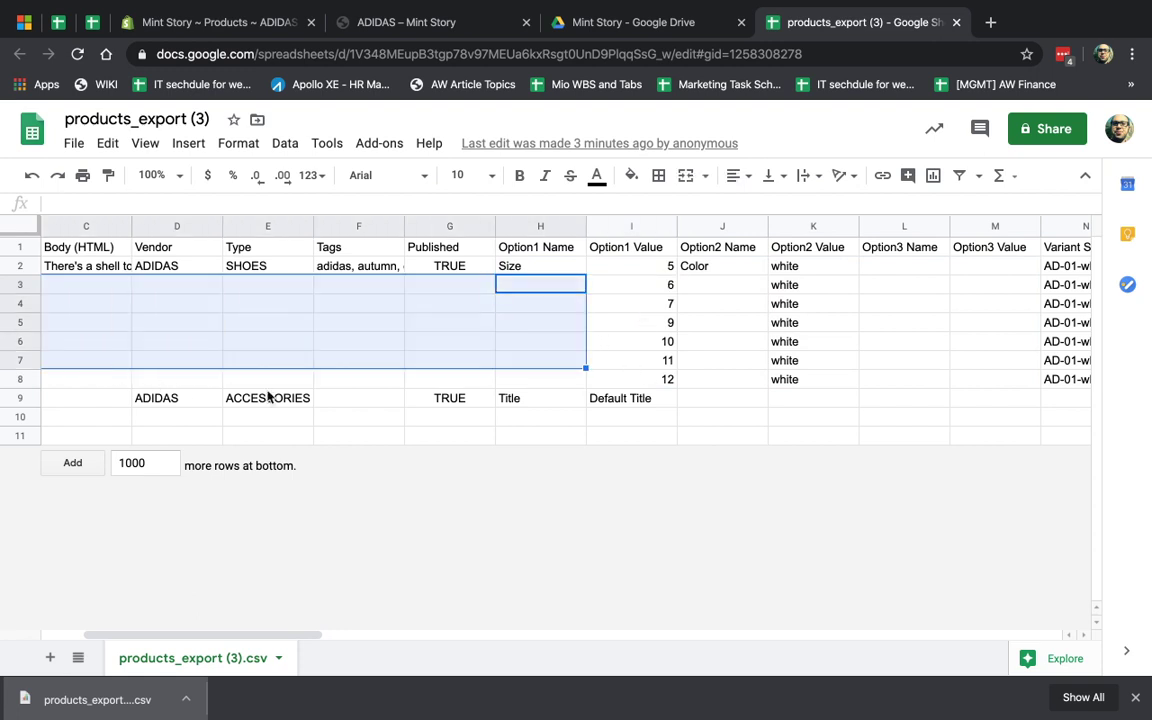
left_click(257, 26)
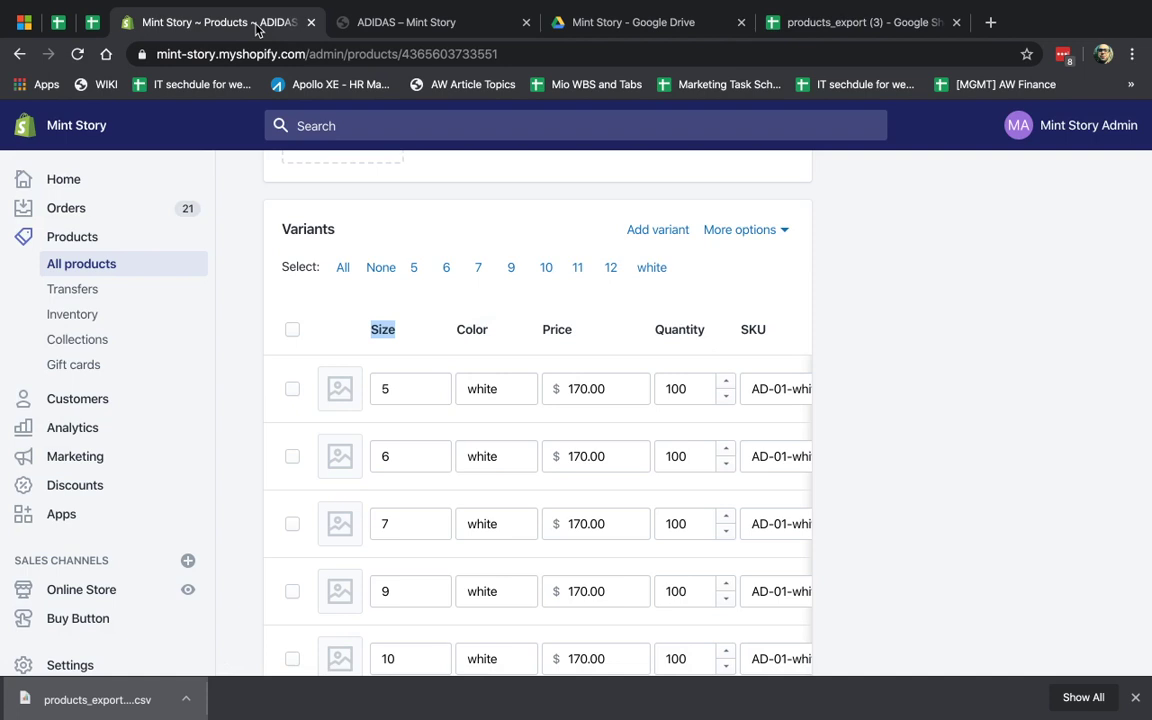
left_click(860, 24)
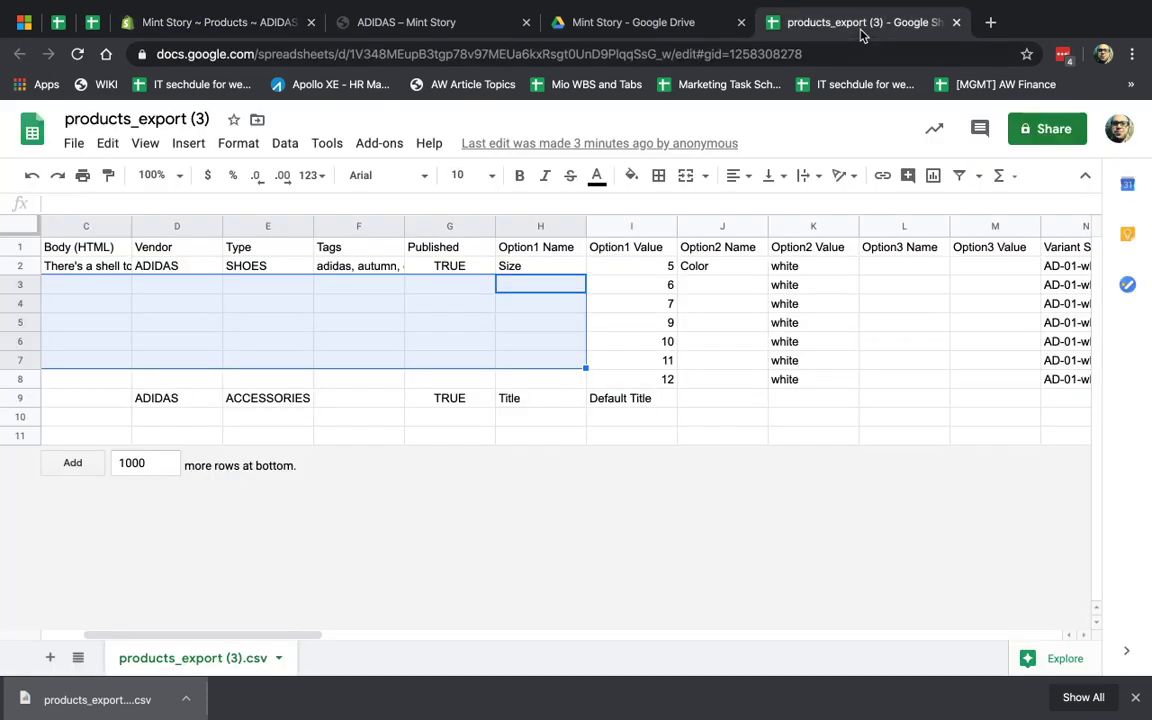
Review the variant rows: blank product fields, handle-only rows, Size values and white Color values.
left_click_drag(542, 362, 310, 300)
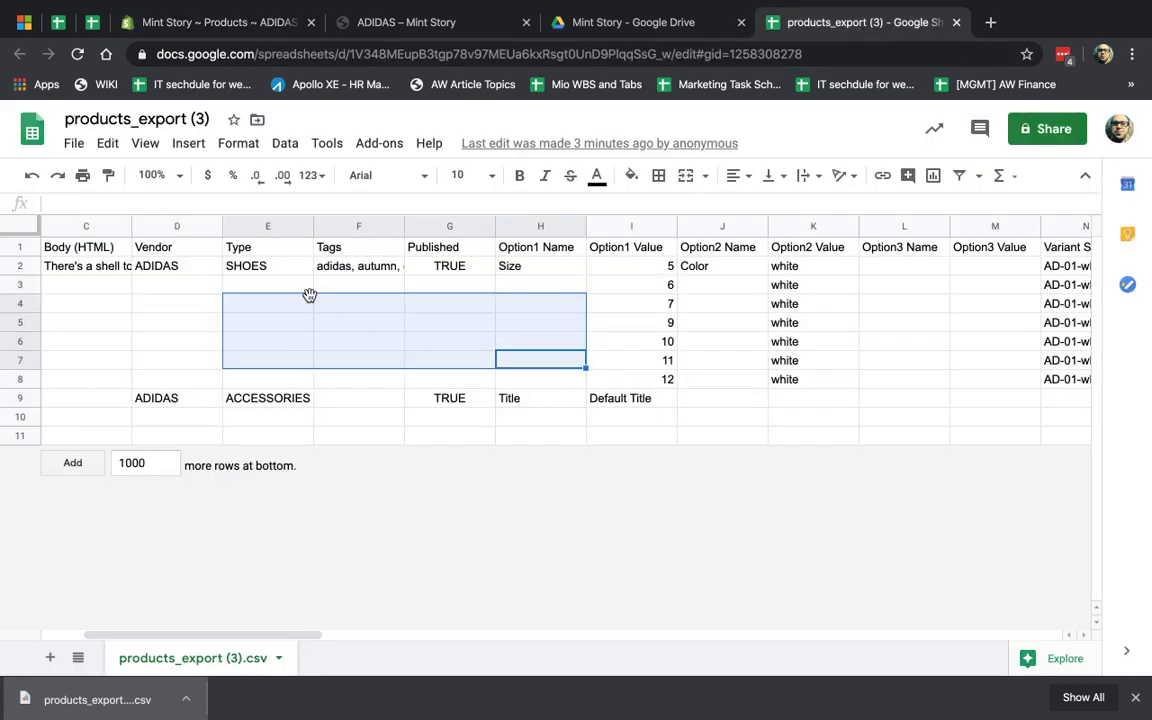
scroll(310, 300, "left", 2)
left_click(185, 268)
left_click(18, 266)
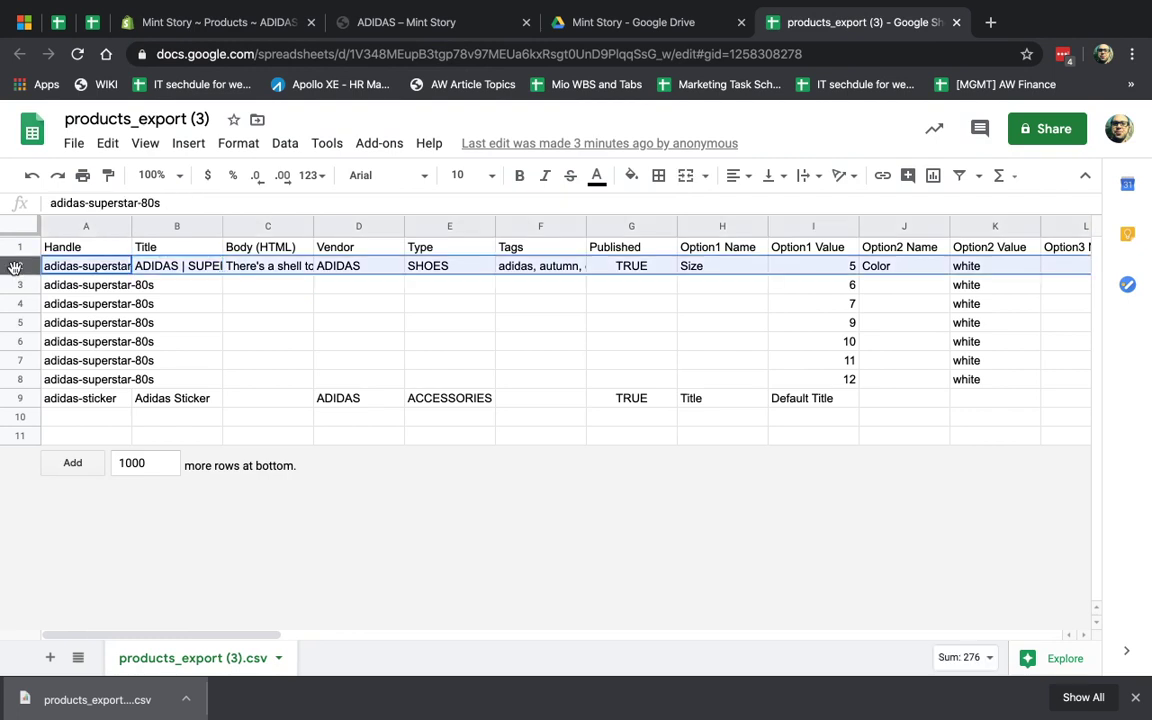
mouse_move(105, 290)
left_mouse_down()
mouse_move(442, 393)
mouse_move(752, 379)
left_mouse_up()
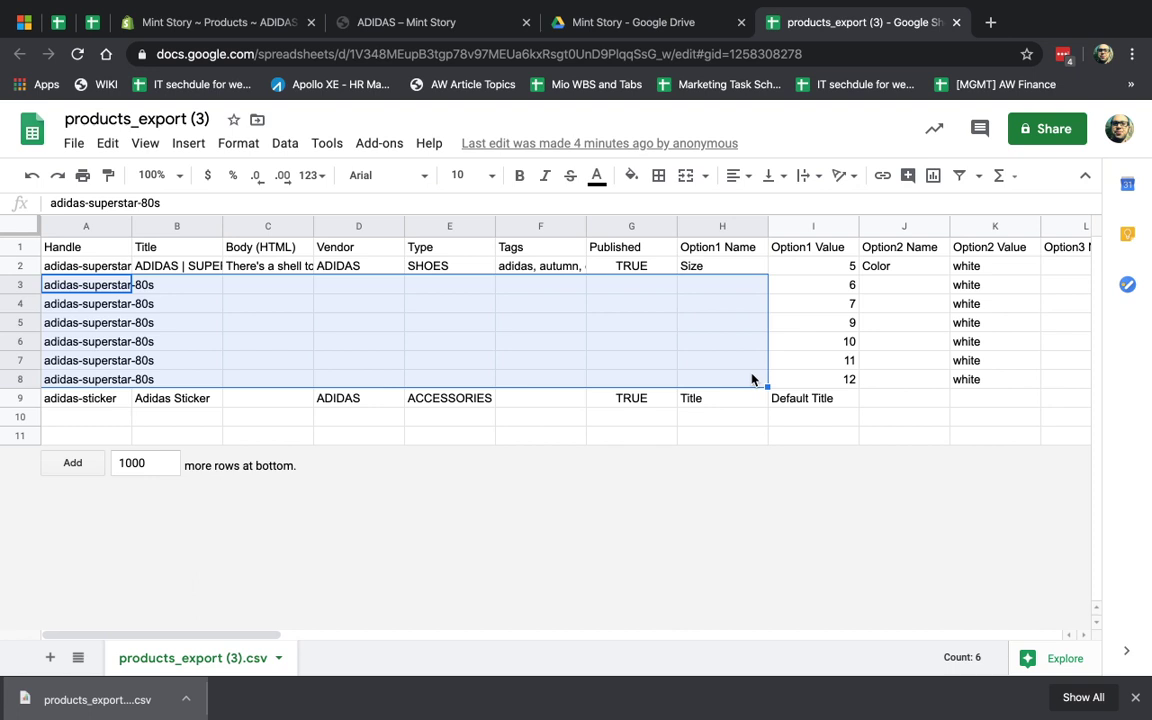
left_click(845, 362)
scroll(843, 368, "right", 2)
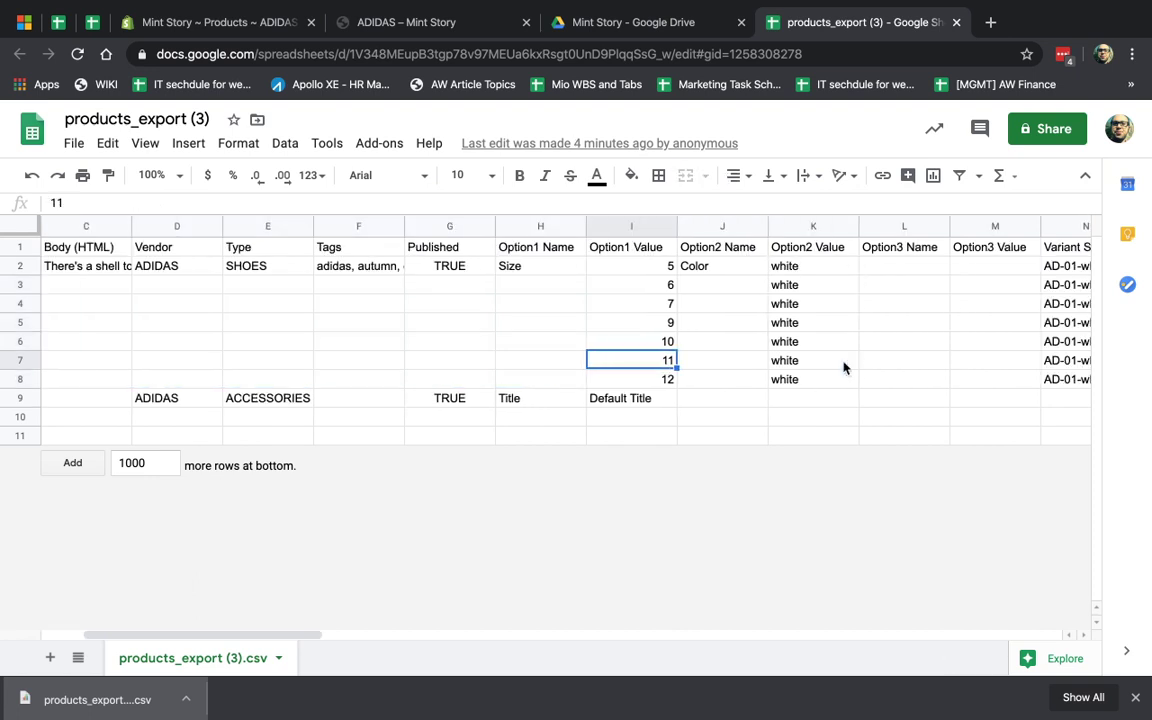
left_click_drag(552, 268, 650, 380)
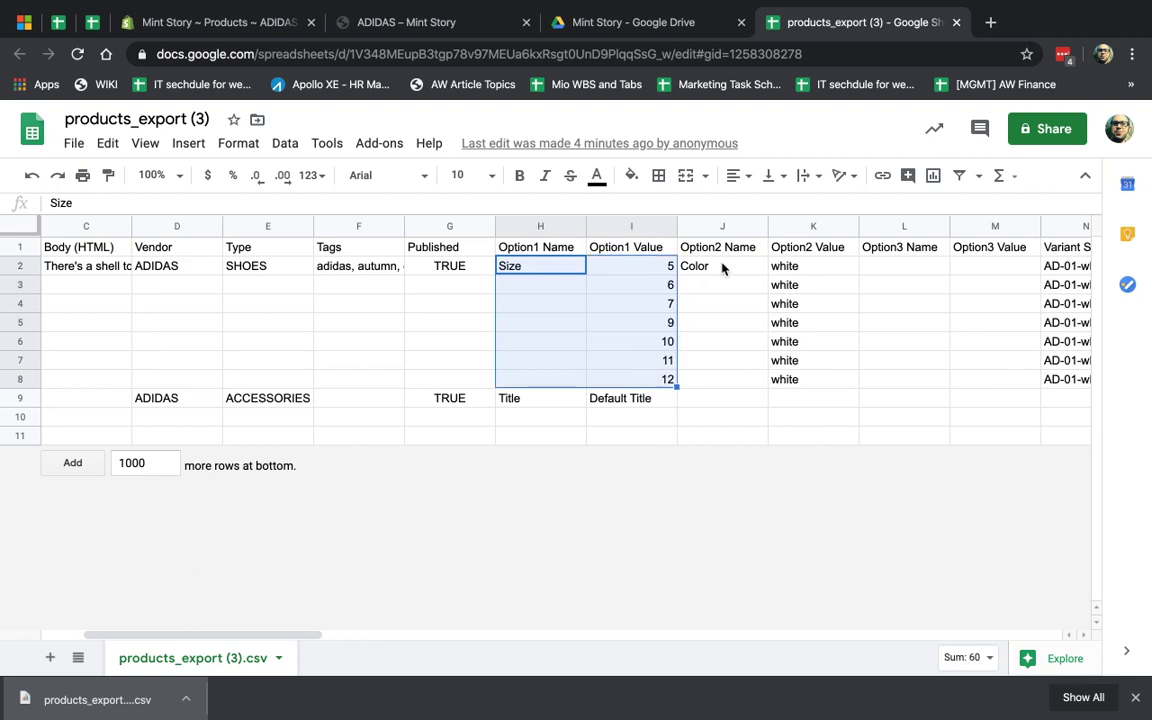
mouse_move(722, 265)
left_mouse_down()
mouse_move(803, 362)
mouse_move(803, 380)
left_mouse_up()
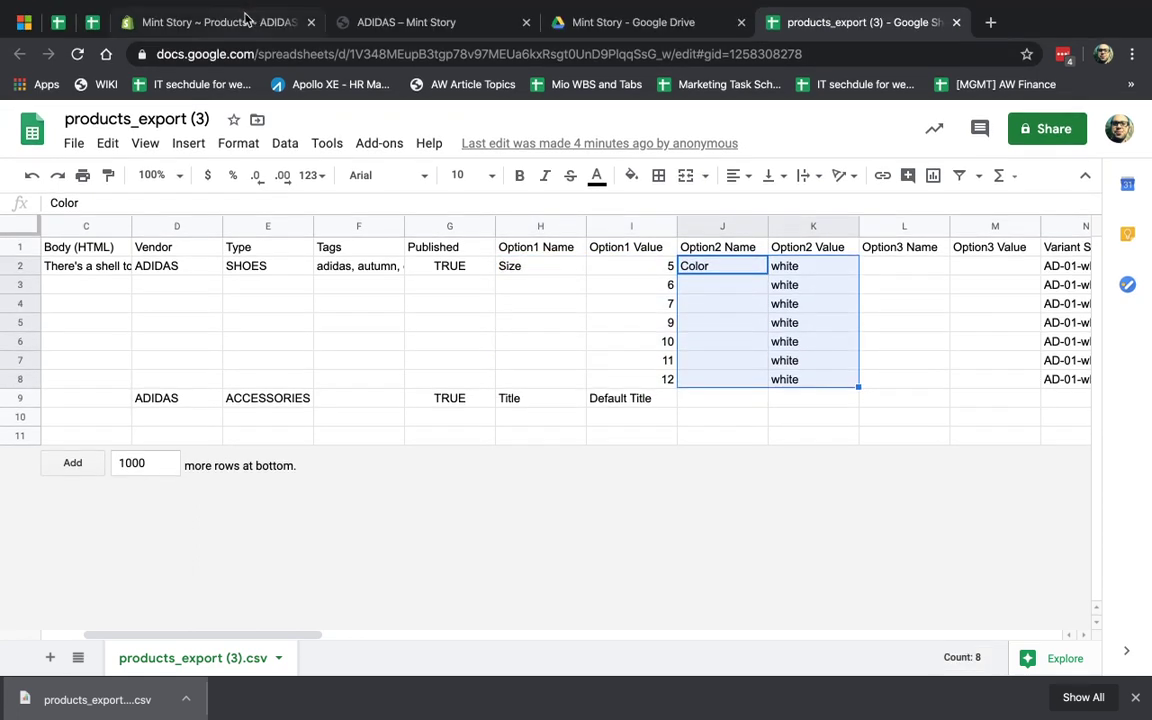
Compare the option columns and Variant SKUs AD-01-white-5 through -12 with Shopify's variant list.
left_click(245, 18)
scroll(527, 314, "down", 1)
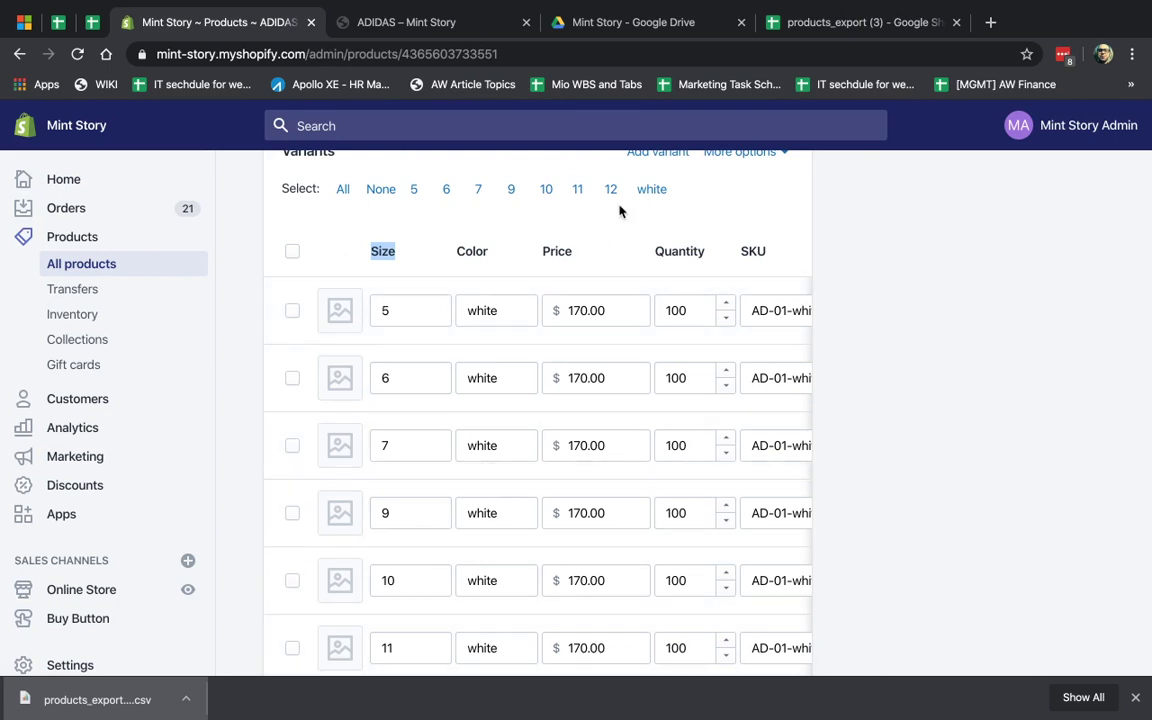
left_click(800, 24)
scroll(866, 342, "right", 1)
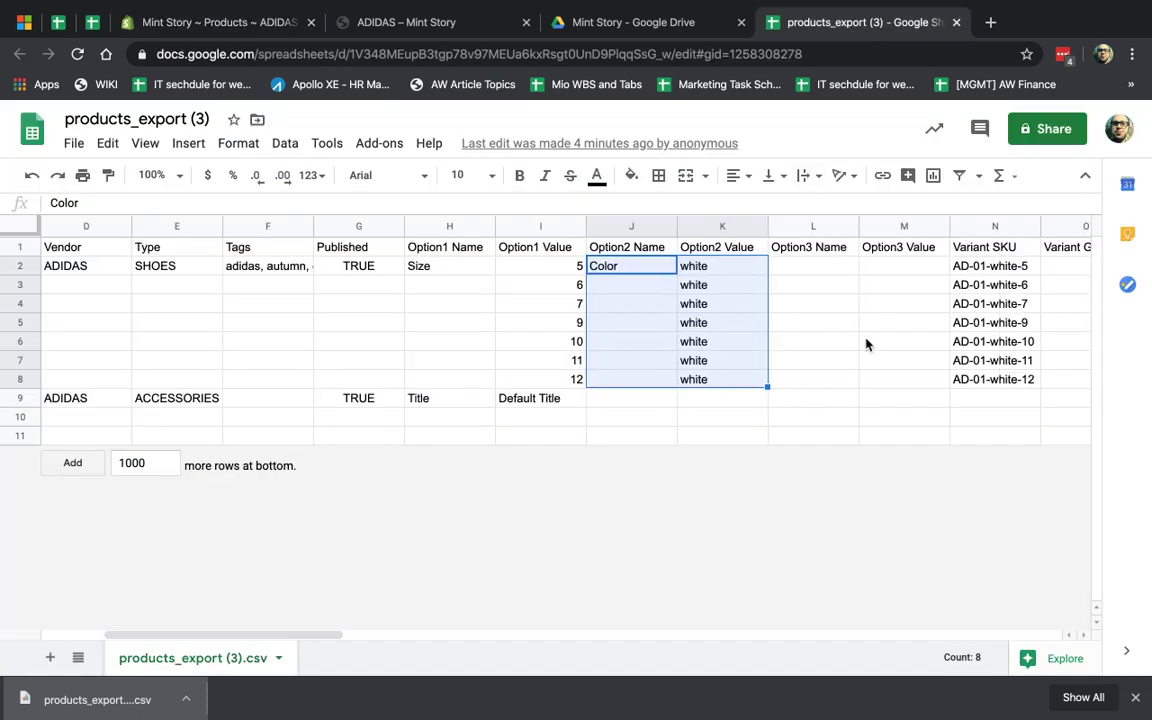
scroll(866, 344, "right", 2)
left_click_drag(628, 266, 728, 380)
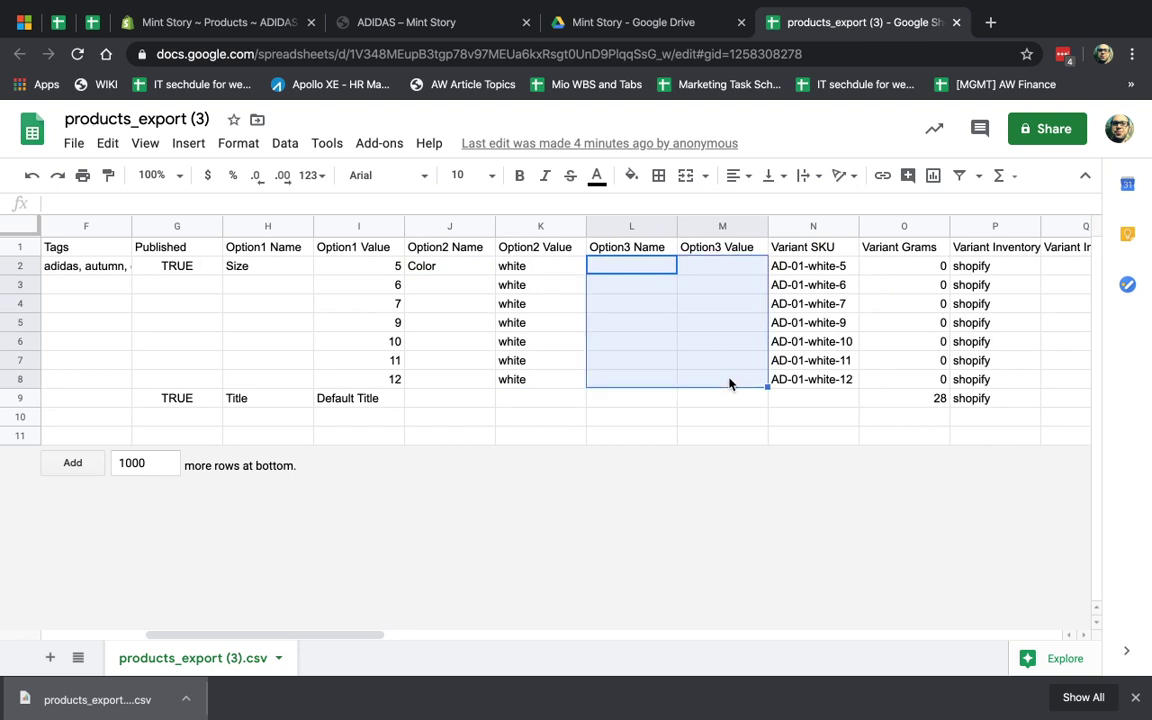
left_click_drag(260, 247, 735, 378)
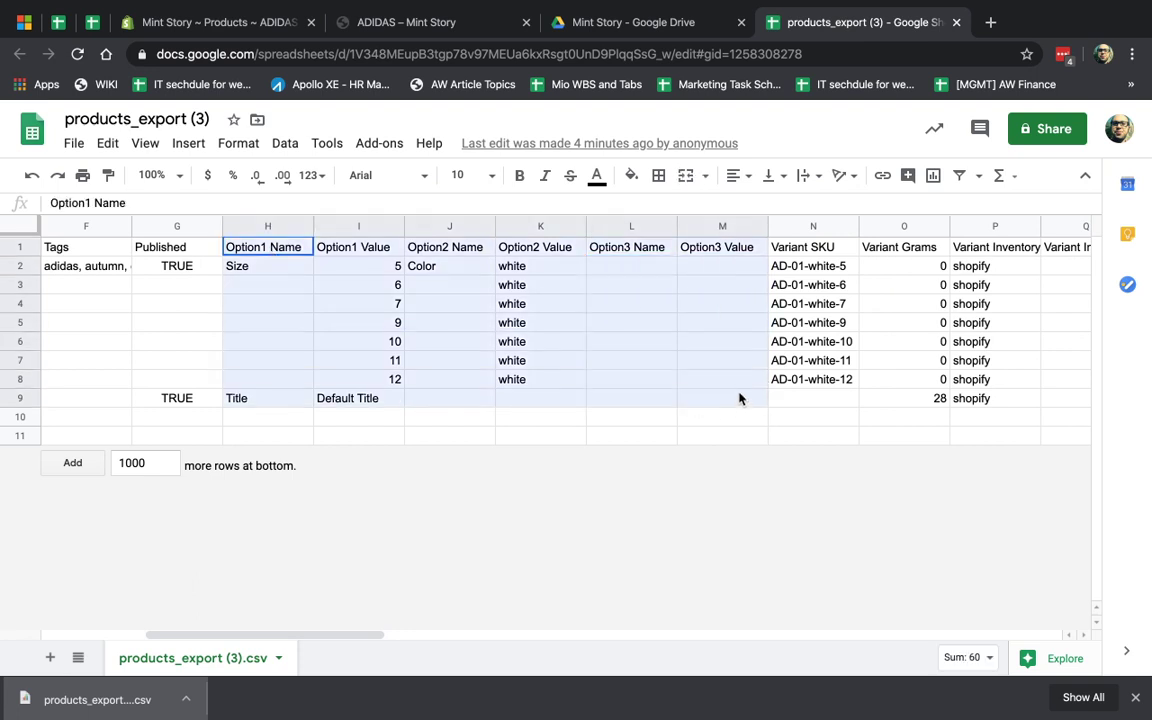
left_click(805, 360)
left_click_drag(825, 266, 843, 378)
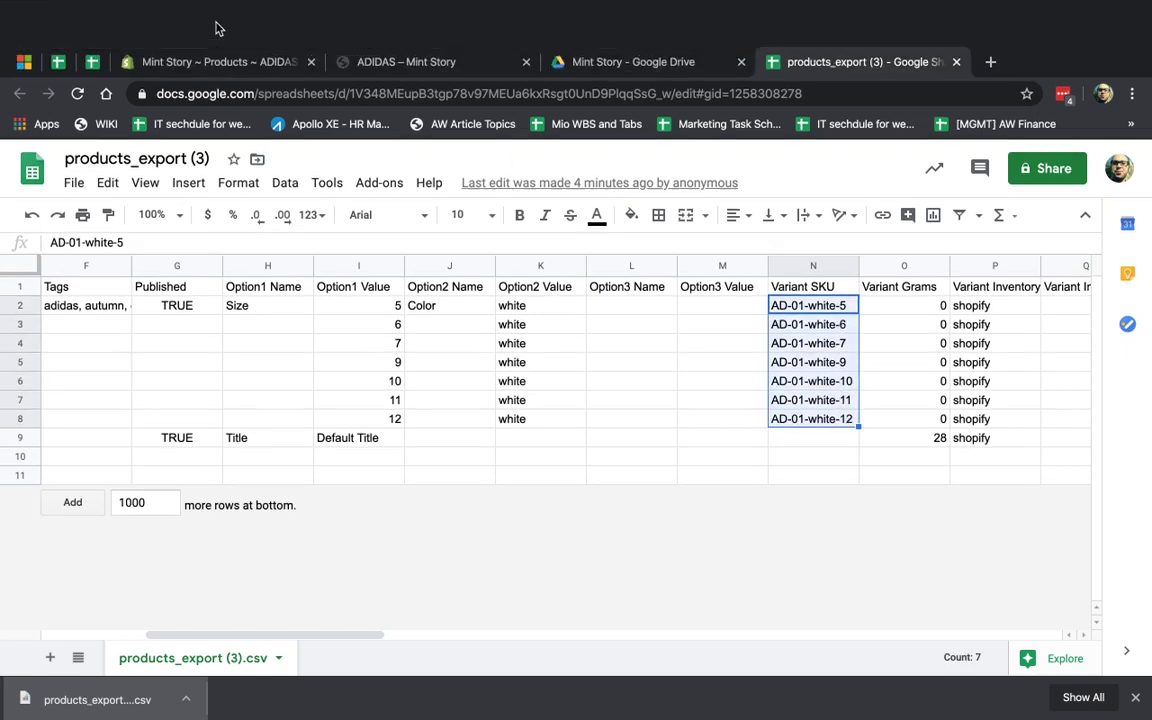
left_click(219, 22)
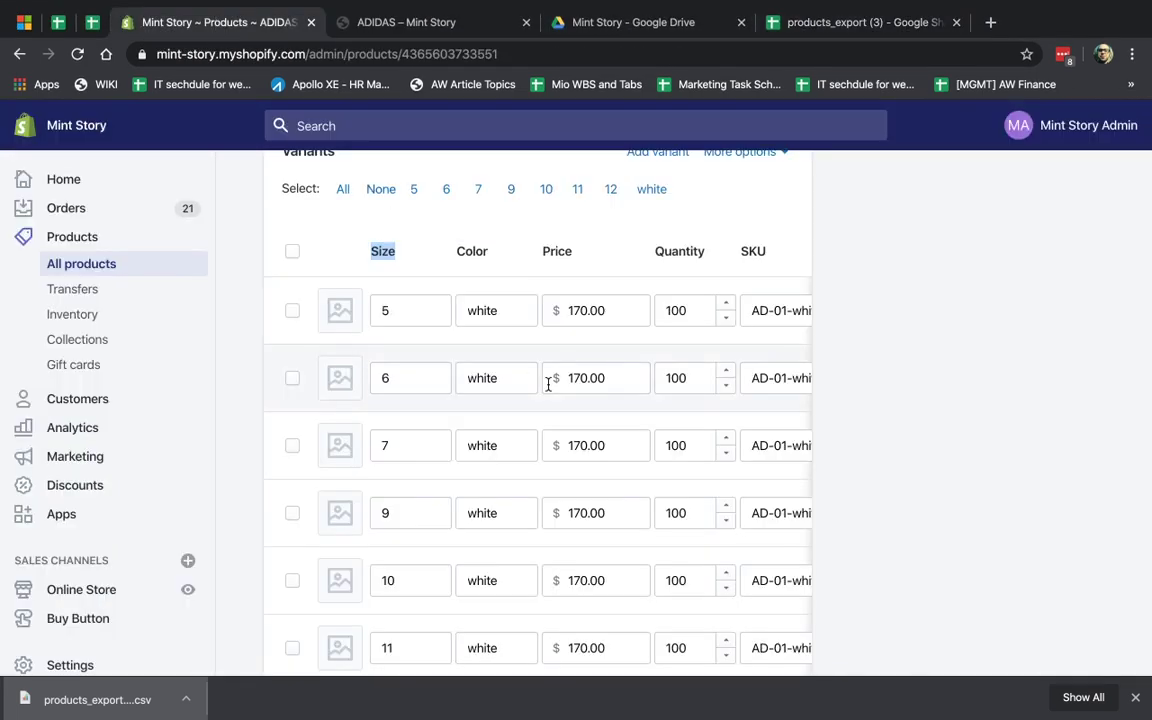
Review the zero grams, inventory quantities, 'deny' policy and 'manual' fulfilment values for every row.
left_click(818, 30)
left_click(868, 341)
scroll(845, 333, "right", 2)
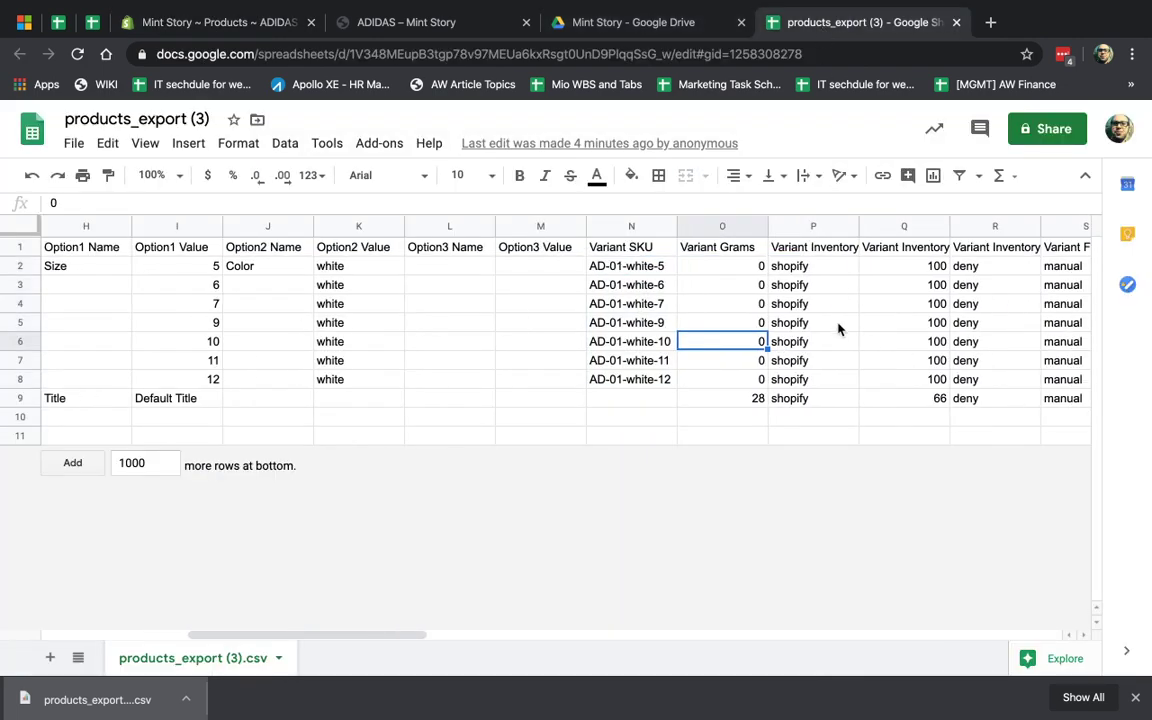
scroll(840, 370, "right", 5)
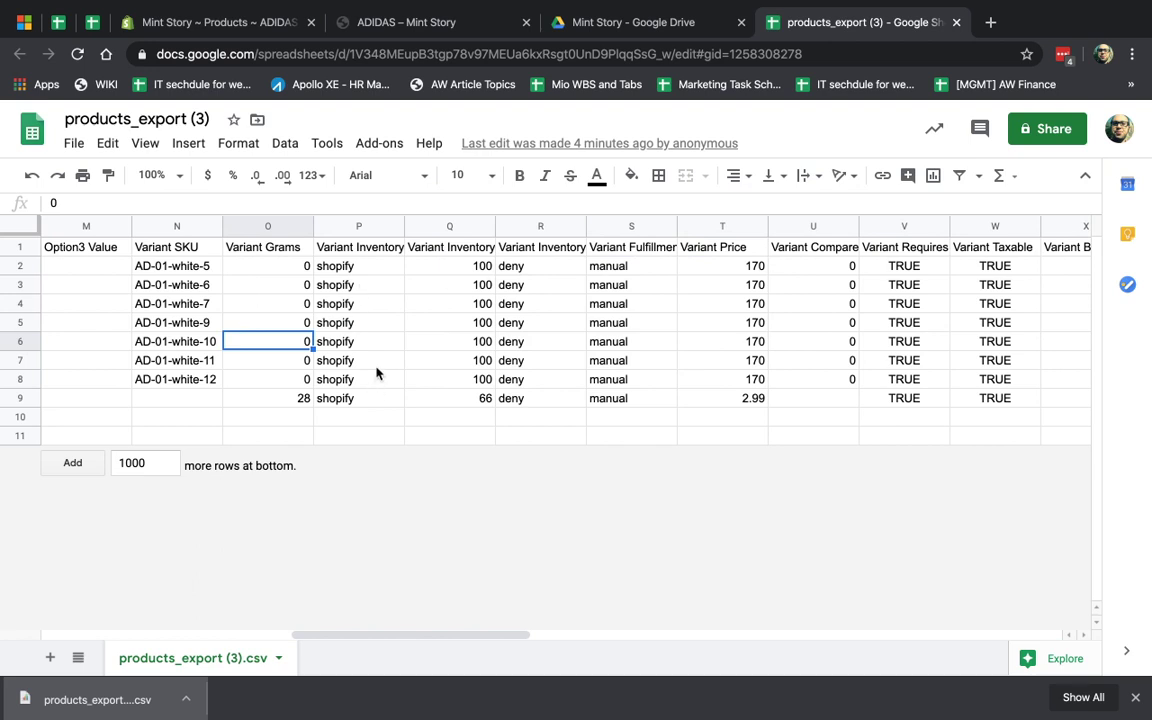
left_click_drag(452, 265, 484, 400)
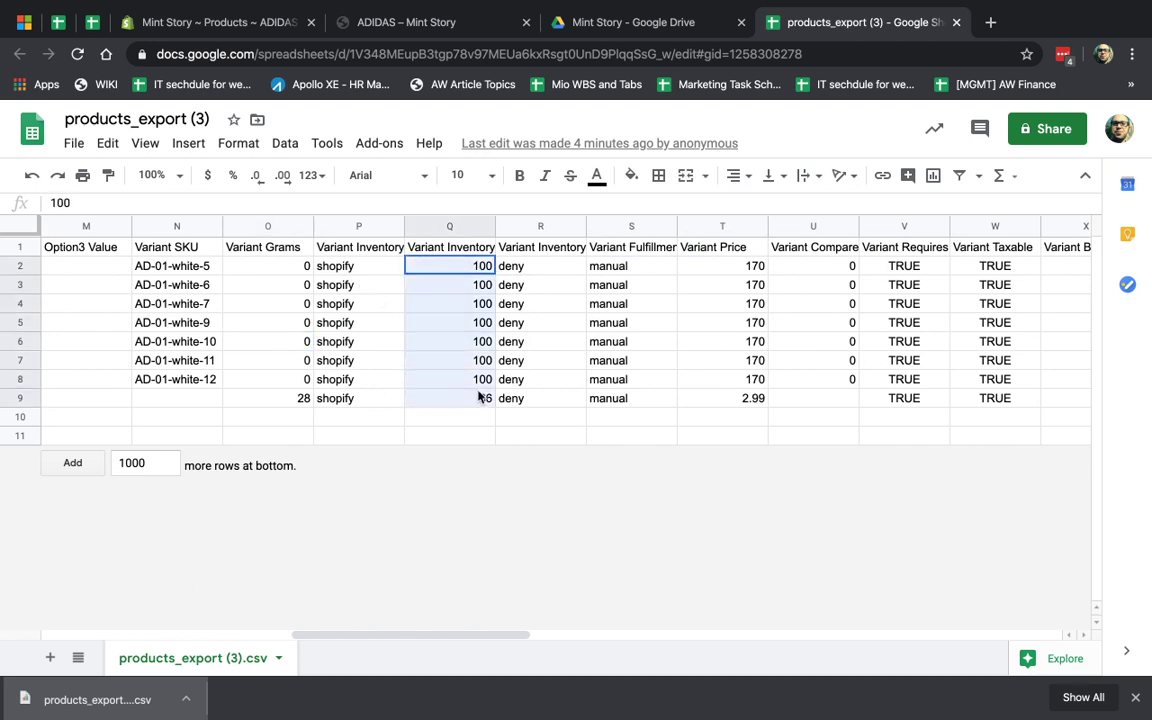
left_click_drag(560, 268, 566, 400)
left_click(594, 306)
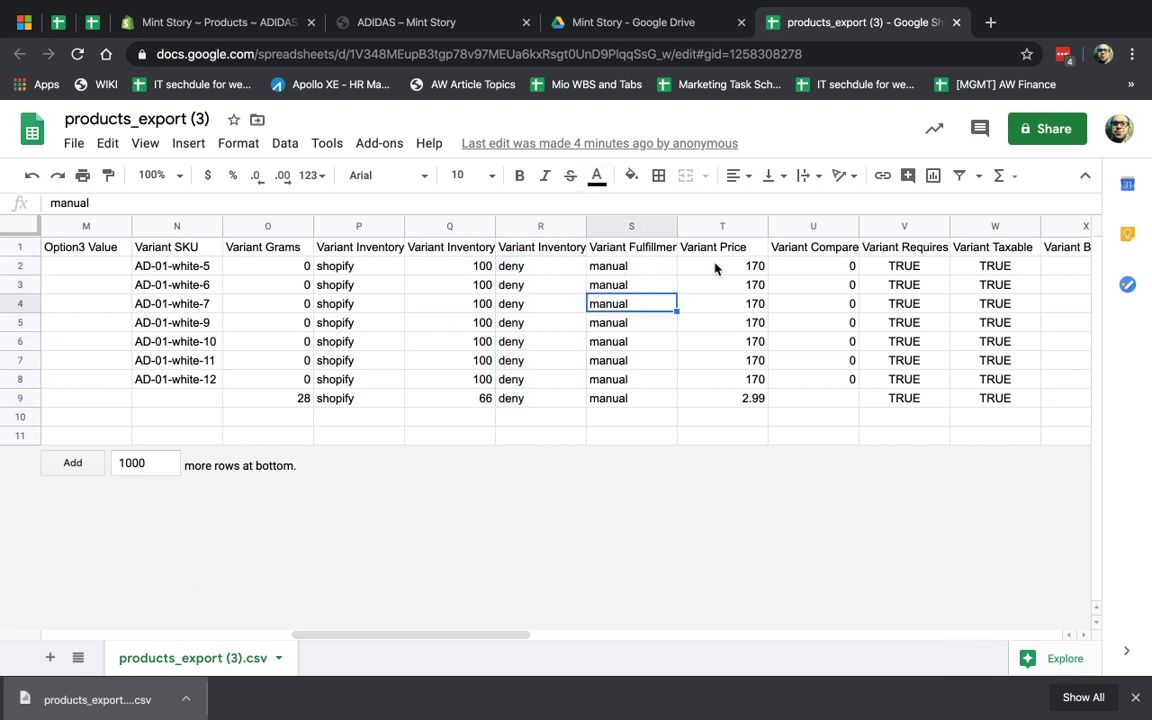
scroll(715, 268, "right", 2)
scroll(635, 277, "right", 2)
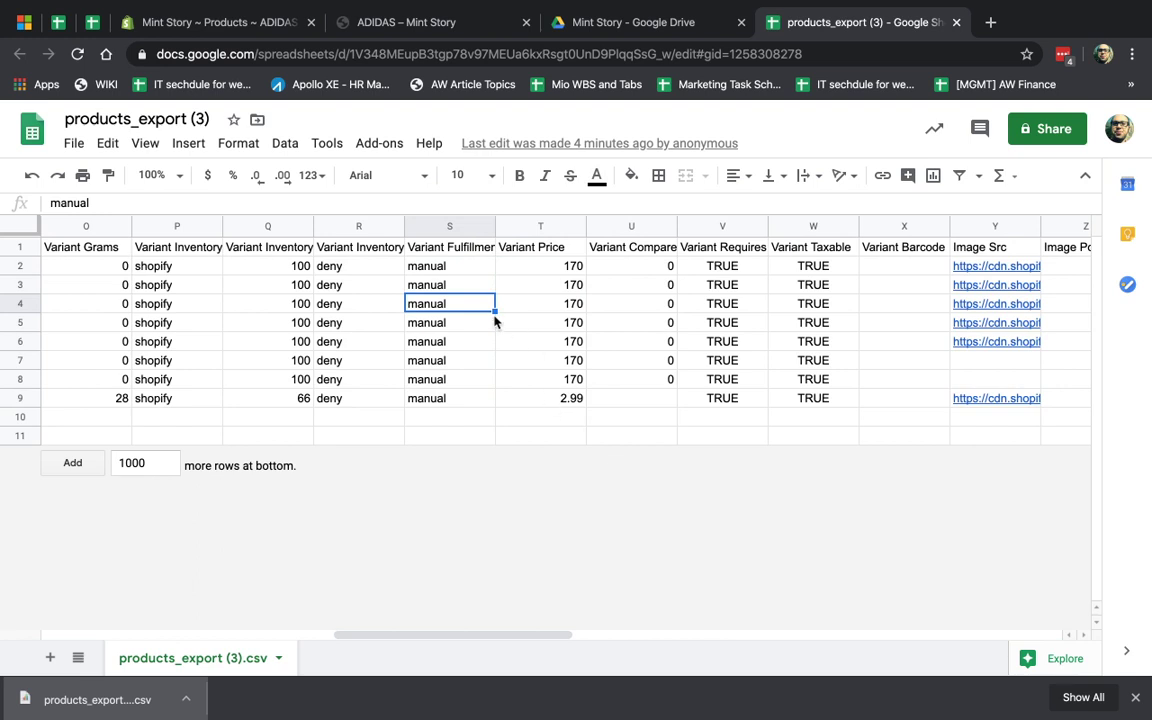
left_click_drag(455, 266, 463, 400)
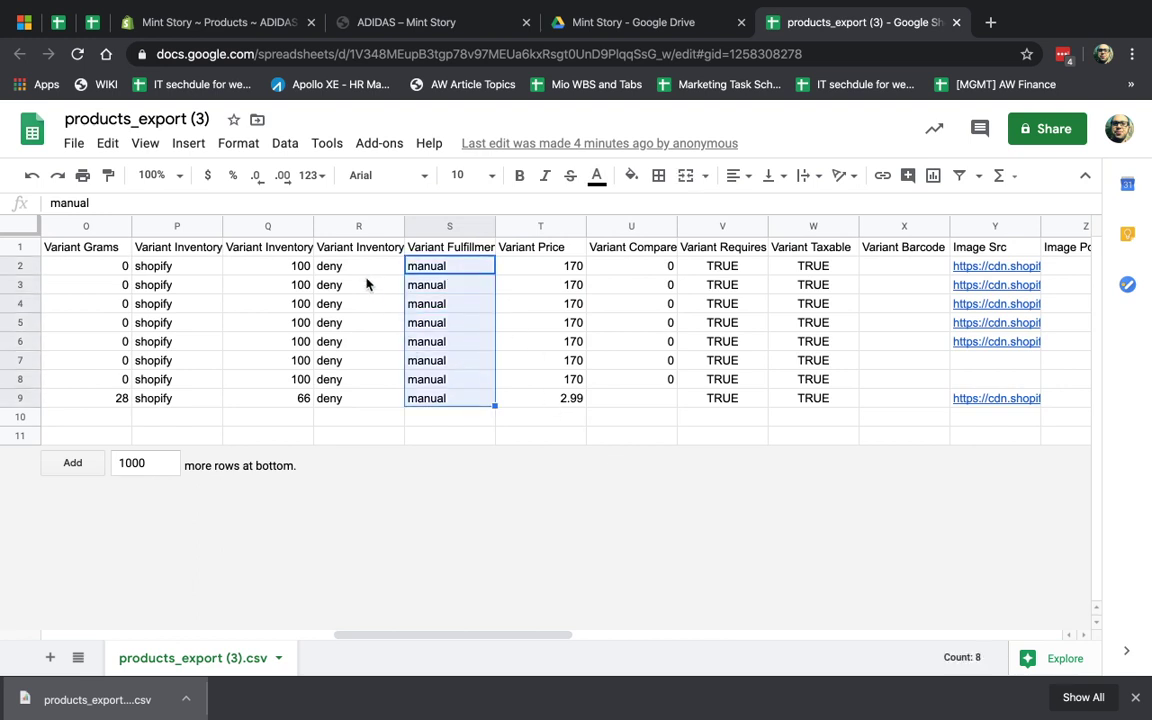
Test-paste the deny and manual values into the empty row below, then undo it.
mouse_move(330, 266)
left_mouse_down()
mouse_move(437, 303)
mouse_move(463, 396)
left_mouse_up()
key("ctrl+c")
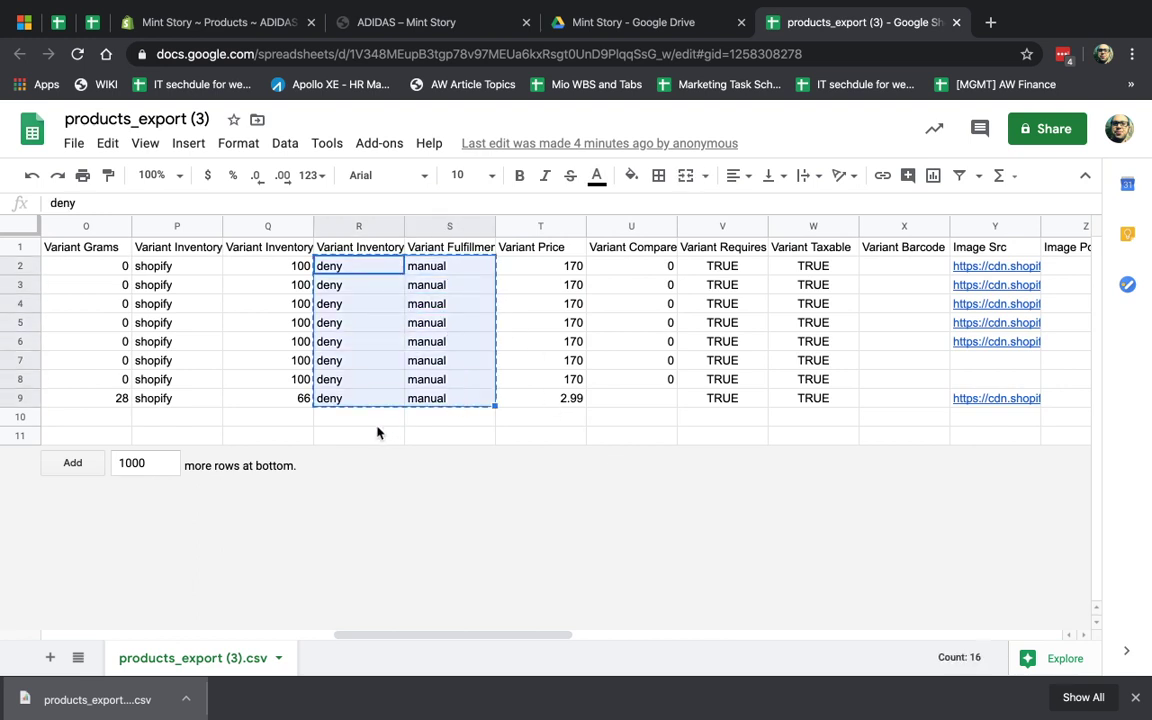
left_click(377, 425)
key("ctrl+v")
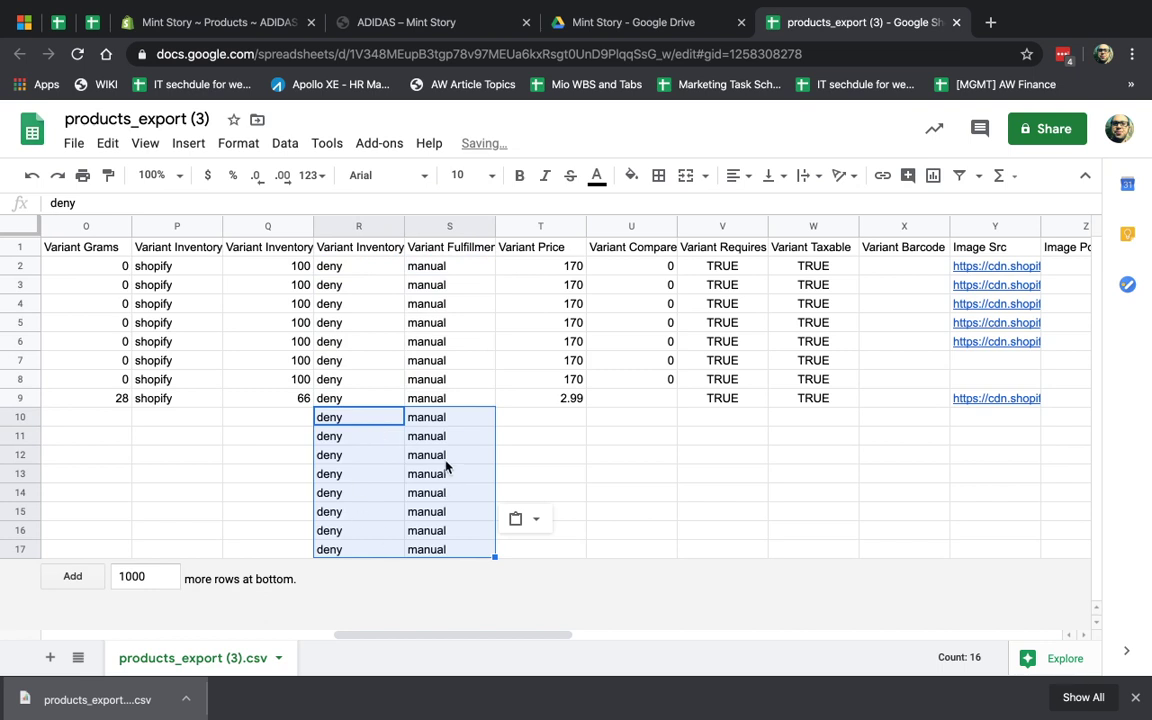
key("ctrl+z")
key("ctrl+z")
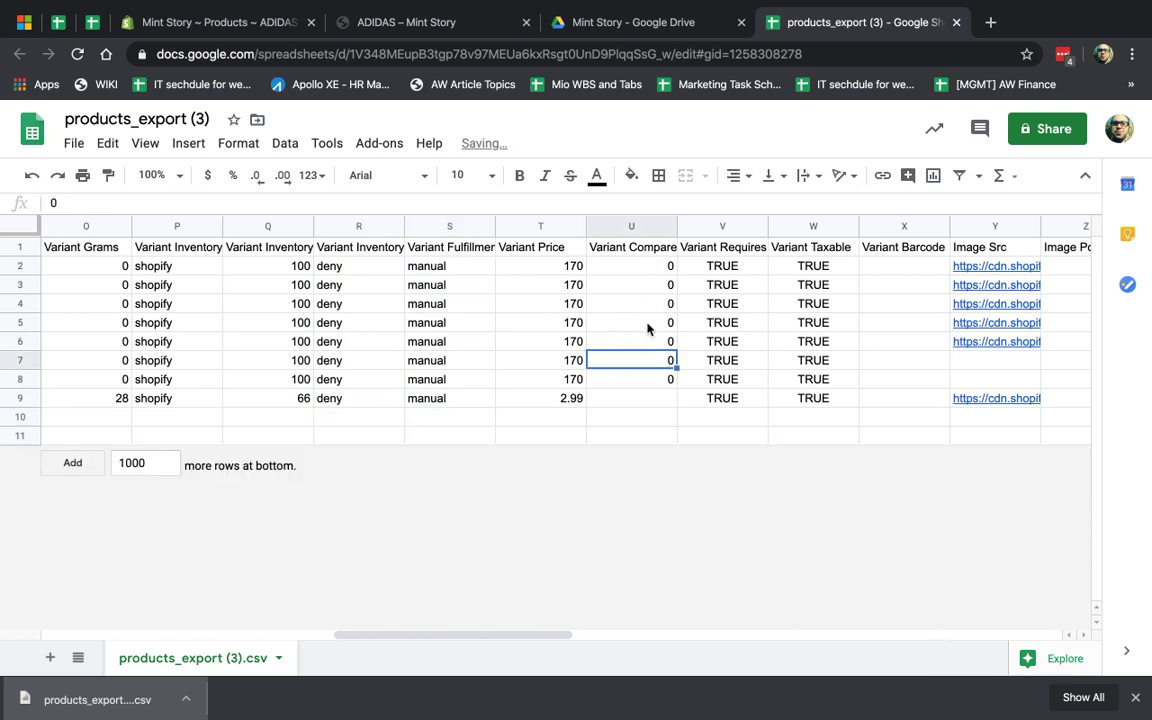
scroll(647, 328, "right", 2)
scroll(641, 324, "right", 3)
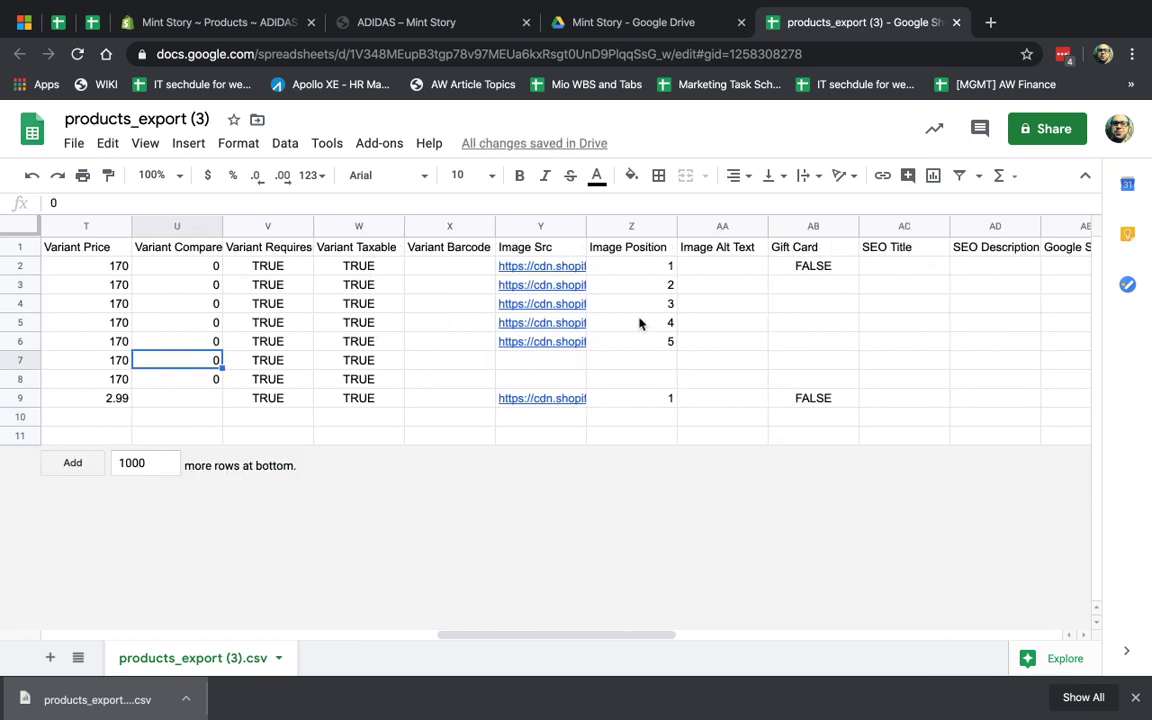
left_click_drag(268, 265, 363, 381)
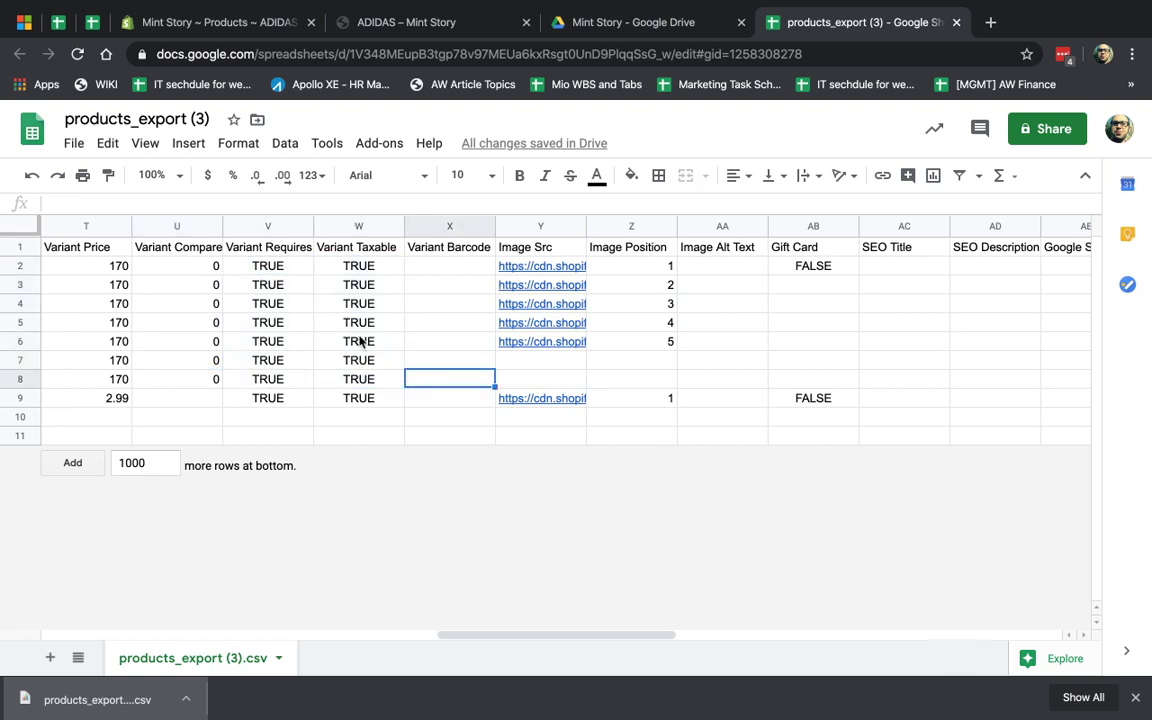
left_click_drag(268, 284, 358, 284)
left_click(450, 340)
left_click_drag(545, 266, 545, 417)
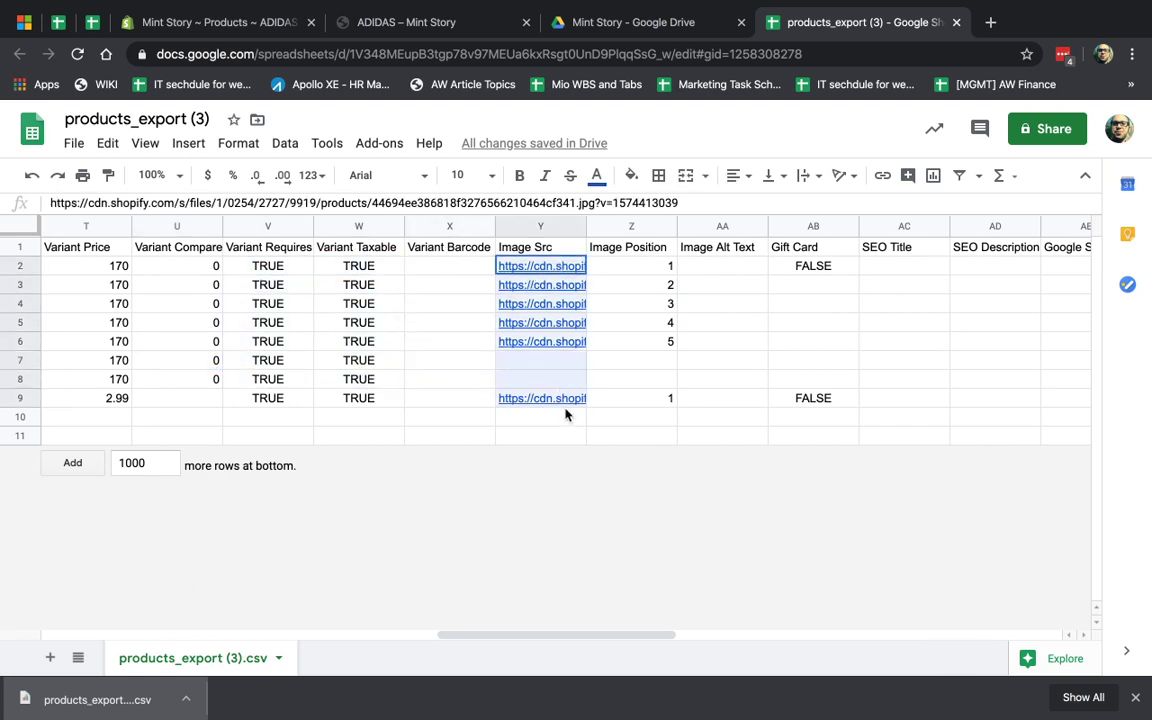
left_click(249, 21)
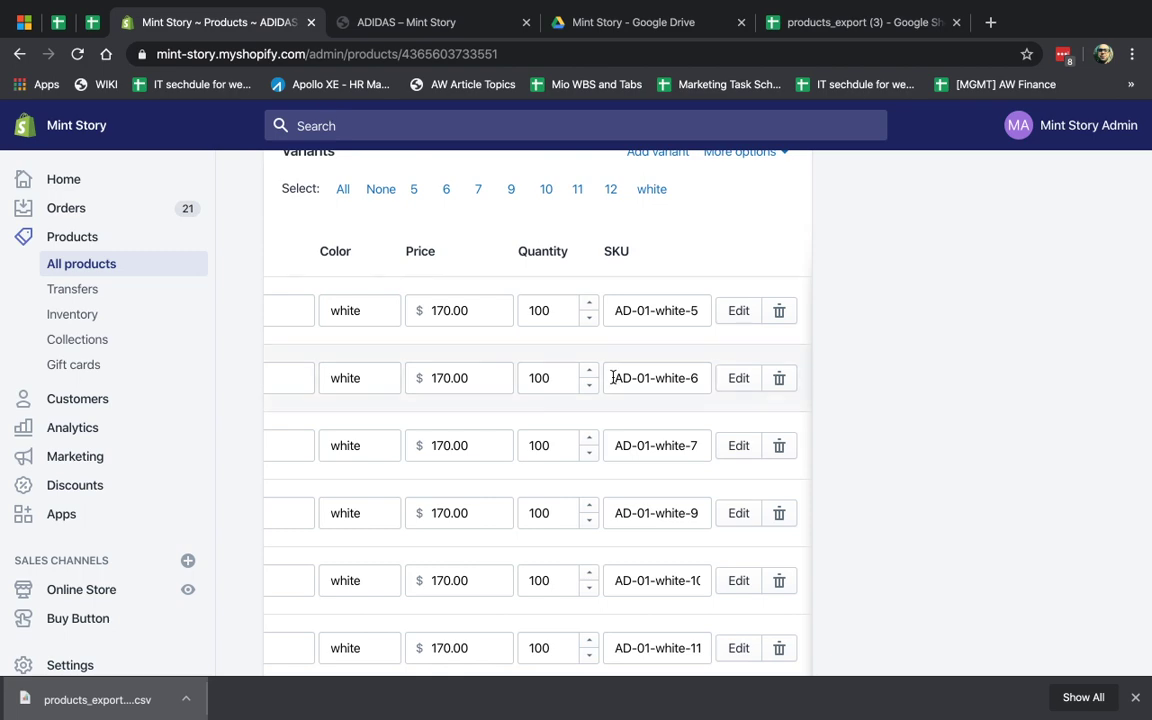
scroll(613, 380, "up", 3)
scroll(613, 384, "up", 3)
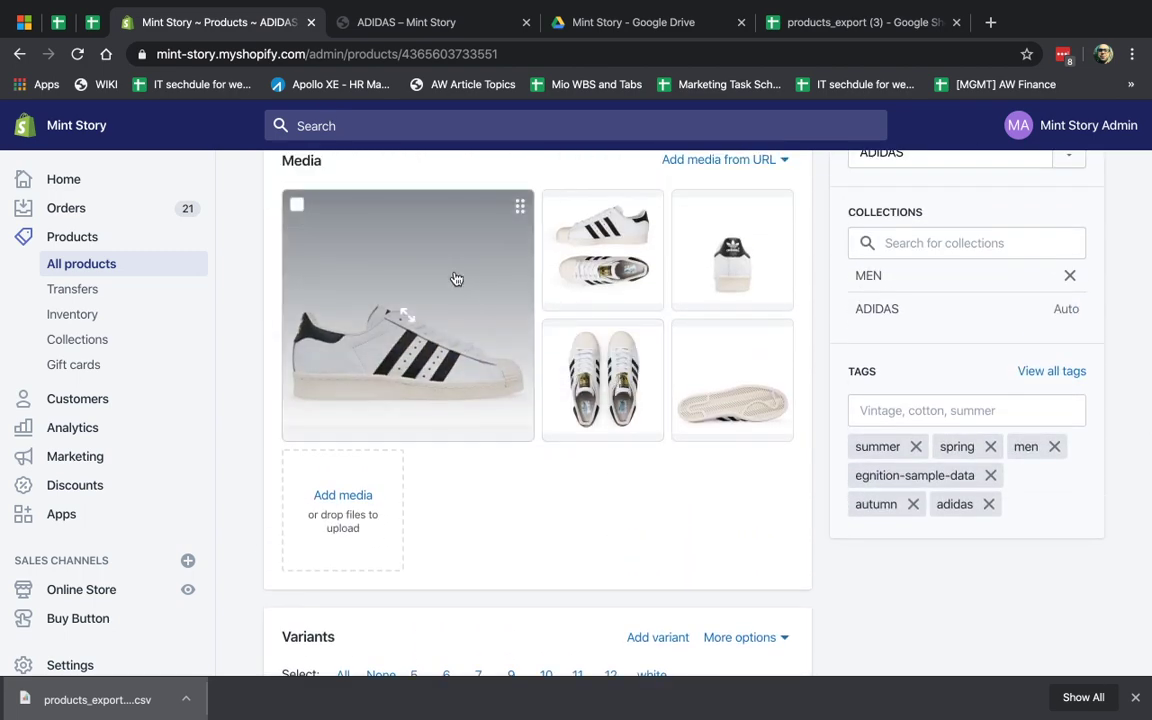
left_click(790, 21)
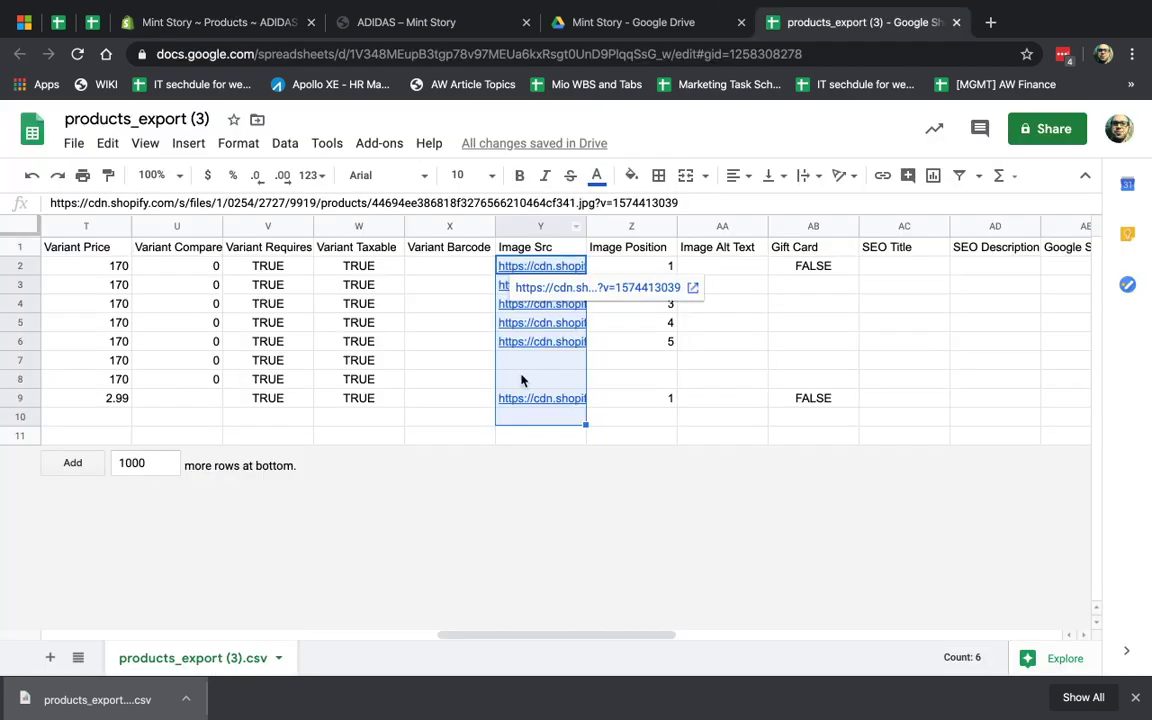
left_click(558, 378)
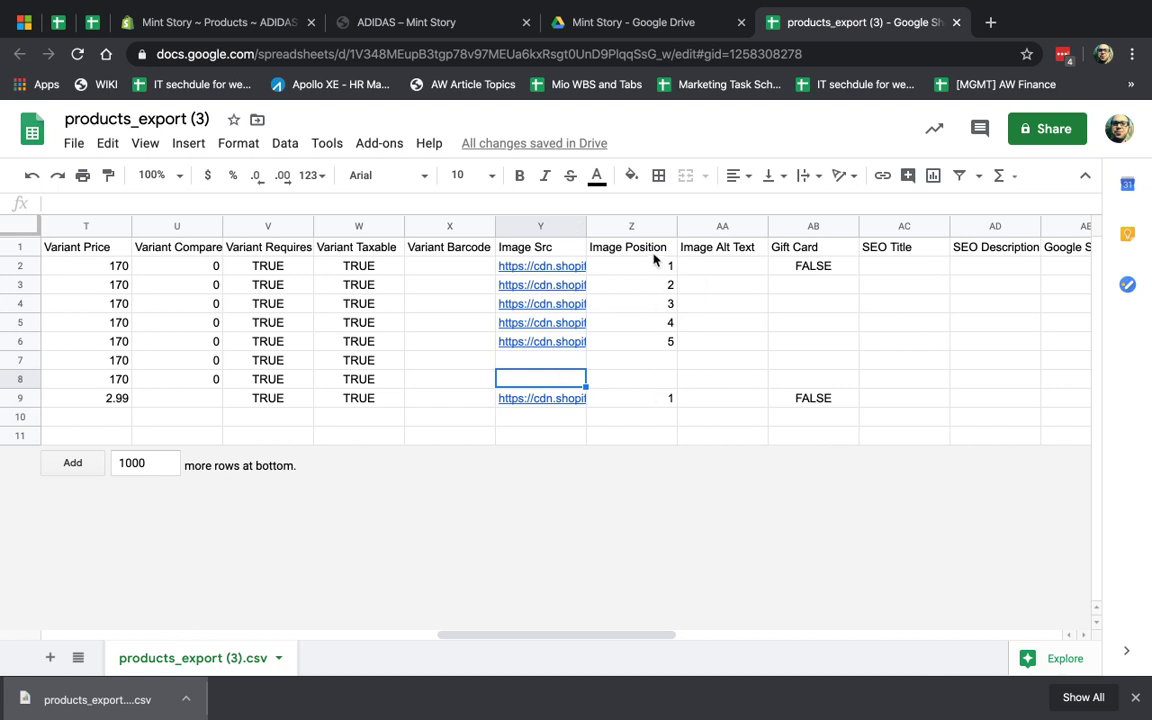
left_click_drag(655, 265, 660, 416)
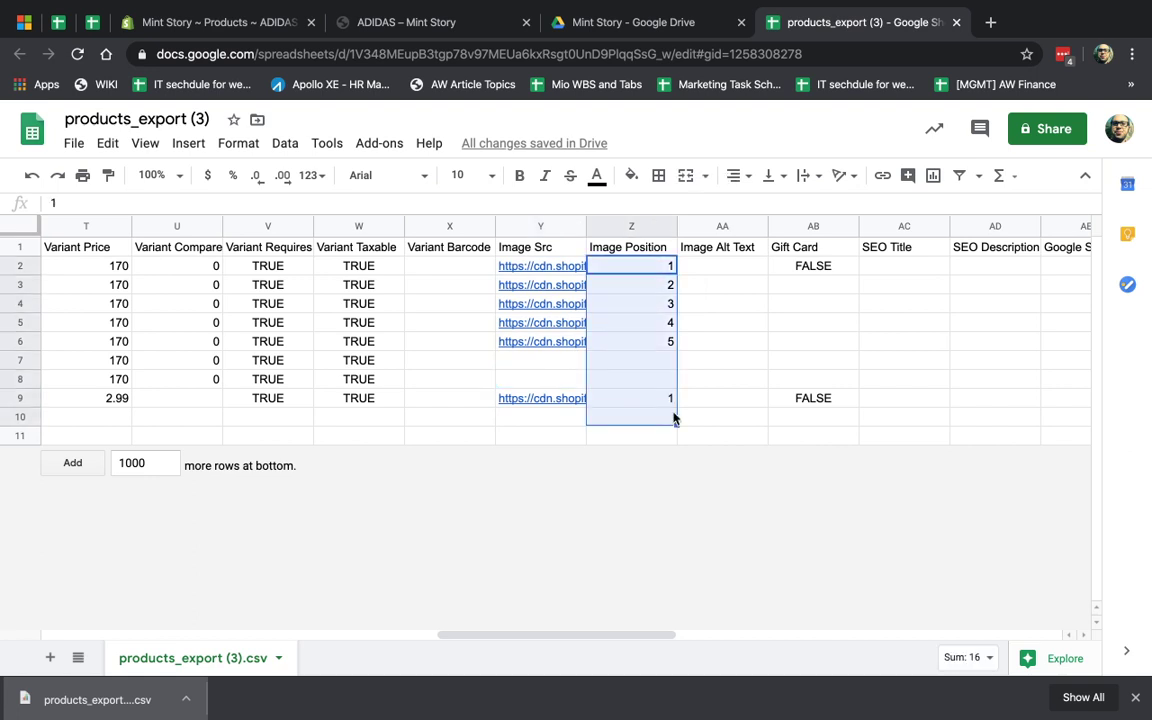
left_click(285, 22)
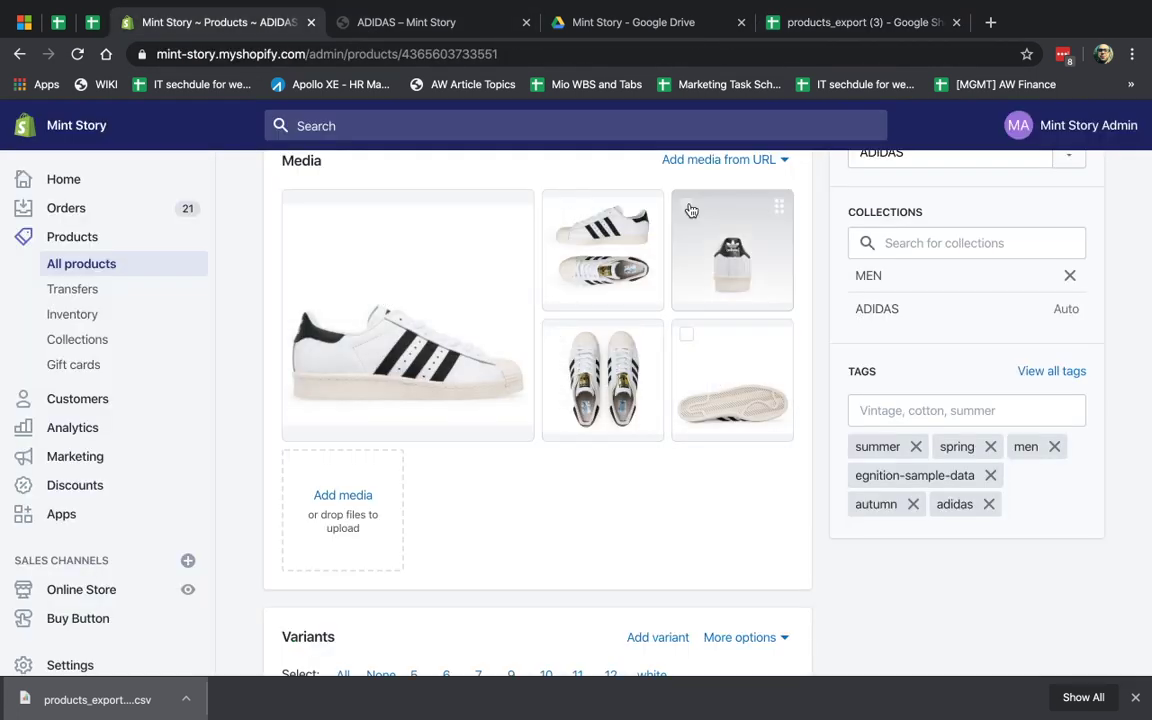
left_click(836, 38)
scroll(779, 388, "right", 3)
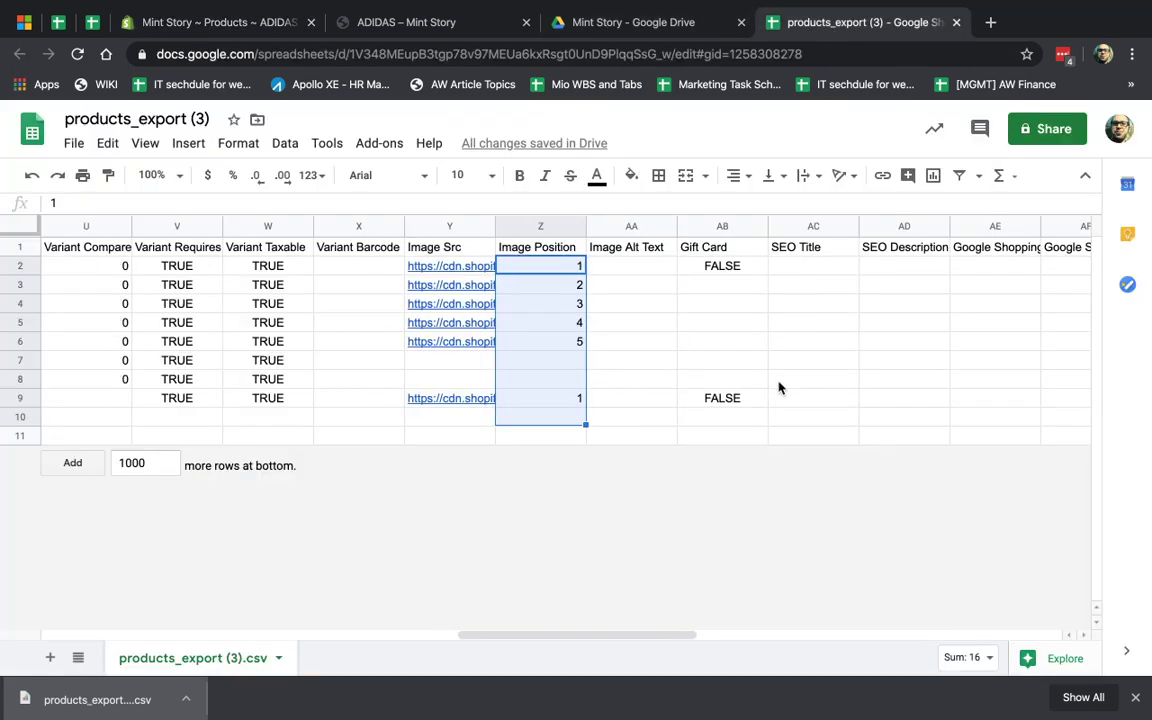
left_click_drag(540, 265, 540, 398)
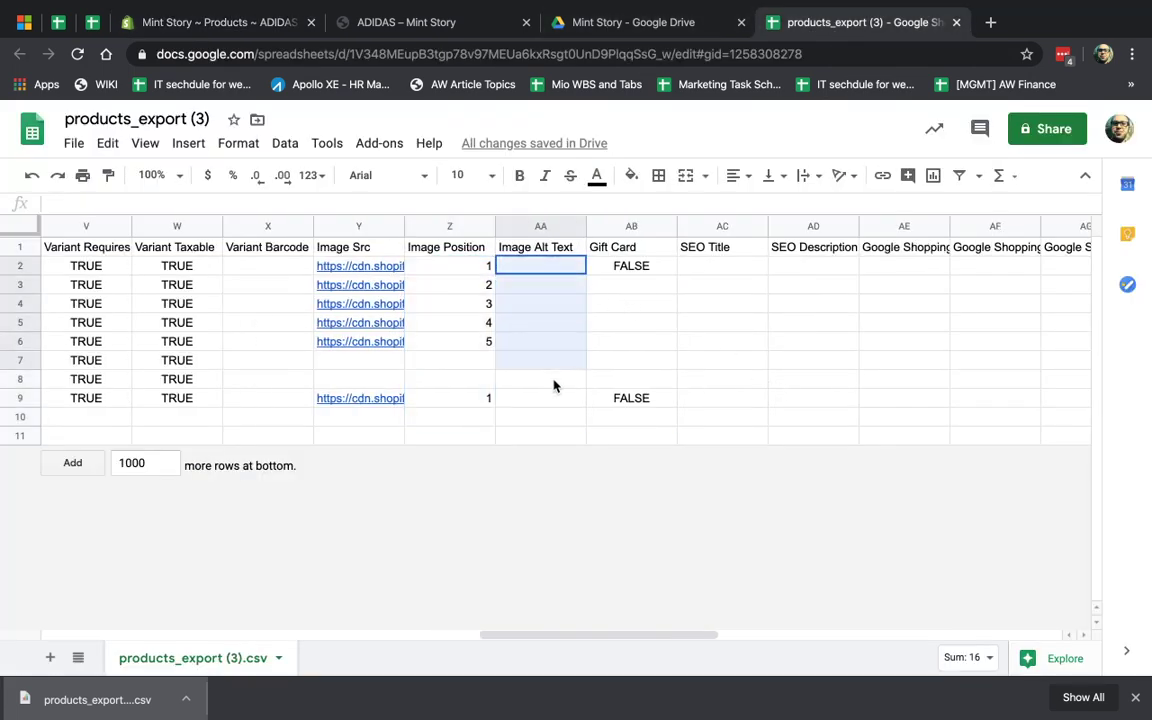
Save the alt text 'shoes from above' on the second Superstar 80s product image.
left_click(258, 28)
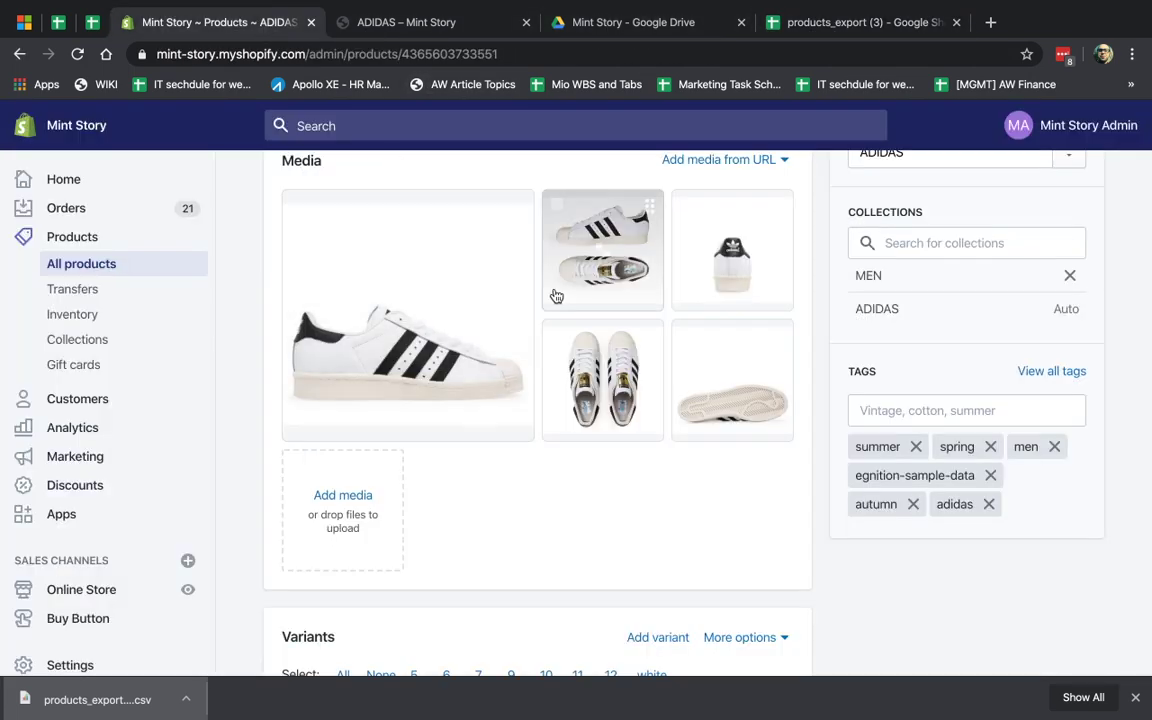
left_click(633, 217)
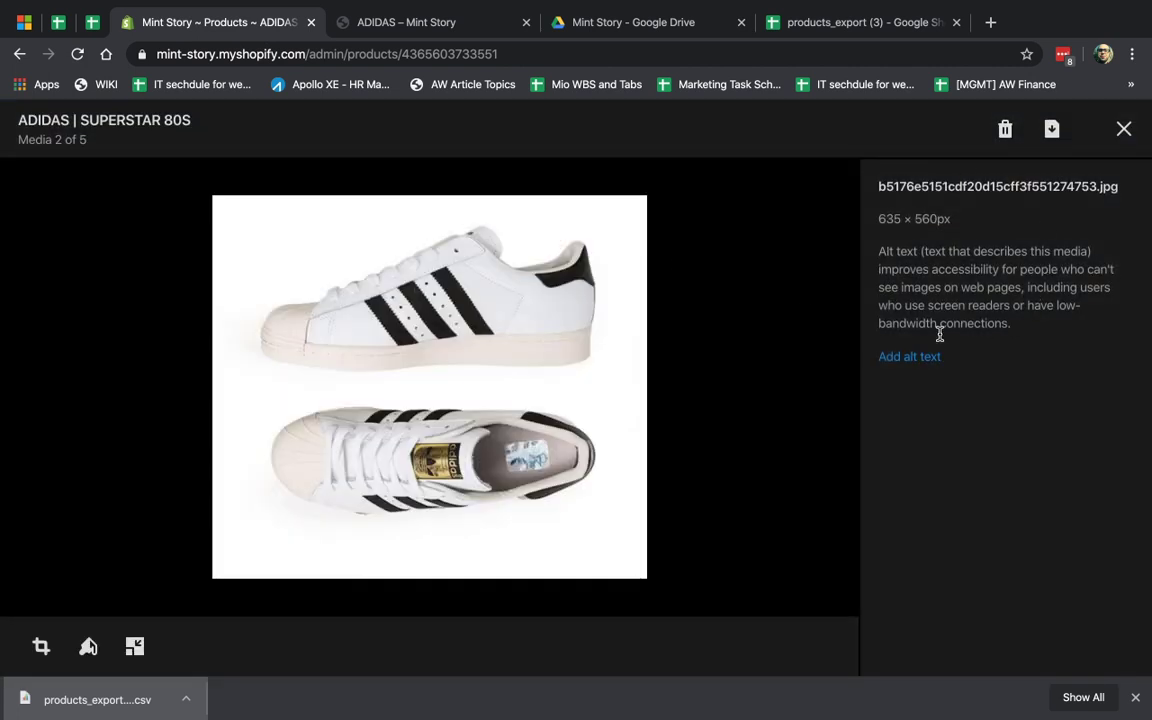
left_click(920, 372)
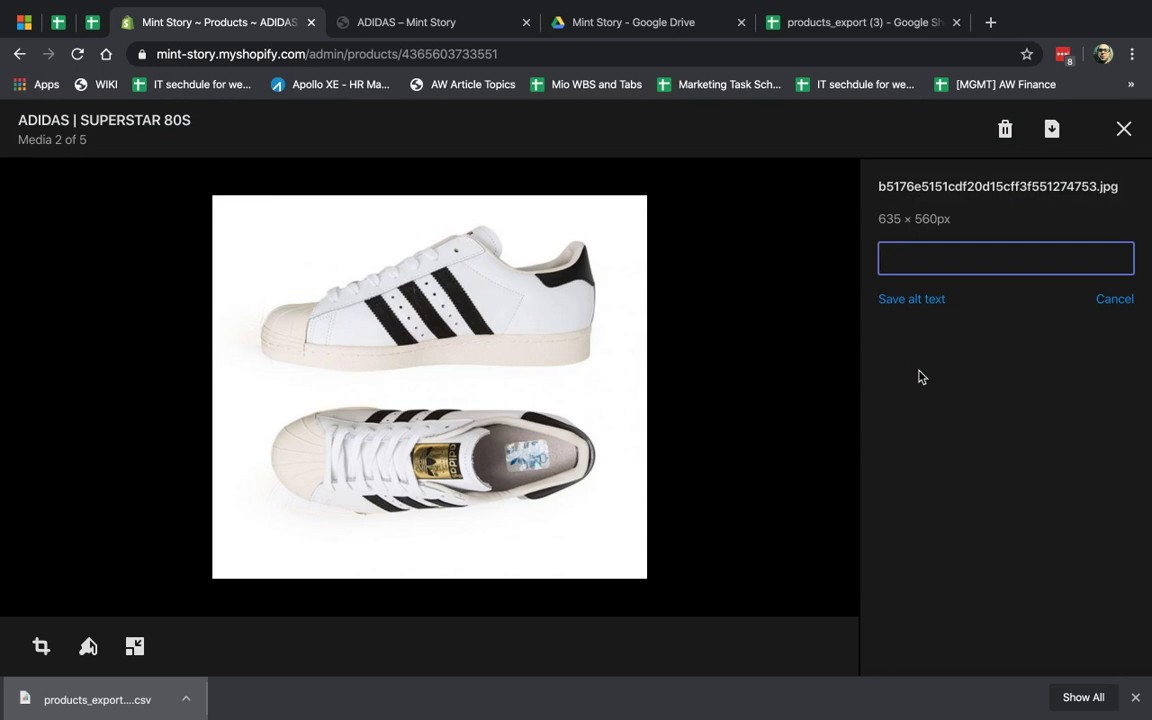
type("shoes from above")
key("Return")
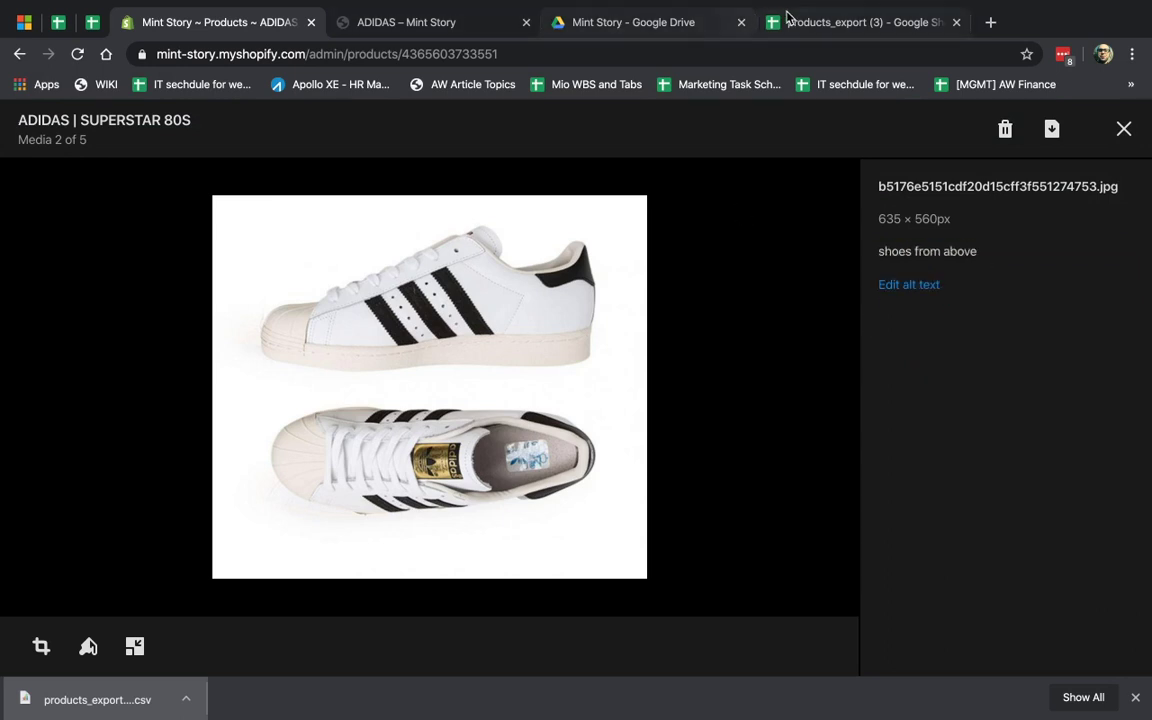
left_click(787, 20)
scroll(725, 360, "right", 1)
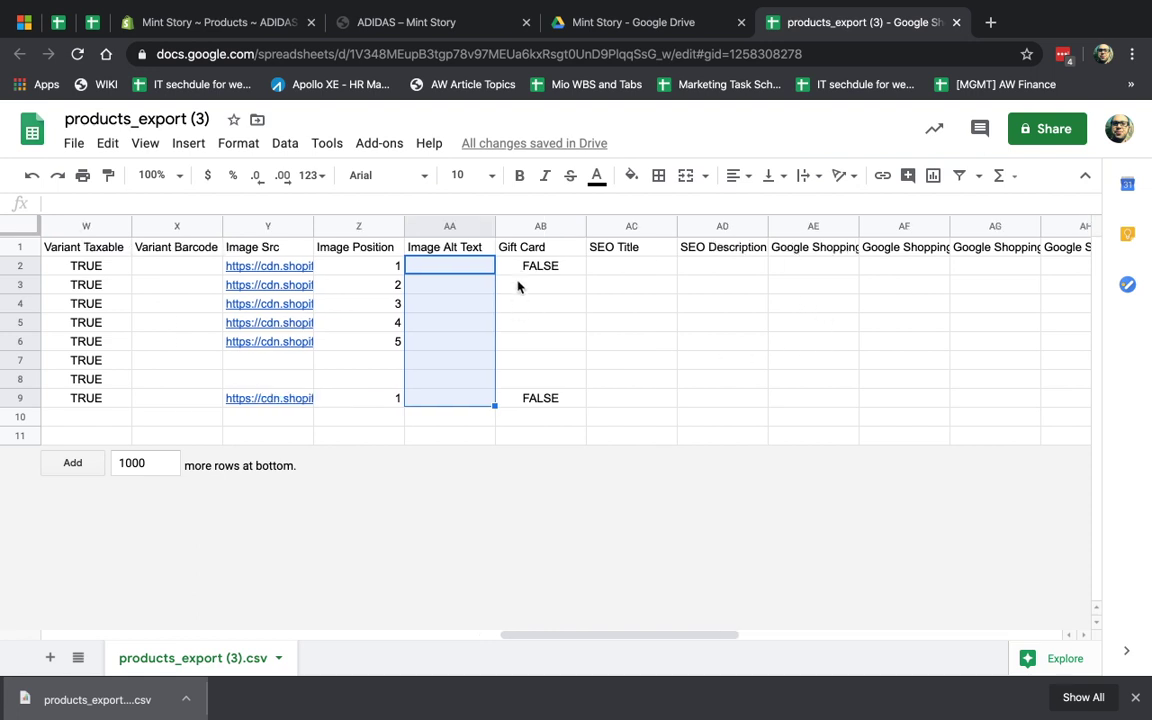
left_click(549, 270)
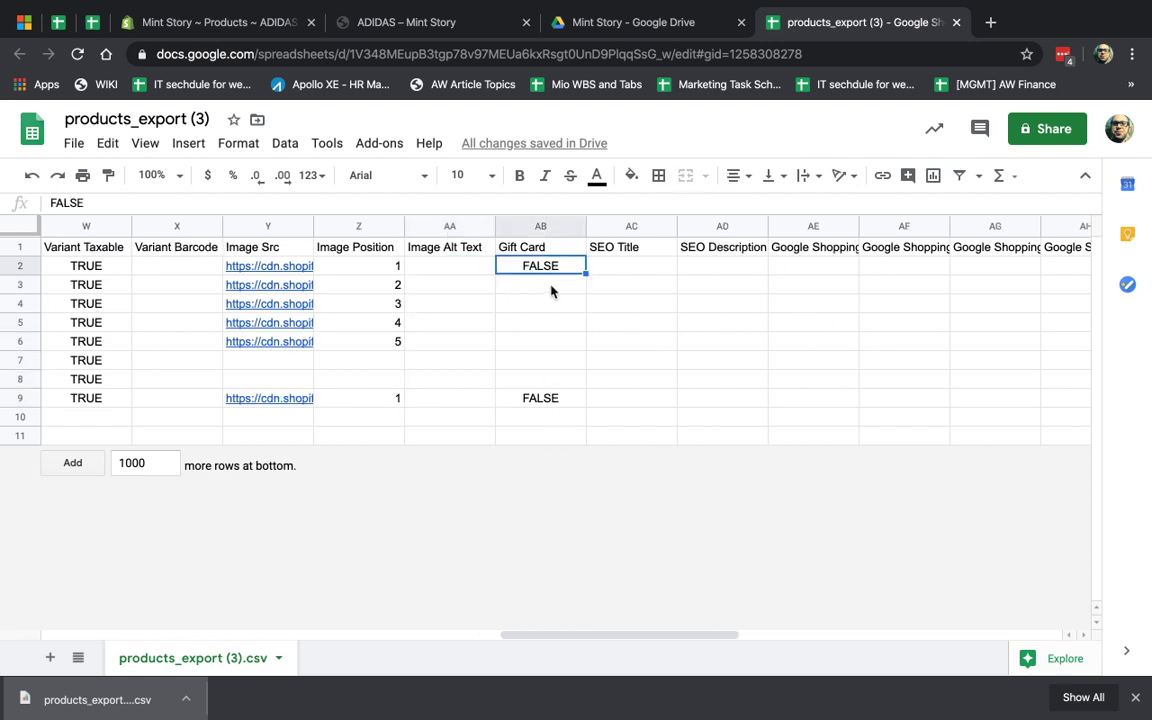
left_click_drag(617, 285, 745, 425)
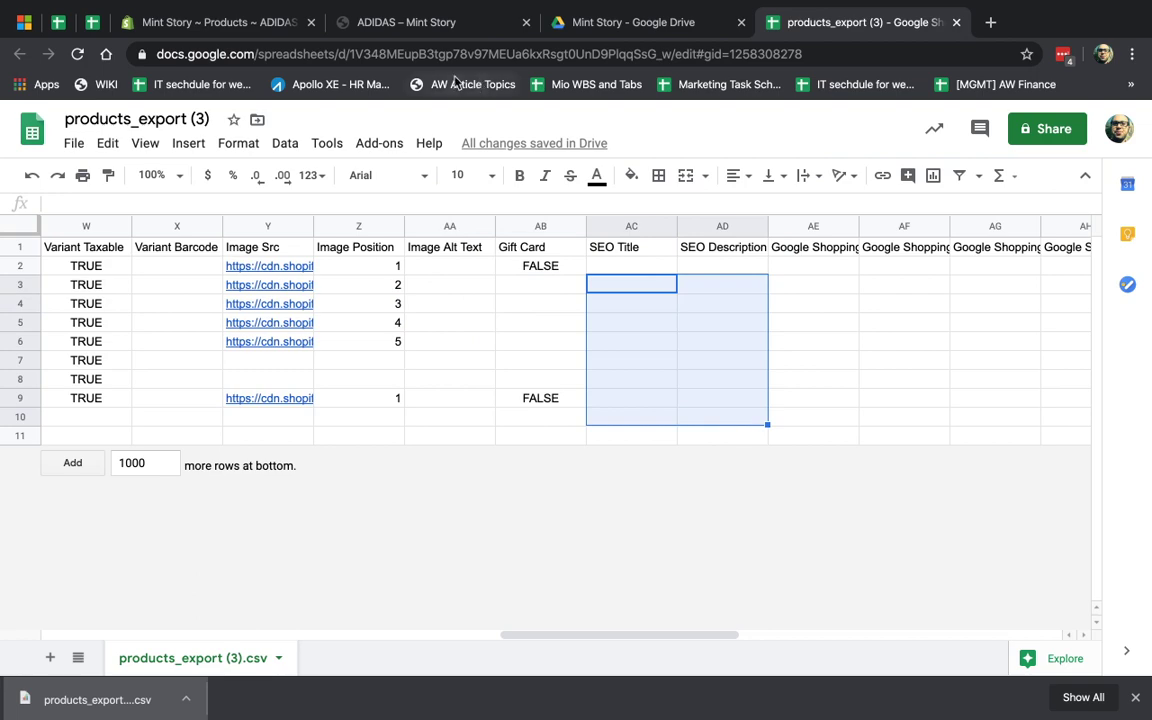
left_click(222, 16)
left_click(195, 411)
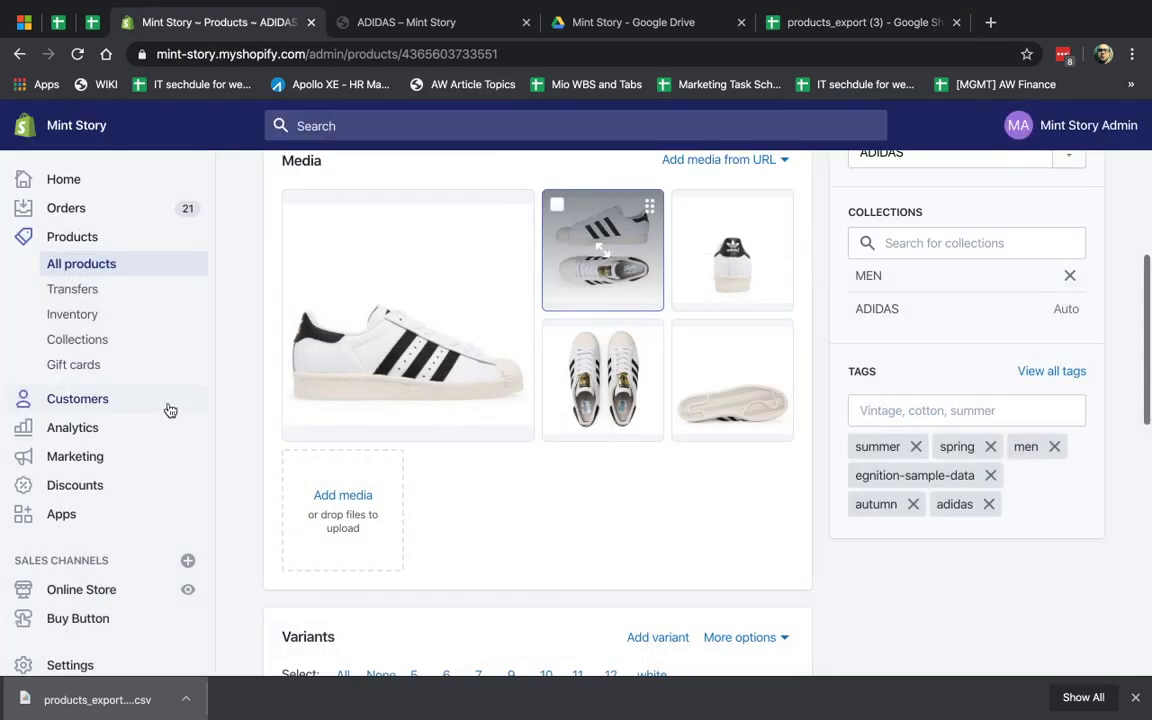
scroll(431, 500, "down", 3)
scroll(430, 485, "down", 10)
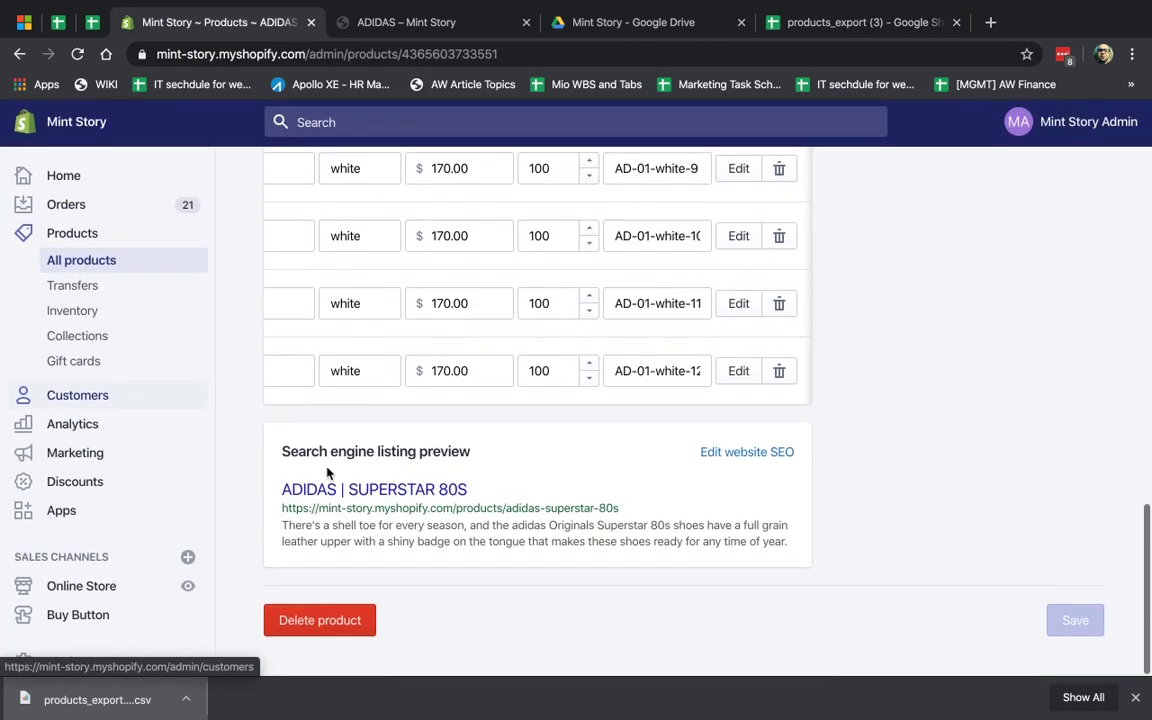
left_click(770, 456)
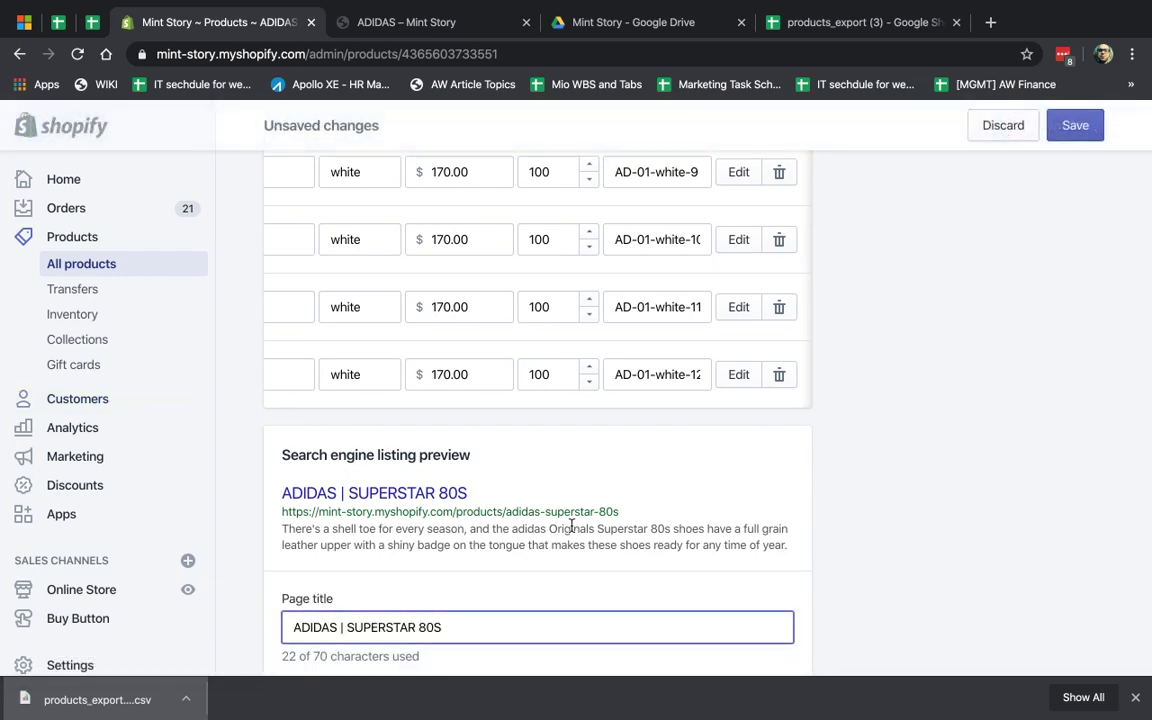
scroll(512, 472, "down", 2)
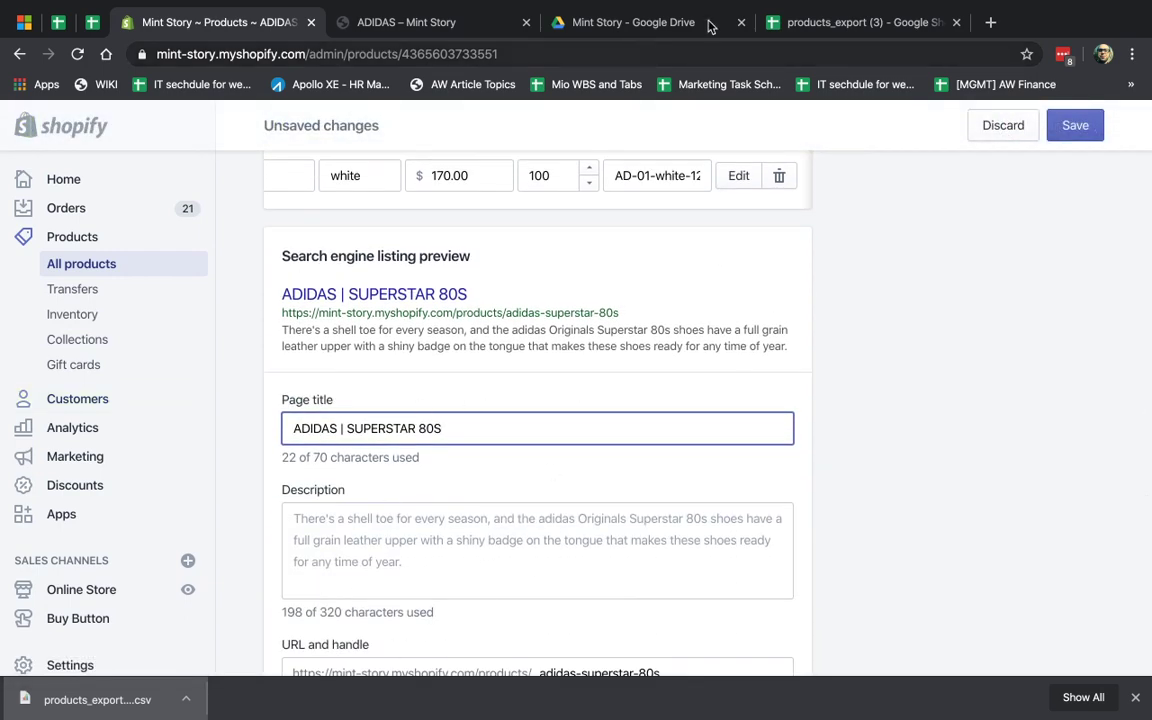
left_click(818, 22)
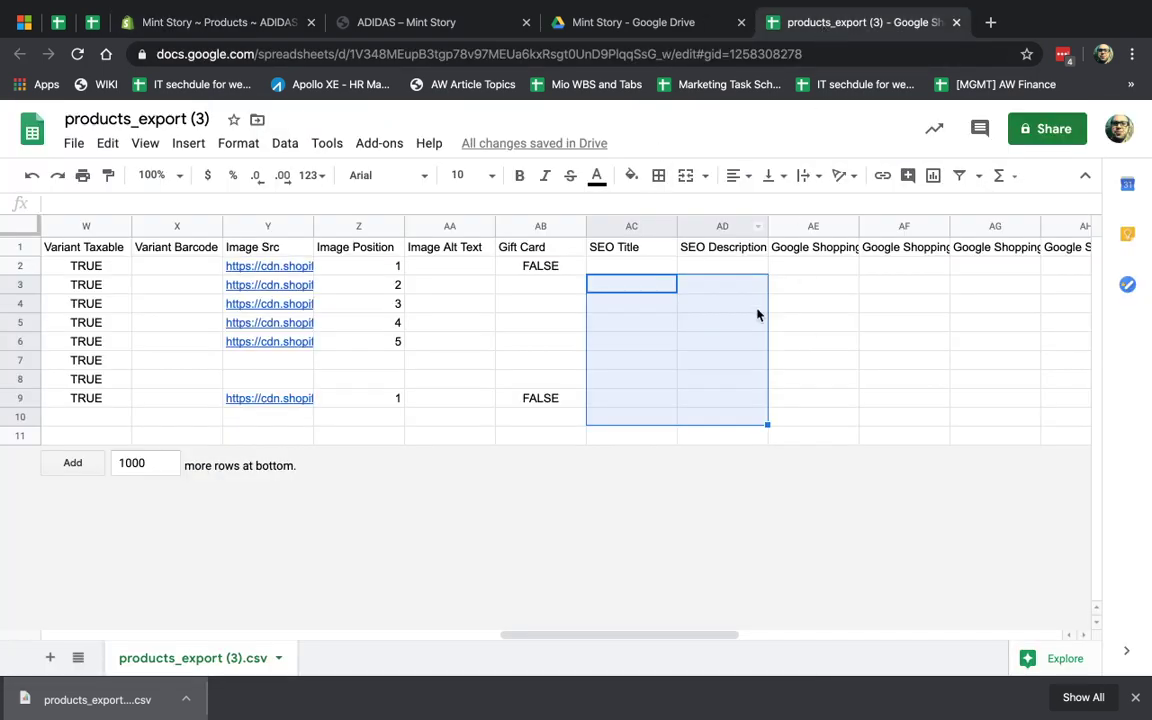
scroll(757, 315, "right", 4)
left_click_drag(449, 249, 1033, 362)
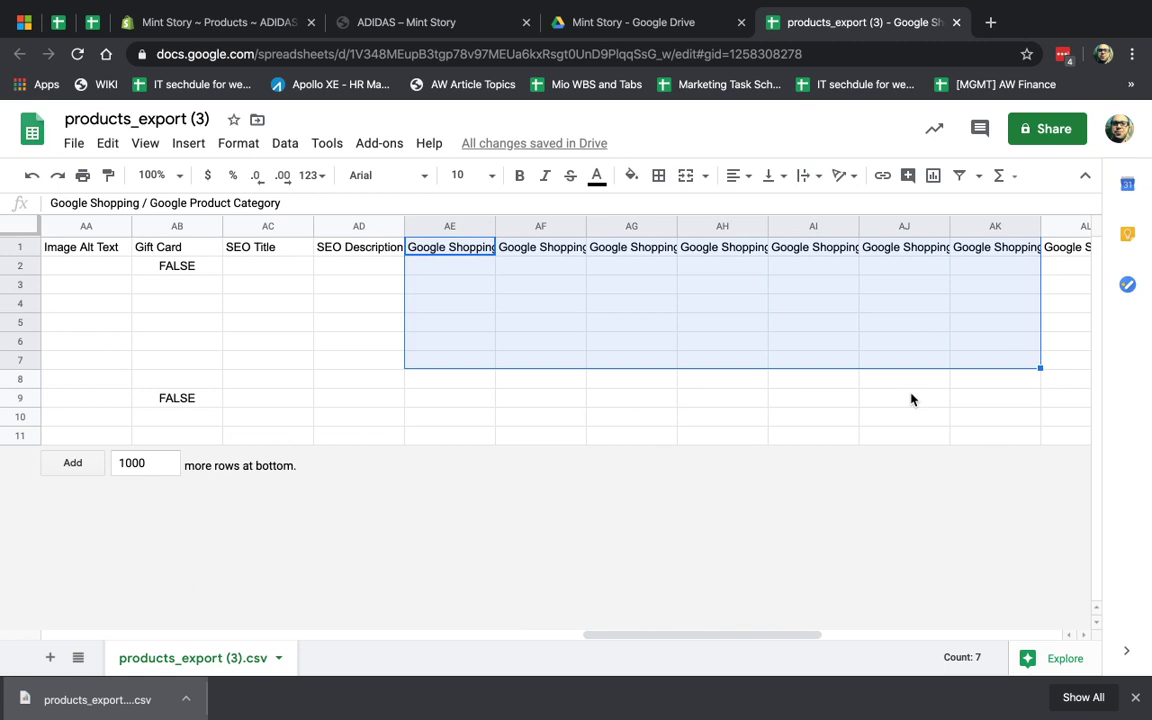
left_click(272, 24)
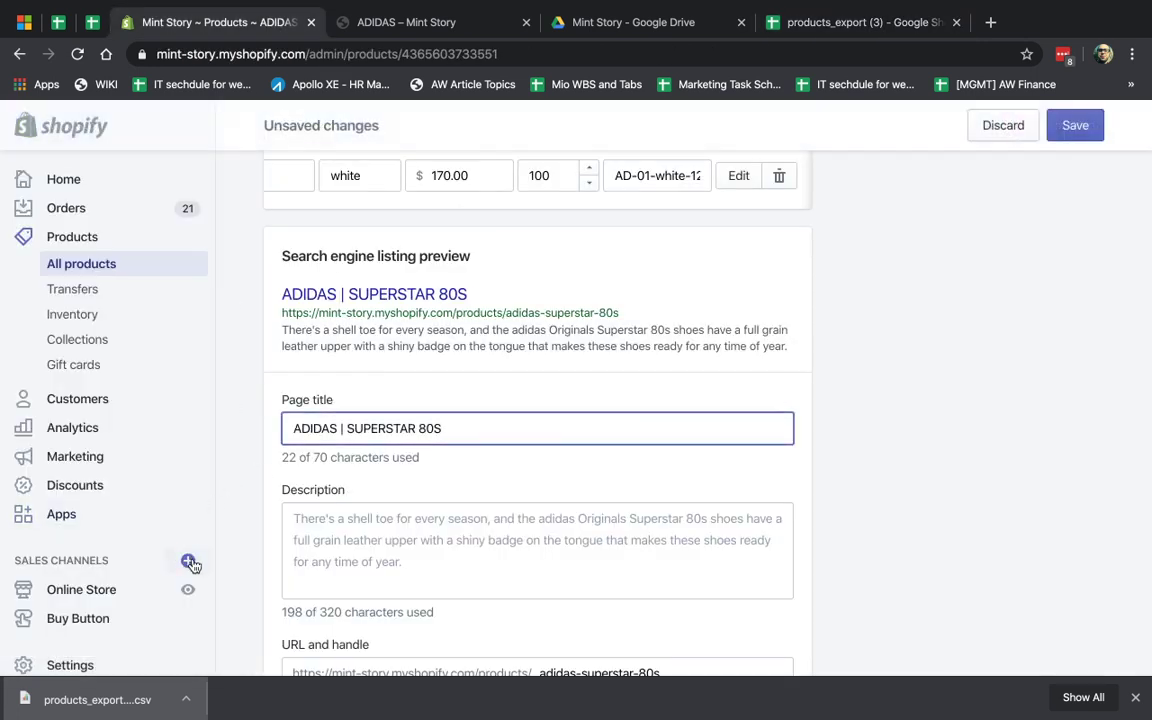
left_click(765, 26)
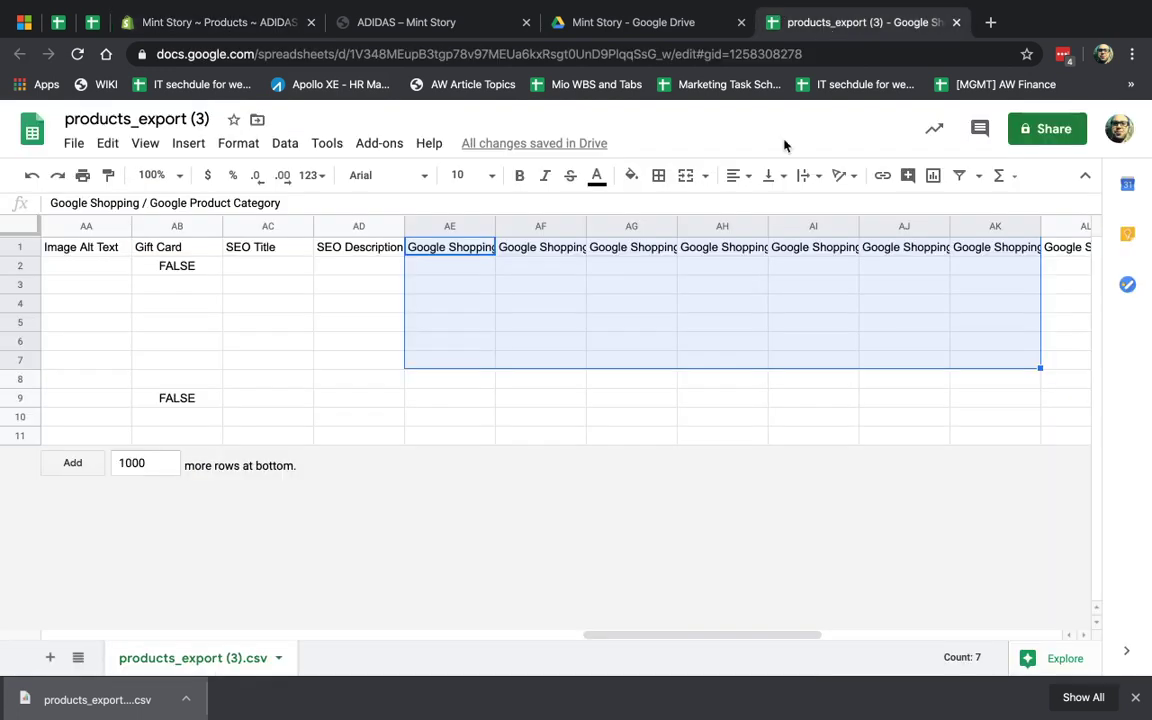
left_click(728, 310)
left_click_drag(398, 290, 782, 368)
left_click(781, 368)
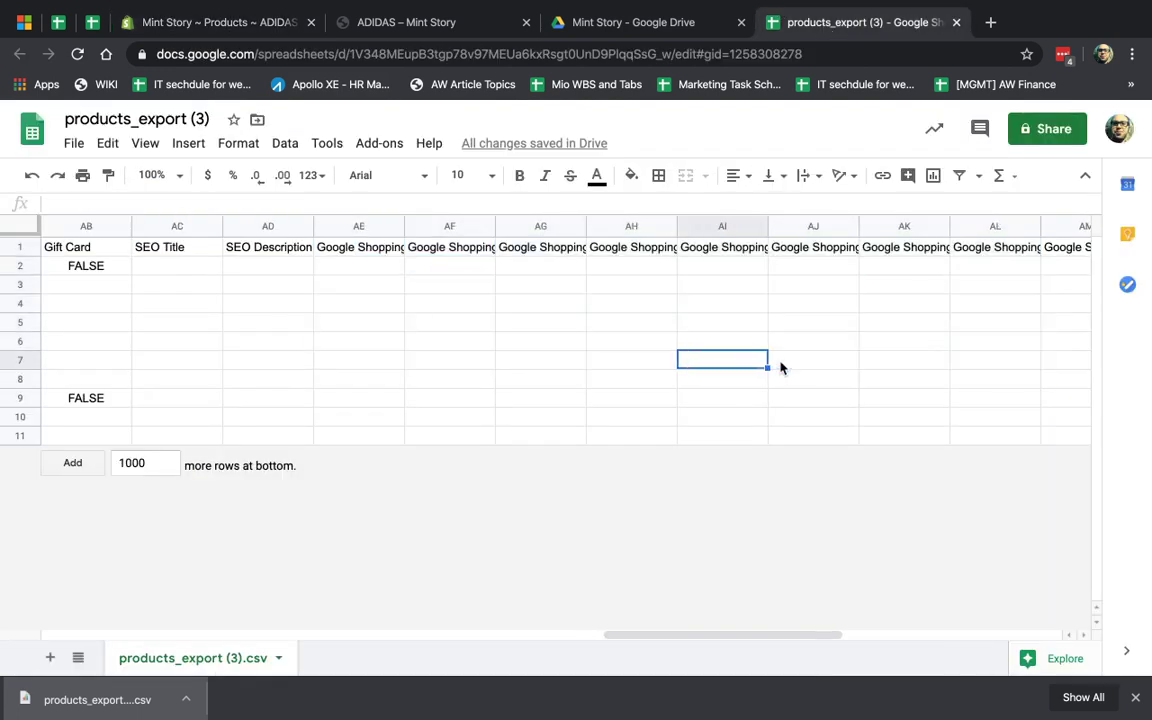
scroll(781, 368, "right", 10)
mouse_move(540, 266)
left_mouse_down()
mouse_move(630, 287)
mouse_move(674, 405)
left_mouse_up()
left_click(772, 386)
Scroll across the sheet, inspecting the Adidas sticker row and the Superstar variant rows.
scroll(752, 299, "left", 15)
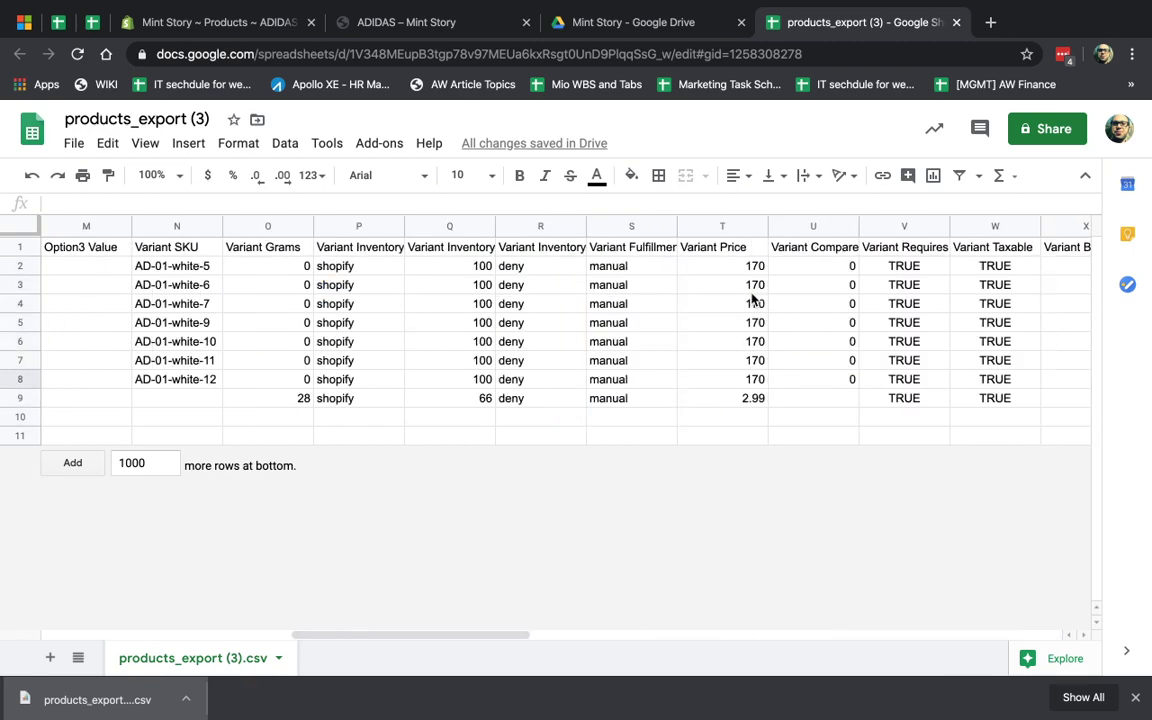
scroll(752, 299, "left", 8)
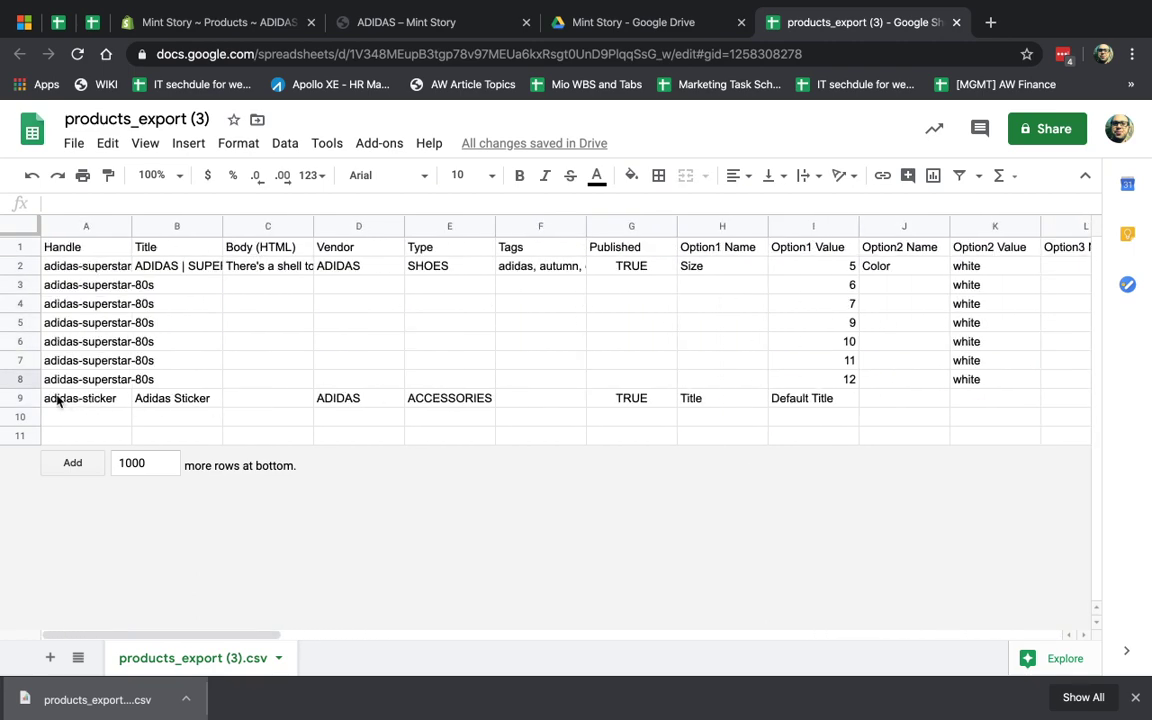
left_click(19, 398)
left_click(115, 285)
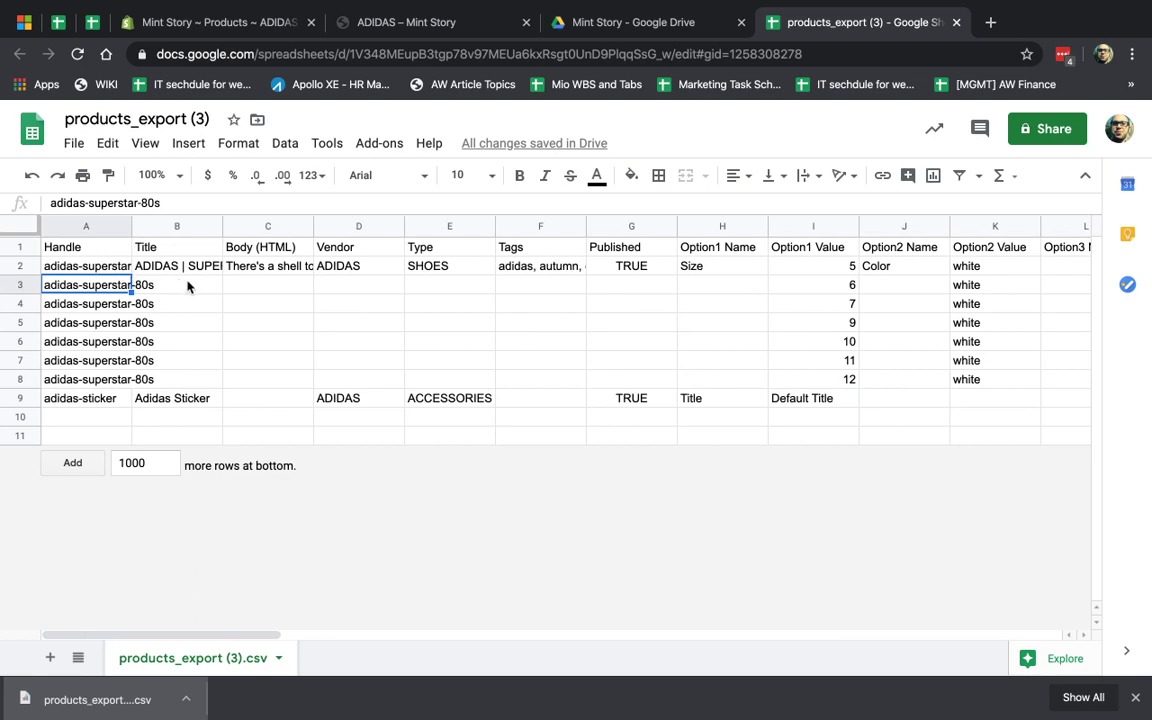
left_click_drag(187, 287, 694, 334)
left_click(694, 334)
scroll(694, 334, "right", 5)
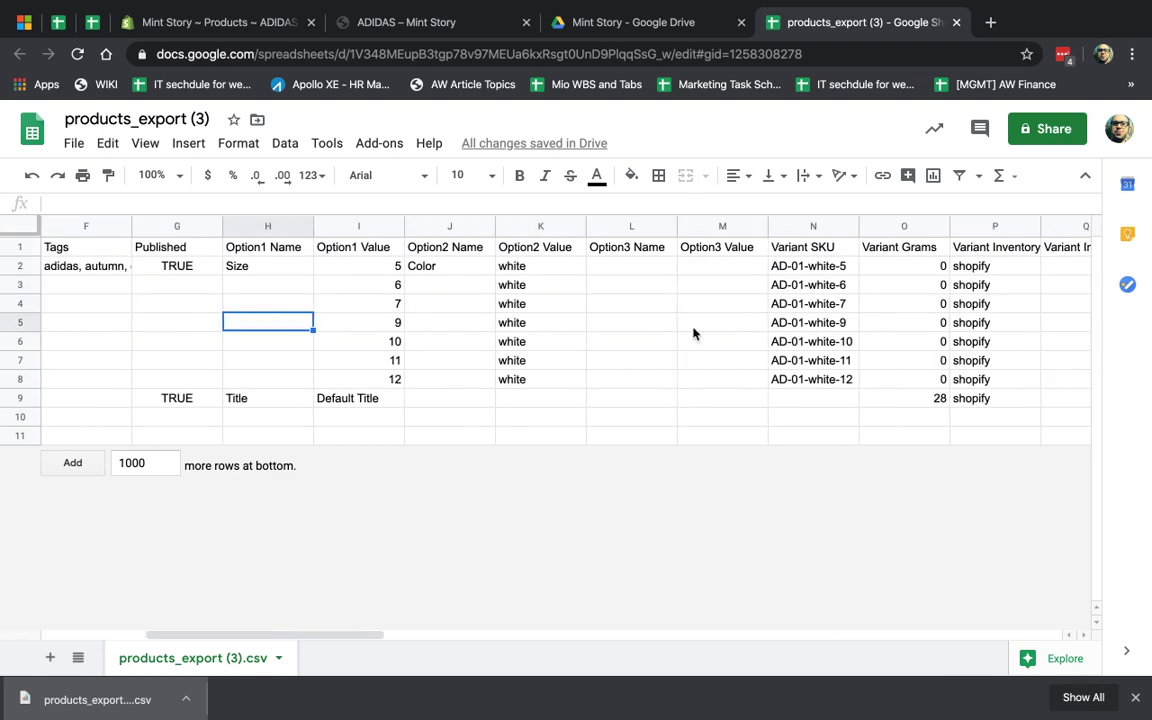
scroll(694, 334, "right", 2)
scroll(694, 334, "right", 4)
scroll(694, 334, "right", 2)
scroll(694, 334, "right", 4)
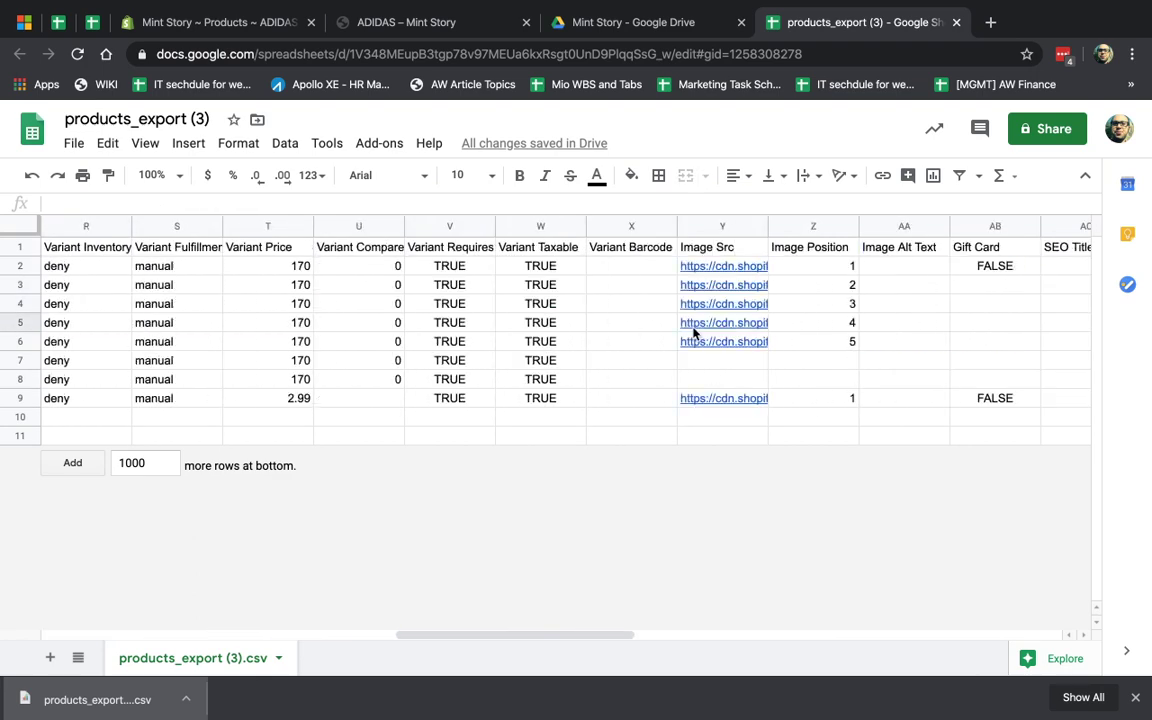
scroll(694, 334, "right", 6)
scroll(694, 334, "right", 5)
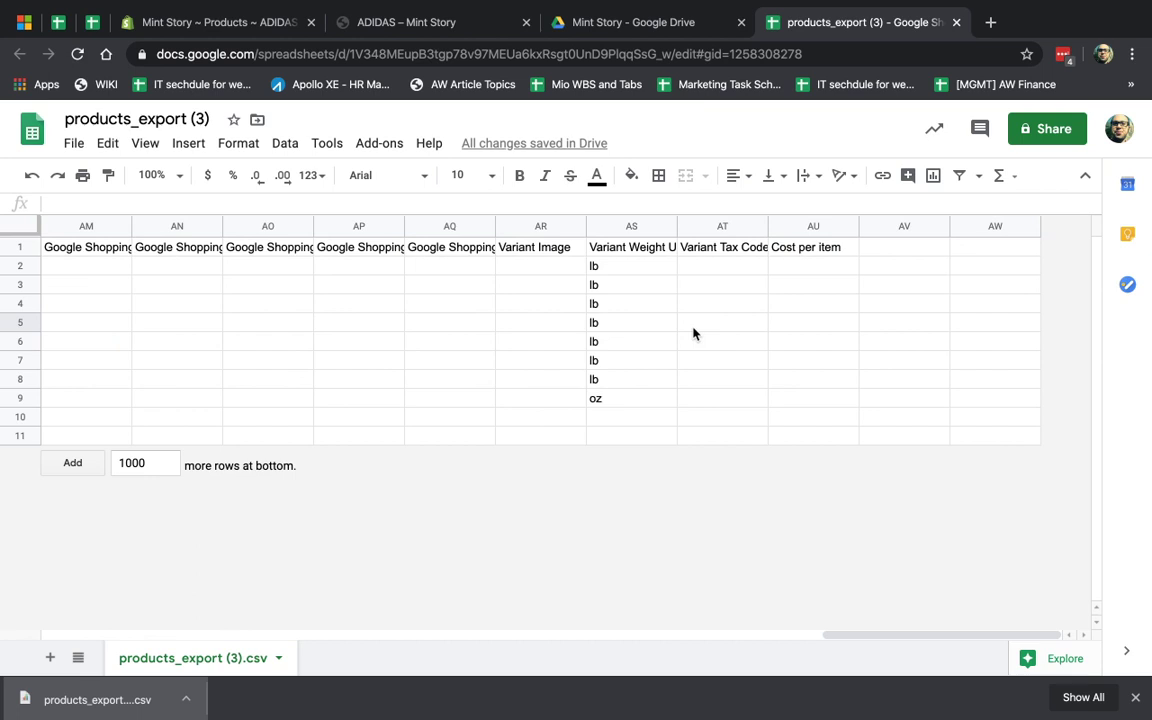
scroll(526, 369, "left", 15)
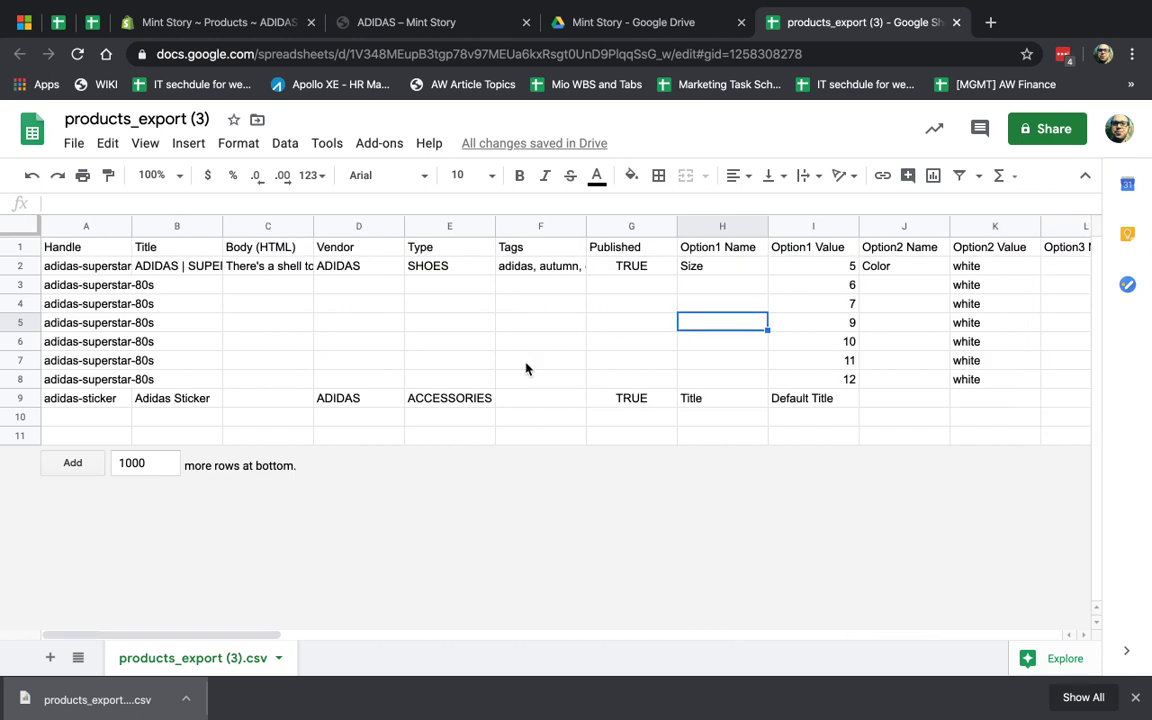
Copy the Adidas Sticker row 9 into empty row 11.
left_click(92, 405)
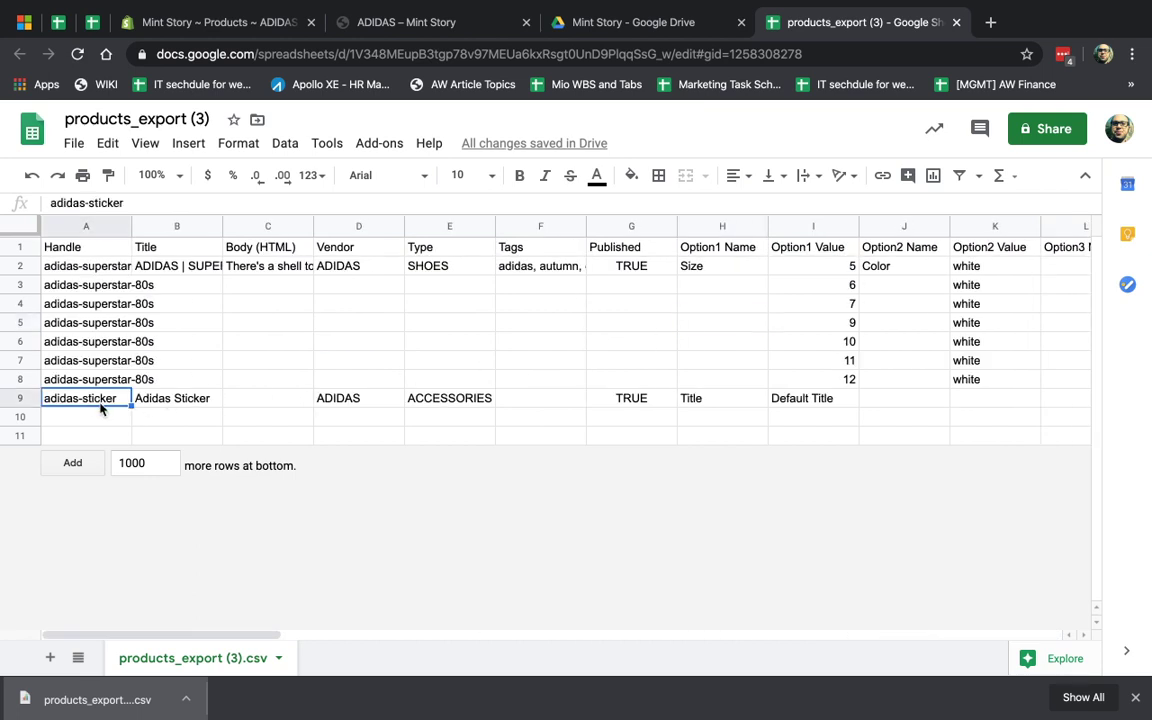
left_click(20, 398)
key("ctrl+c")
left_click(86, 432)
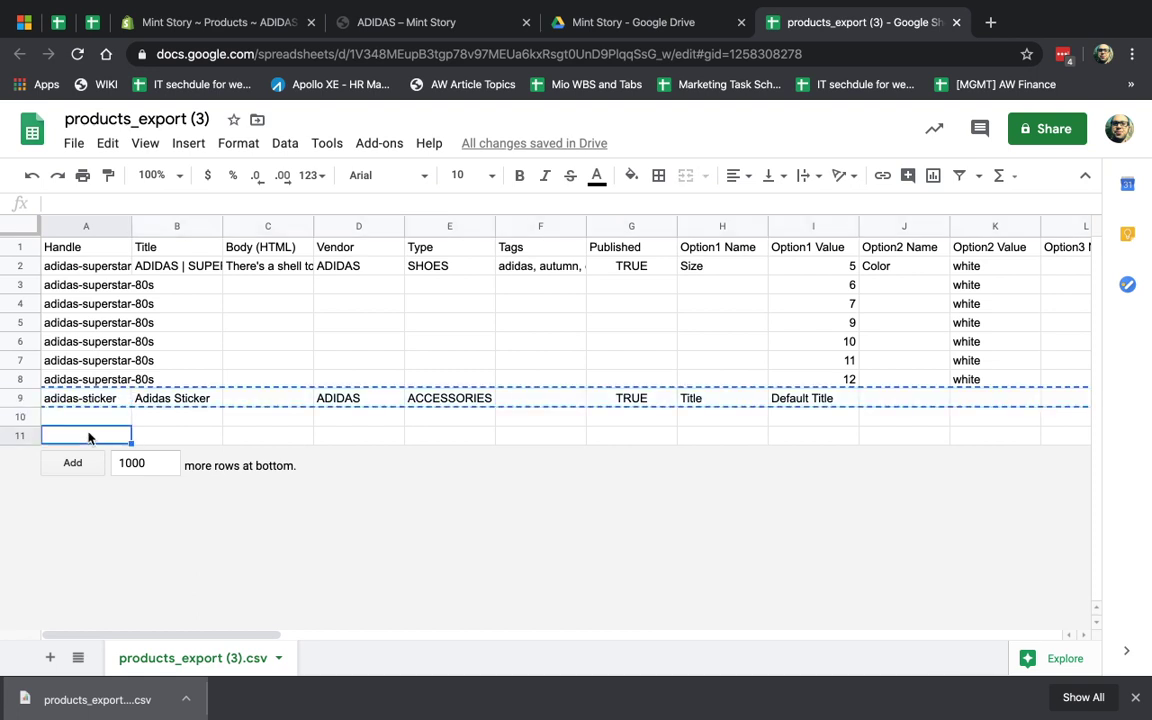
key("ctrl+v")
Set the new row's handle to fake-sticker and its title to Fake Sticker.
left_click(102, 440)
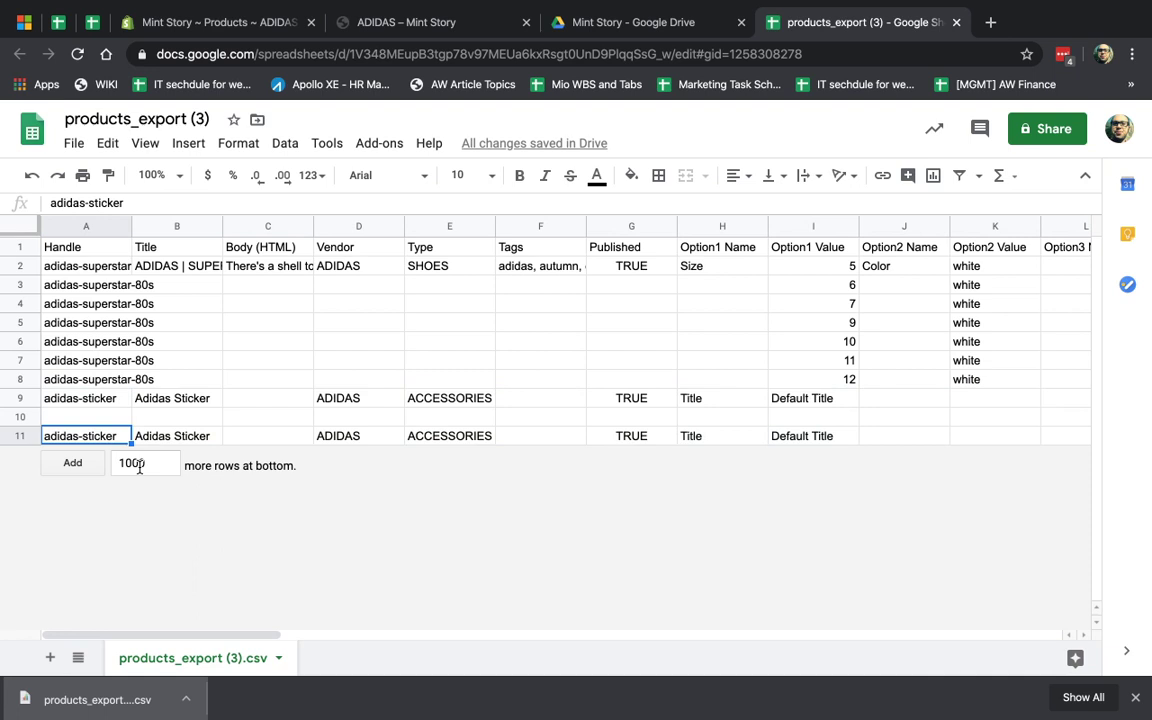
type("fake-sticke")
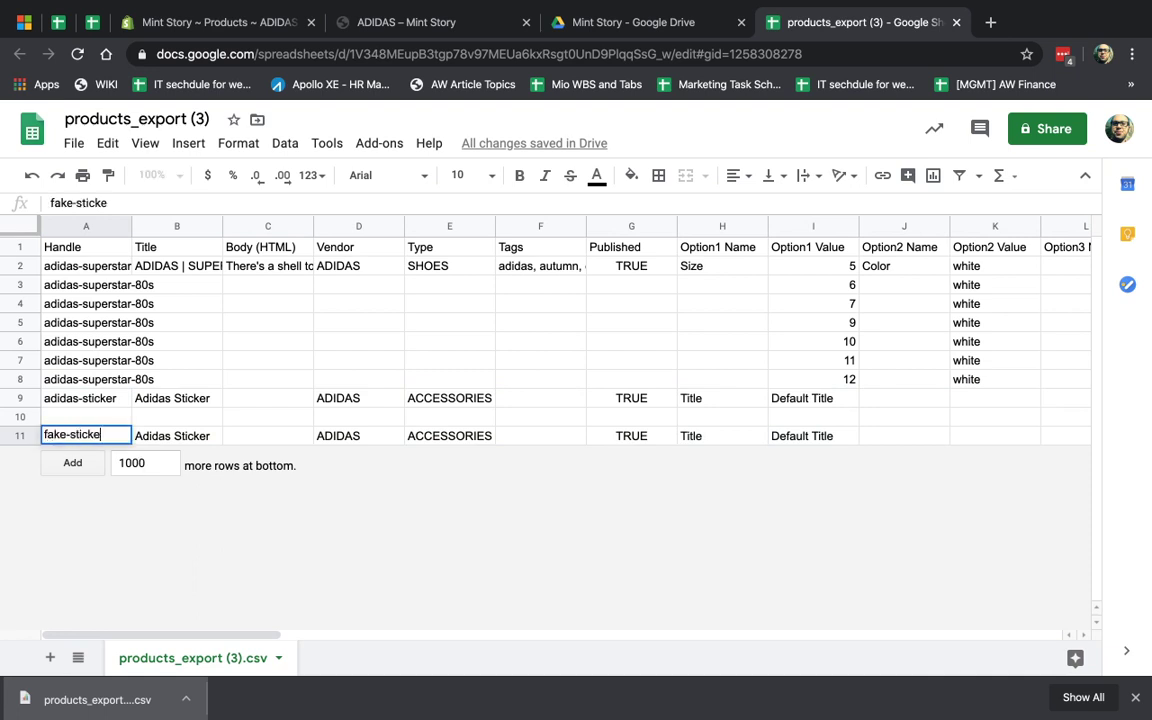
left_click(181, 440)
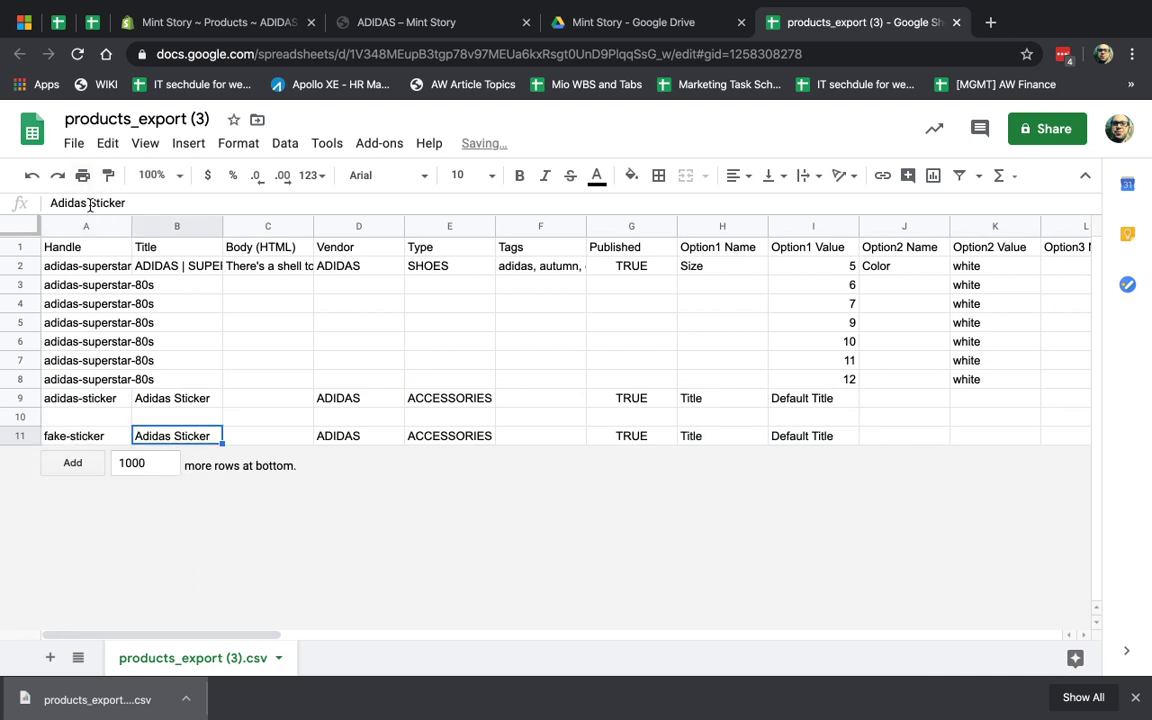
double_click(90, 203)
double_click(68, 203)
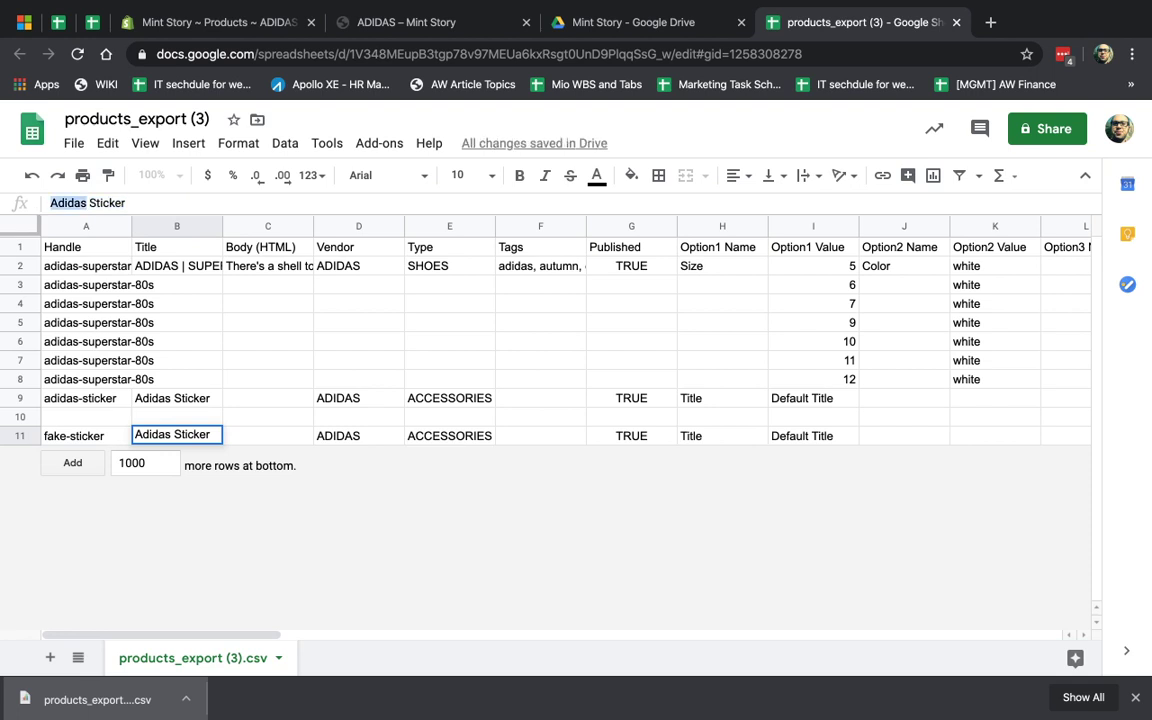
type("Fake")
key("Return")
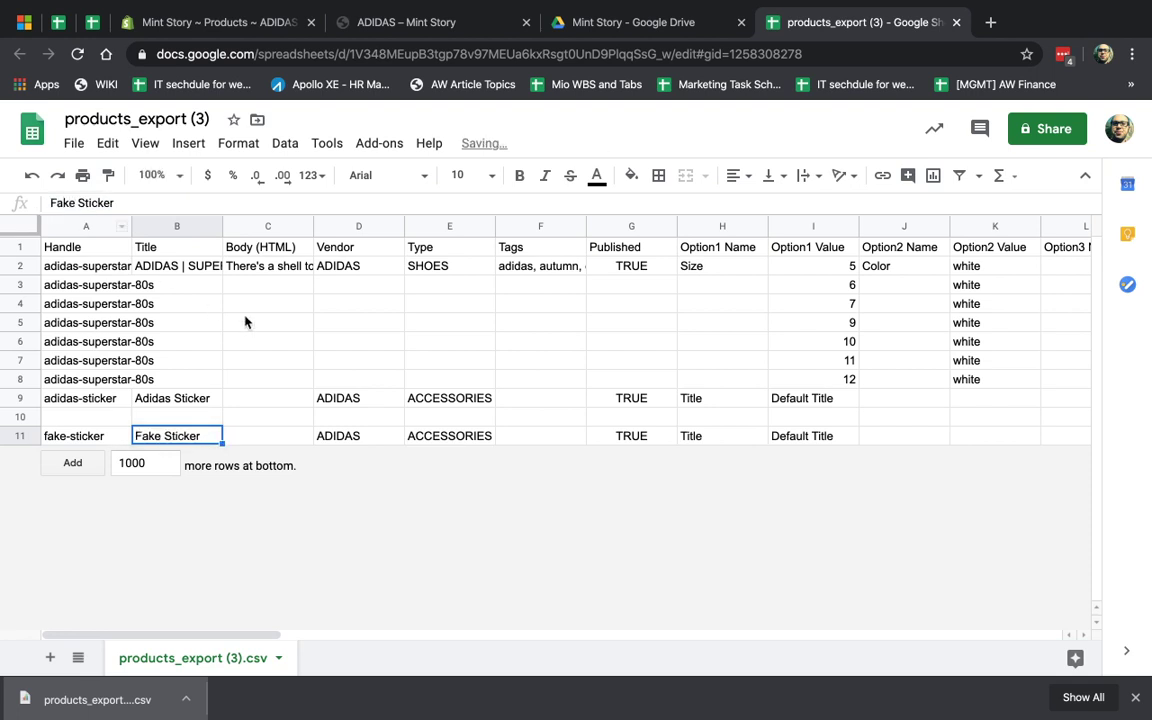
Give the new row the description 'this is a test description'.
left_click(348, 438)
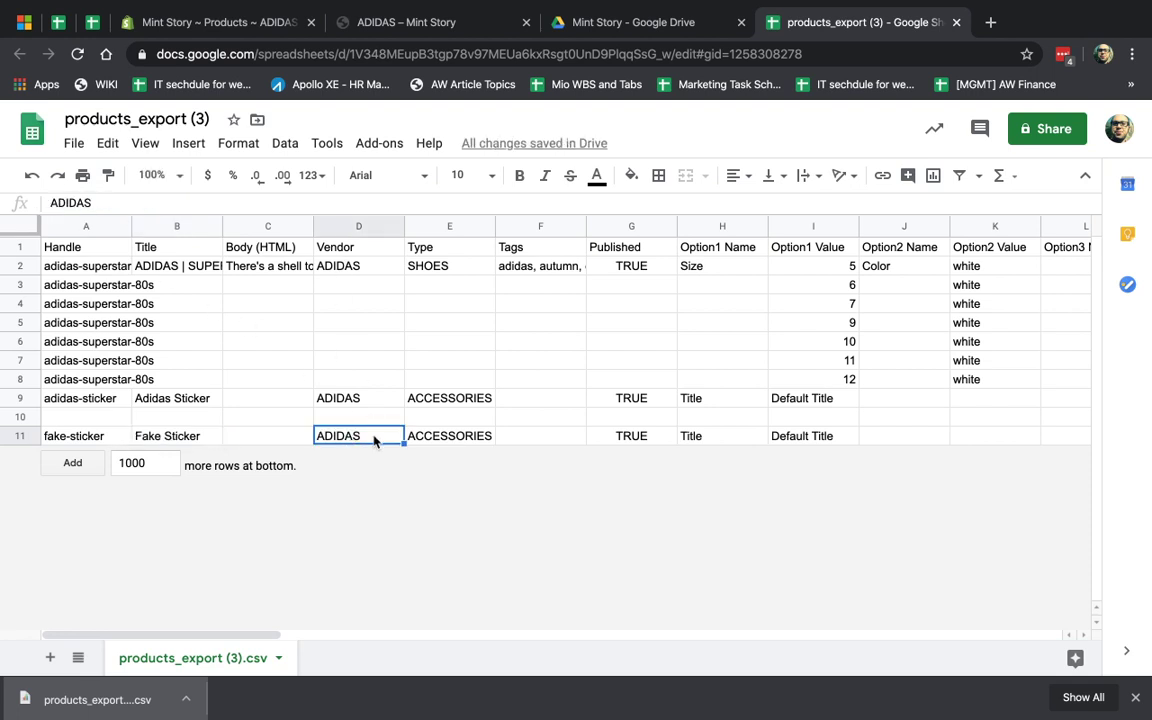
left_click(273, 436)
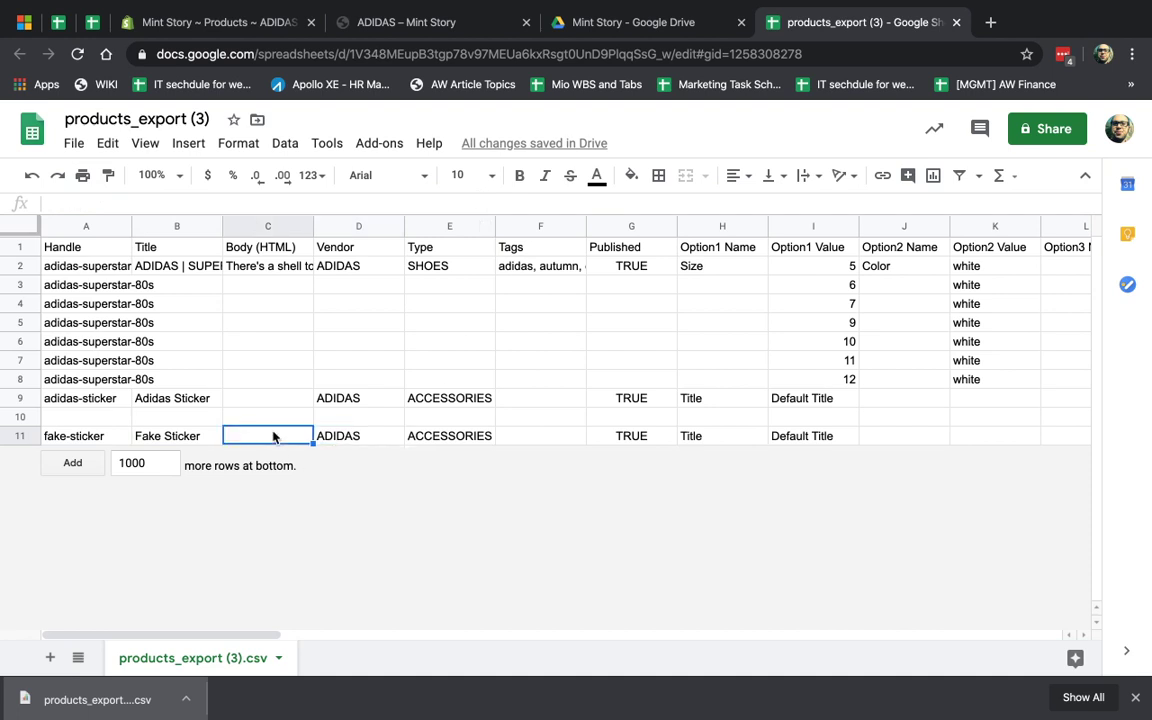
type("this is a test des")
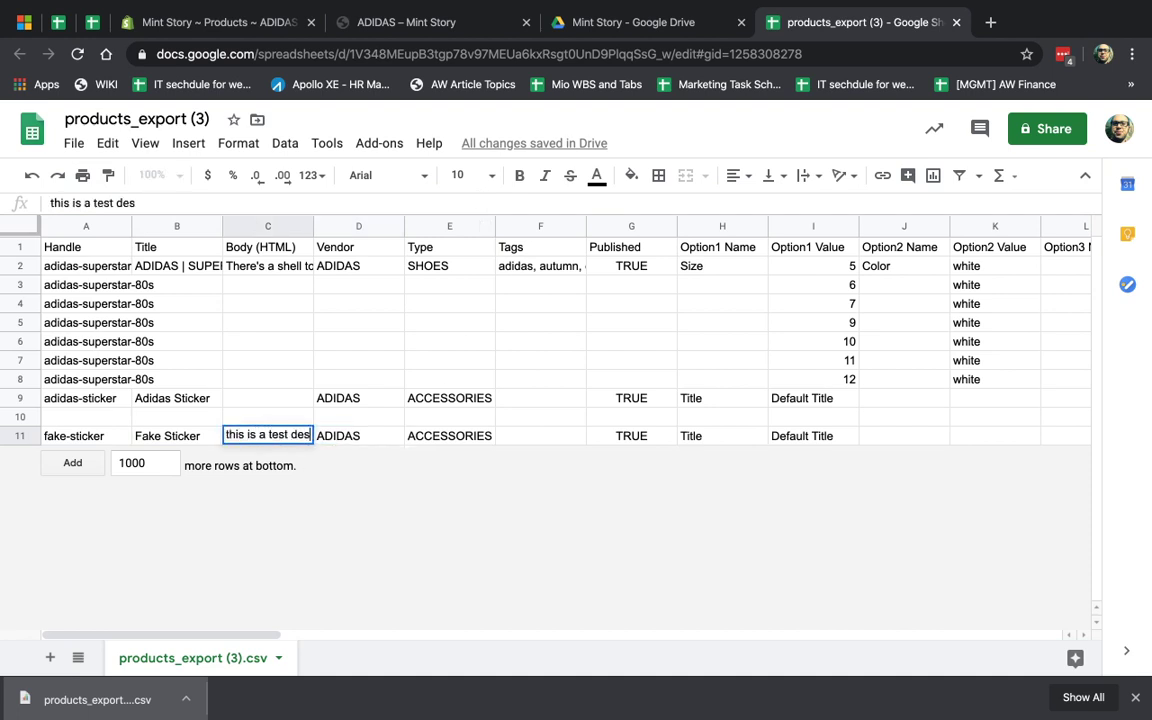
type("cription")
key("Return")
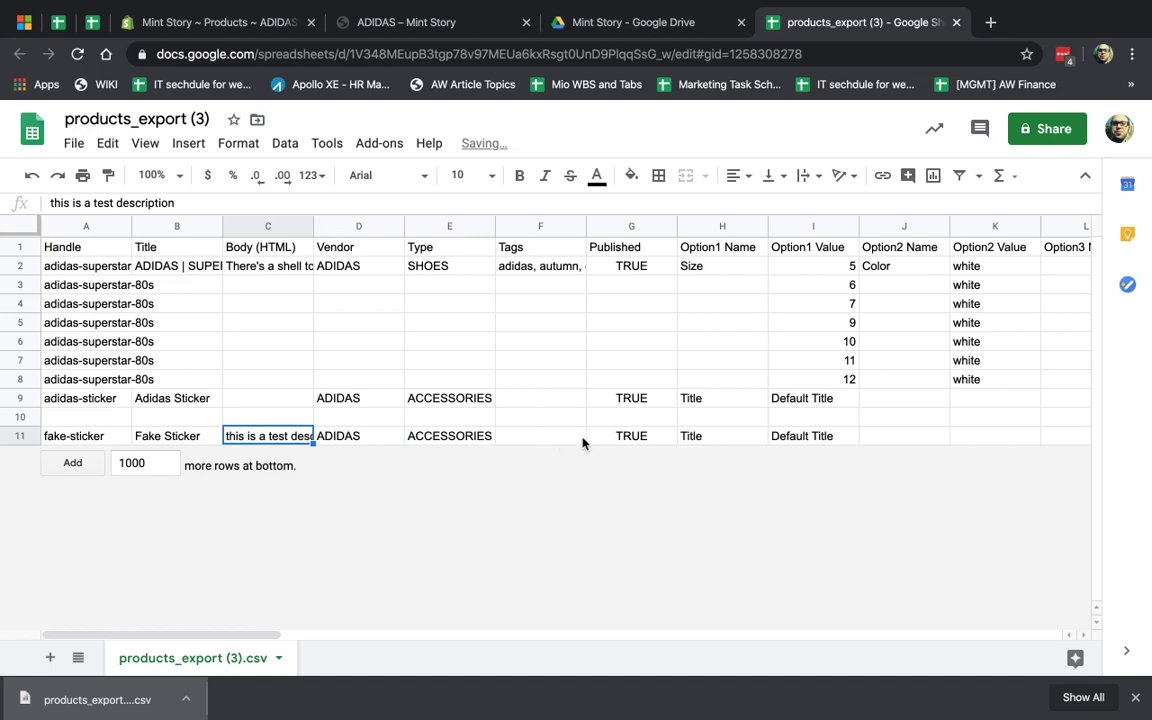
Set the new row's inventory quantity to 981.
left_click_drag(717, 444, 828, 442)
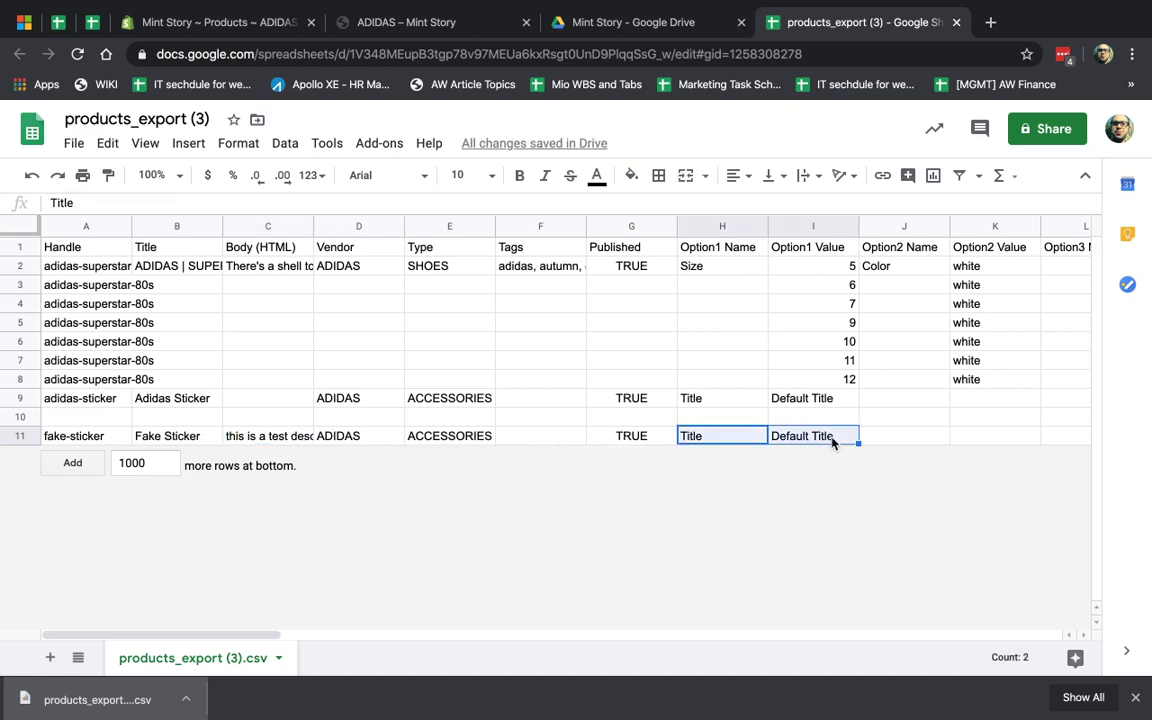
scroll(913, 440, "right", 4)
scroll(913, 440, "right", 4)
scroll(913, 440, "right", 1)
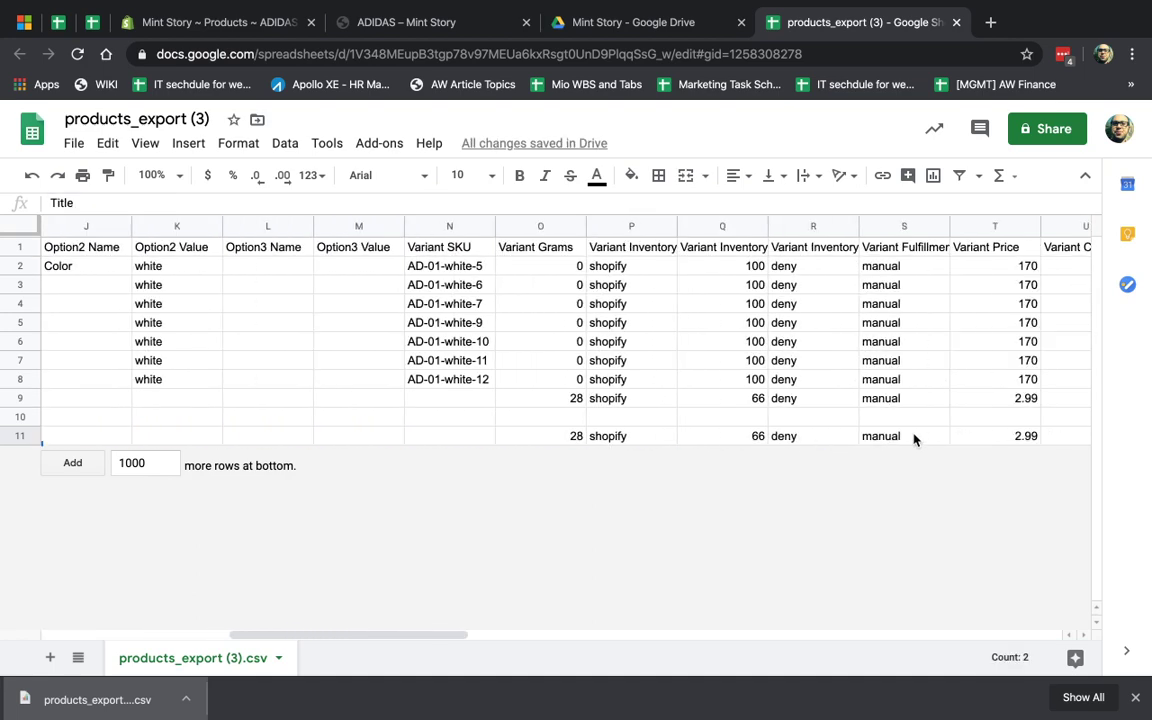
scroll(900, 440, "right", 2)
left_click(368, 446)
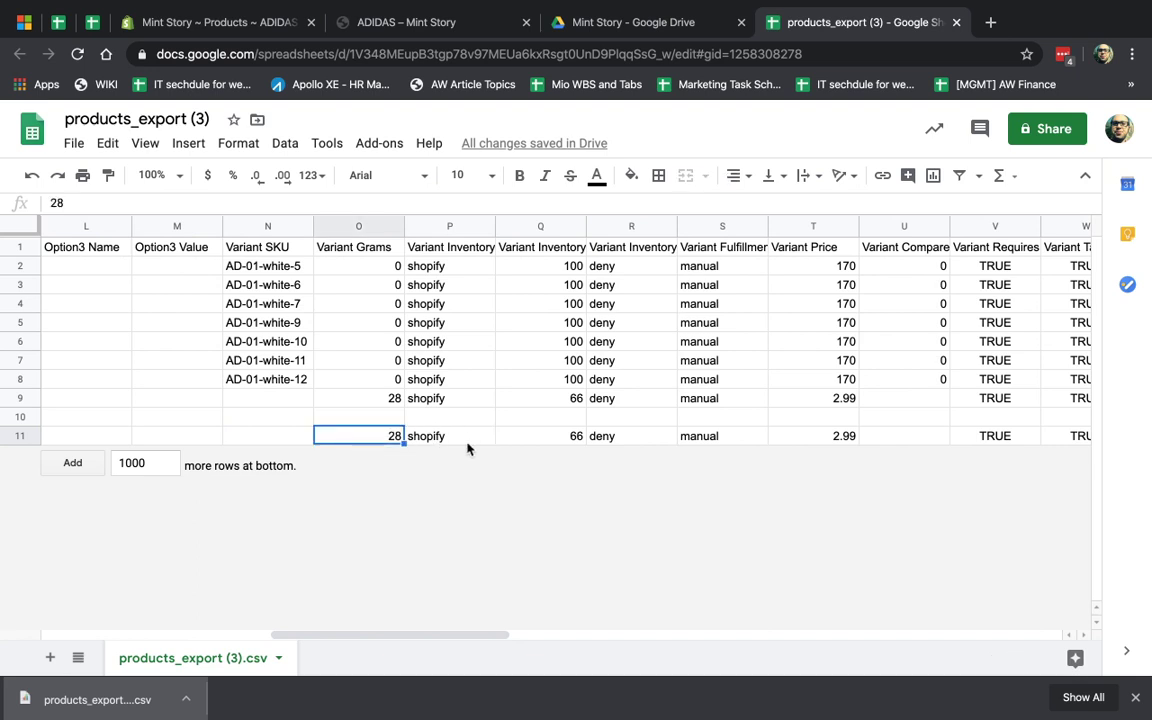
scroll(578, 437, "right", 1)
left_click(446, 441)
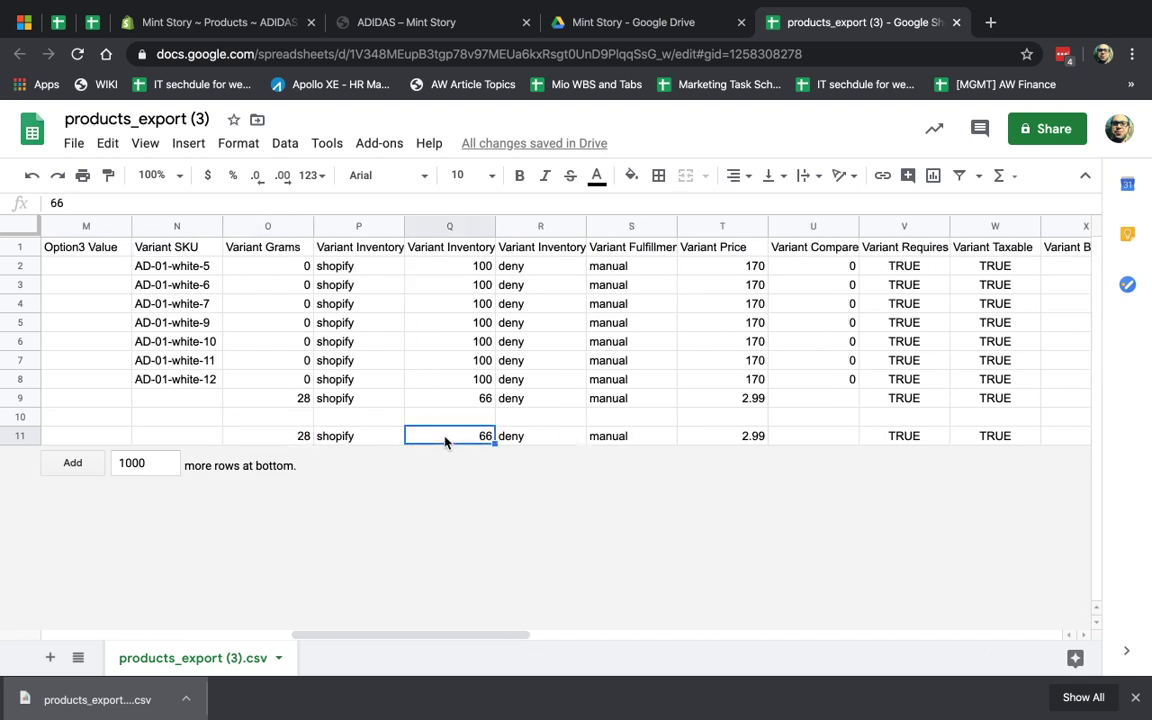
type("981")
left_click(515, 437)
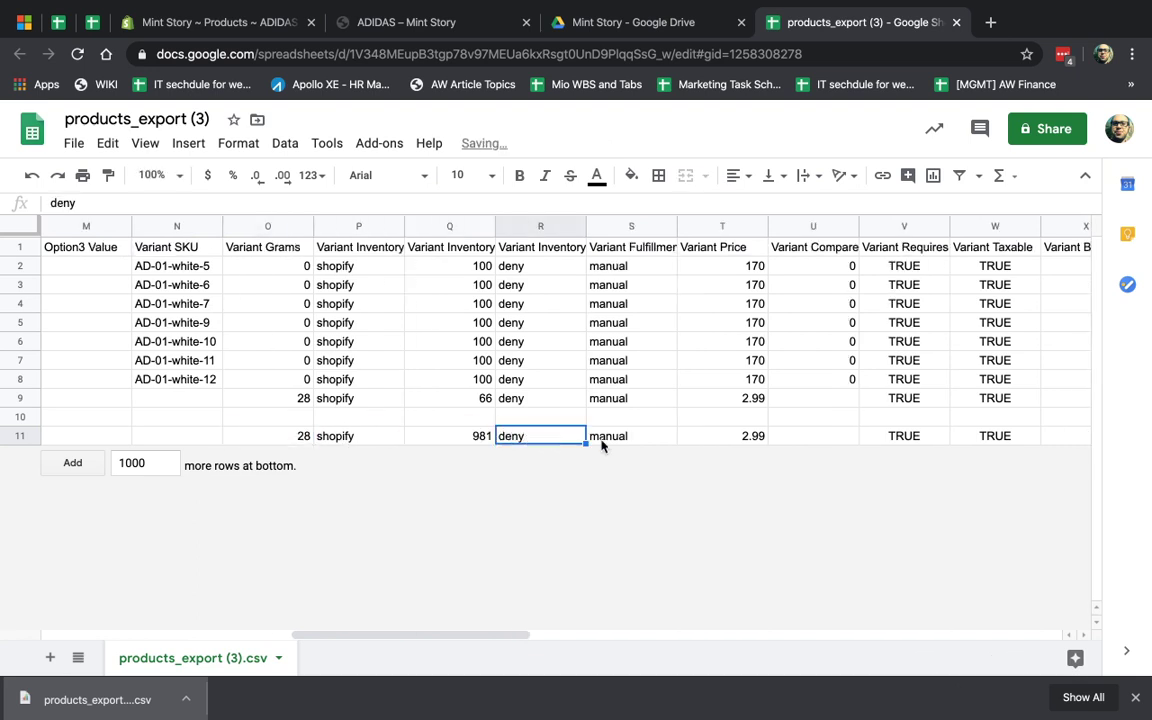
Set the new row's variant price to 3.95.
scroll(610, 447, "right", 2)
left_click(559, 441)
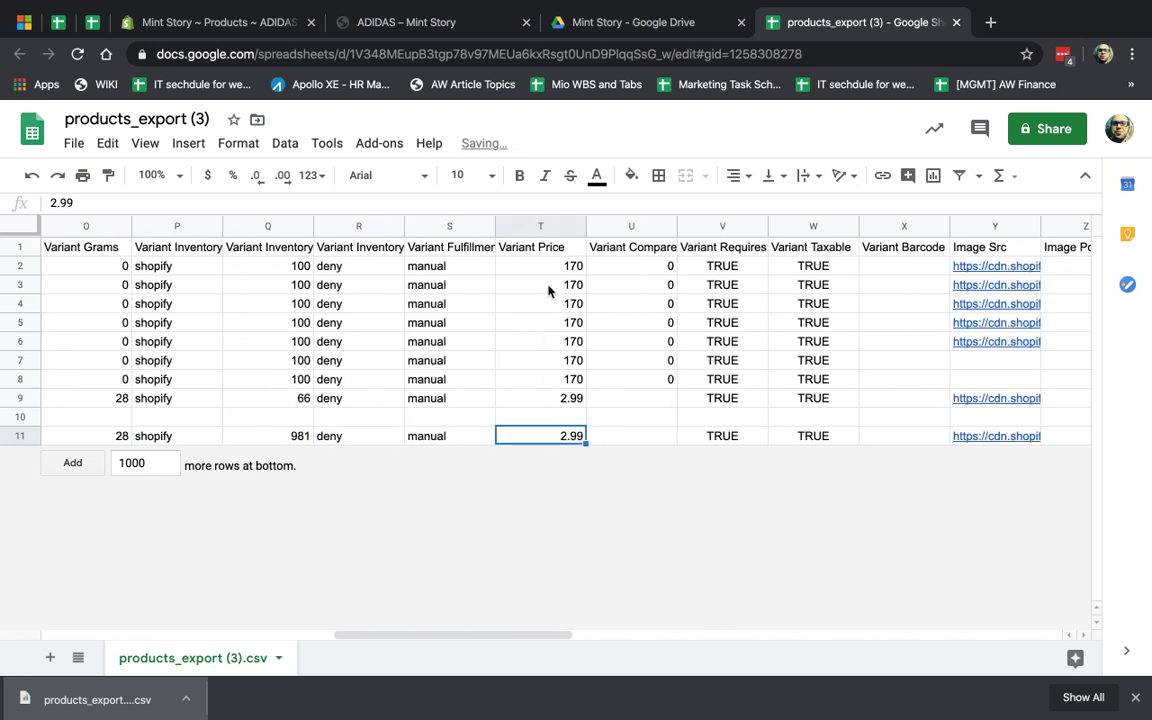
left_click(540, 226)
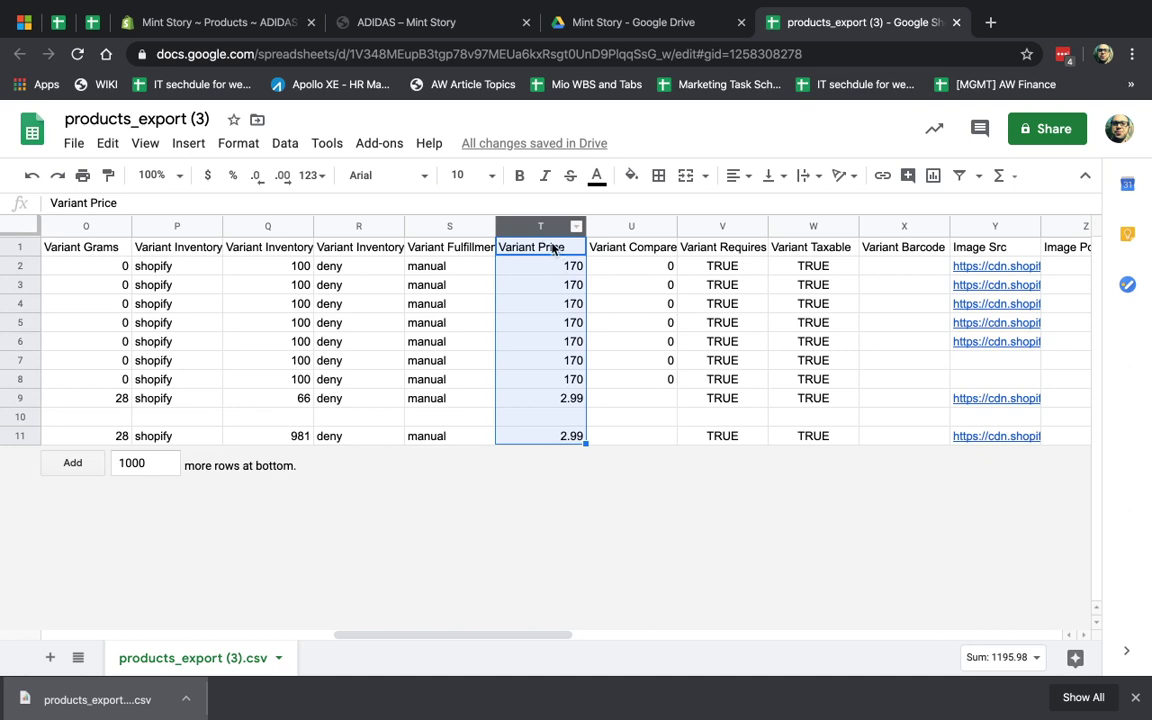
left_click(564, 442)
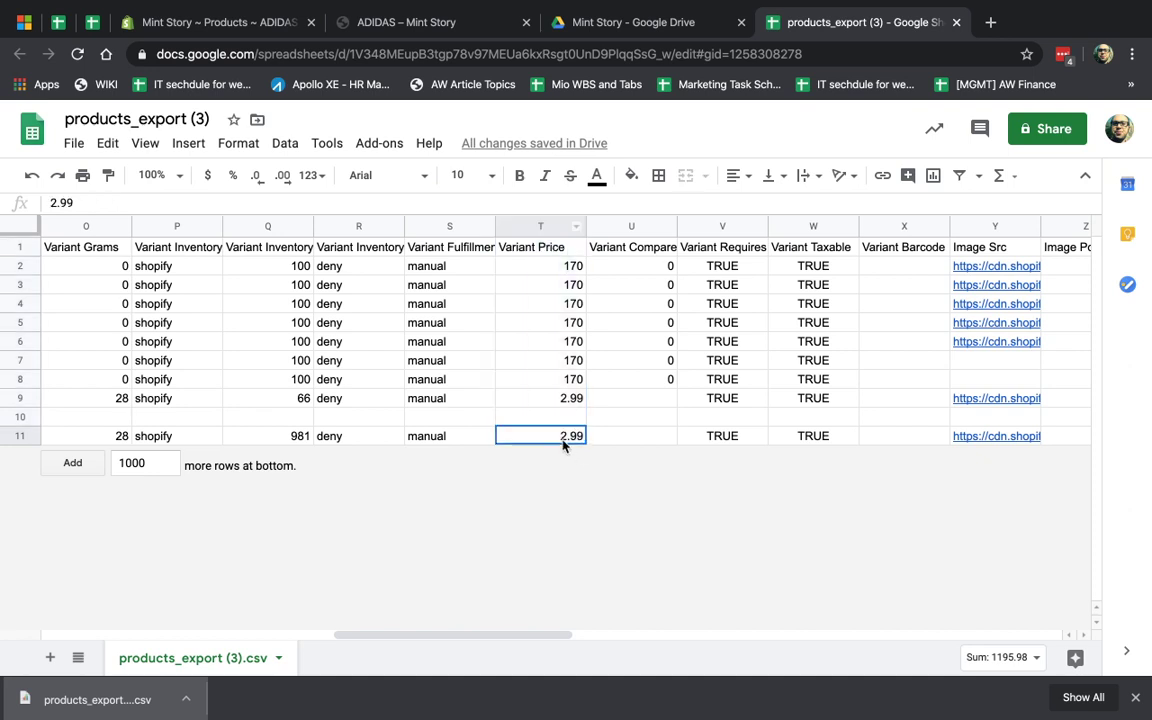
type("3.")
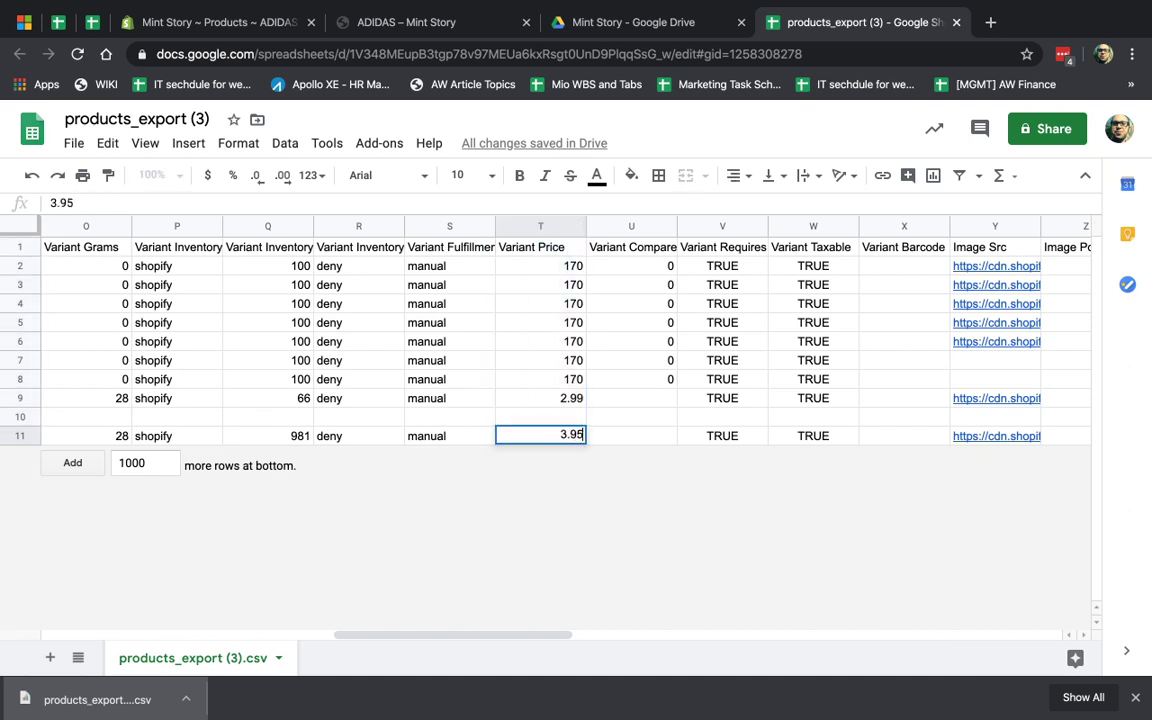
key("Return")
scroll(745, 445, "right", 1)
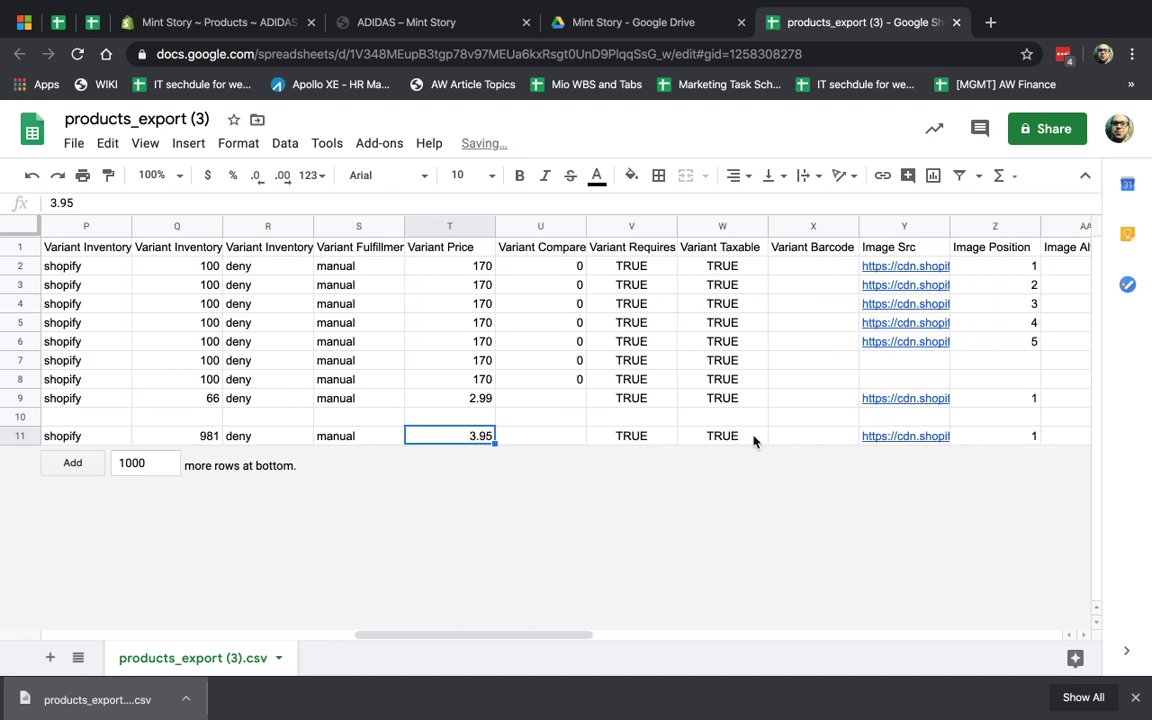
scroll(756, 442, "right", 1)
left_click(798, 440)
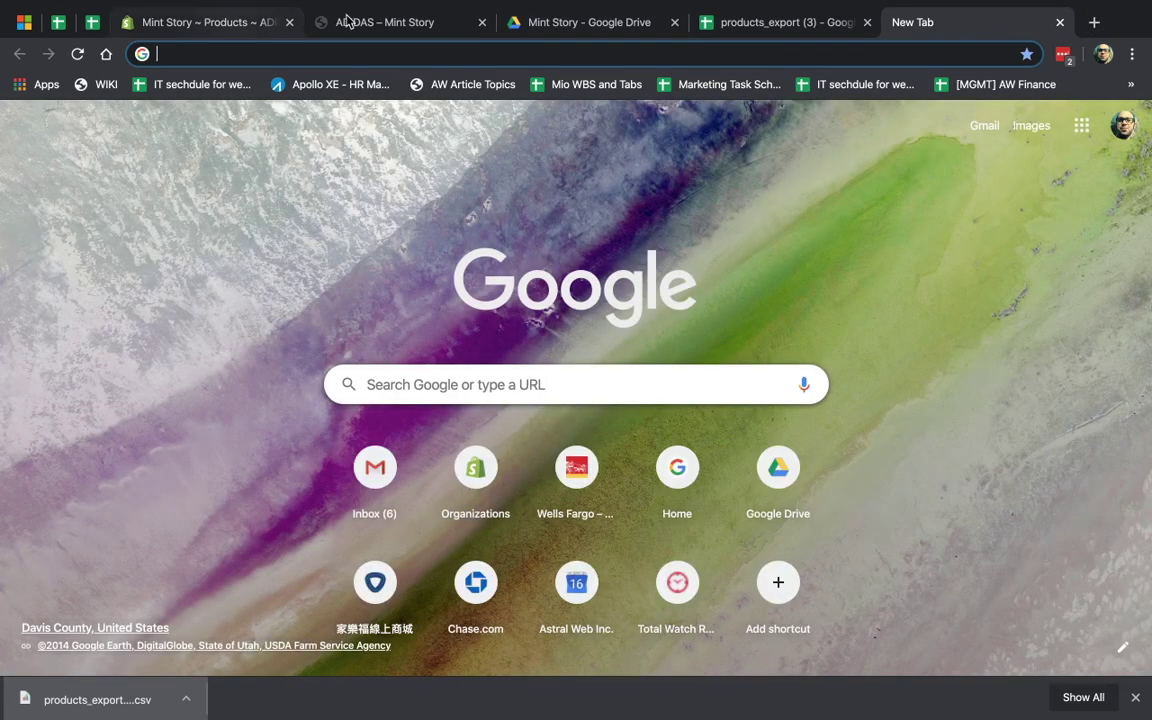
Look over the Shopify admin products page and the Adidas collection storefront page.
left_click(215, 22)
scroll(400, 150, "up", 5)
left_click(376, 22)
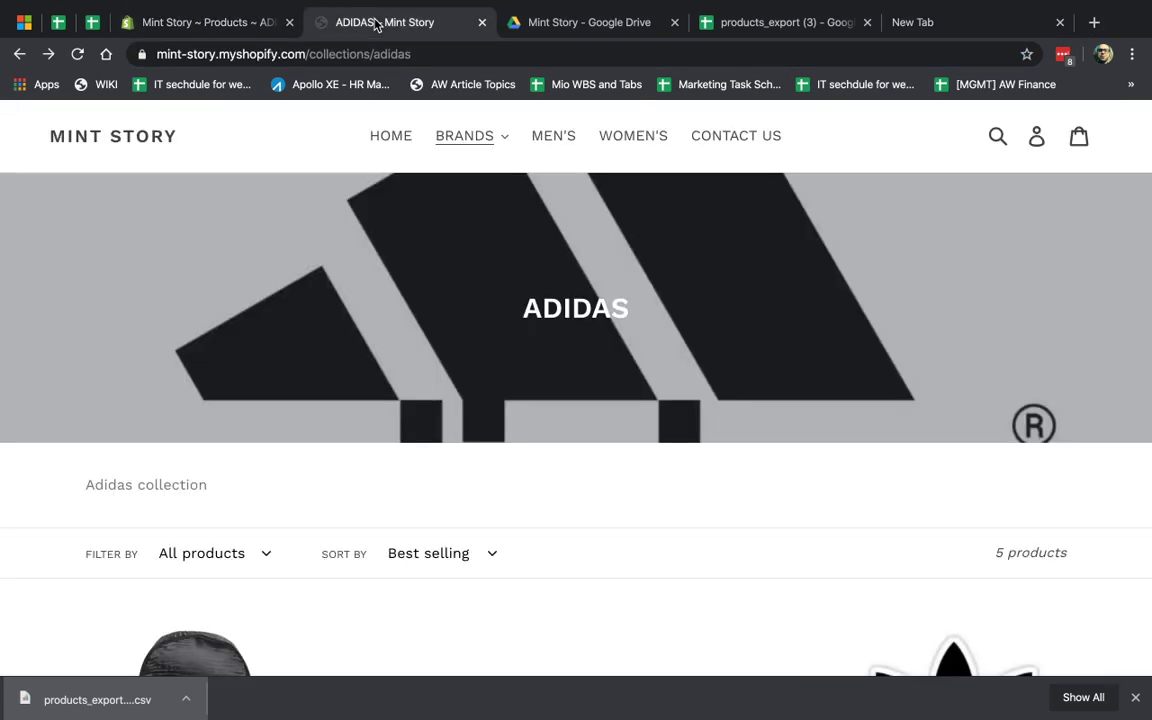
right_click(527, 270)
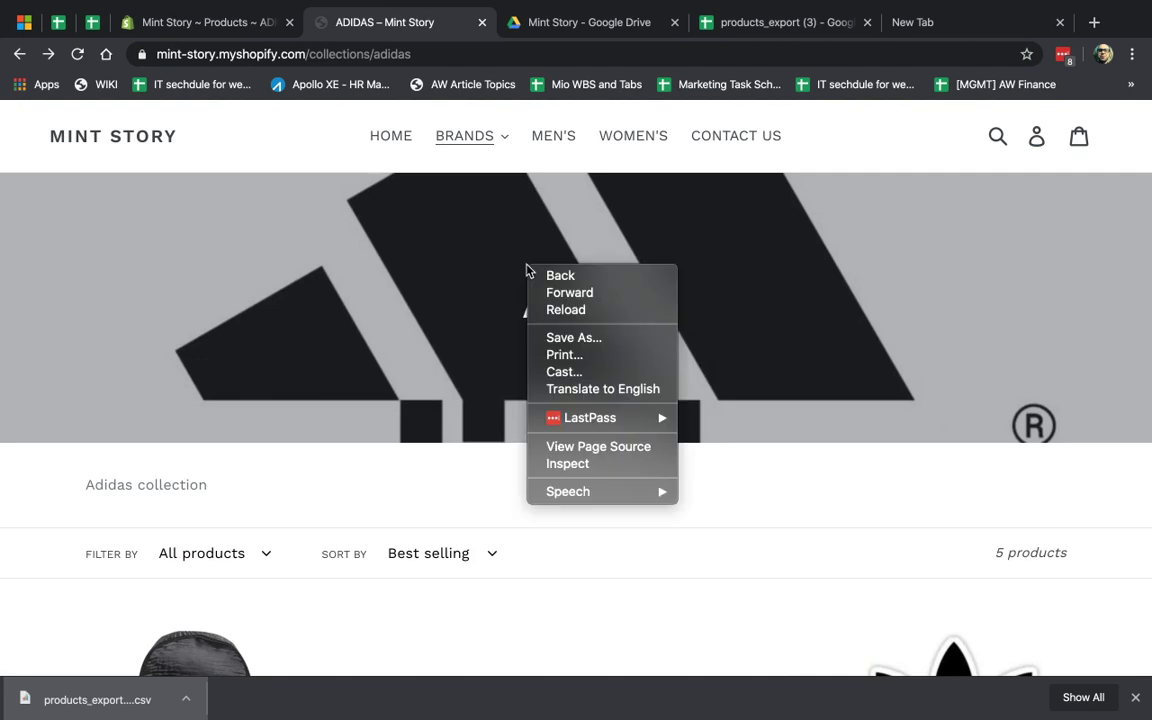
left_click(774, 338)
scroll(774, 338, "down", 5)
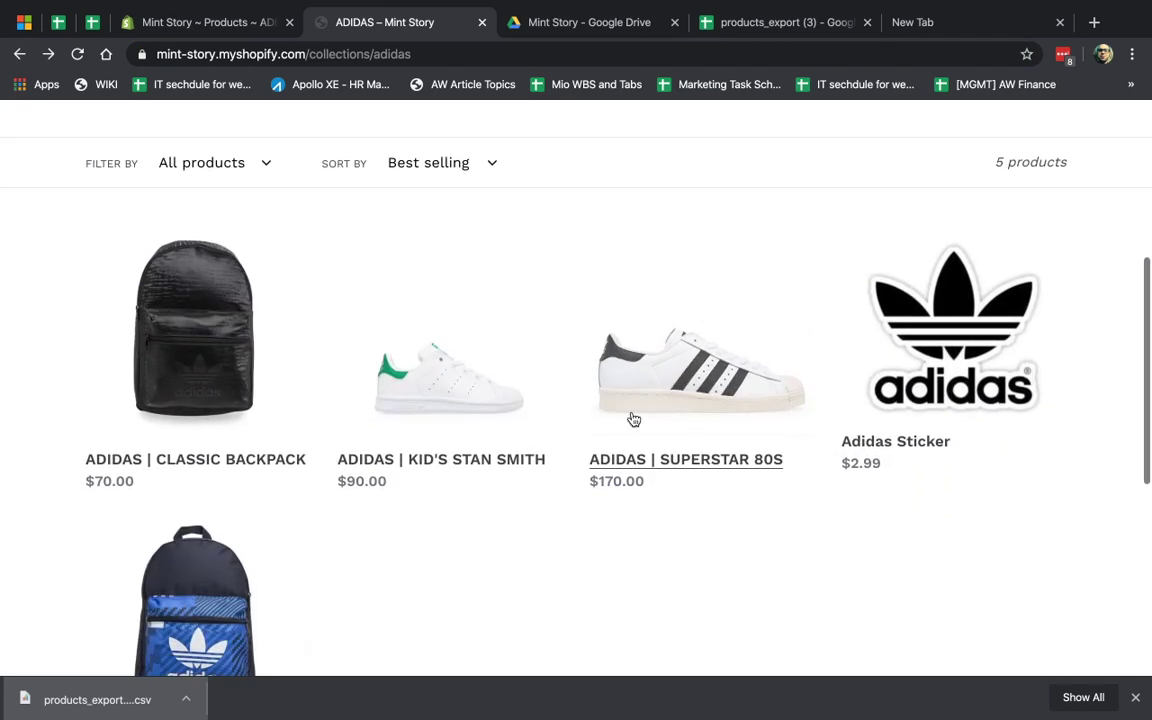
scroll(600, 380, "down", 3)
scroll(599, 453, "up", 5)
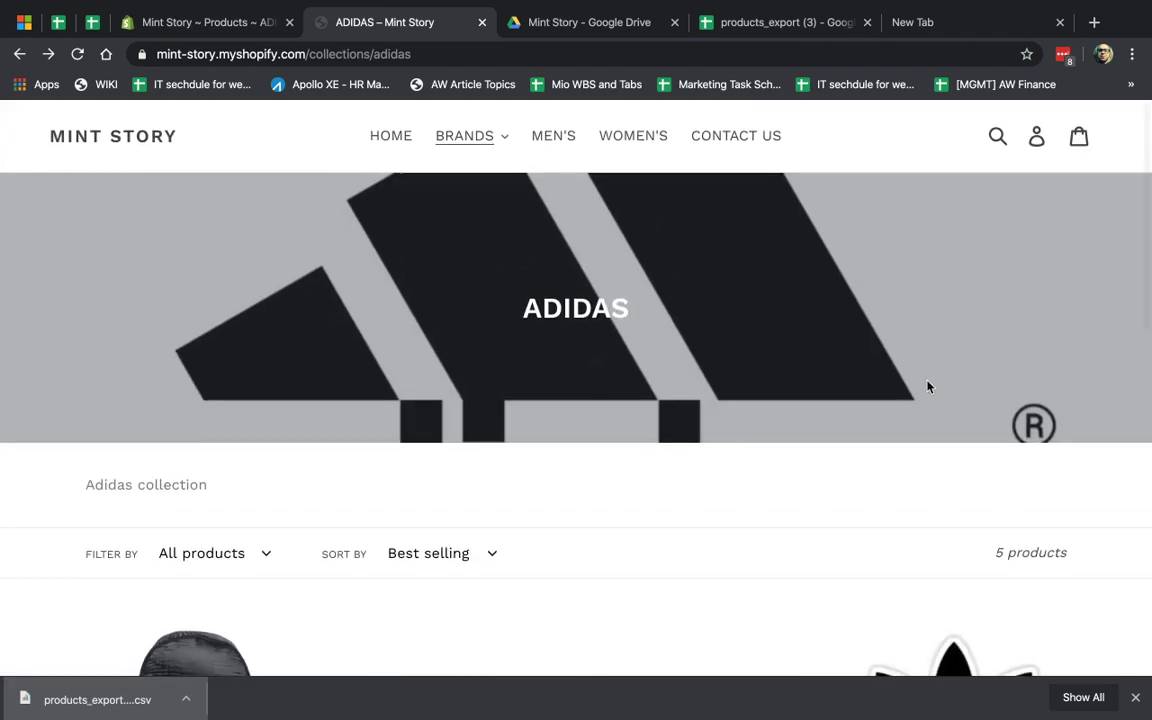
Load astralwebinc.com and copy the Magento Solution Specialist badge's full image address.
left_click(967, 26)
type("w")
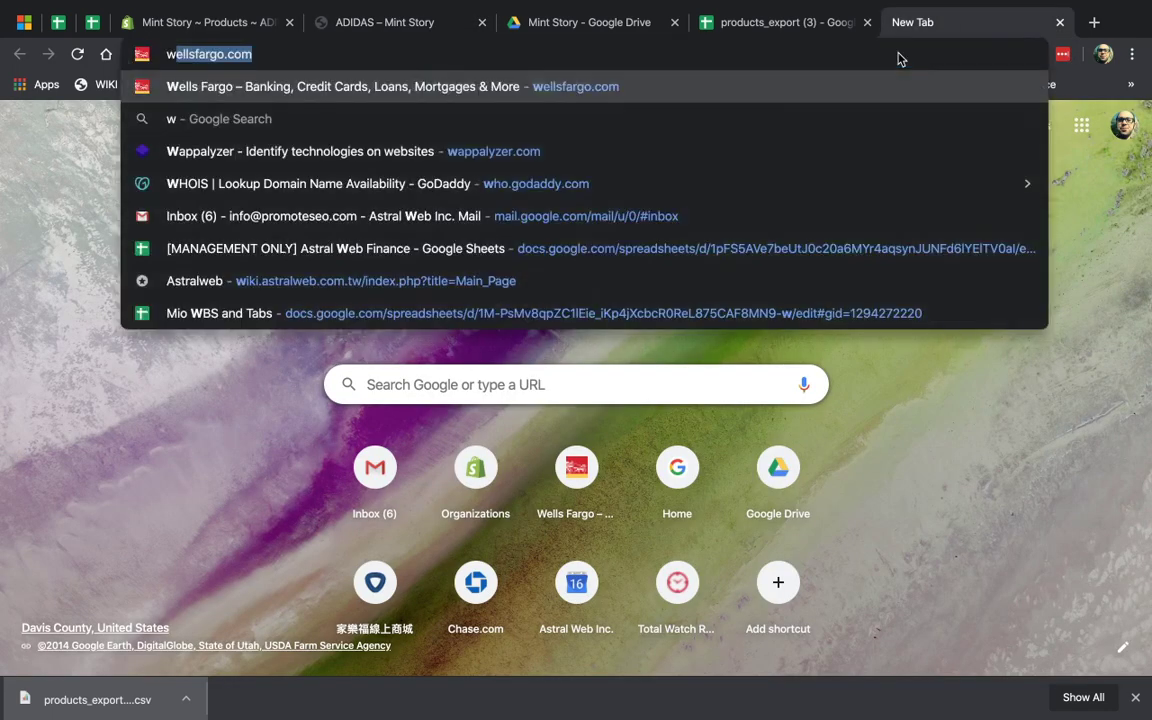
type("ww.astralwebinc")
key("Return")
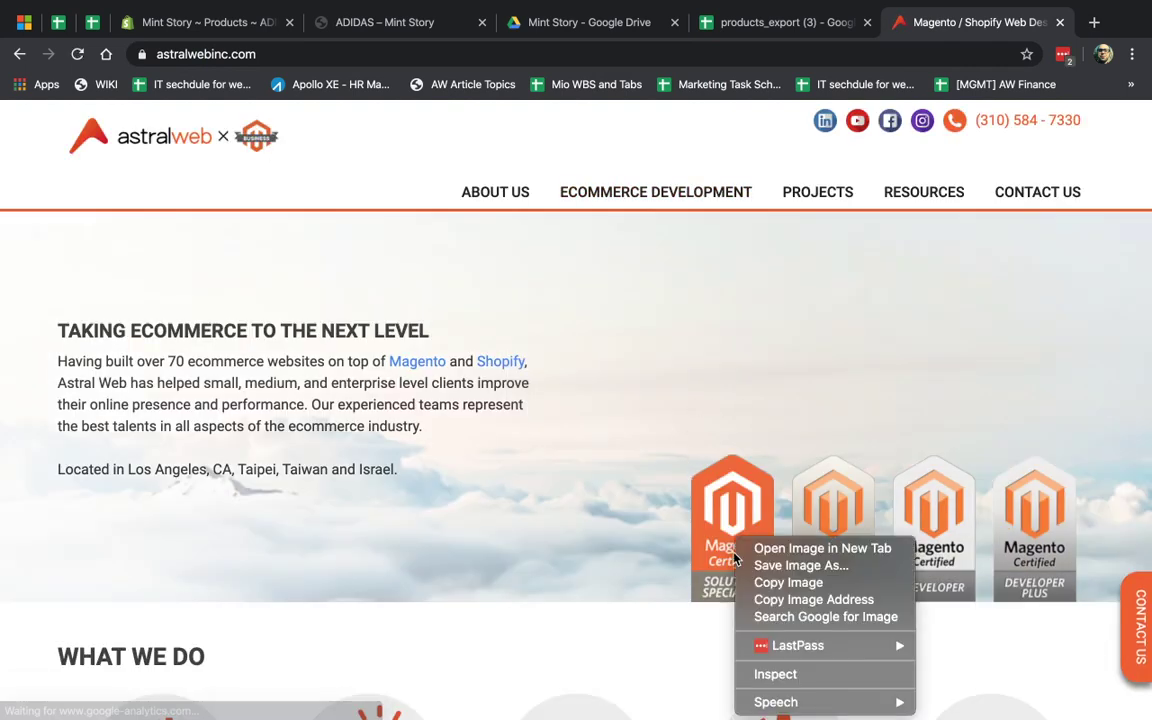
left_click(787, 600)
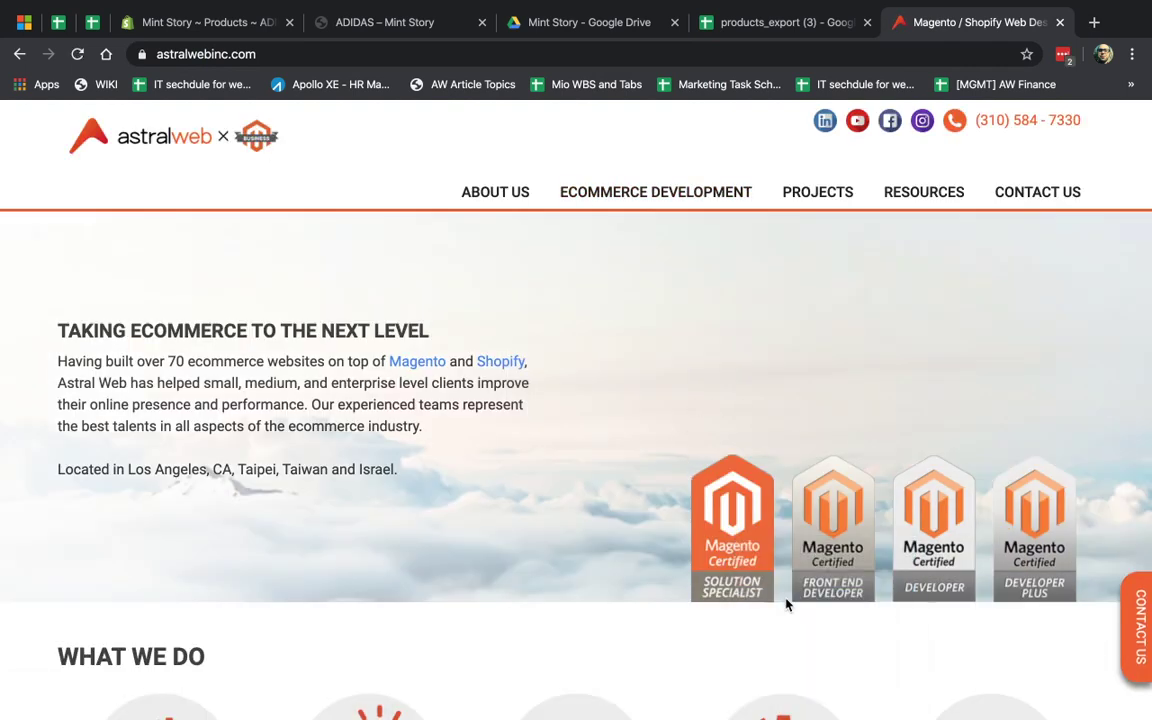
left_click(740, 54)
type("https://www.astralwebinc.com/wp-includes/images/solution-specialist.png")
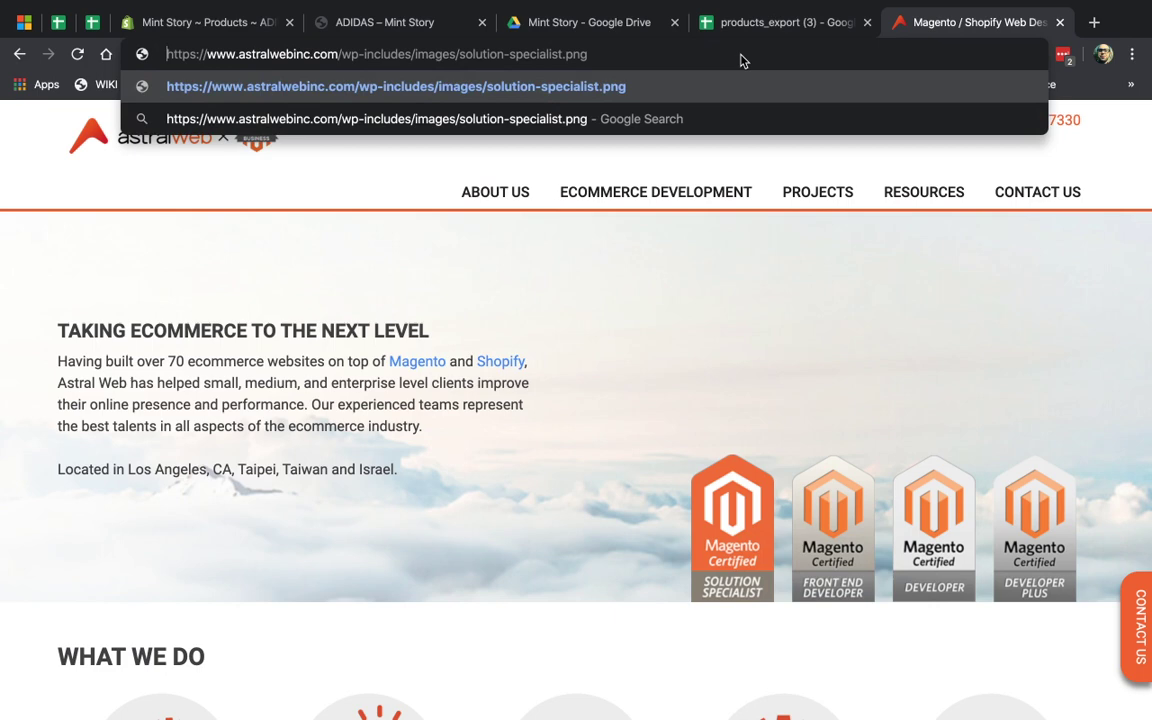
left_click_drag(190, 54, 590, 54)
Paste the badge image URL into cell Y11 of the Fake Sticker row.
left_click(790, 22)
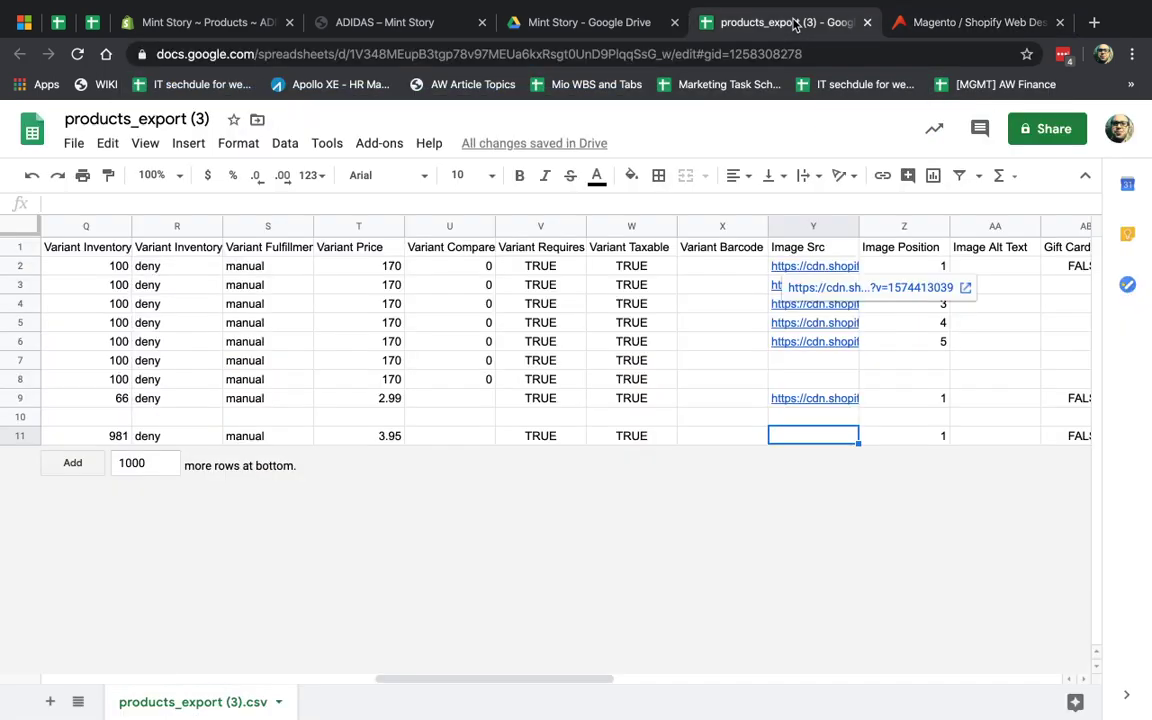
type("https://www.astralwebinc.com/wp-includes/images/solution-specialist.png")
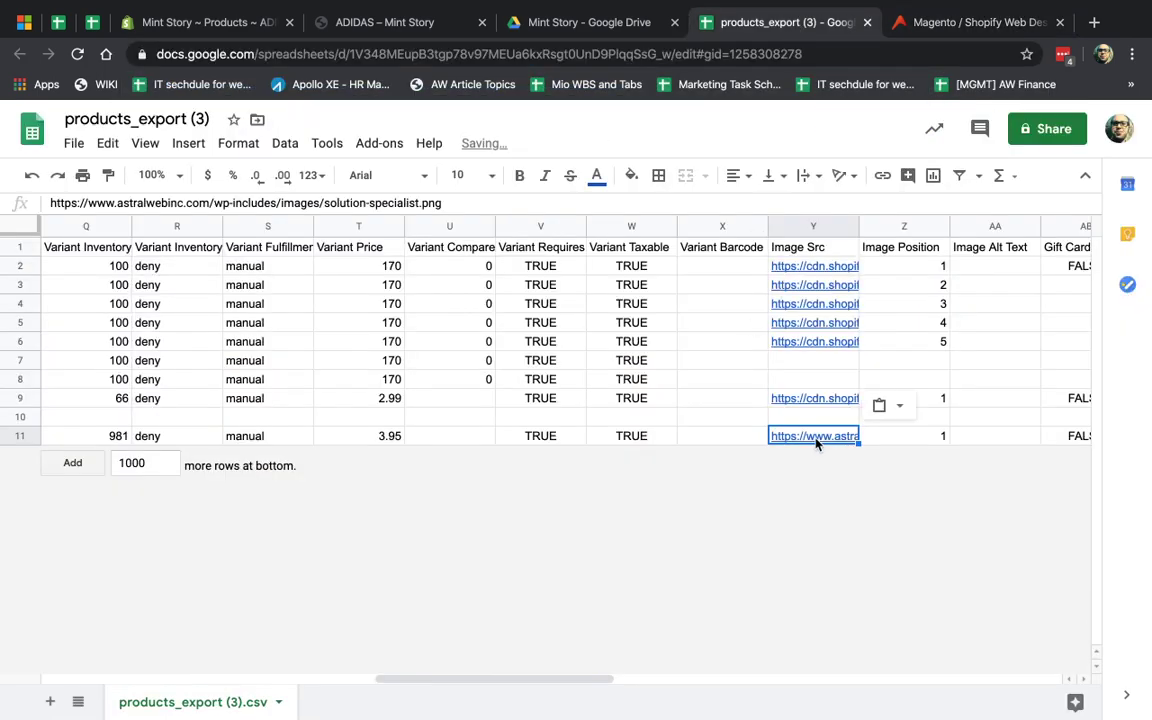
key("Tab")
key("Tab")
key("Tab")
key("Tab")
key("Tab")
key("shift+Tab")
key("shift+Tab")
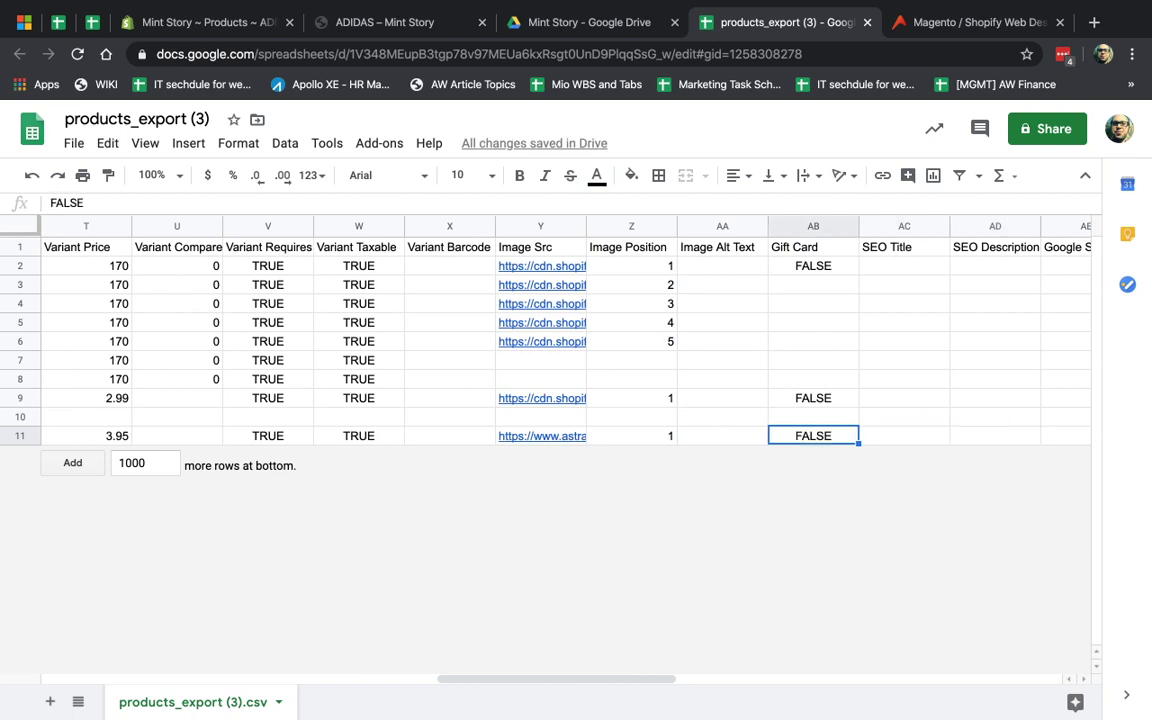
key("shift+Tab")
key("shift+Tab")
Check row 11's values and download the current sheet as a comma-separated CSV.
key("Tab")
key("Tab")
key("Tab")
key("Tab")
key("Tab")
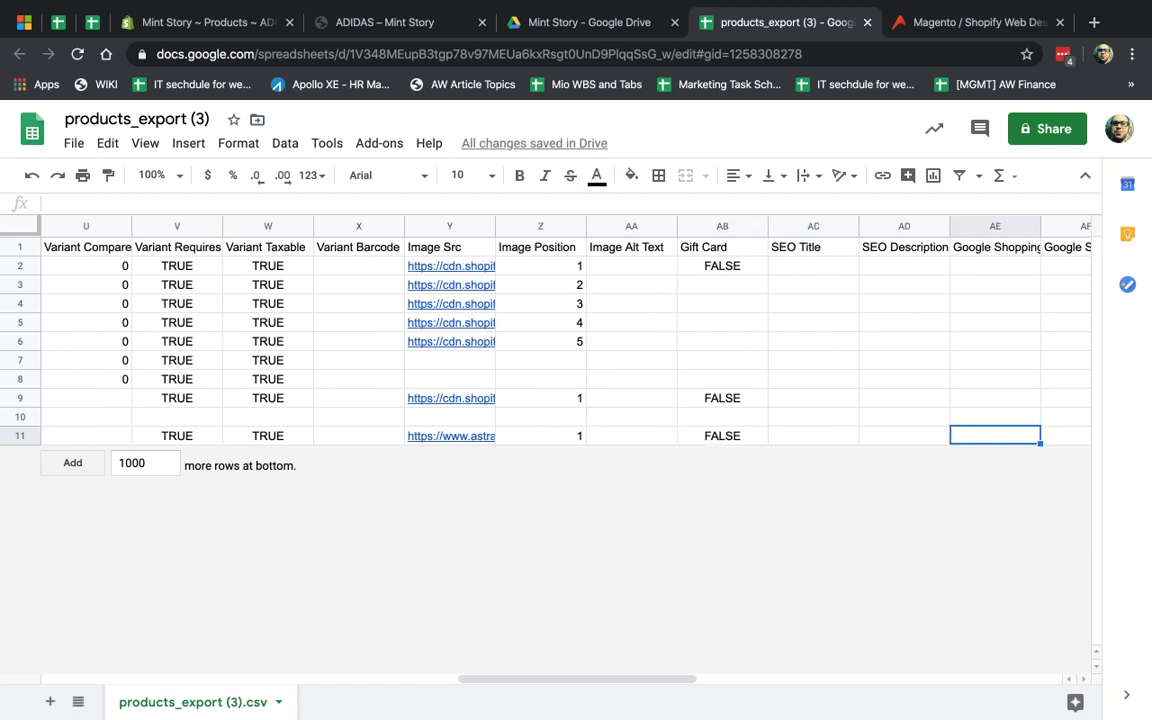
key("Tab")
key("Tab")
key("Tab")
key("Tab")
key("Tab")
key("Tab")
key("Tab")
key("Tab")
key("Tab")
key("Tab")
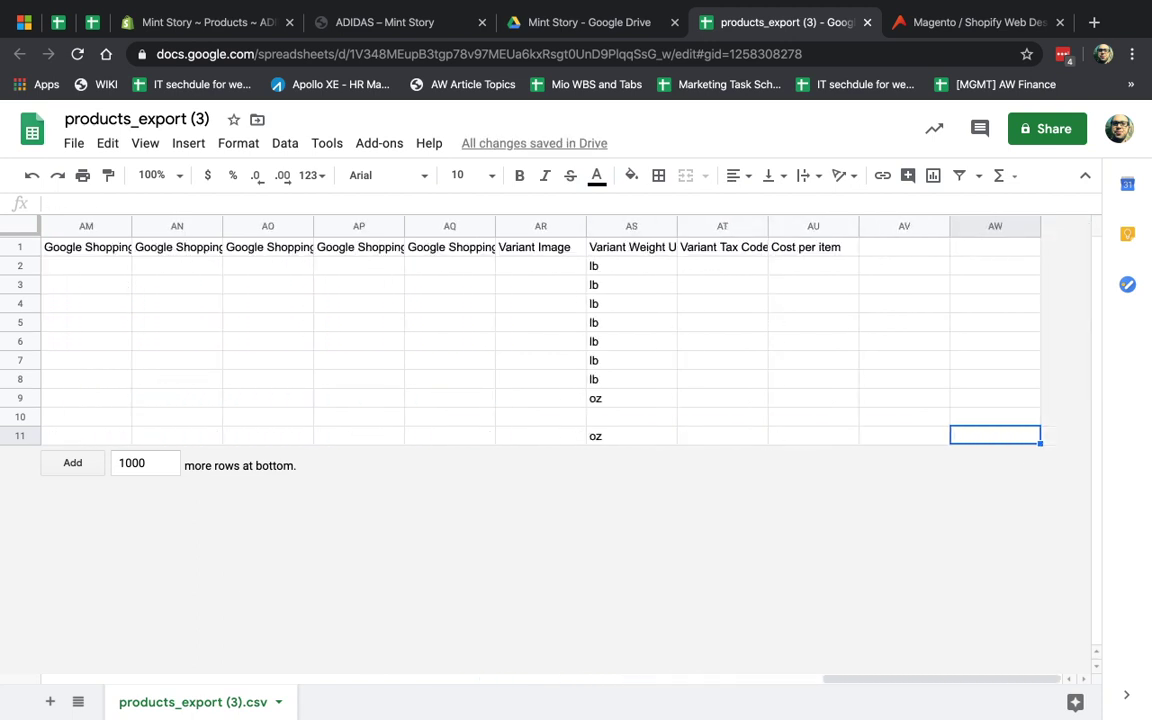
key("shift+Tab")
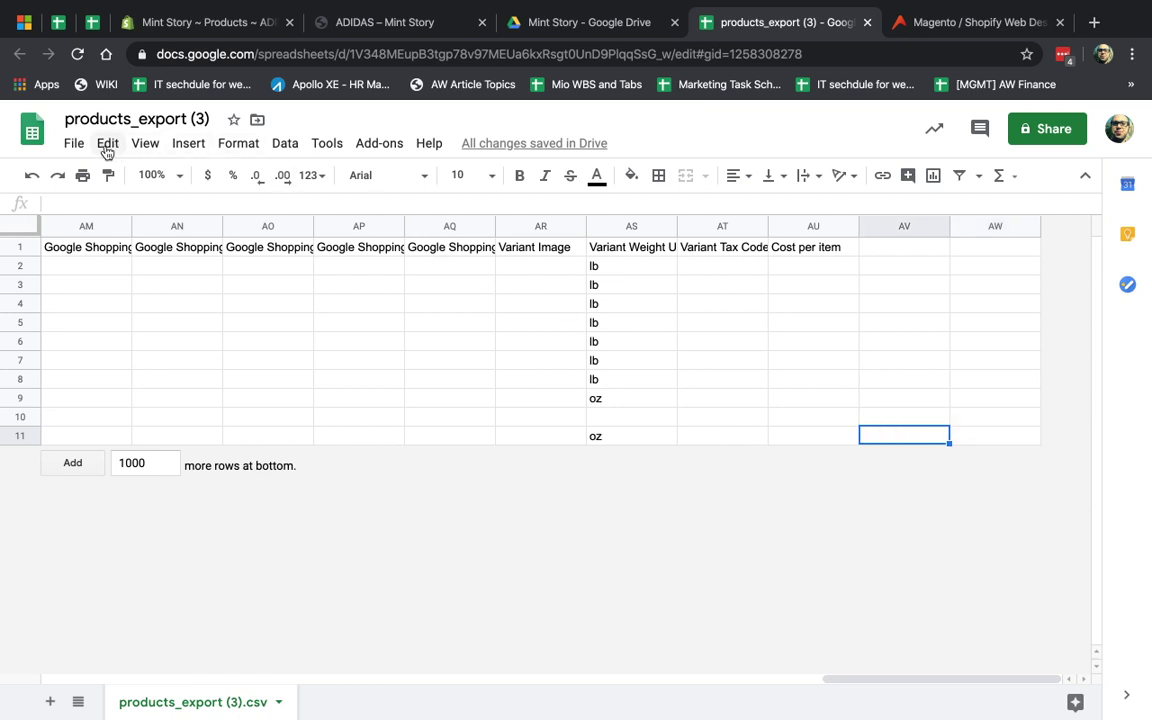
left_click(74, 144)
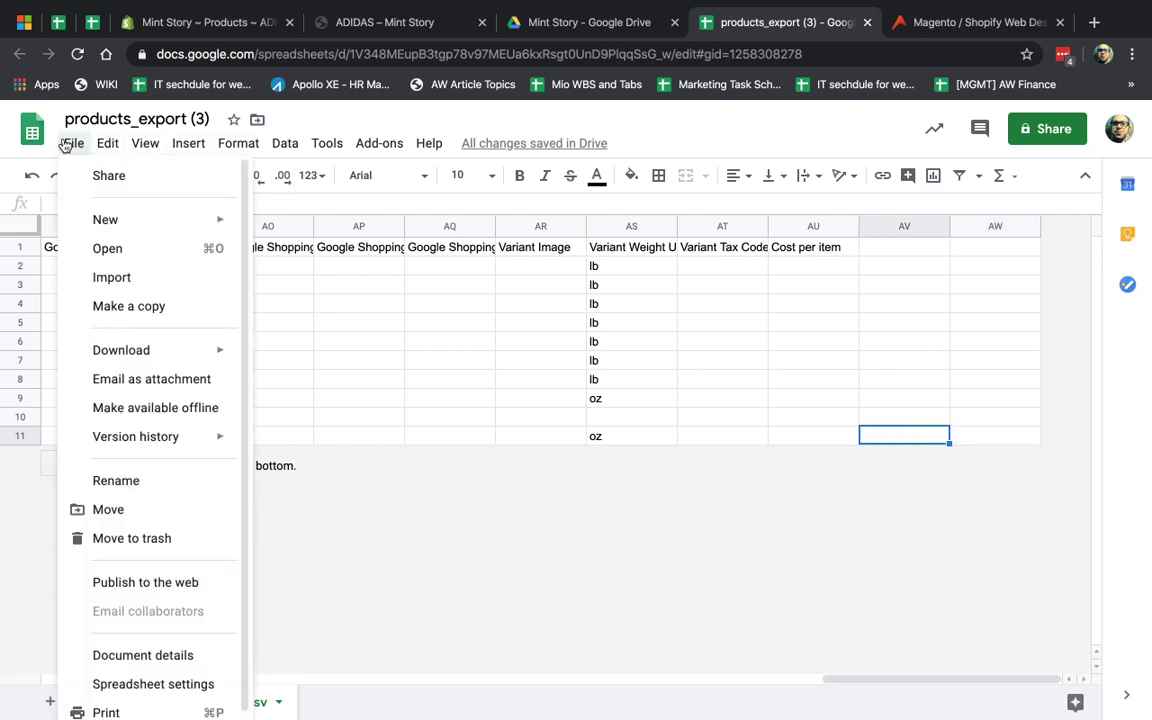
mouse_move(121, 350)
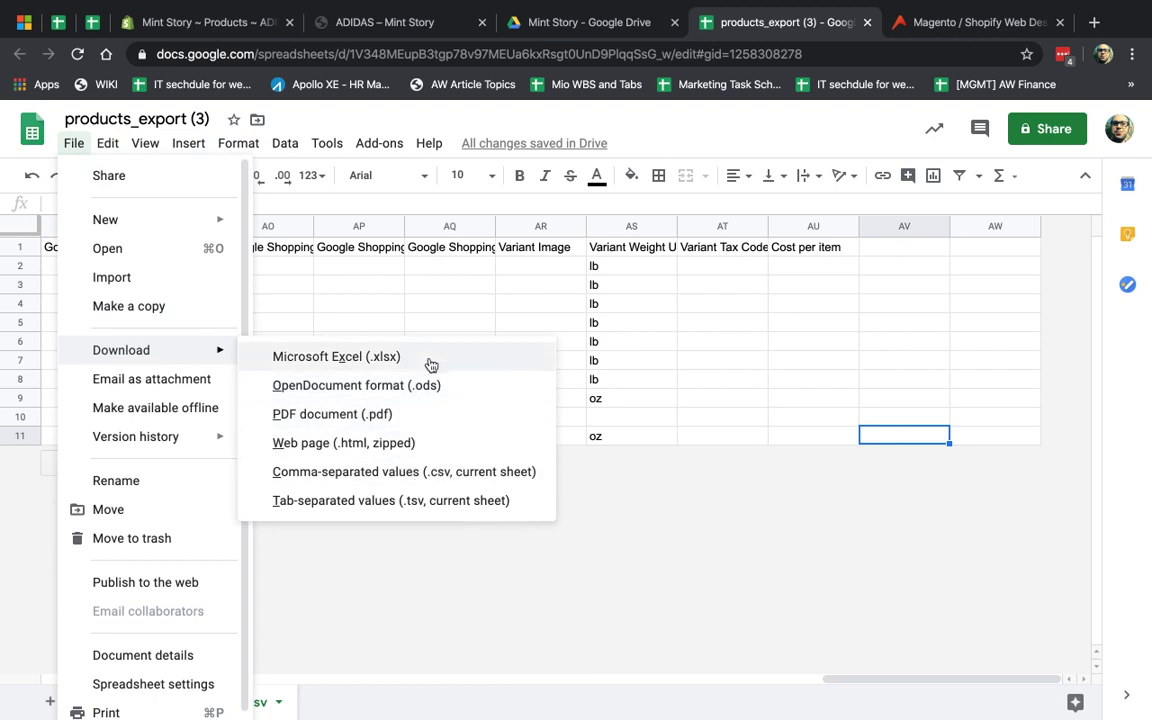
left_click(490, 480)
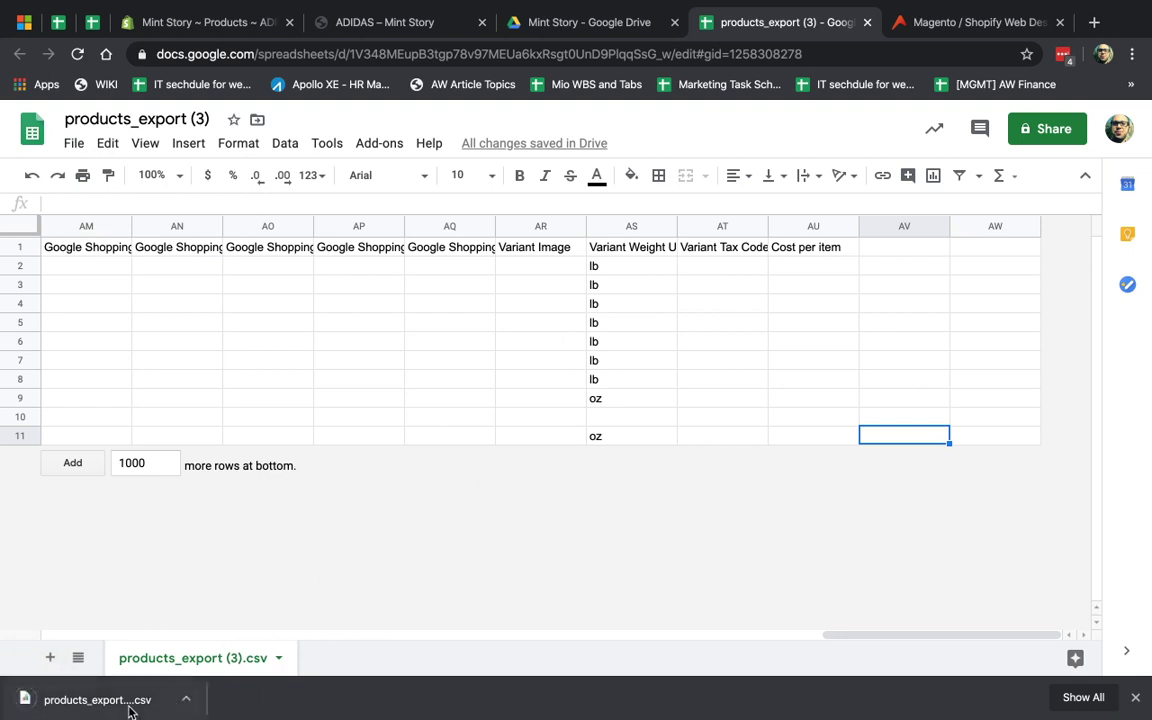
Attach the newest products_export (3).csv from Downloads to an All products CSV import.
left_click(357, 25)
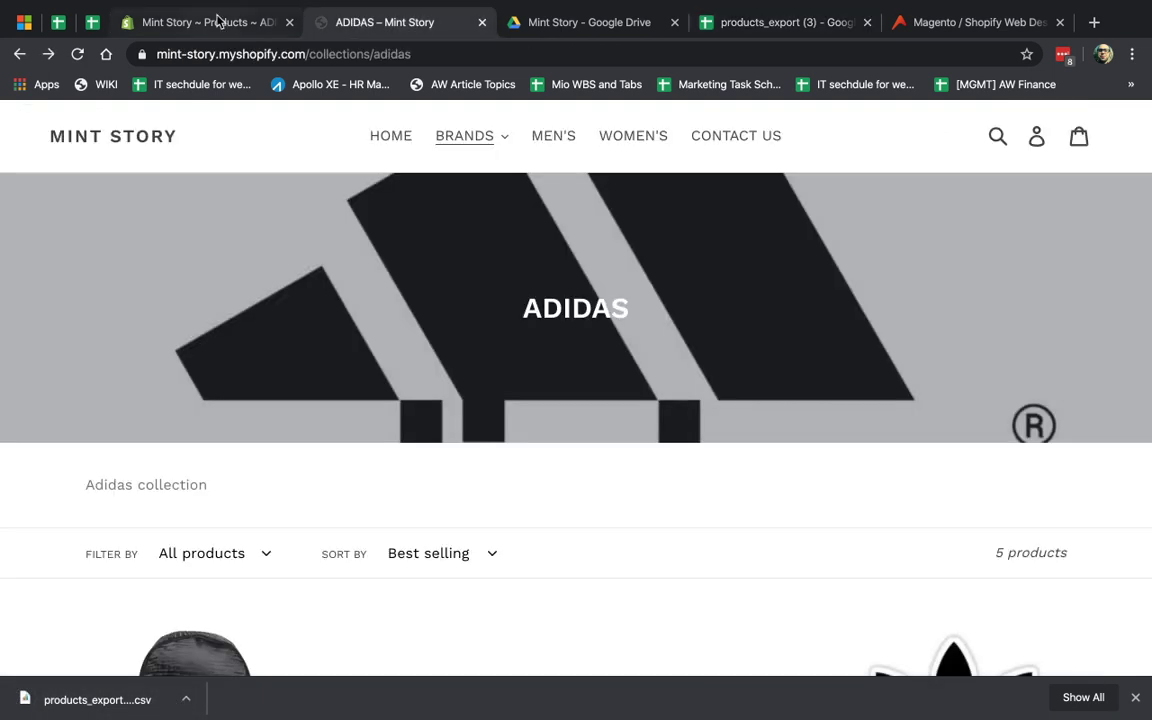
left_click(218, 22)
left_click(173, 266)
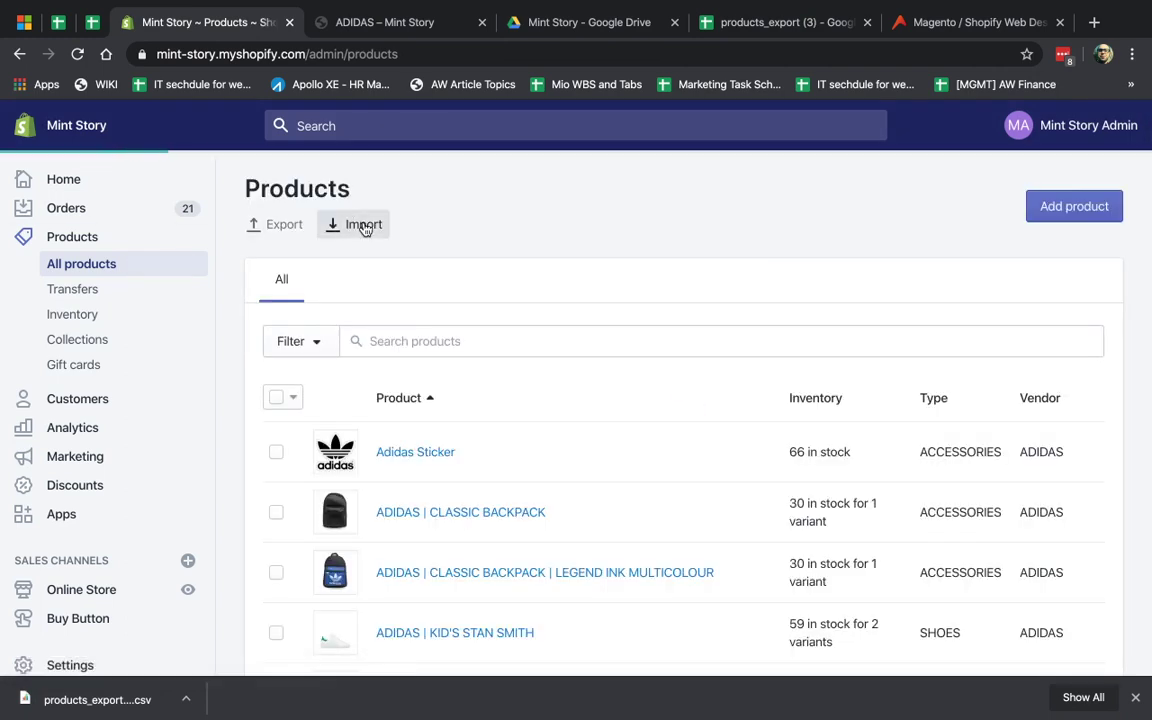
left_click(364, 226)
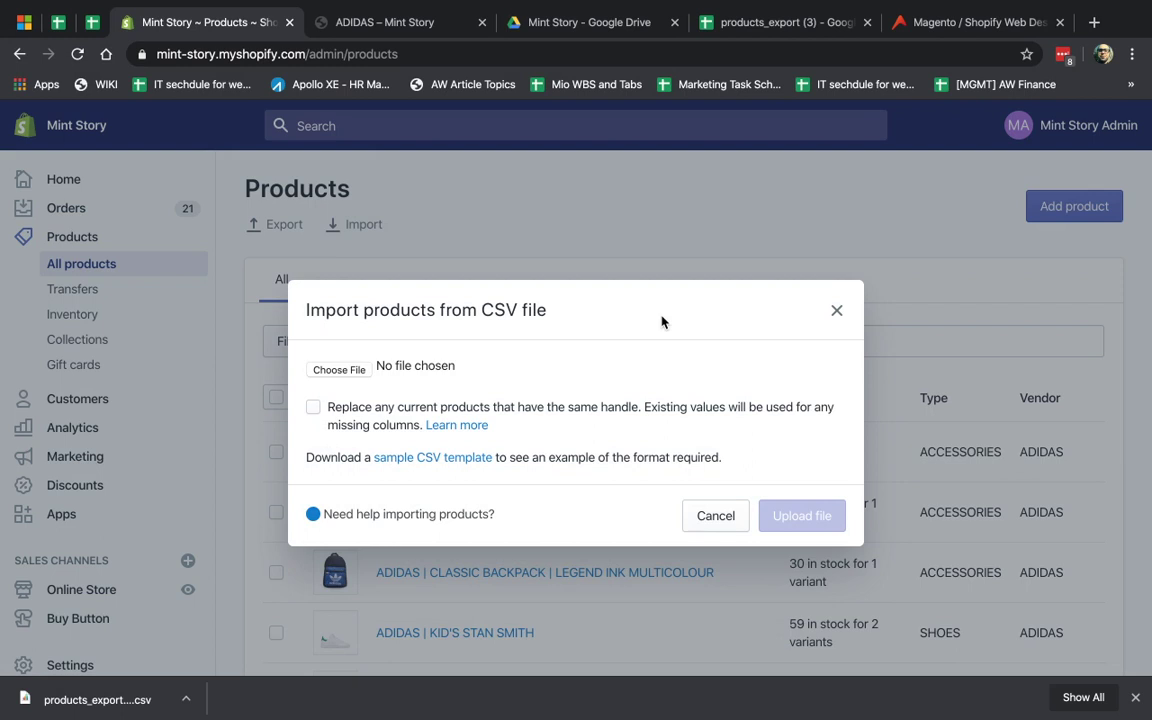
left_click(352, 375)
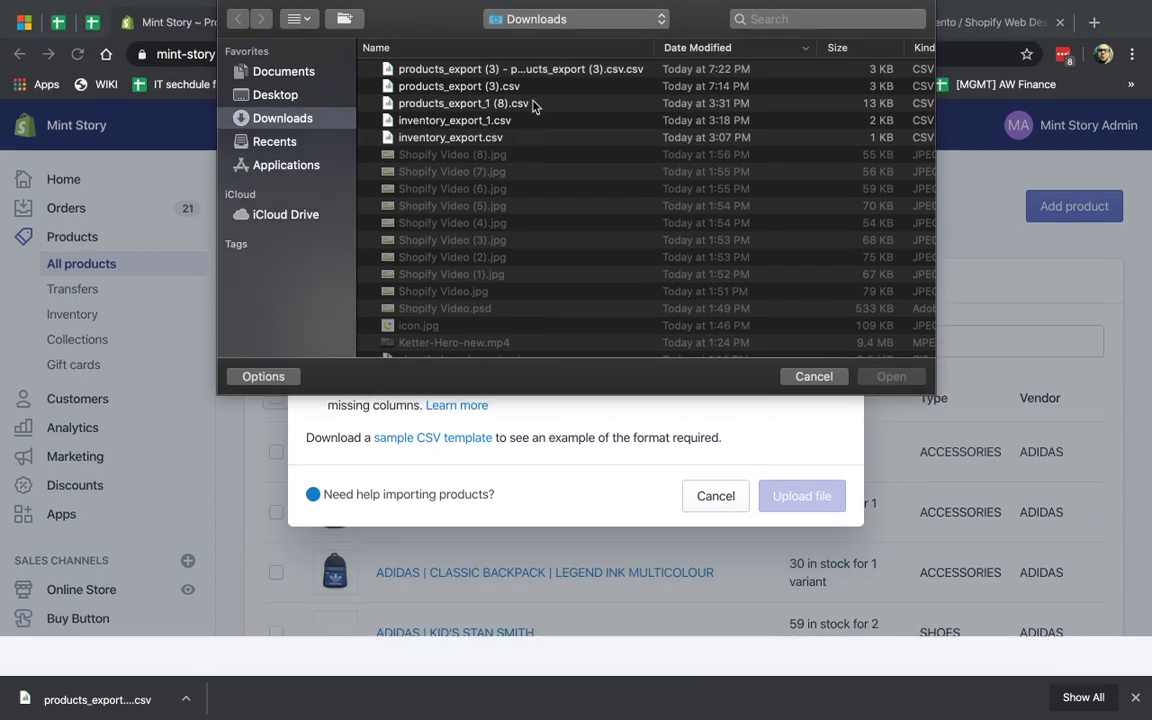
left_click(541, 72)
double_click(577, 72)
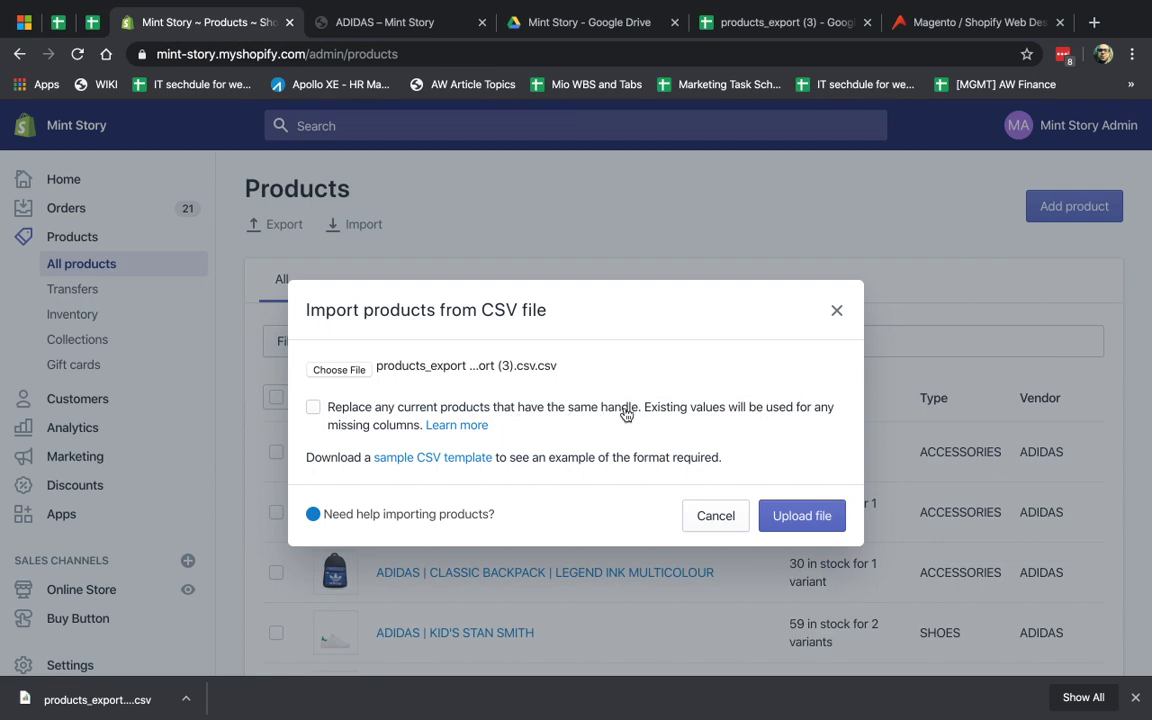
Replace SHOES with SOCKS in cell E2, the adidas-superstar-80s Type.
left_click(745, 24)
scroll(347, 285, "left", 5)
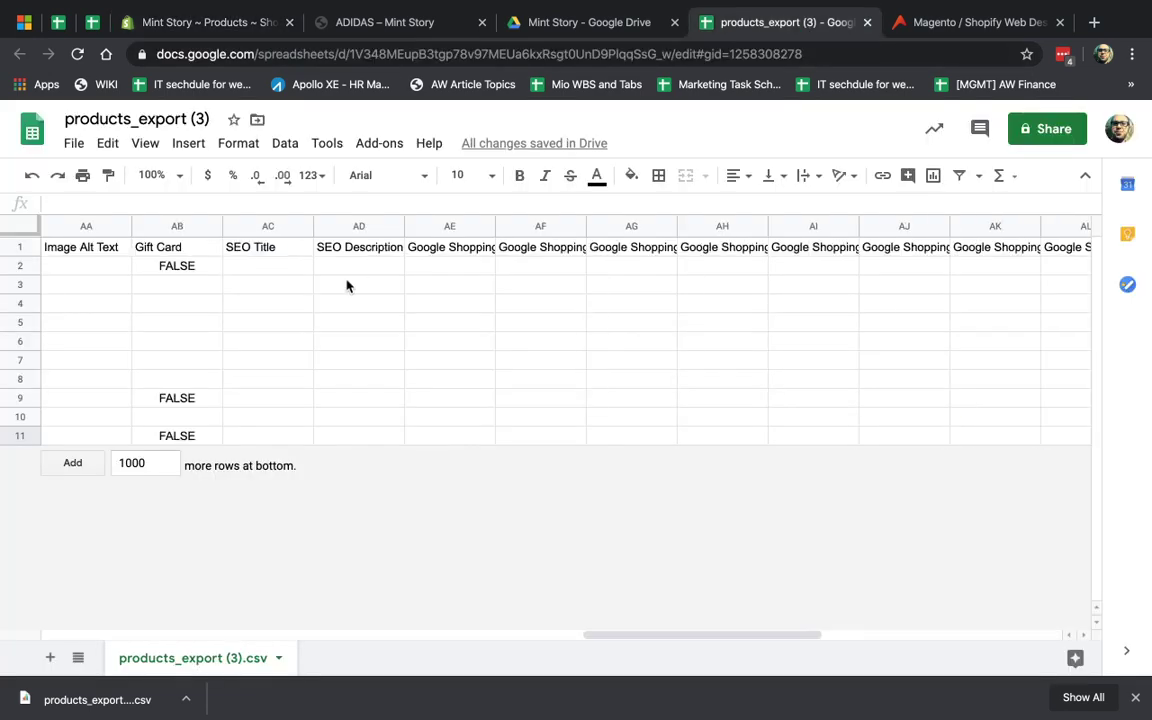
scroll(347, 285, "left", 5)
left_click(87, 226)
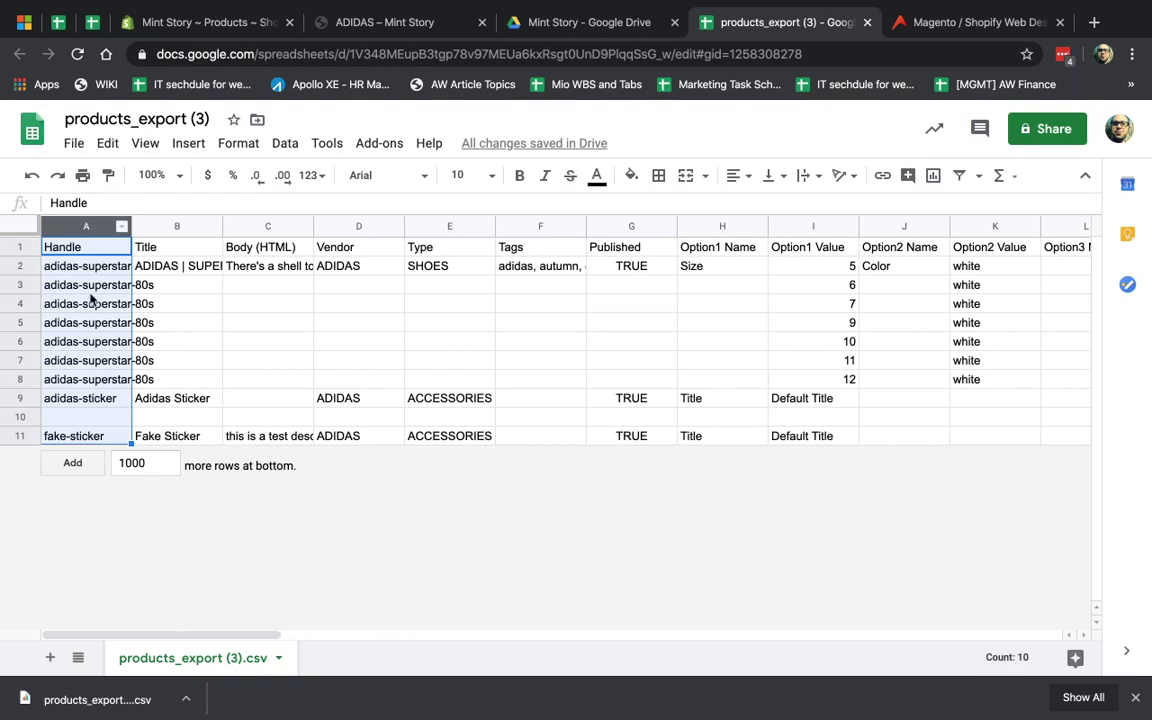
left_click(90, 285)
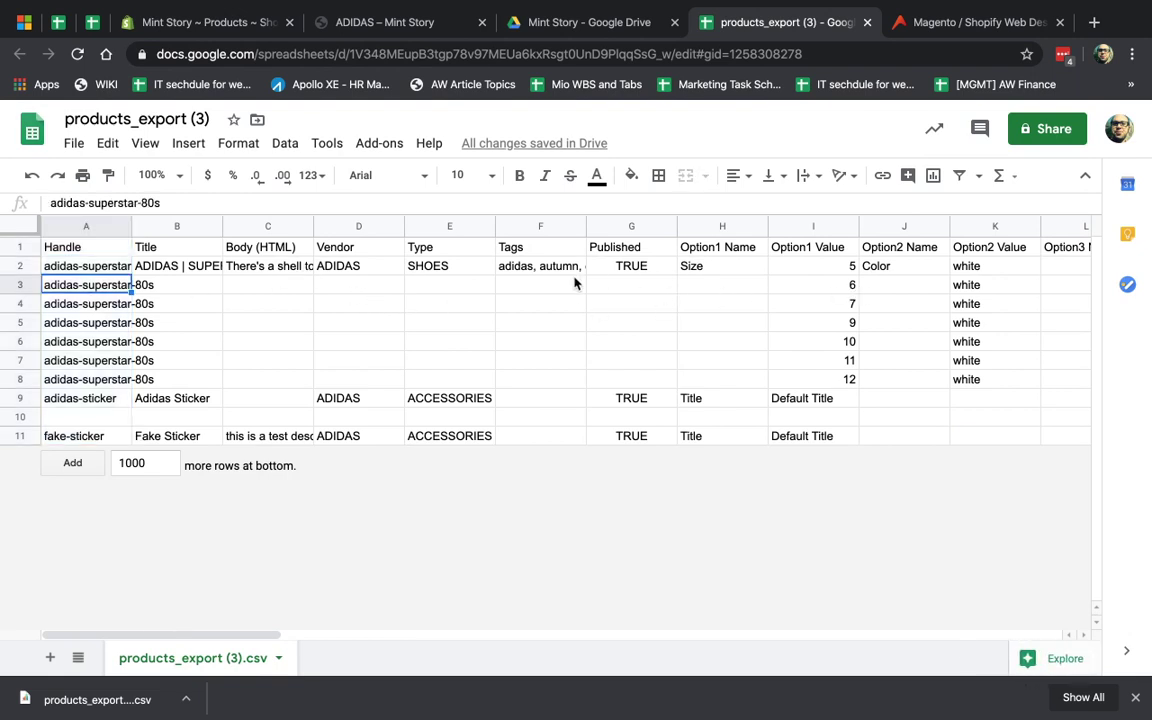
left_click(459, 268)
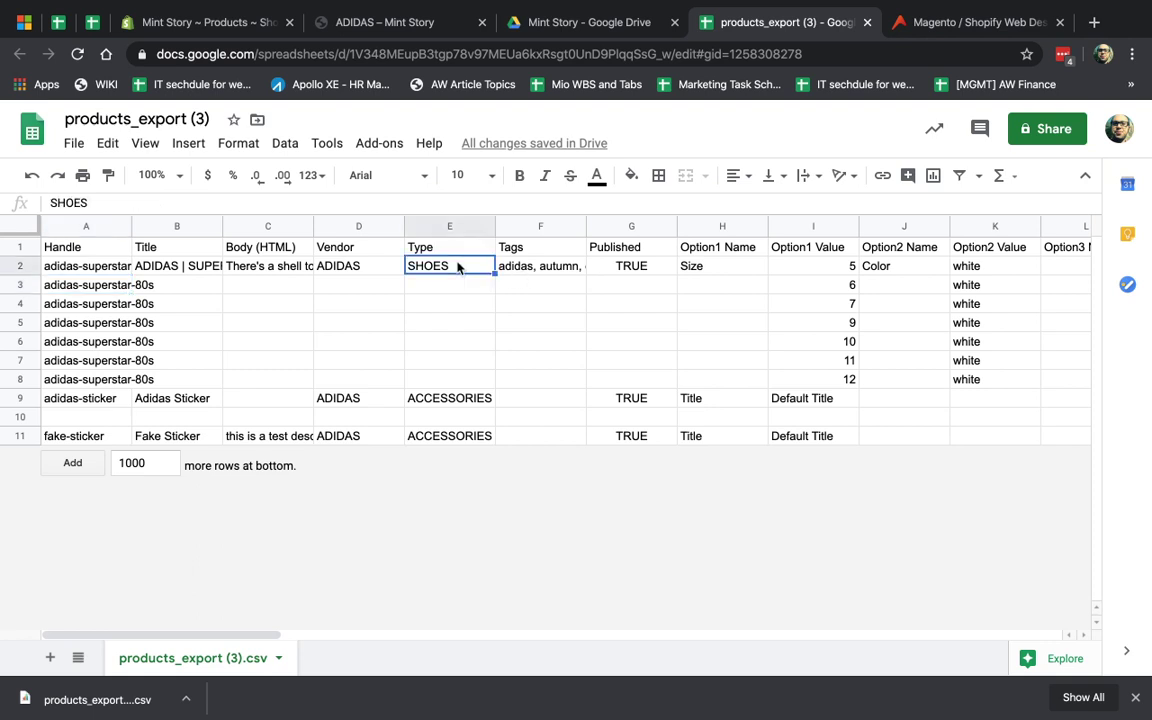
double_click(365, 203)
key("BackSpace")
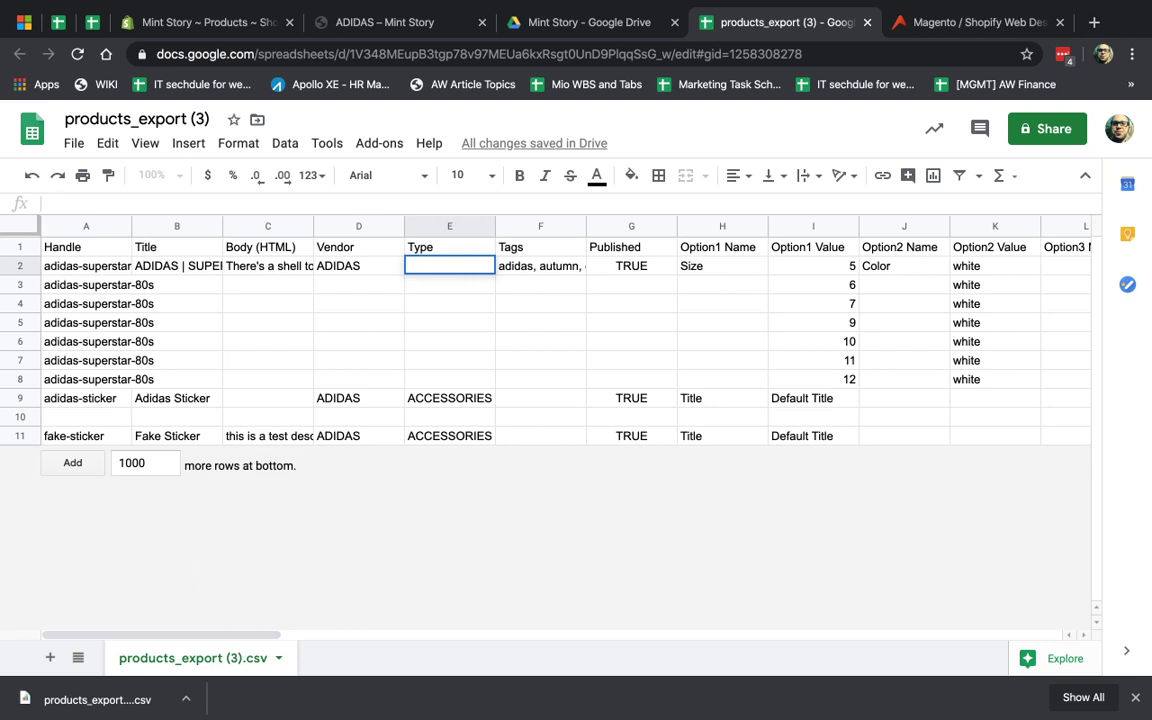
type("SOCKS")
key("Return")
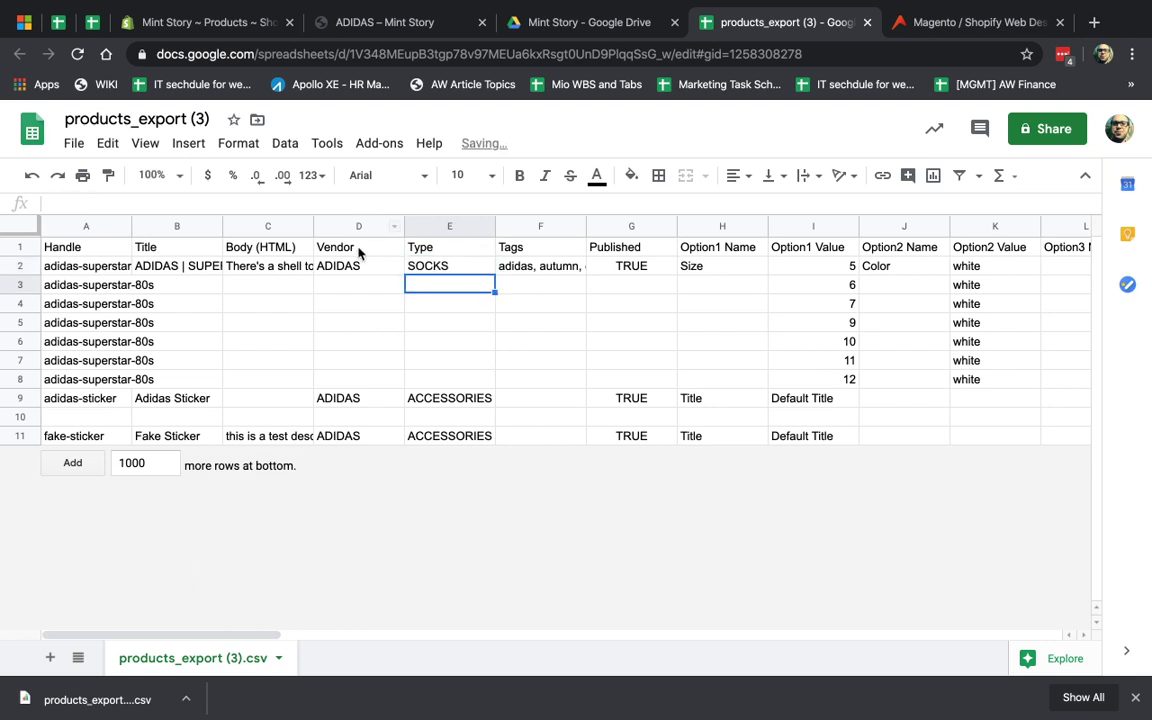
left_click(72, 270)
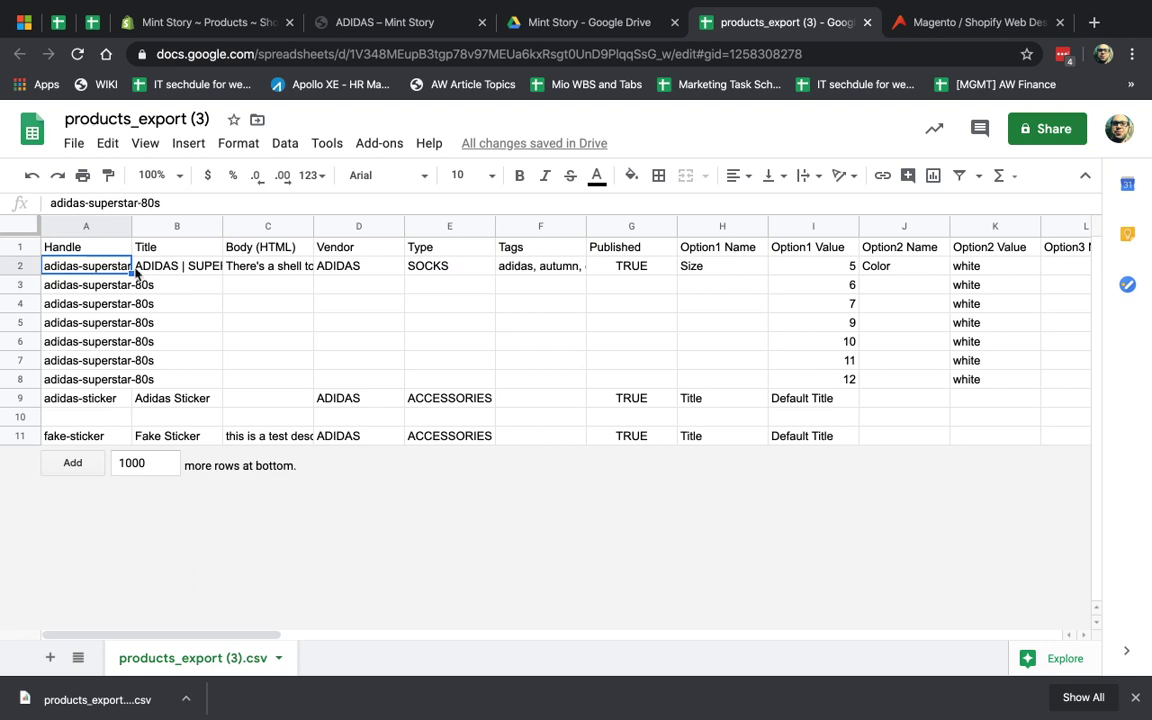
Upload the attached products CSV in Shopify's import dialog to reach the preview.
left_click(31, 266)
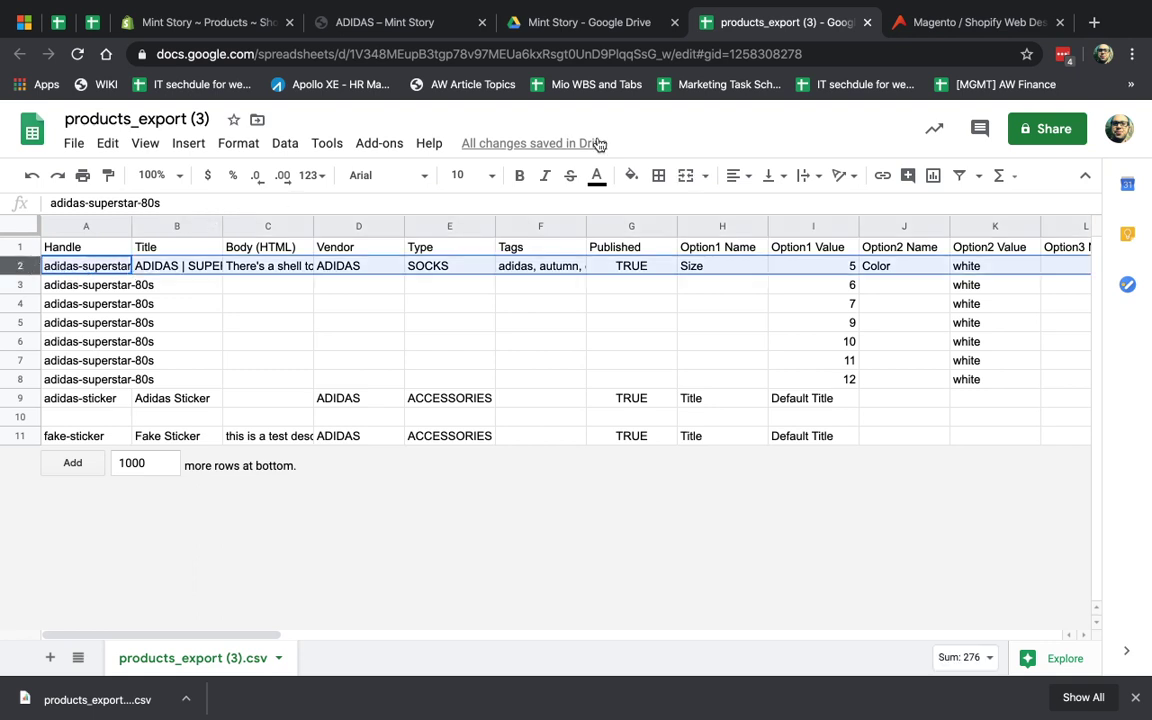
left_click(398, 22)
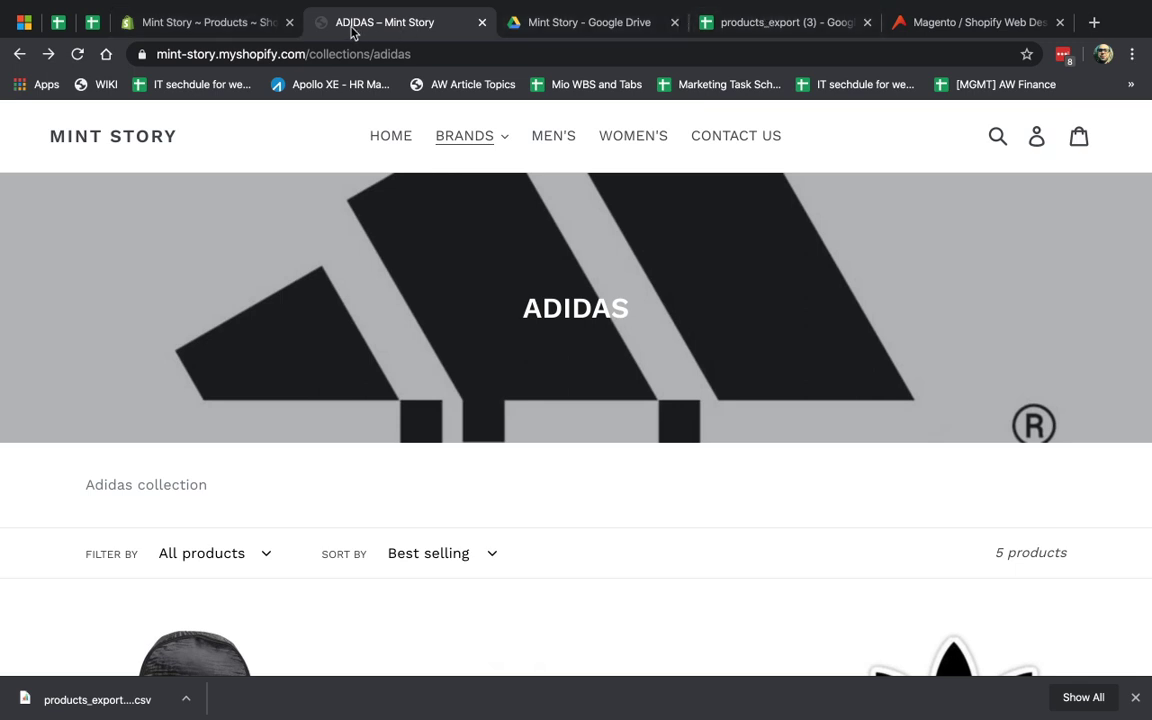
left_click(238, 24)
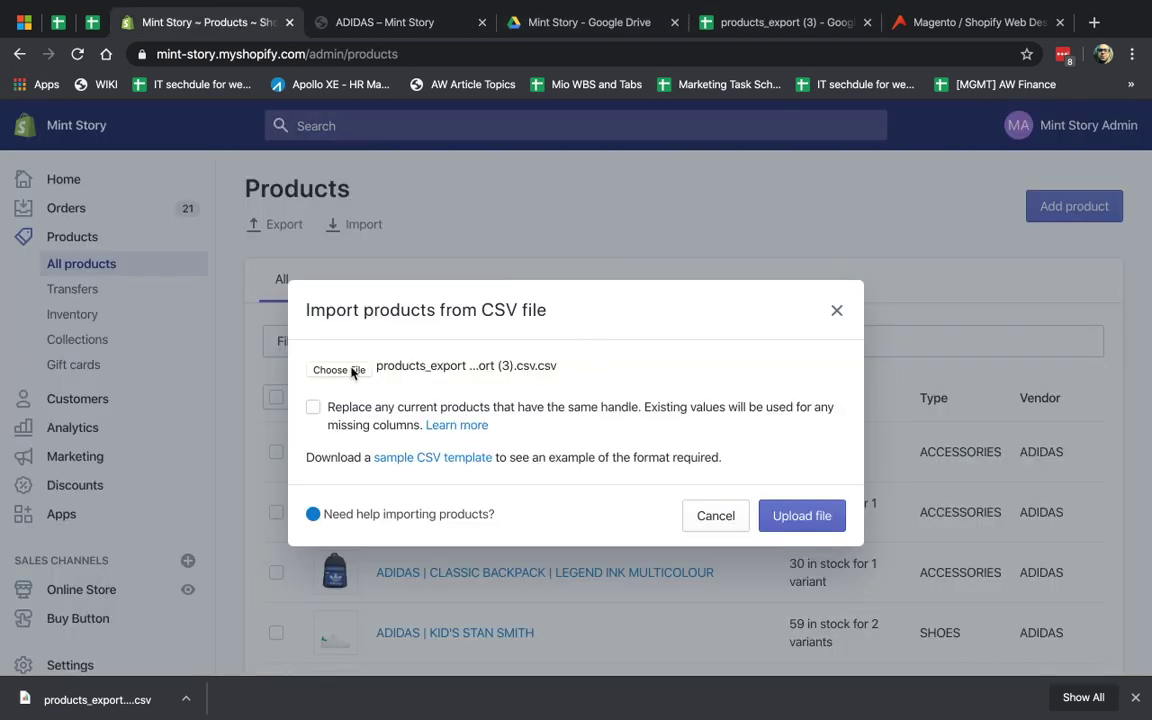
left_click(834, 524)
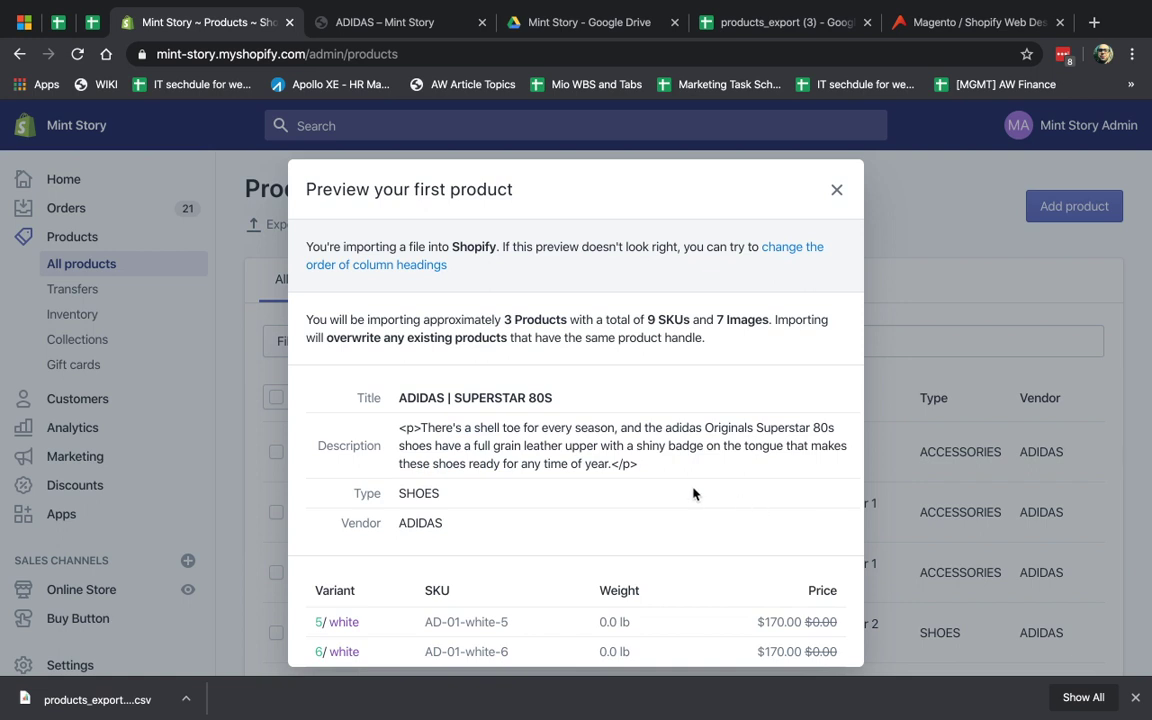
Compare the preview's 3-product count with the sheet's superstar, adidas-sticker and fake-sticker rows.
scroll(693, 493, "down", 2)
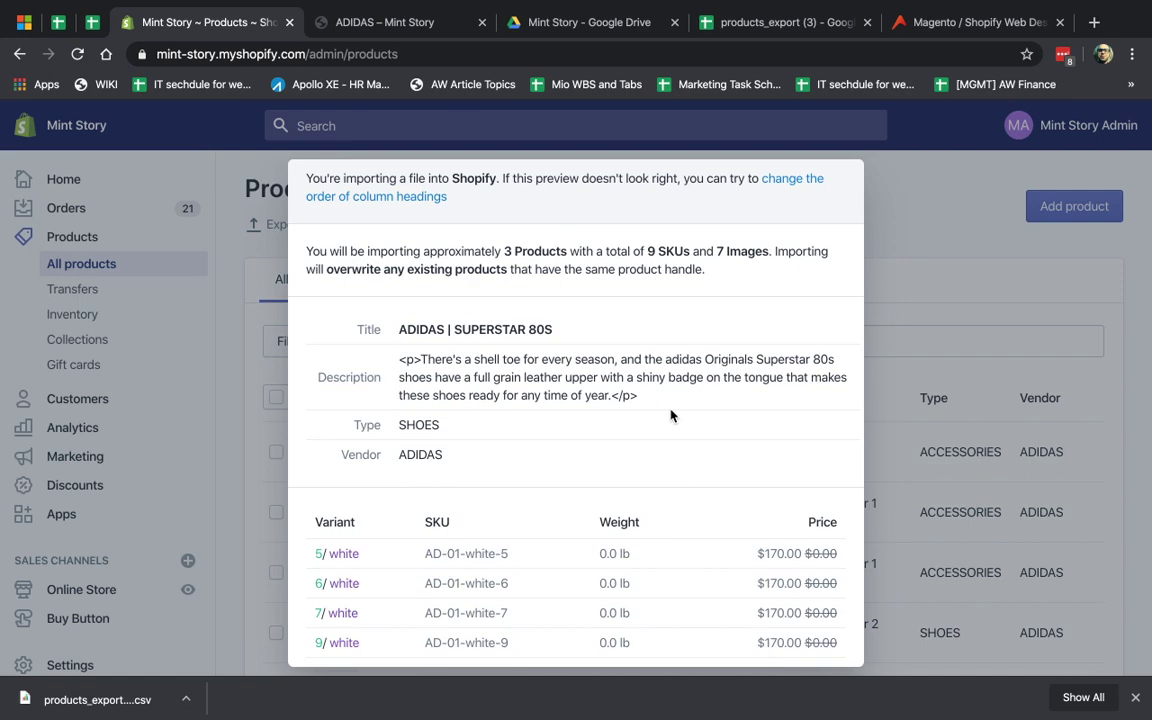
scroll(671, 415, "up", 2)
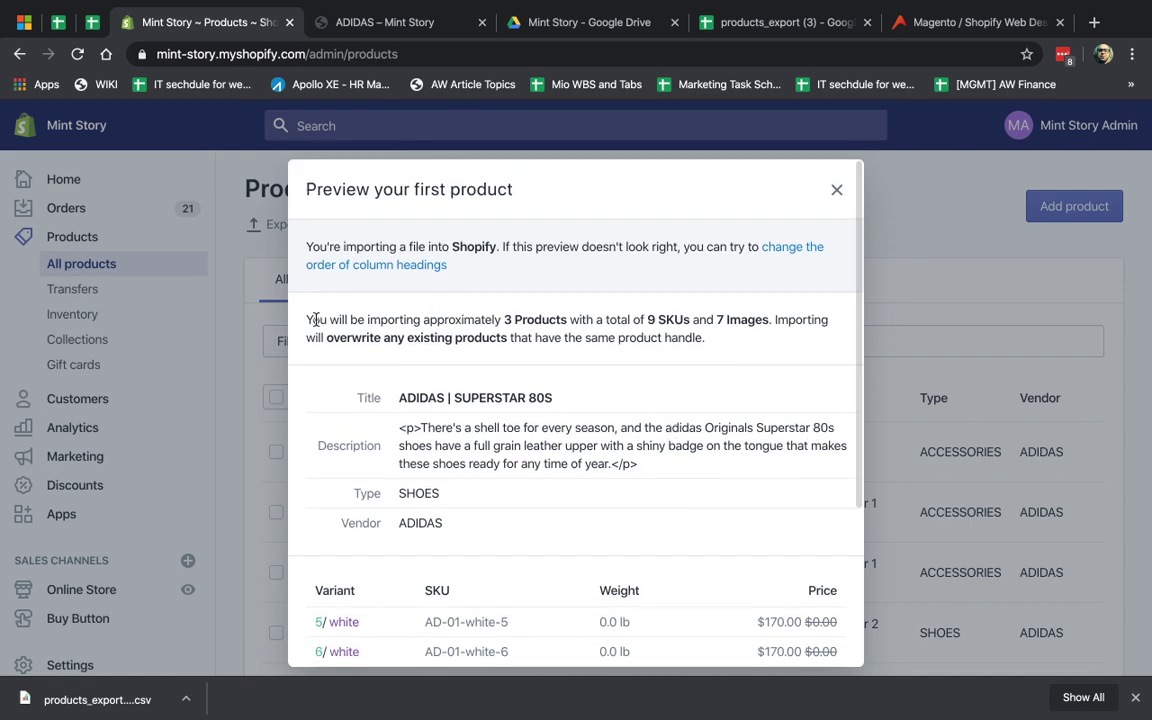
left_click_drag(310, 319, 559, 319)
left_click(760, 22)
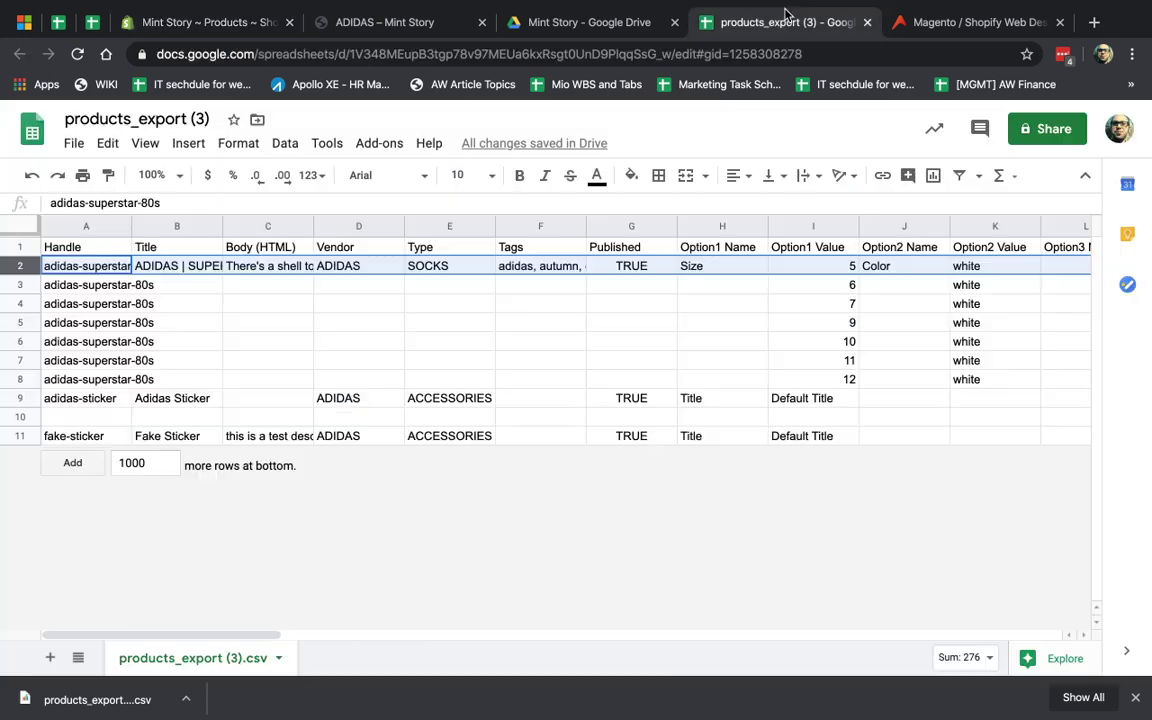
left_click_drag(25, 267, 25, 379)
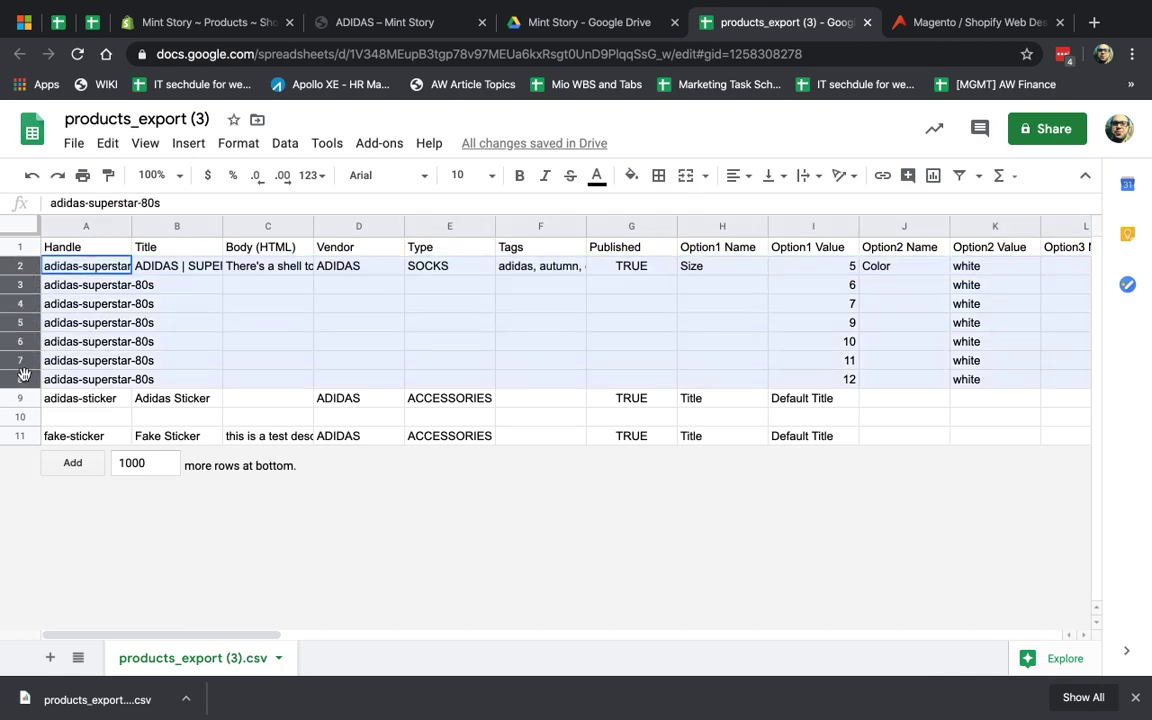
left_click(25, 398)
left_click(22, 436)
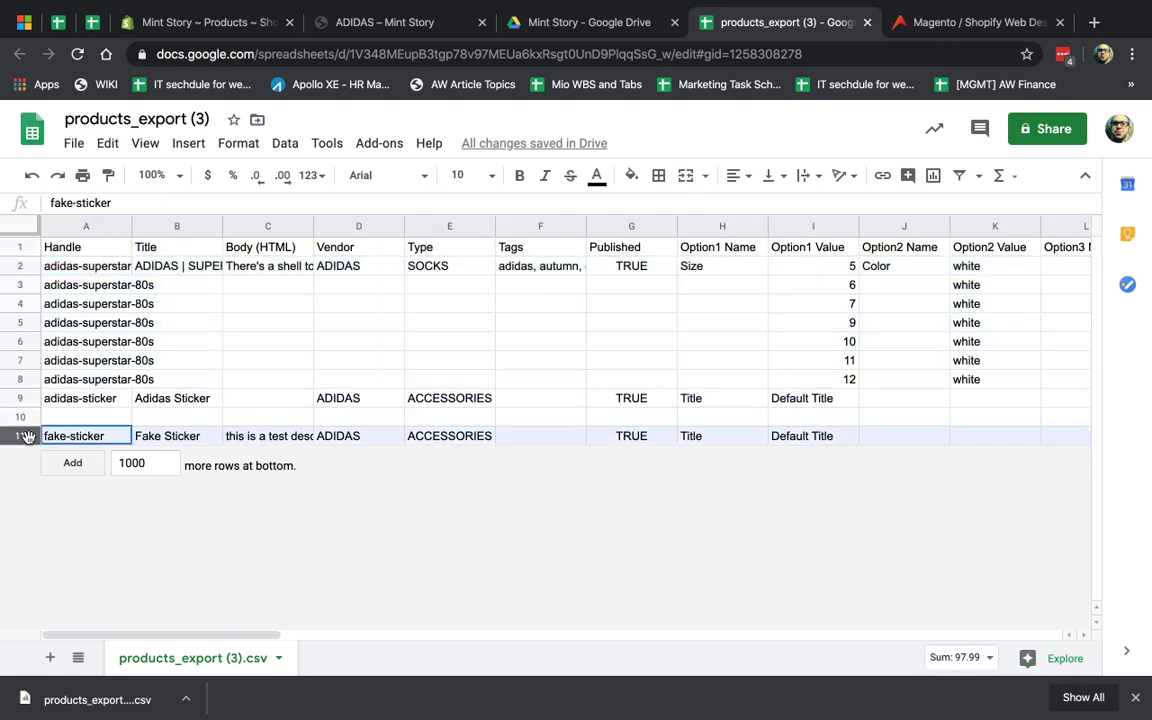
left_click(237, 24)
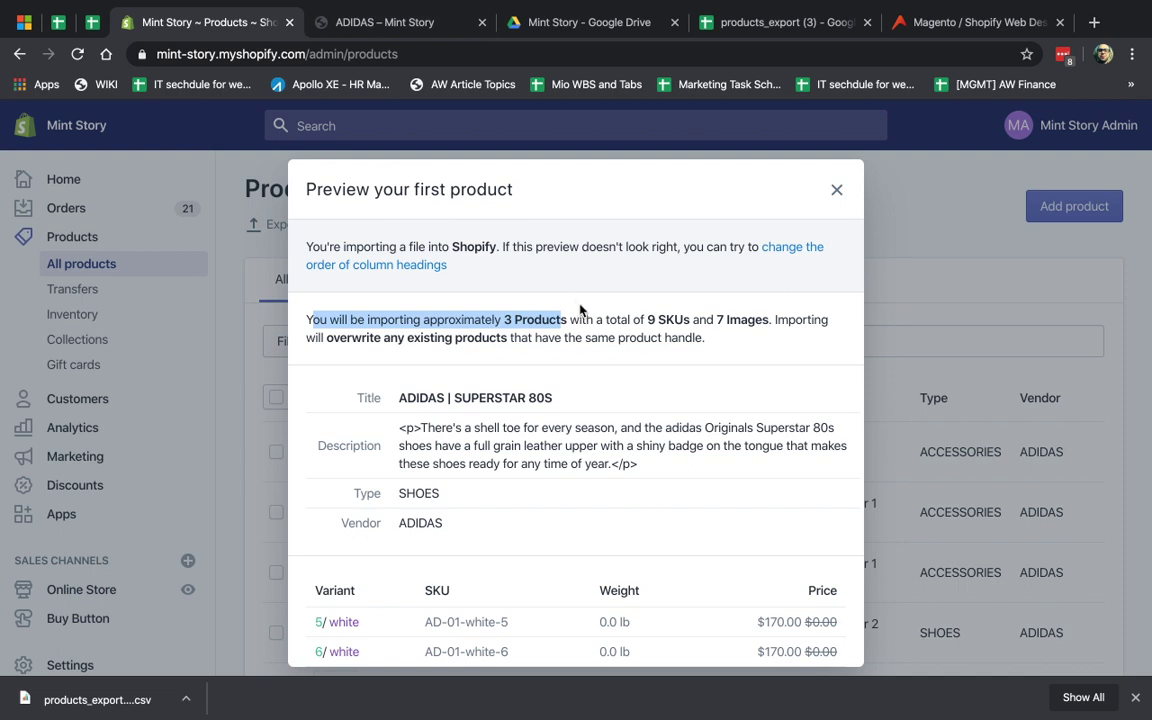
Confirm the 9 SKUs count in the summary and start the product import.
left_click_drag(580, 319, 703, 322)
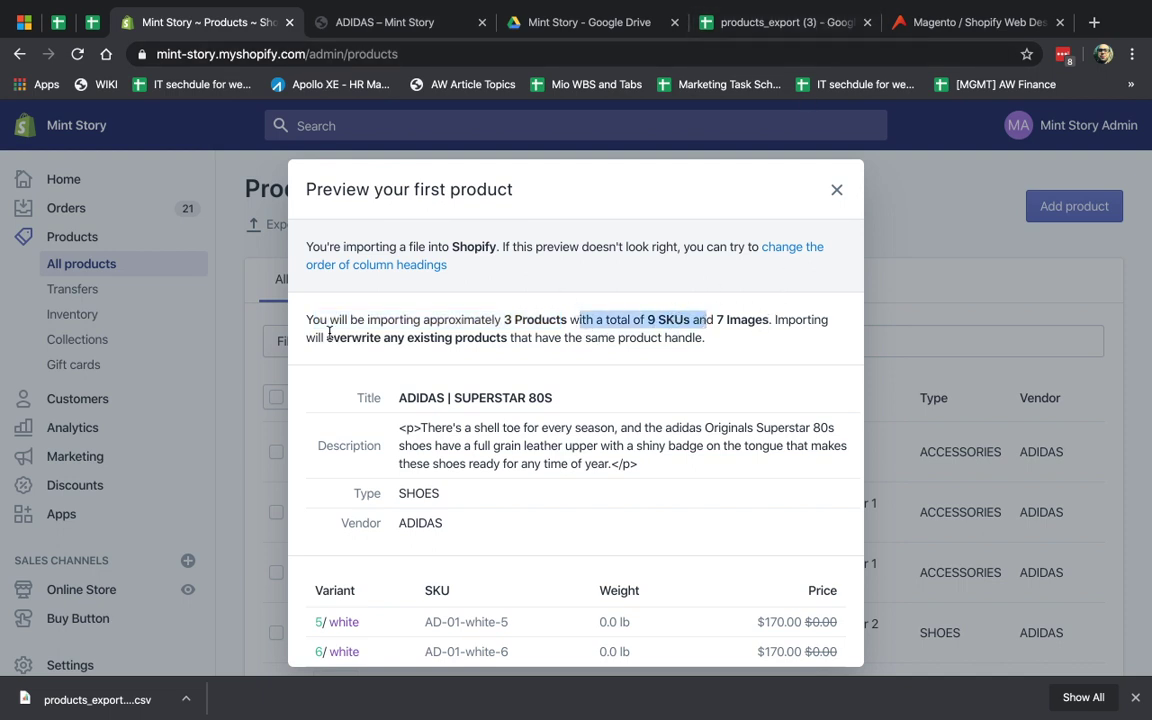
left_click_drag(327, 337, 507, 338)
scroll(446, 289, "down", 2)
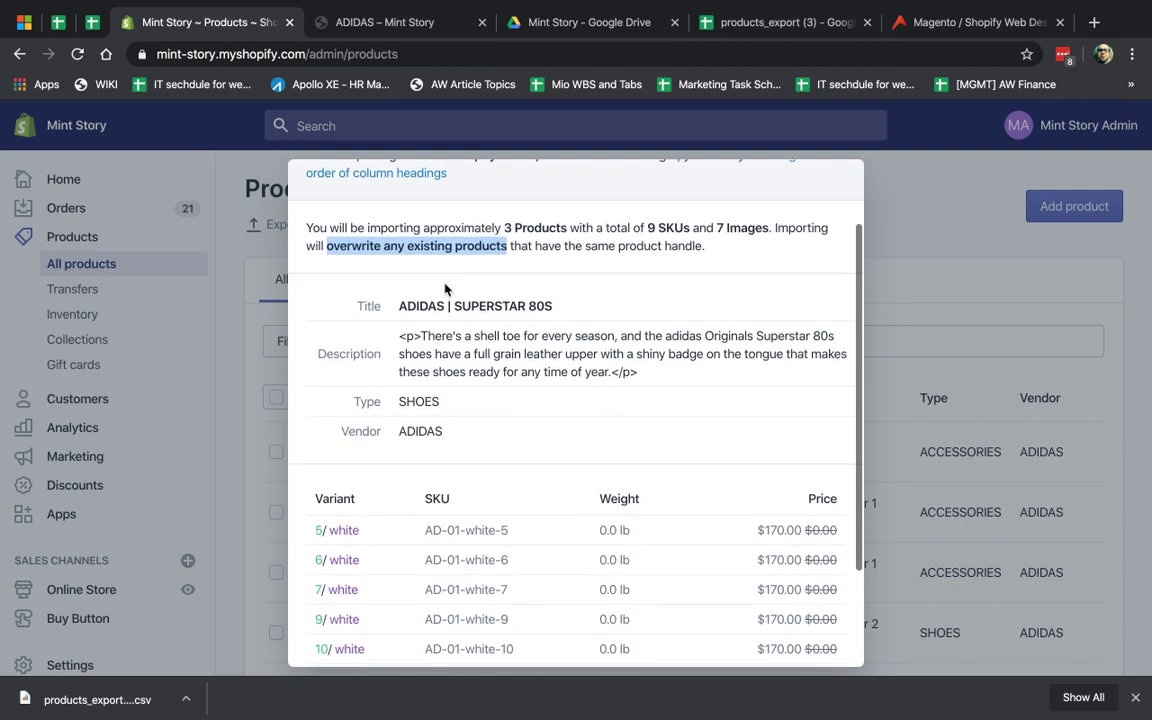
scroll(561, 376, "down", 3)
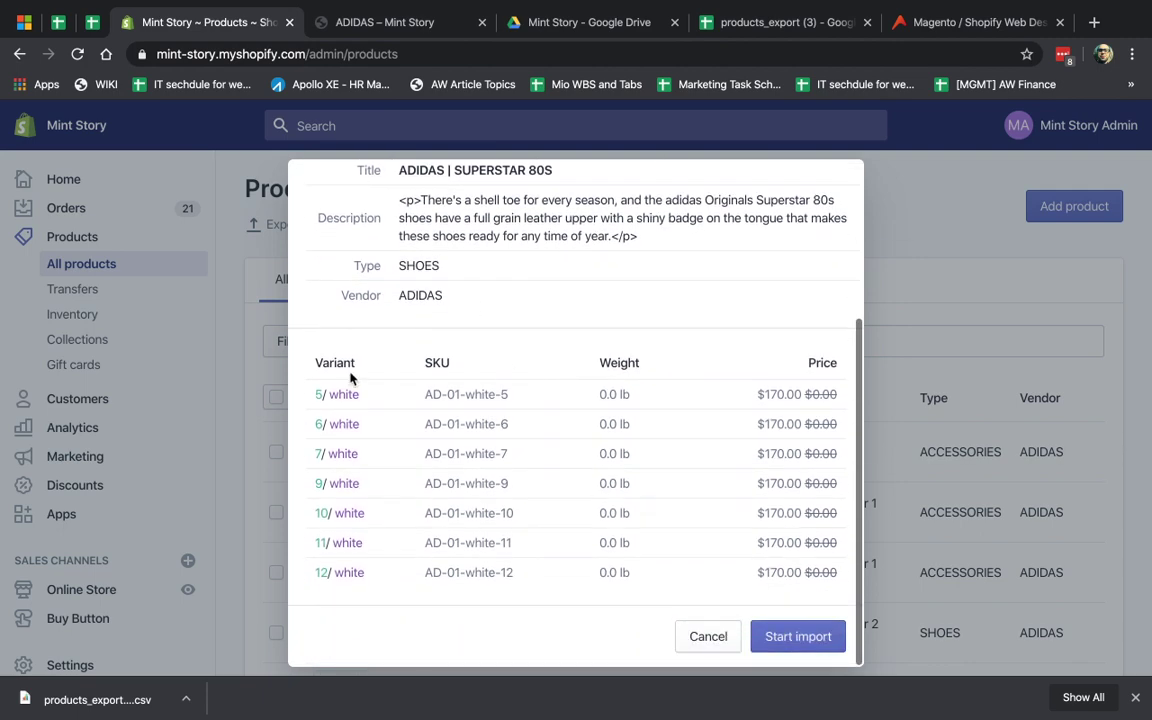
left_click(805, 640)
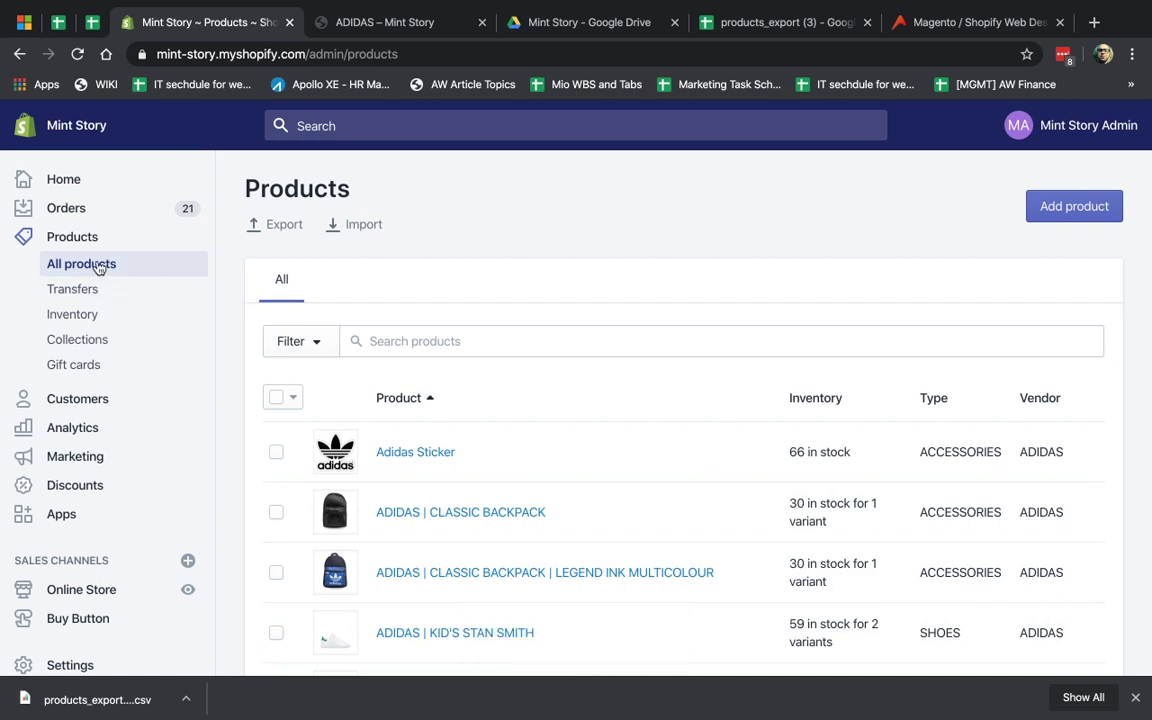
Search the product list for 'sticker' and open the Fake Sticker product.
scroll(602, 249, "down", 1)
scroll(602, 249, "down", 2)
scroll(604, 251, "down", 1)
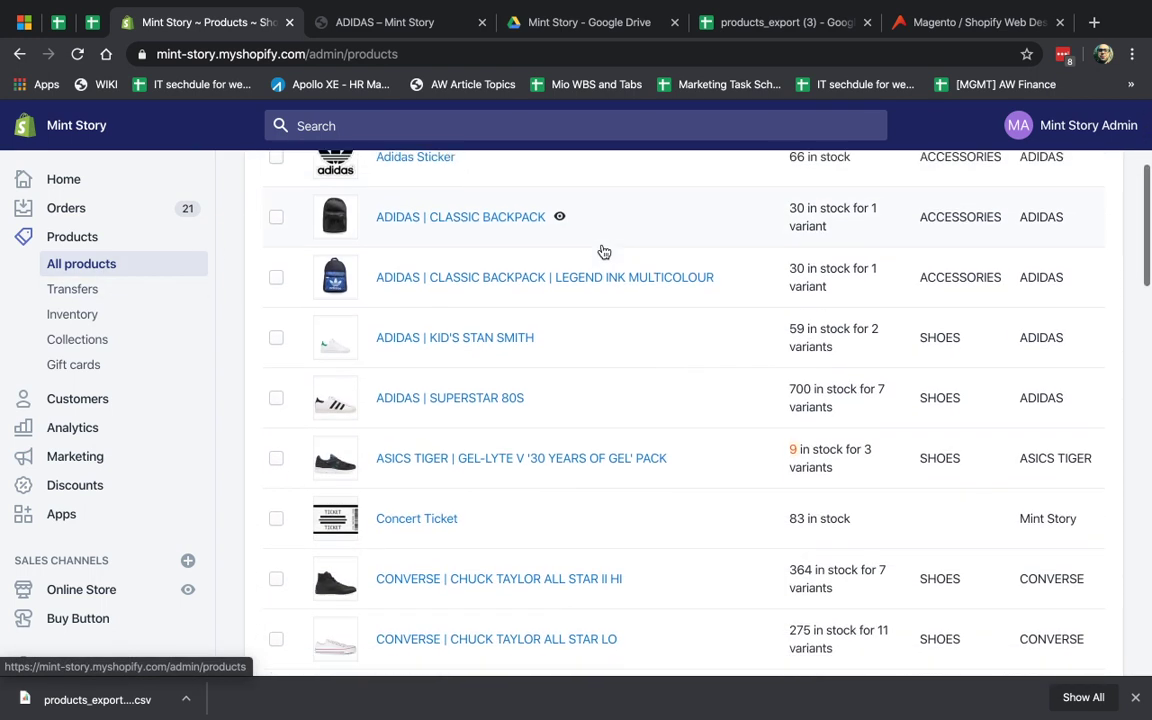
scroll(604, 251, "down", 3)
scroll(602, 249, "up", 4)
scroll(455, 257, "up", 2)
left_click(426, 344)
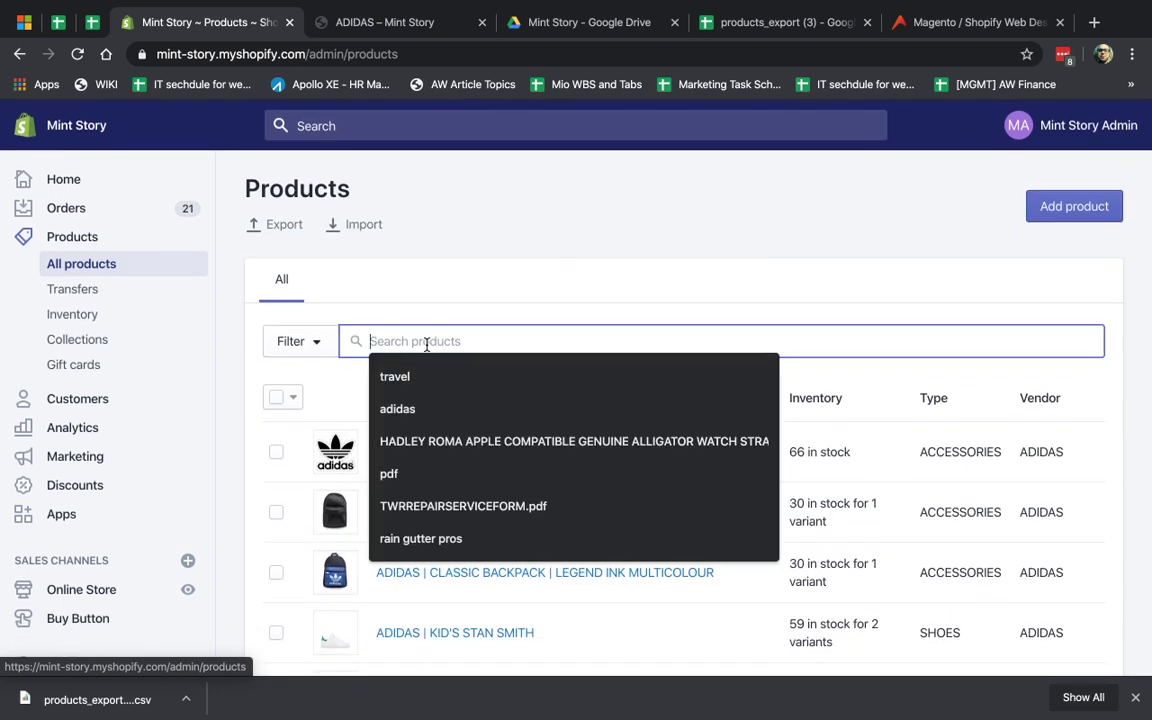
type("sticker")
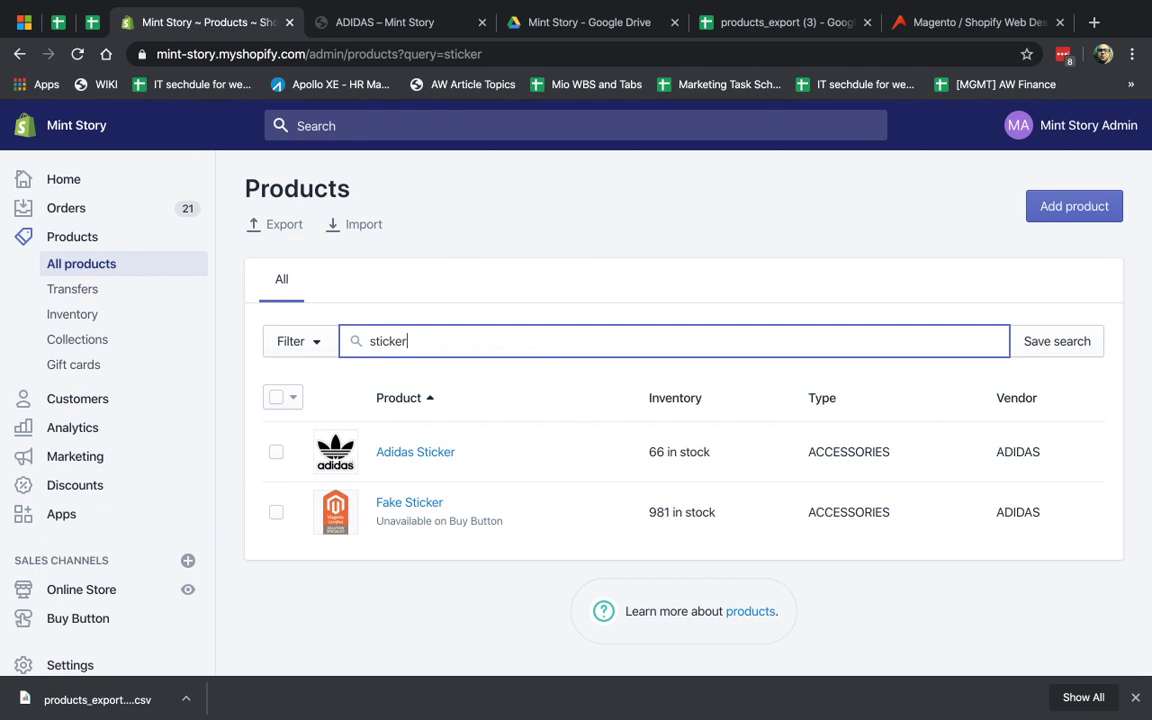
left_click(412, 505)
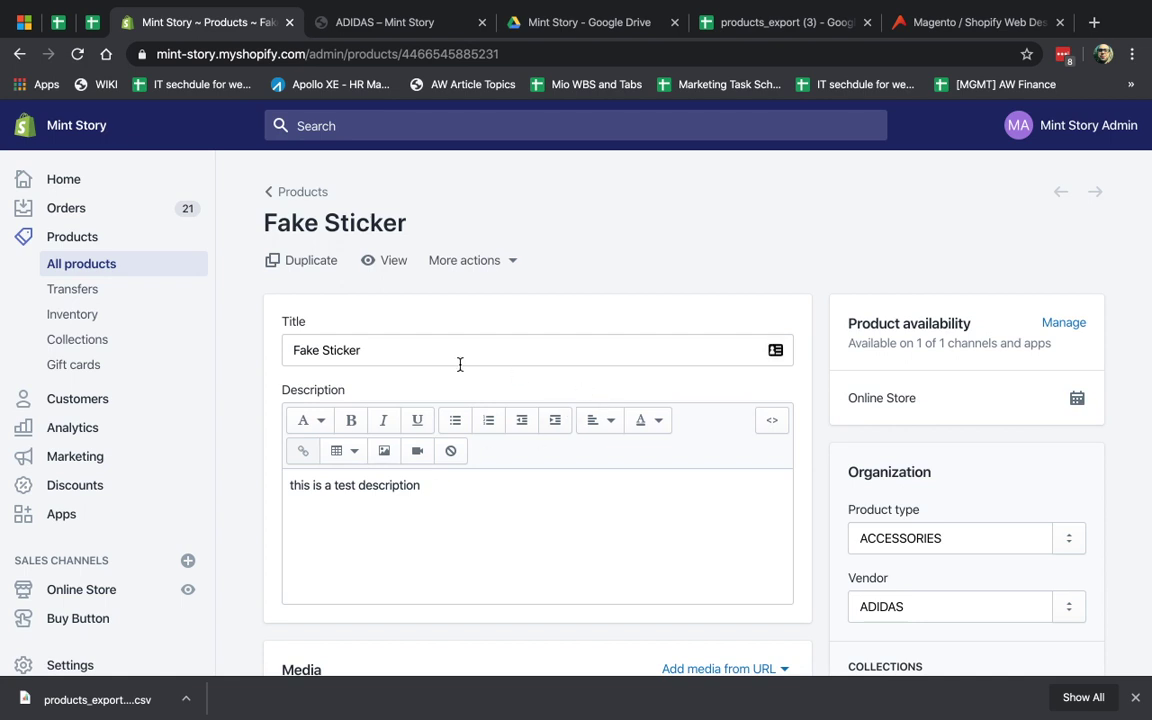
Review the Fake Sticker's title and description and check the image's source page.
triple_click(429, 350)
left_click_drag(446, 488, 257, 483)
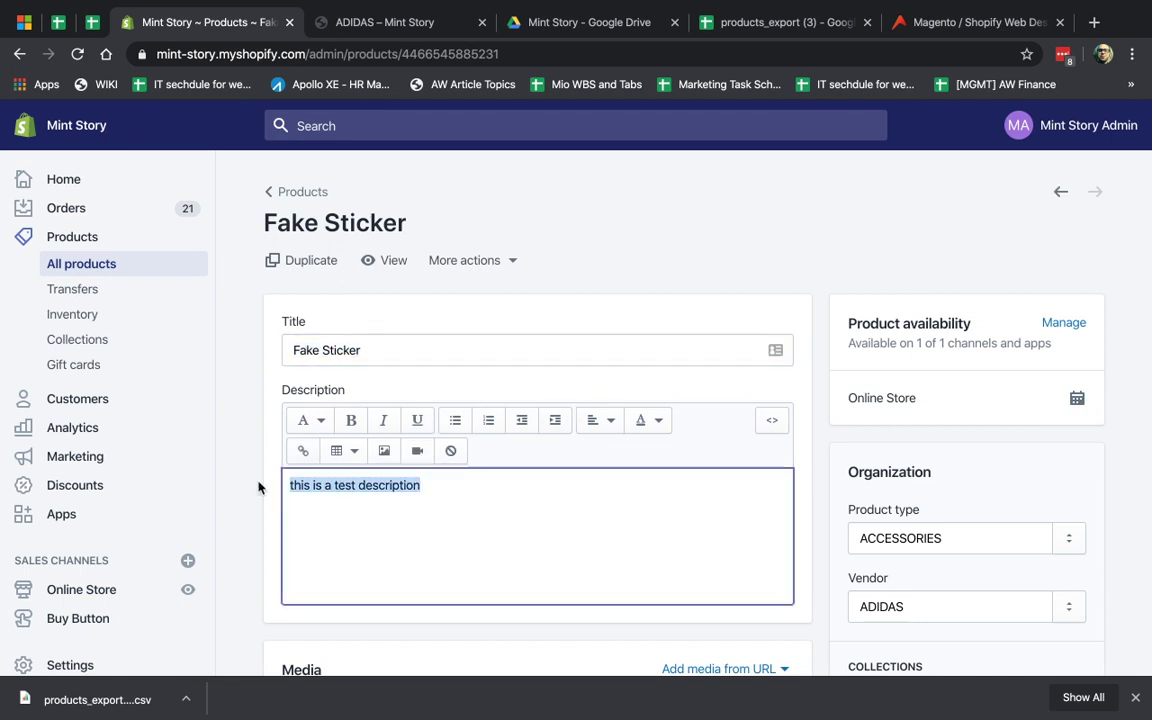
scroll(563, 478, "down", 1)
scroll(954, 373, "down", 1)
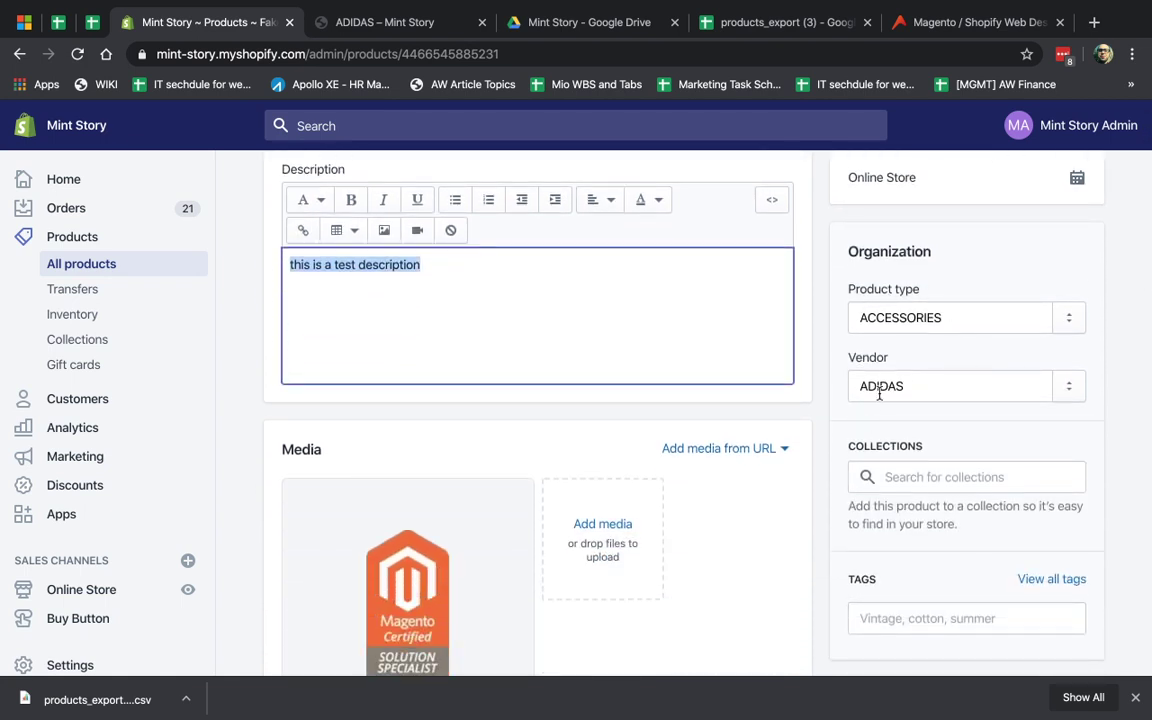
scroll(620, 470, "down", 2)
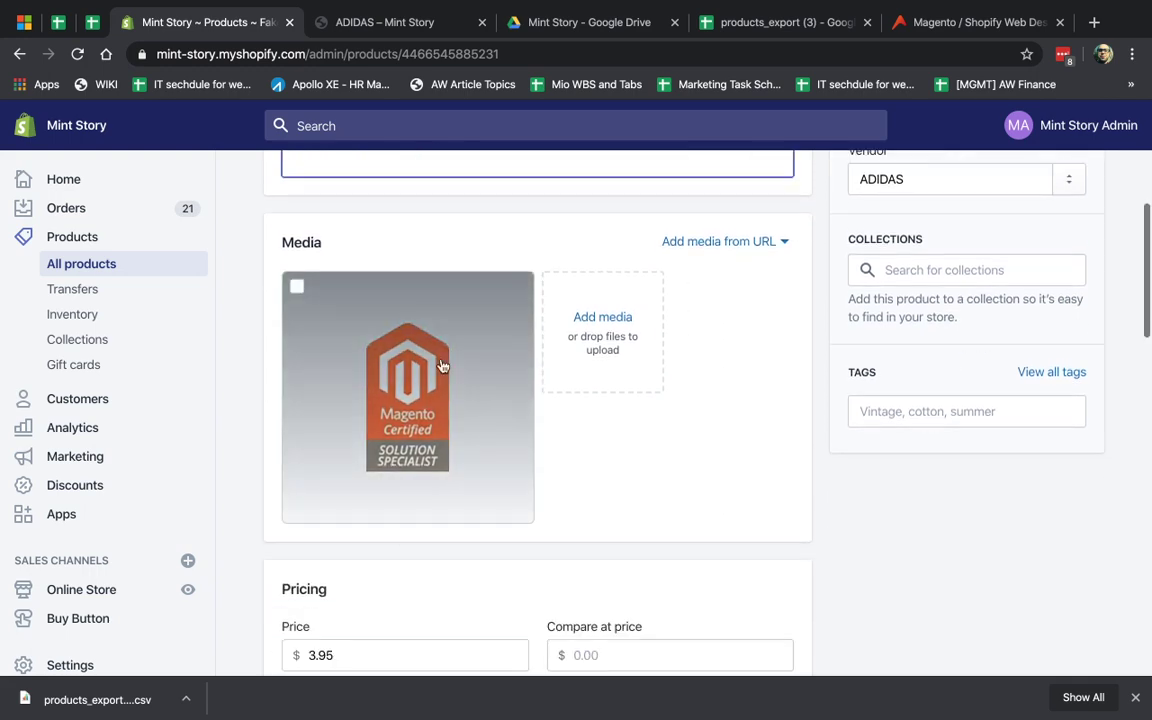
scroll(471, 446, "down", 1)
left_click(905, 22)
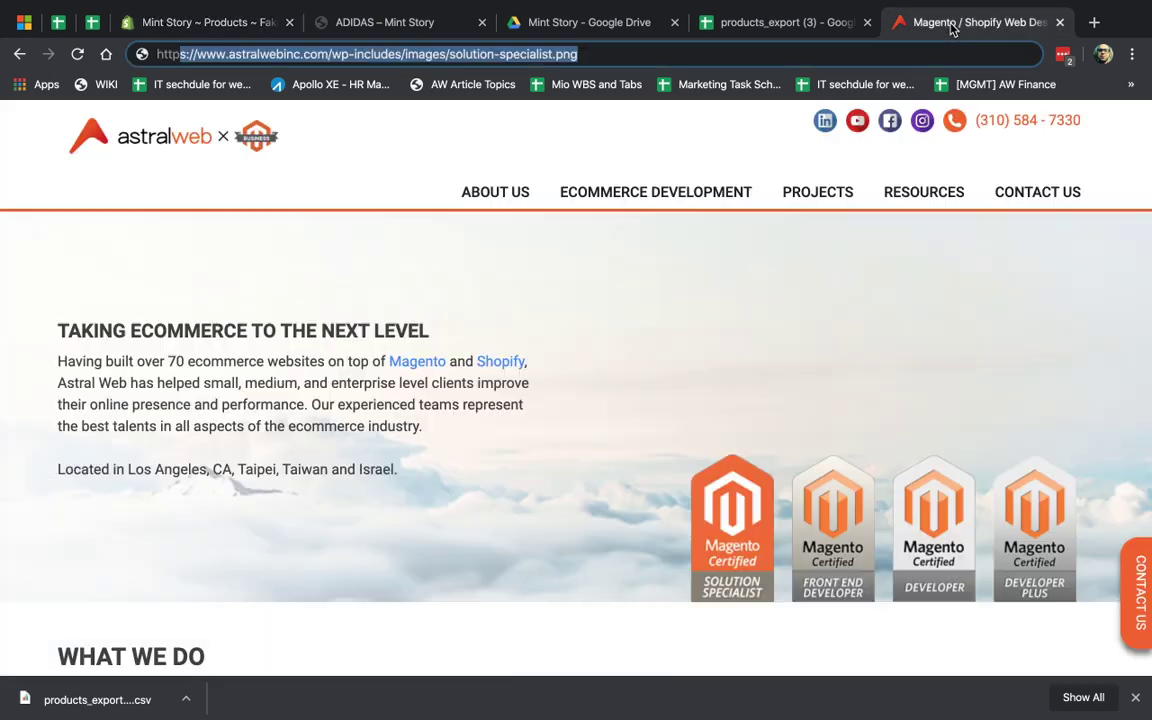
left_click(237, 21)
Check the Fake Sticker's $3.95 price, quantity and weight, then return to the sticker results.
scroll(520, 395, "down", 2)
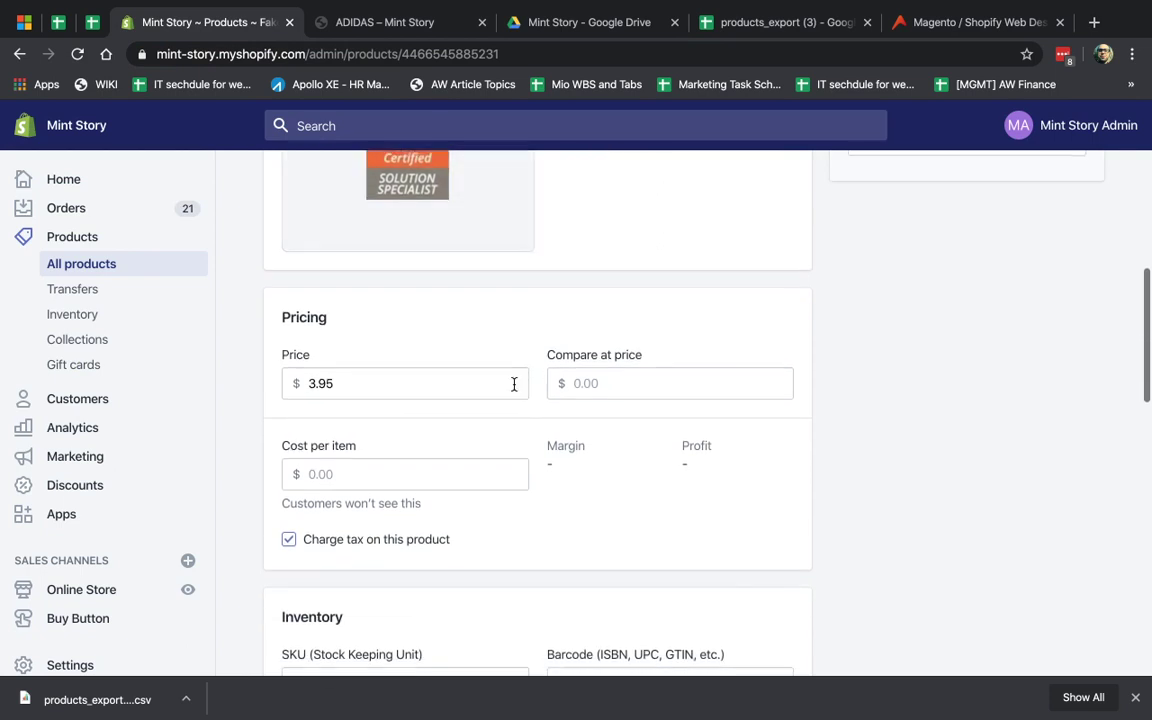
scroll(710, 504, "down", 2)
scroll(663, 414, "down", 2)
scroll(645, 391, "down", 2)
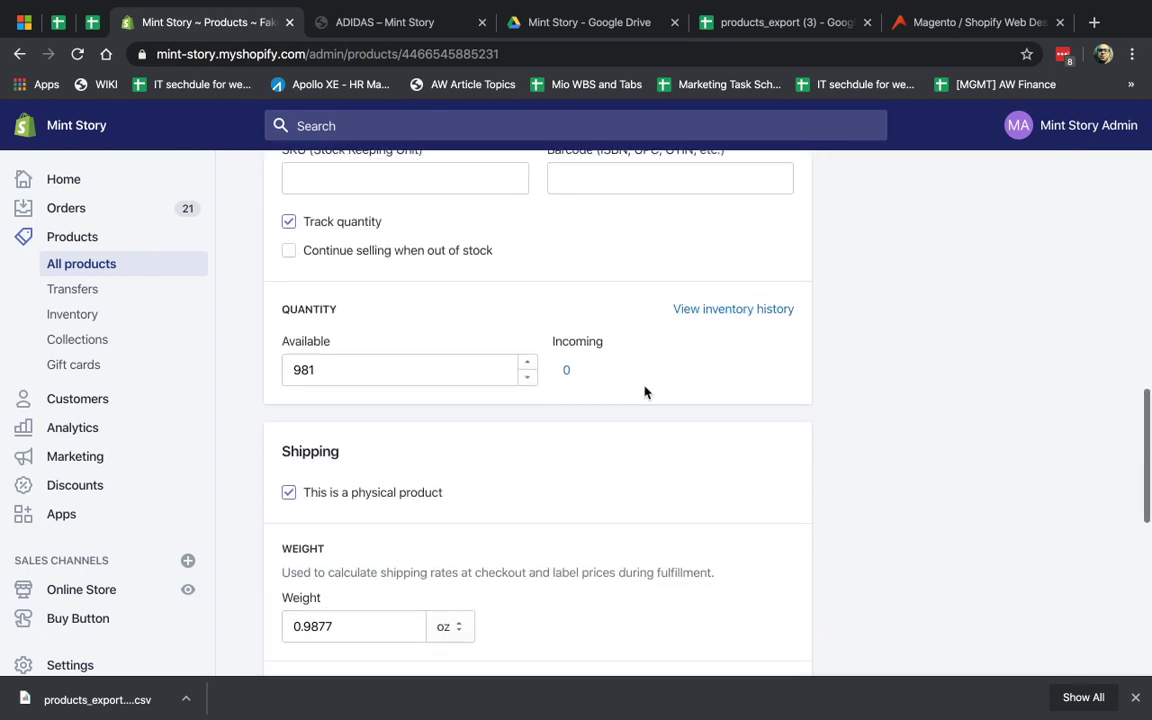
scroll(645, 392, "down", 1)
scroll(645, 392, "up", 1)
scroll(553, 391, "down", 3)
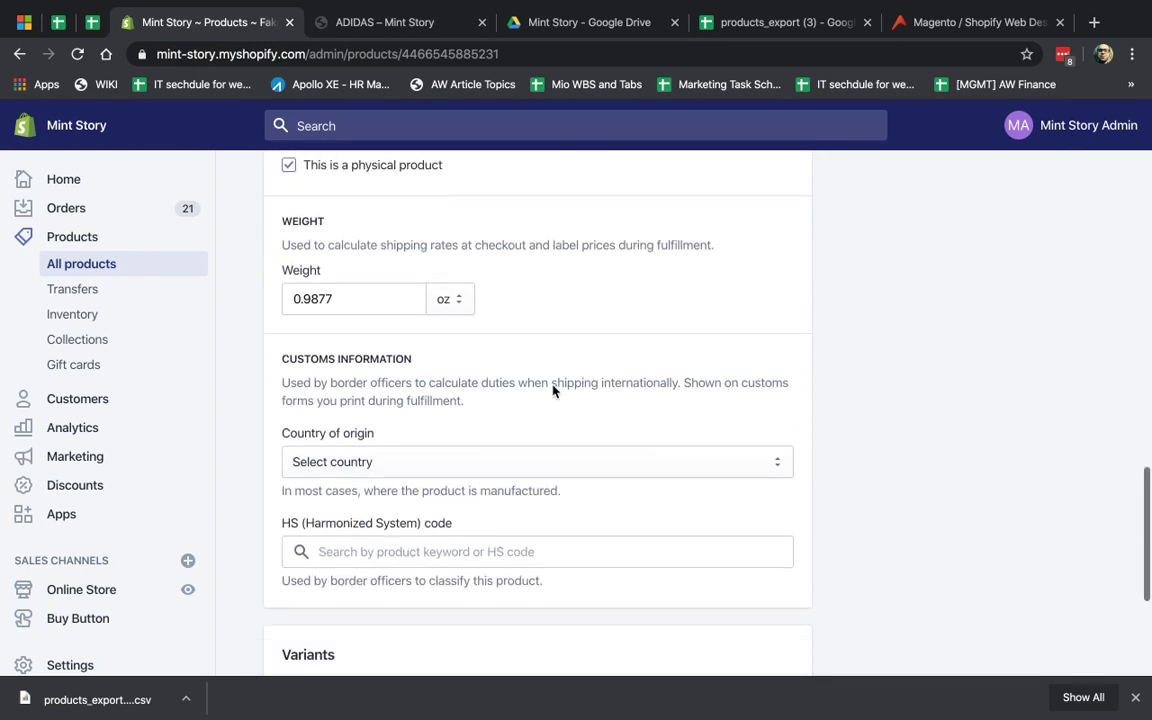
scroll(738, 447, "down", 1)
scroll(738, 447, "down", 3)
scroll(738, 447, "up", 15)
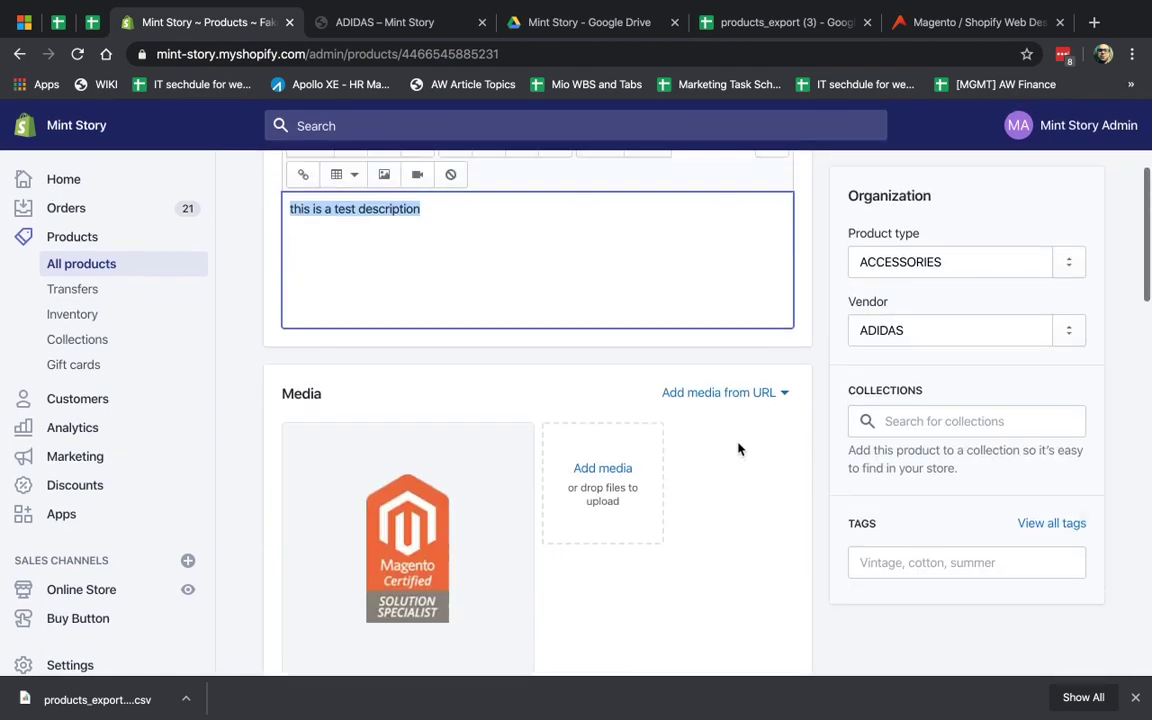
scroll(738, 447, "up", 3)
left_click(812, 267)
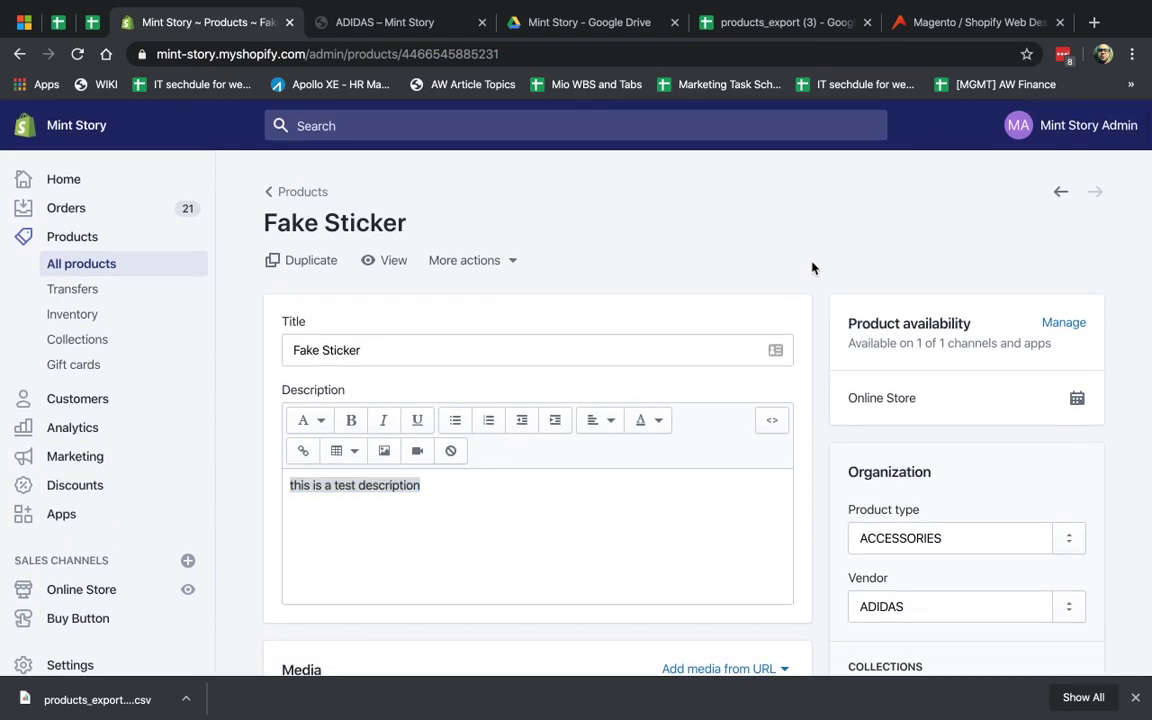
left_click(280, 190)
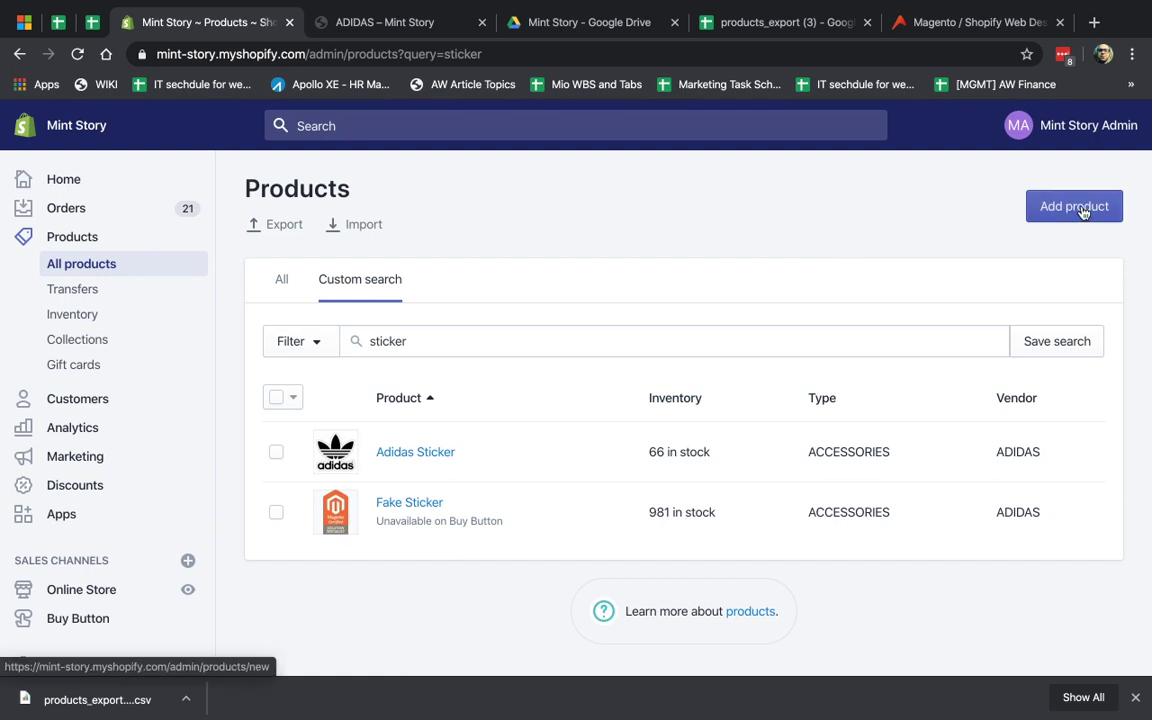
Open a blank Add product form in the Shopify admin.
left_click(1078, 207)
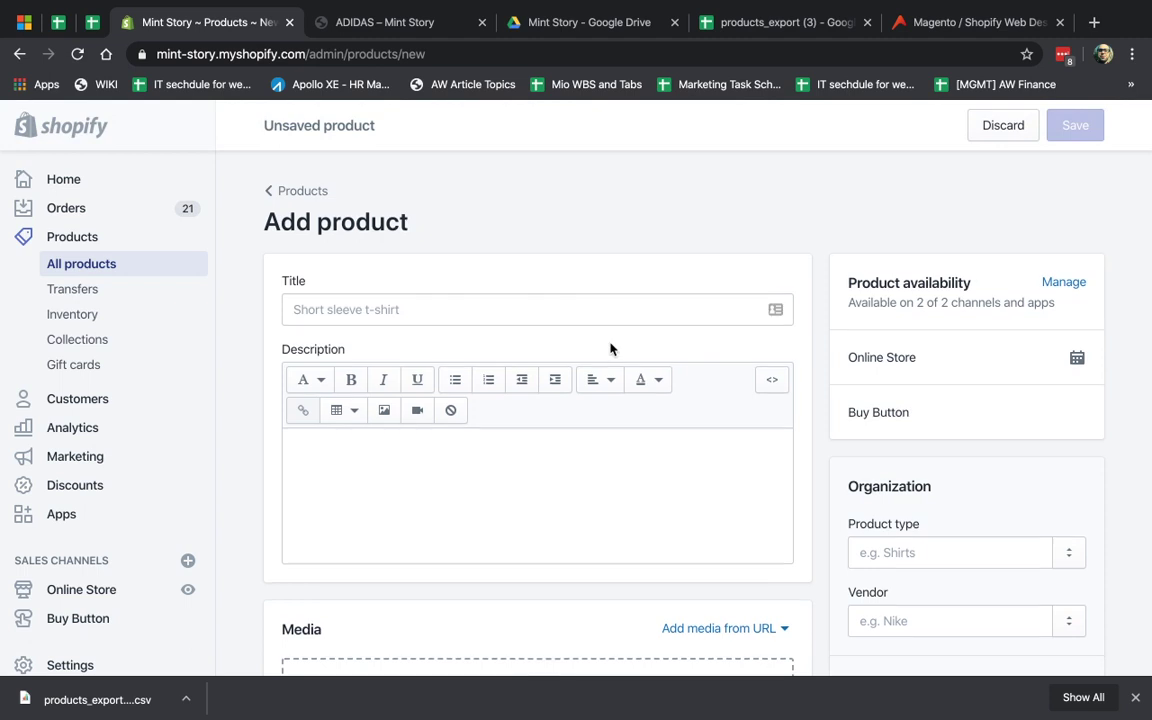
scroll(610, 349, "down", 3)
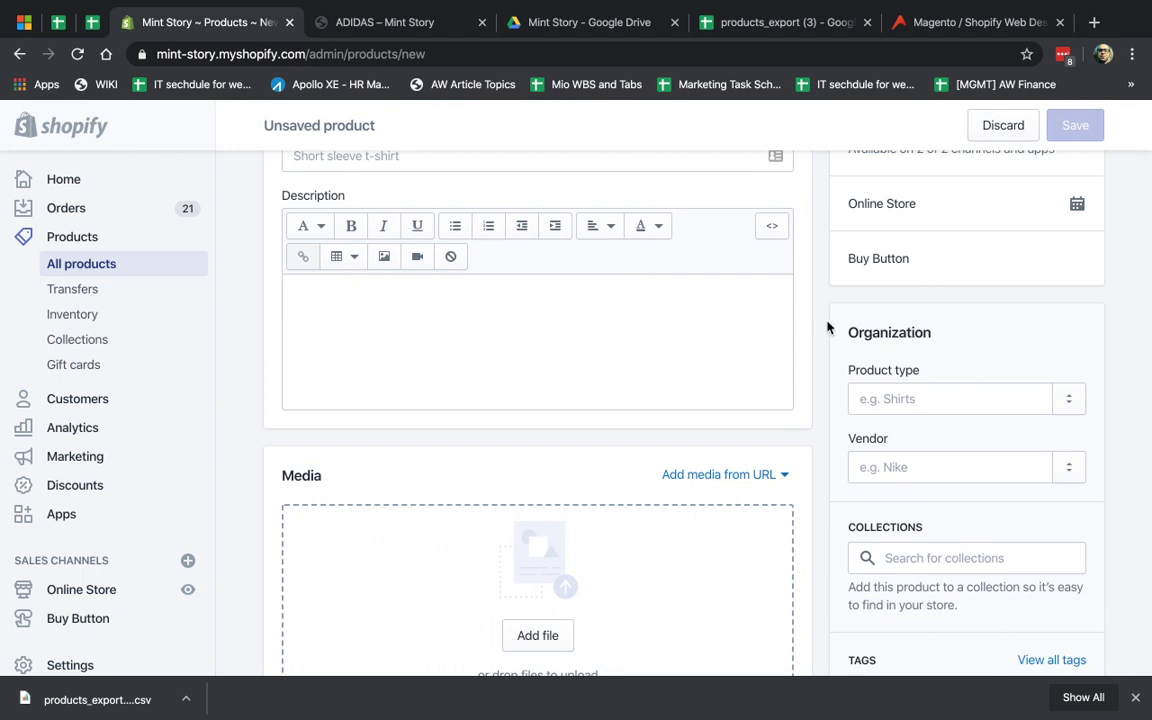
left_click(705, 21)
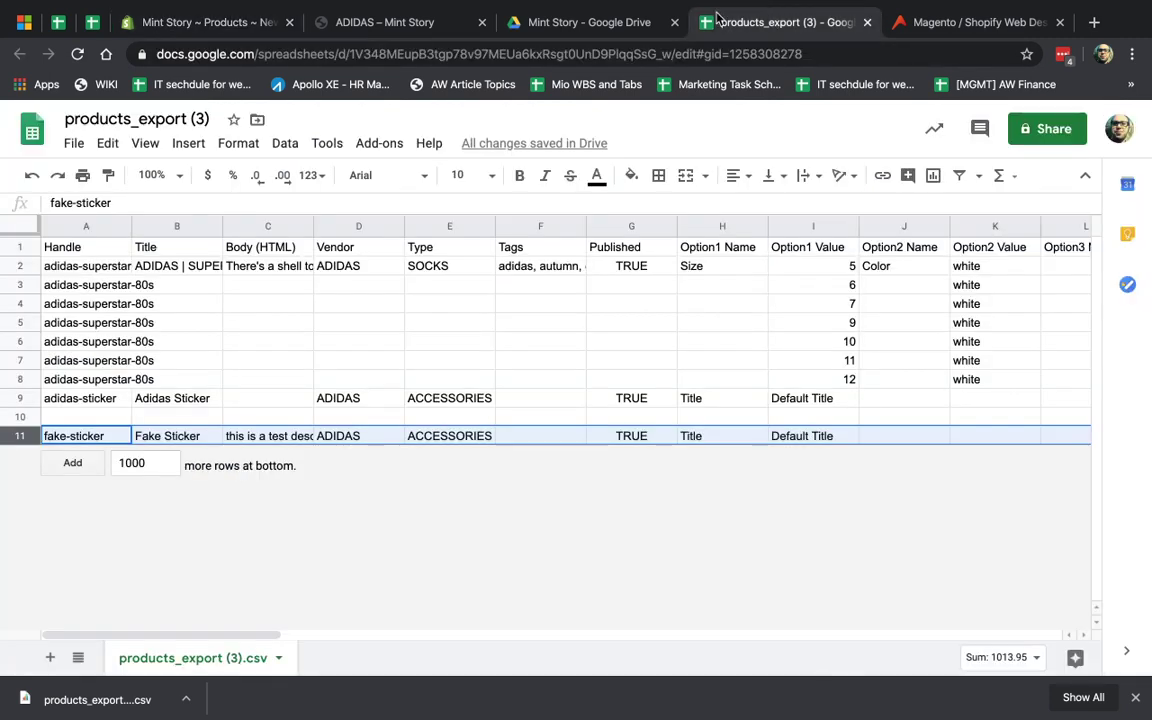
left_click(390, 20)
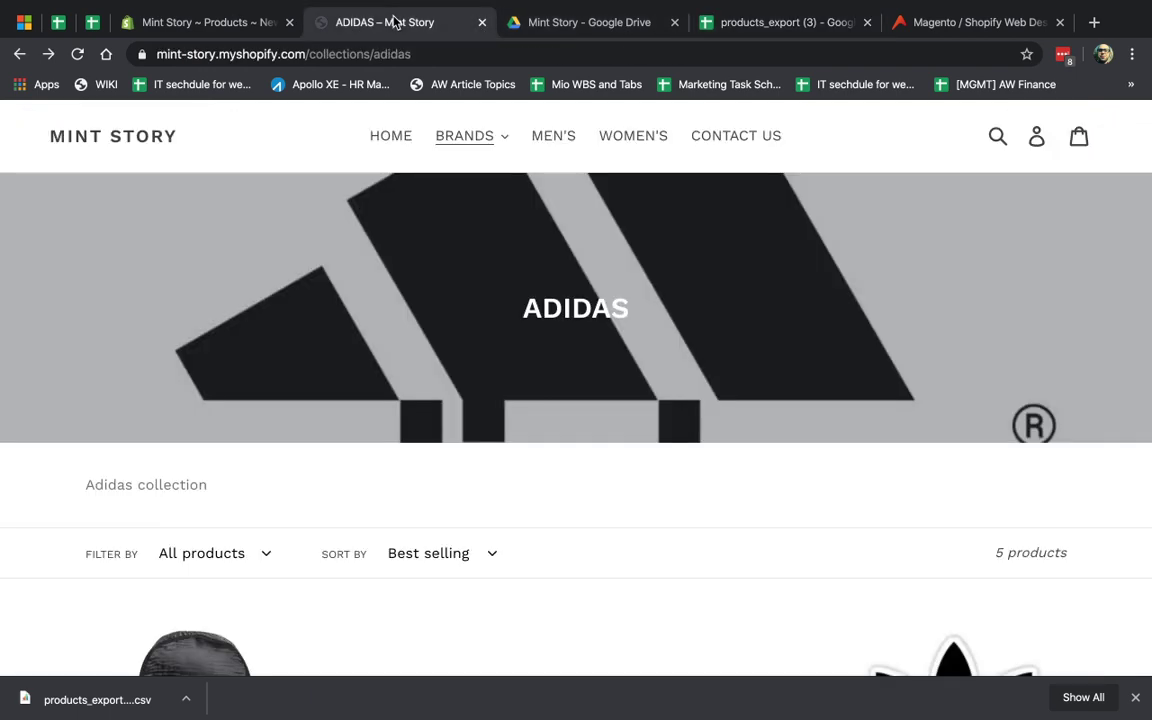
left_click(250, 24)
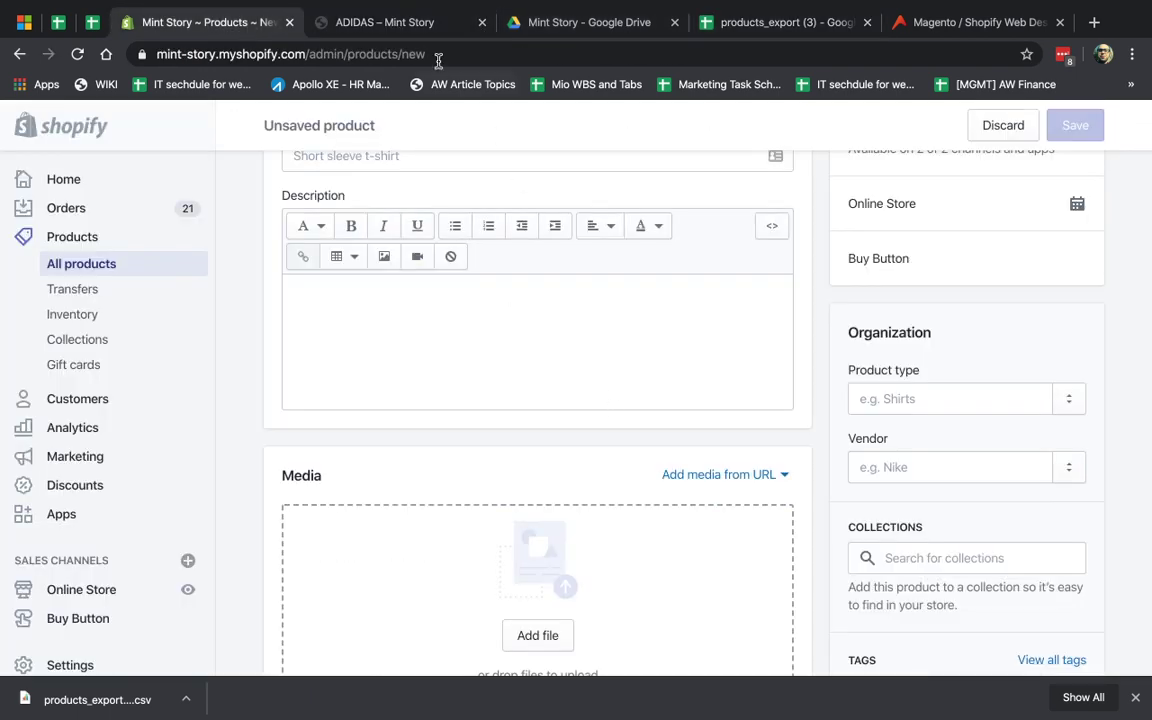
Return to the products_export (3) sheet and deselect the Fake Sticker row.
left_click(392, 22)
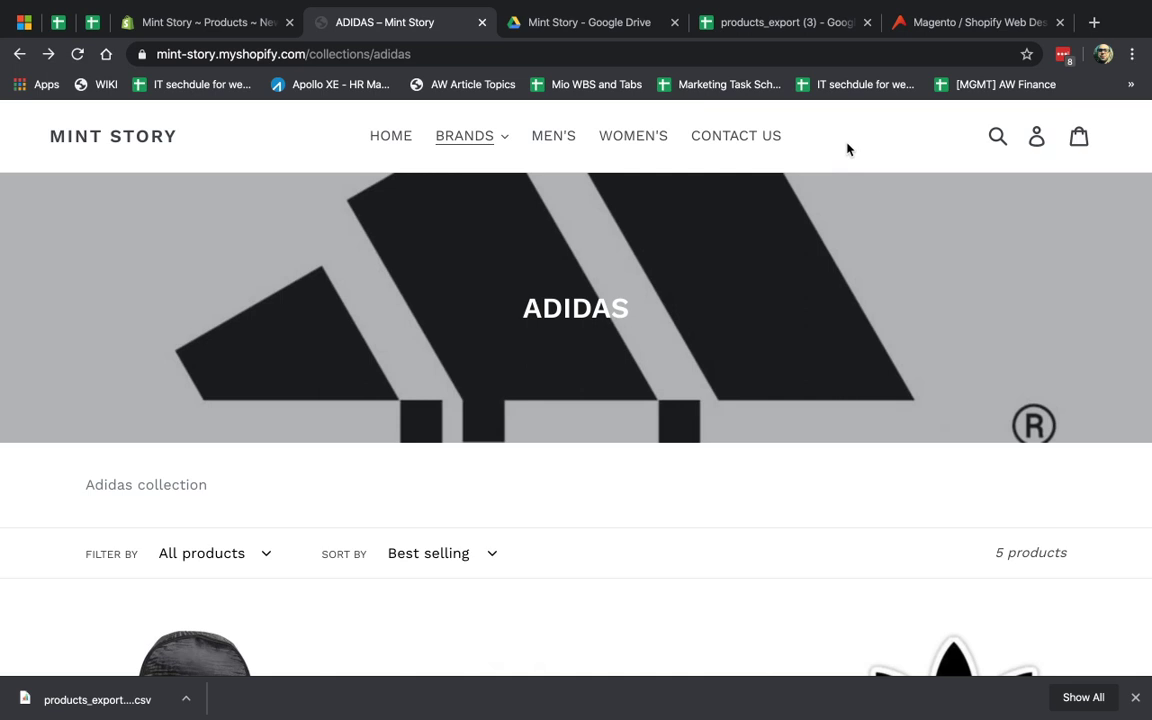
left_click(798, 26)
left_click(592, 330)
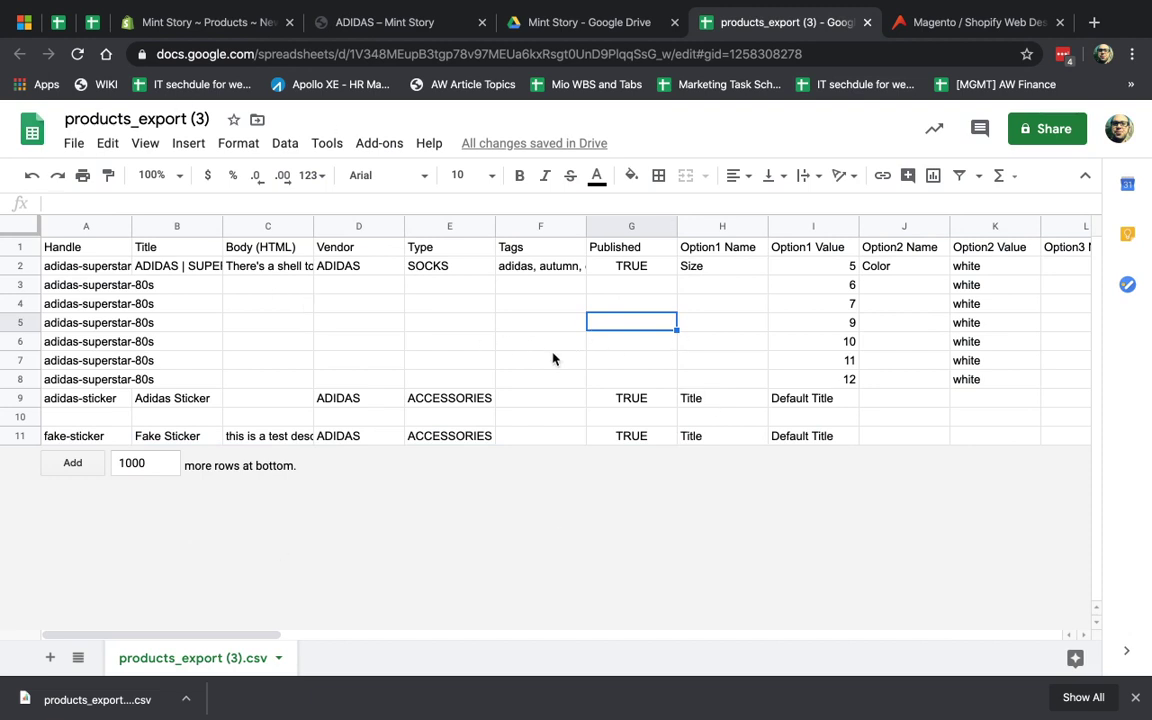
Review the Variant Inventory Qty column Q, then view the ADIDAS – Mint Story collection page.
scroll(643, 347, "right", 10)
scroll(643, 349, "left", 6)
scroll(643, 349, "left", 2)
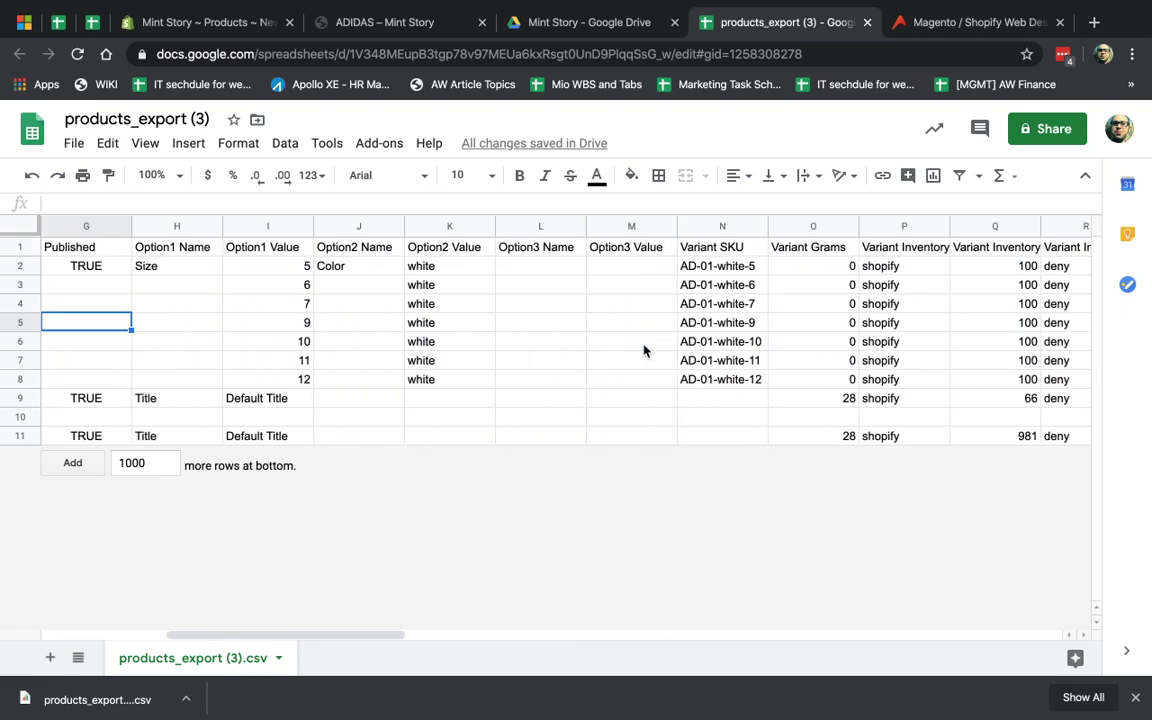
scroll(699, 365, "right", 2)
scroll(699, 365, "right", 2)
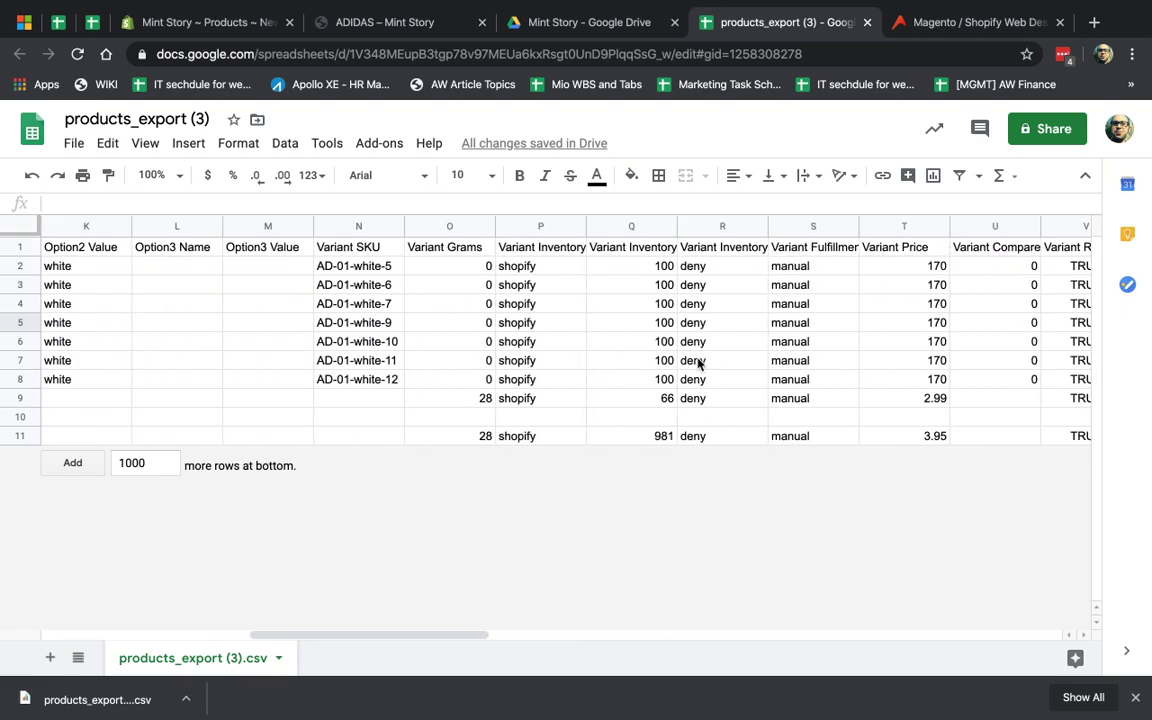
scroll(699, 362, "right", 1)
left_click(523, 221)
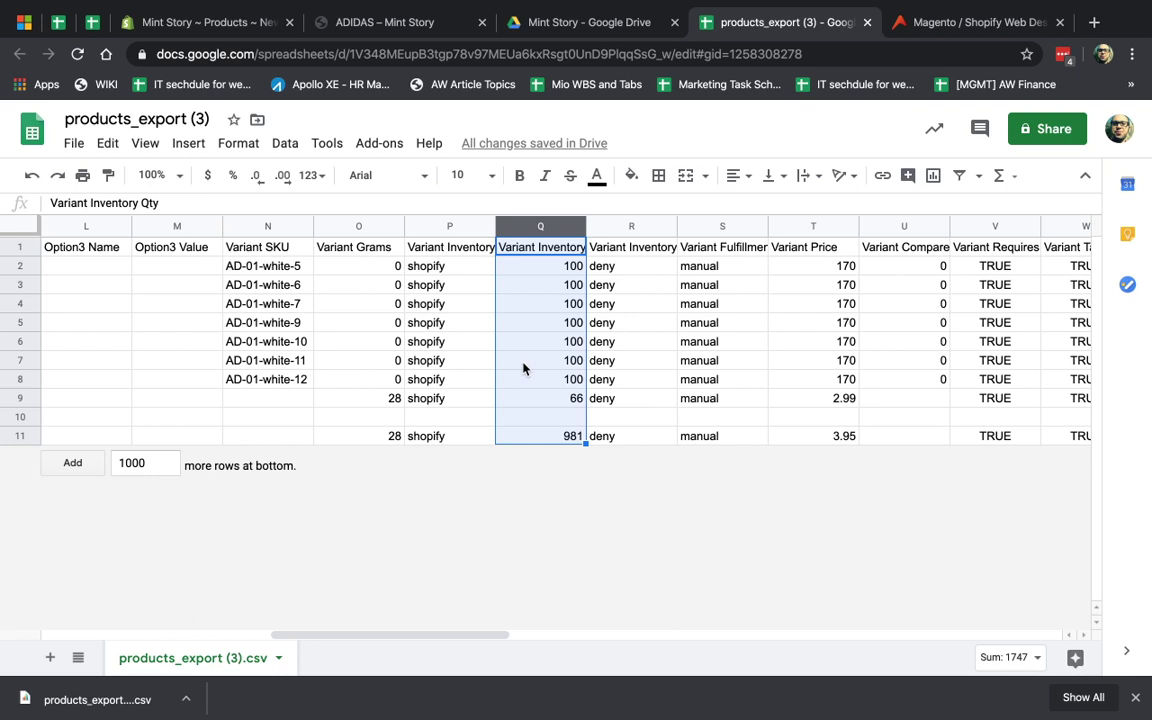
left_click(424, 24)
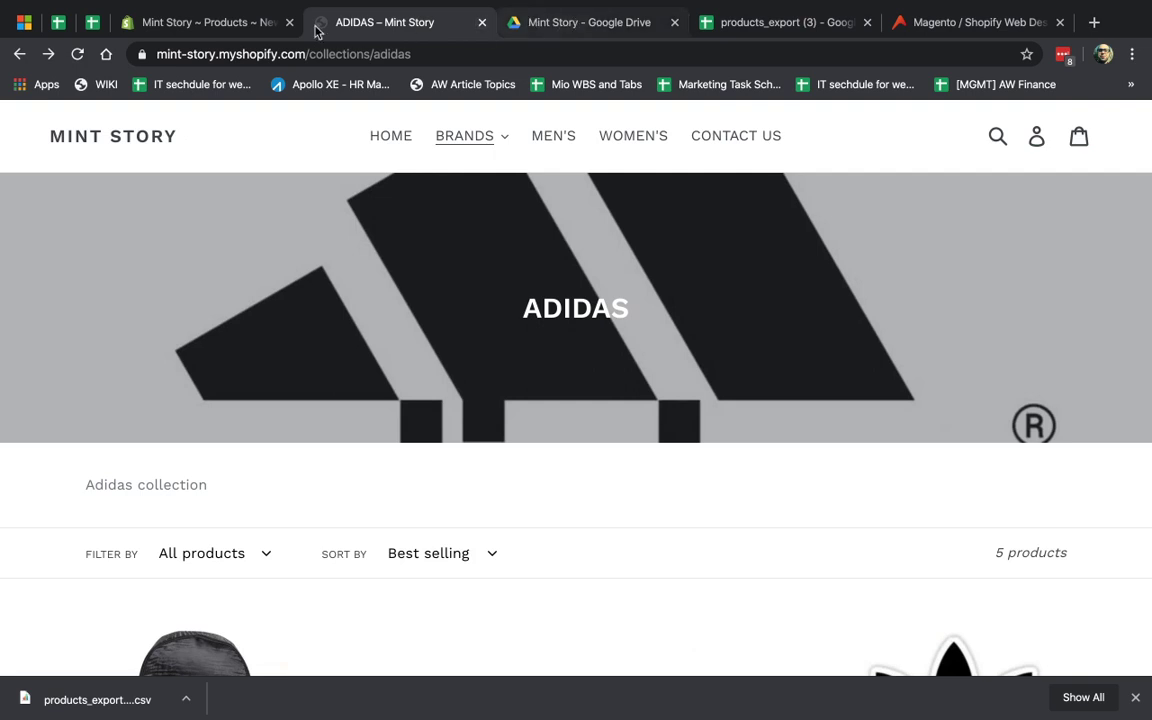
Return to the 'Mint Story ~ Products ~ New' tab and view the top of the empty Add product form.
left_click(268, 24)
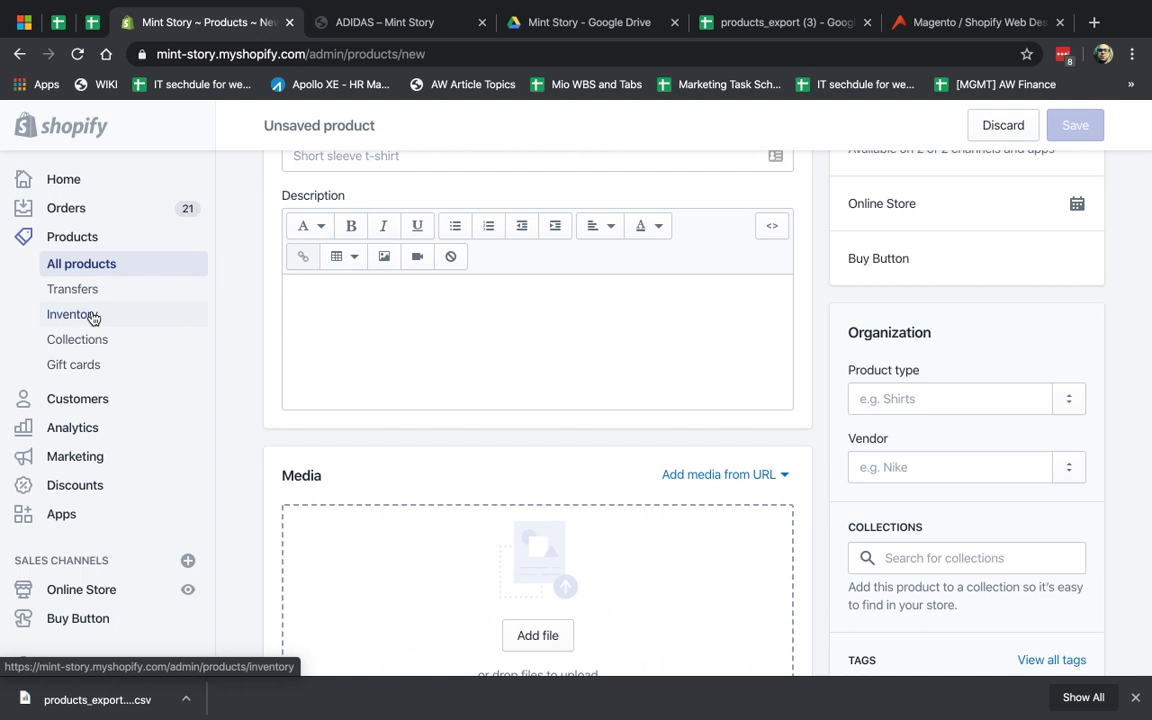
scroll(241, 343, "up", 3)
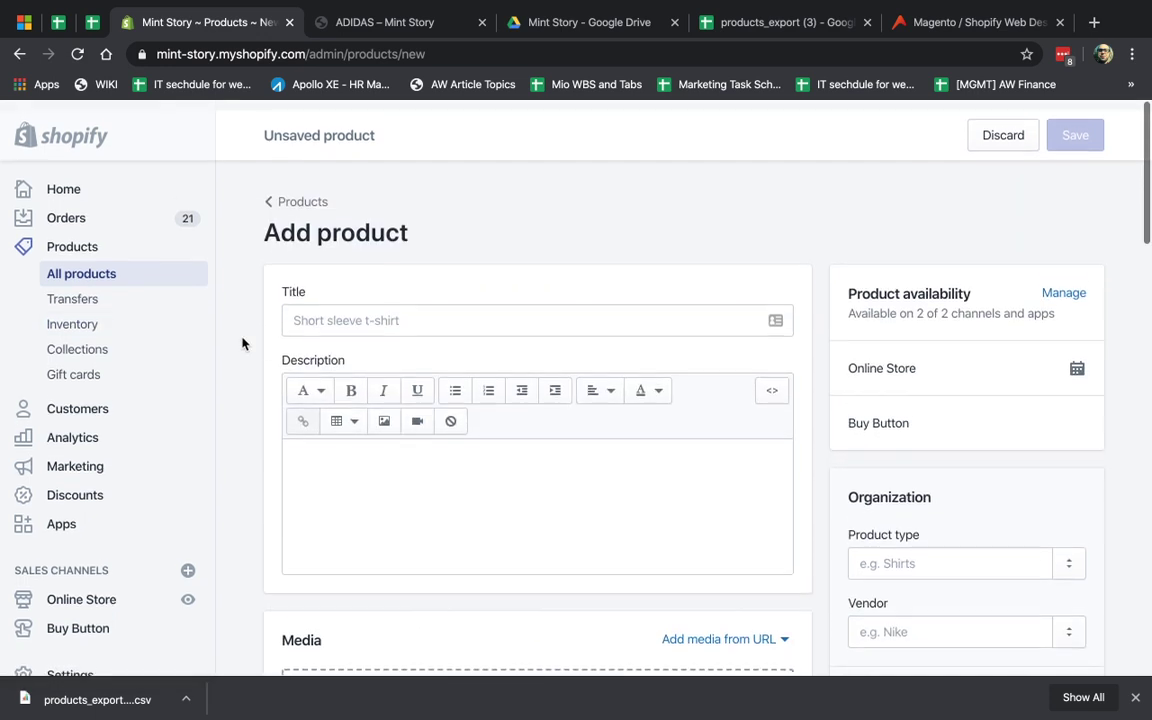